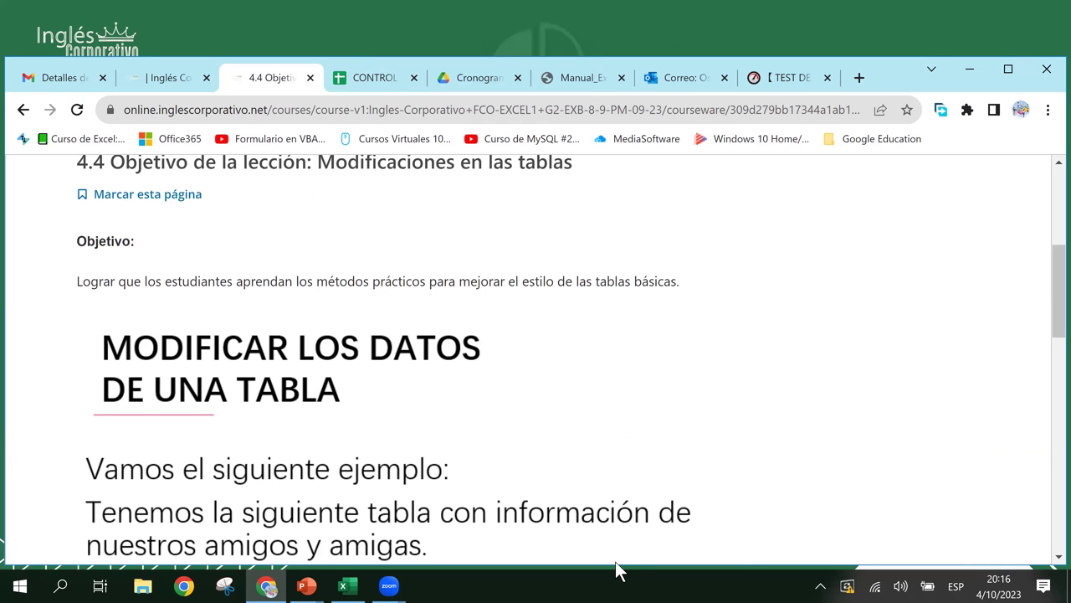
- Show the 'Insertar filas y columnas en una tabla' slide and allow local meeting recording
key(alt+Tab)
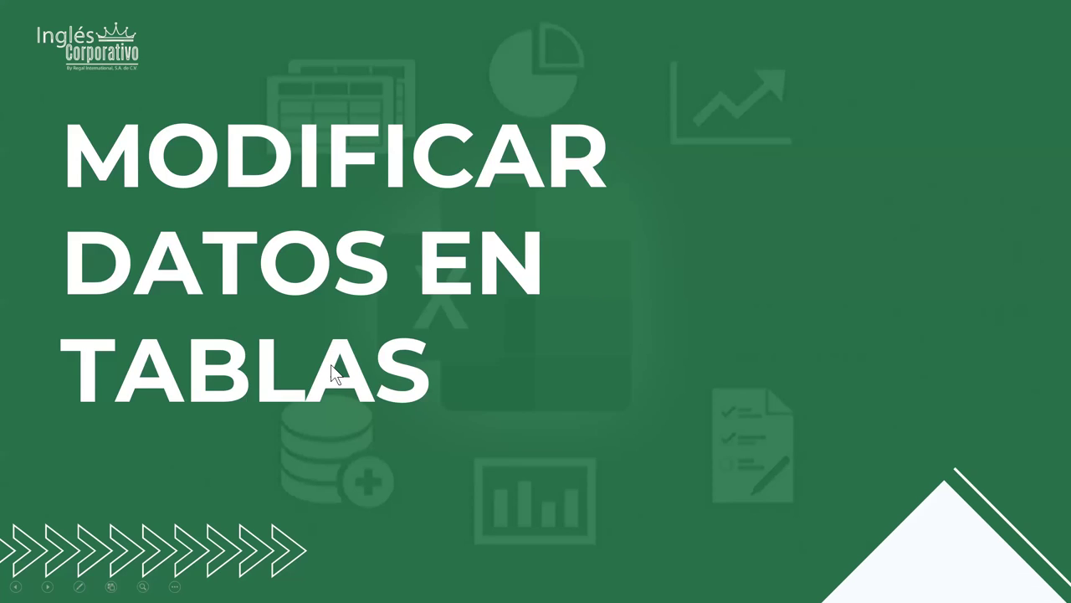
click(331, 364)
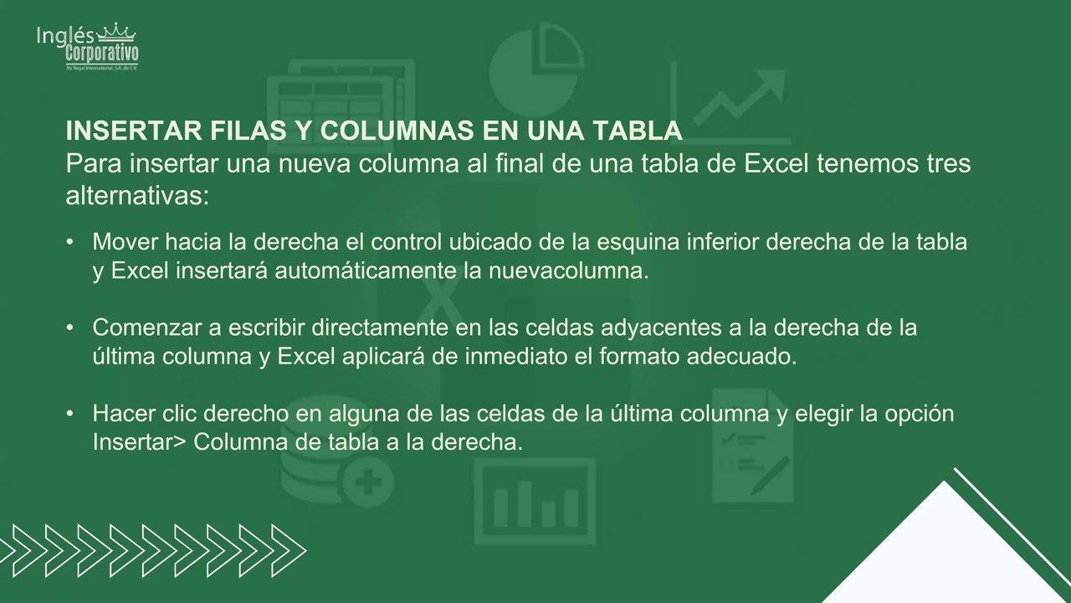
click(900, 212)
key(Left)
click(590, 341)
key(alt+Tab)
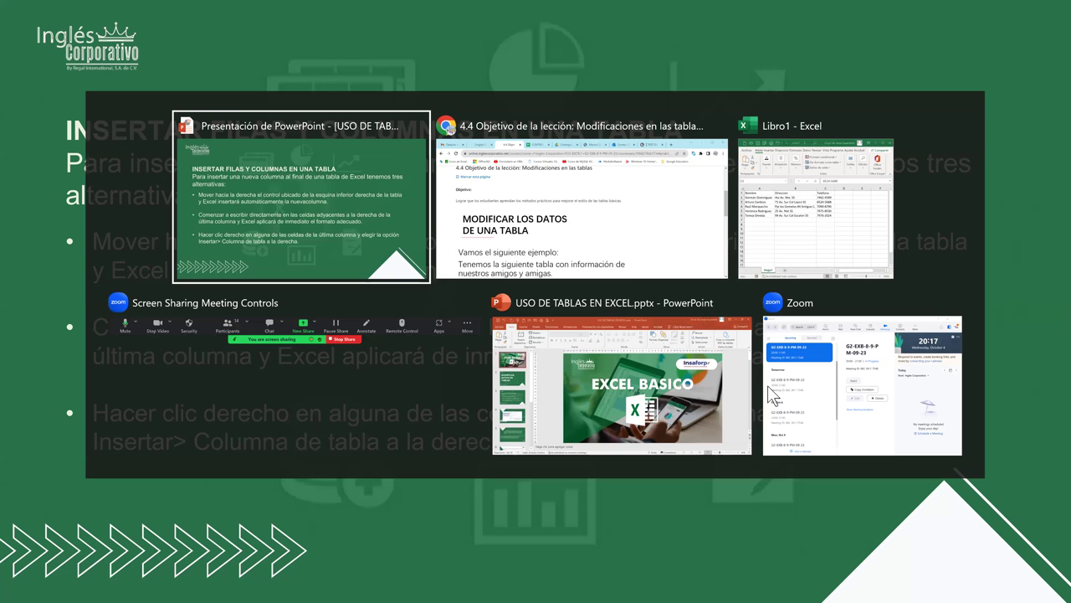
- Move the Libro1 window to the screen centre and select the Nombre header in A1
key(Tab)
key(Tab)
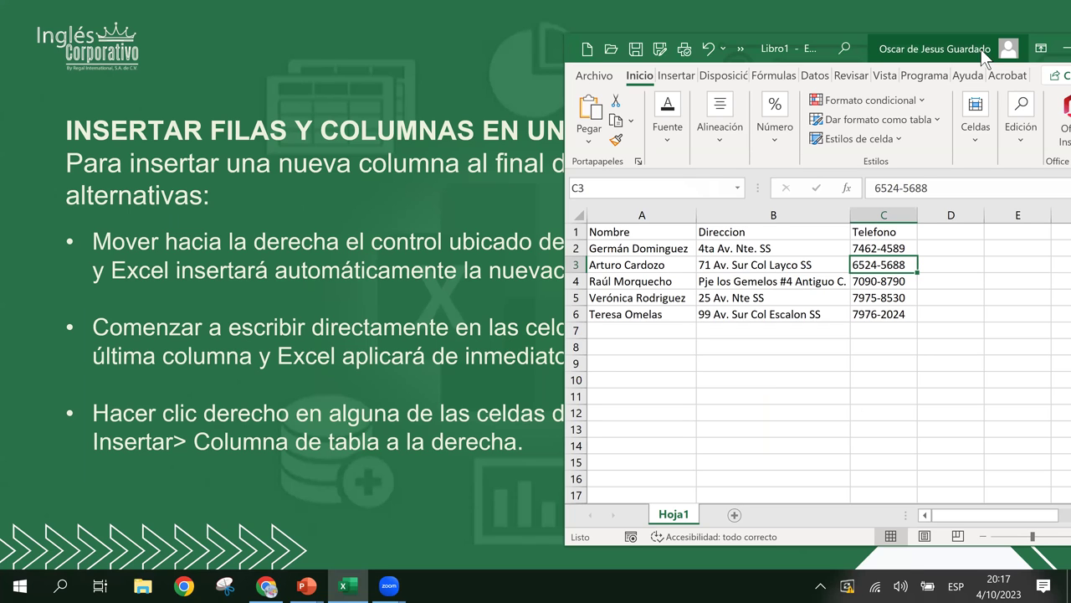
drag(981, 49, 759, 82)
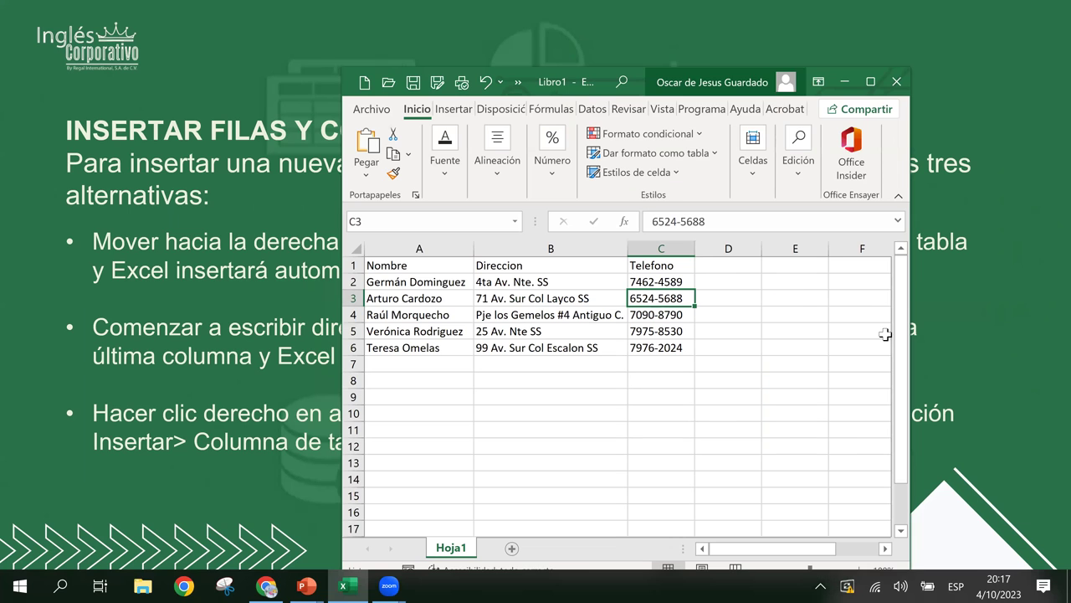
click(533, 277)
click(511, 266)
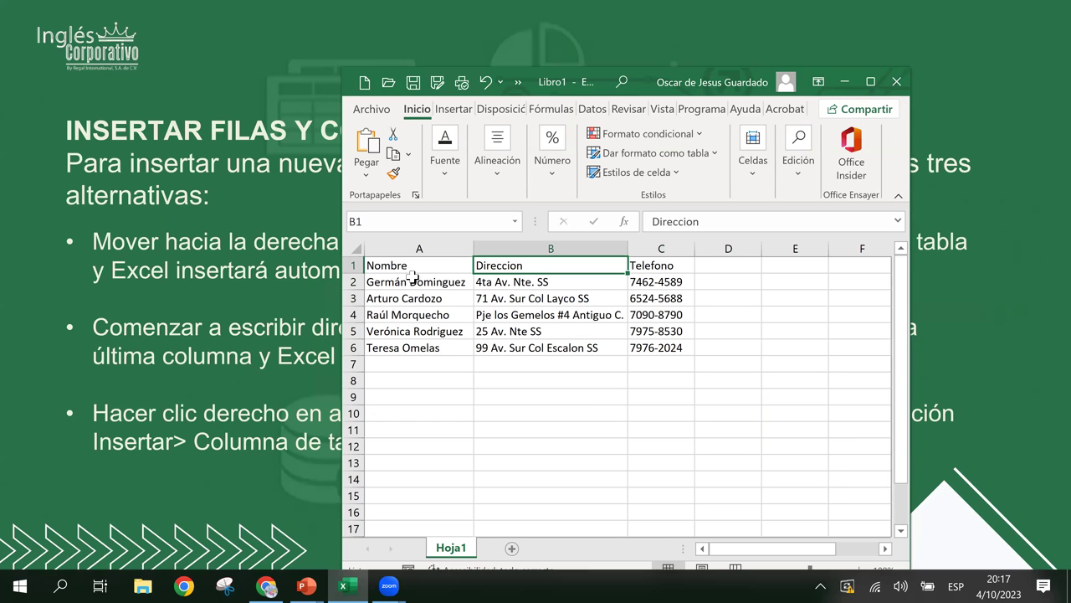
key(Left)
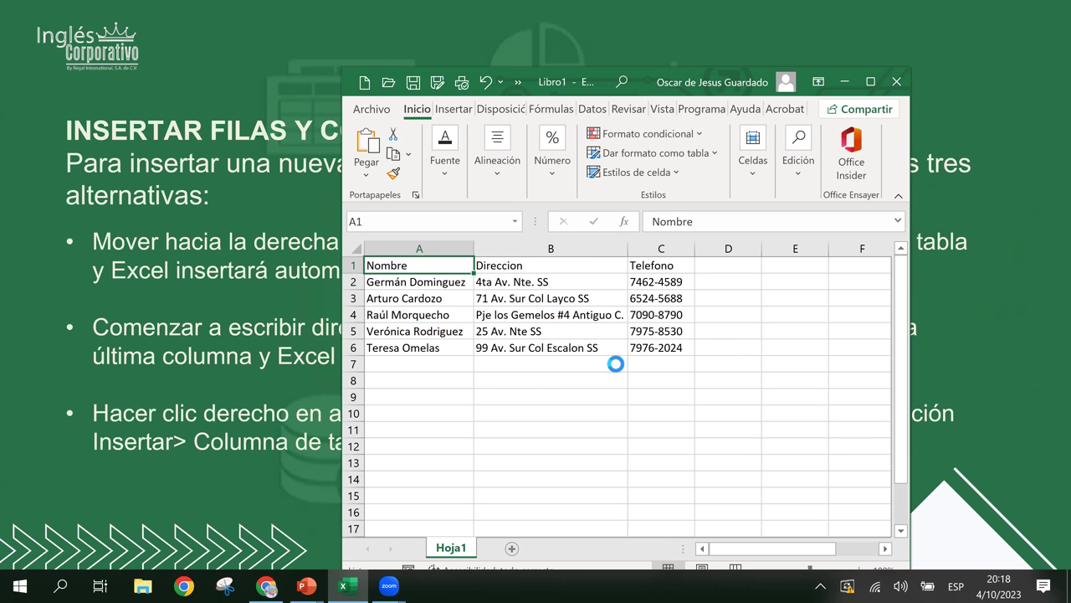
scroll(617, 364, up, 2)
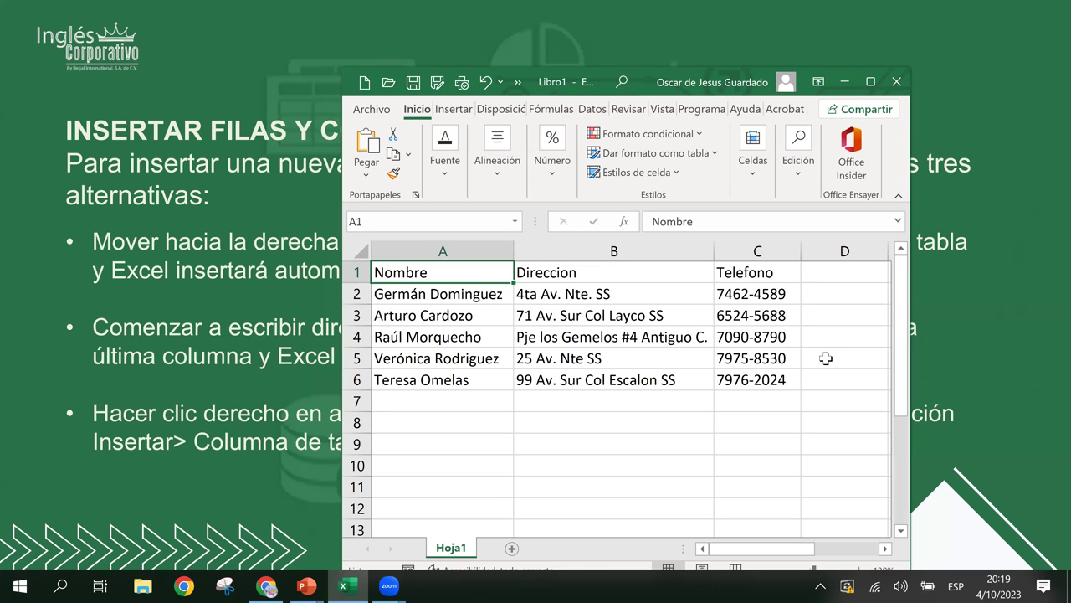
- Correct the surname in cell A3 by replacing its final 'o' with 'a'
click(445, 322)
double_click(472, 318)
key(BackSpace)
text(a)
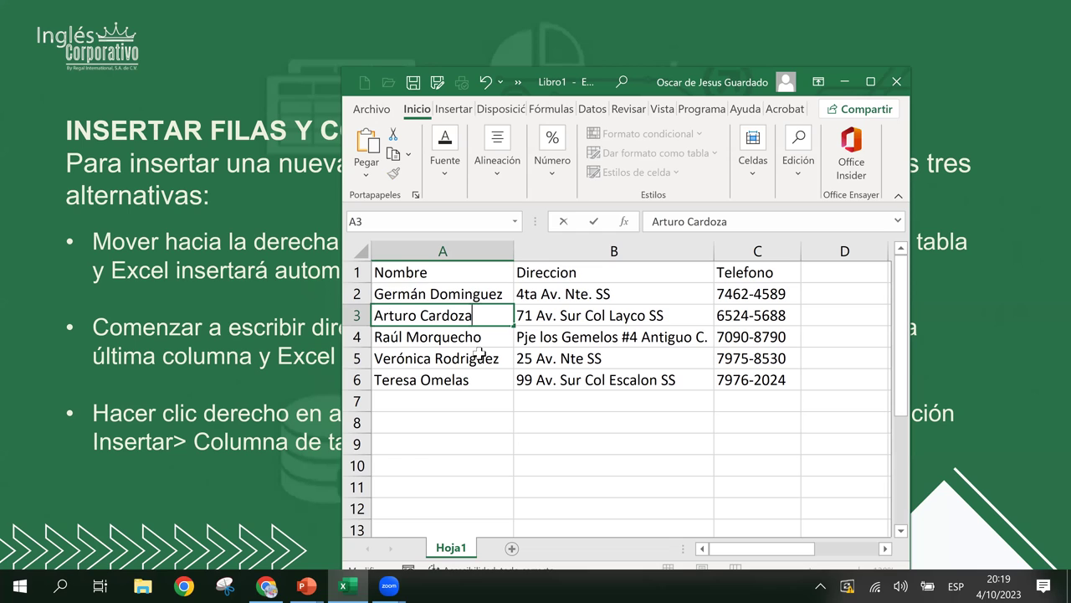
key(Return)
click(427, 401)
click(505, 362)
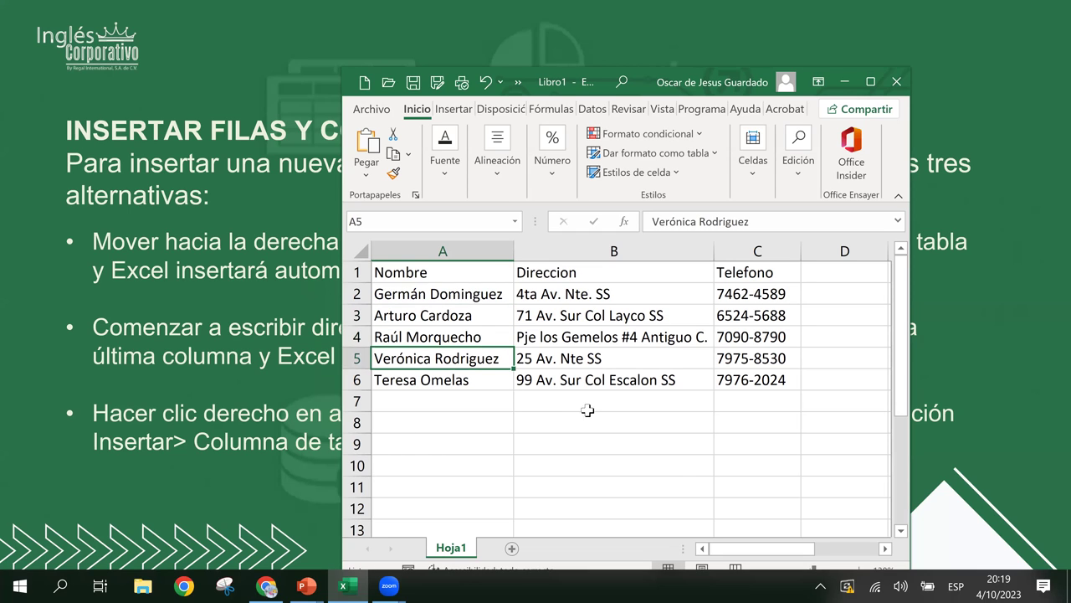
click(615, 416)
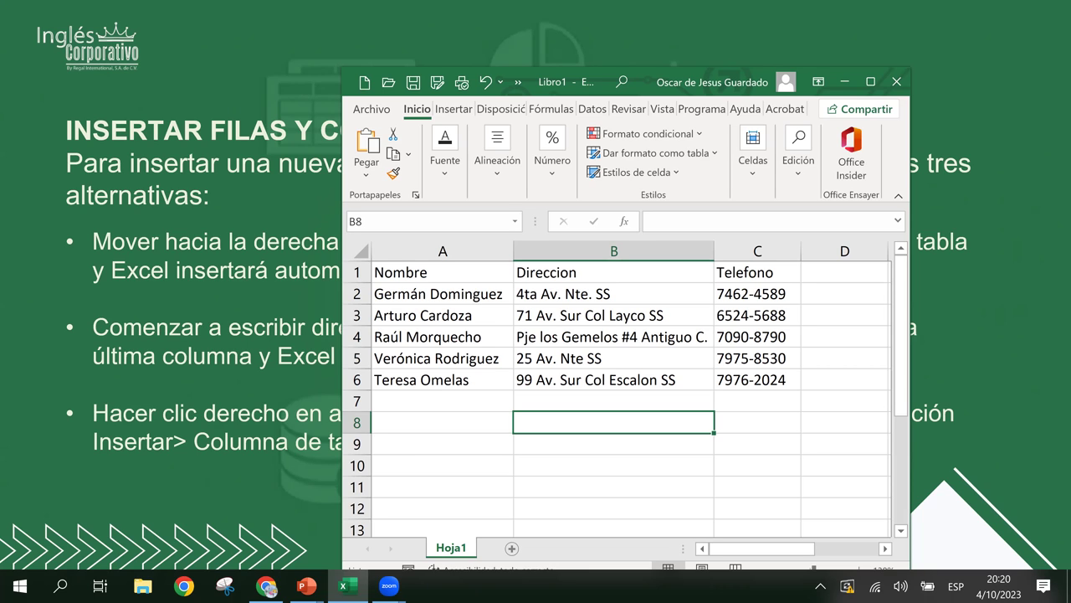
- Return to the Excel sheet with the five contacts, selecting cell C8
click(183, 83)
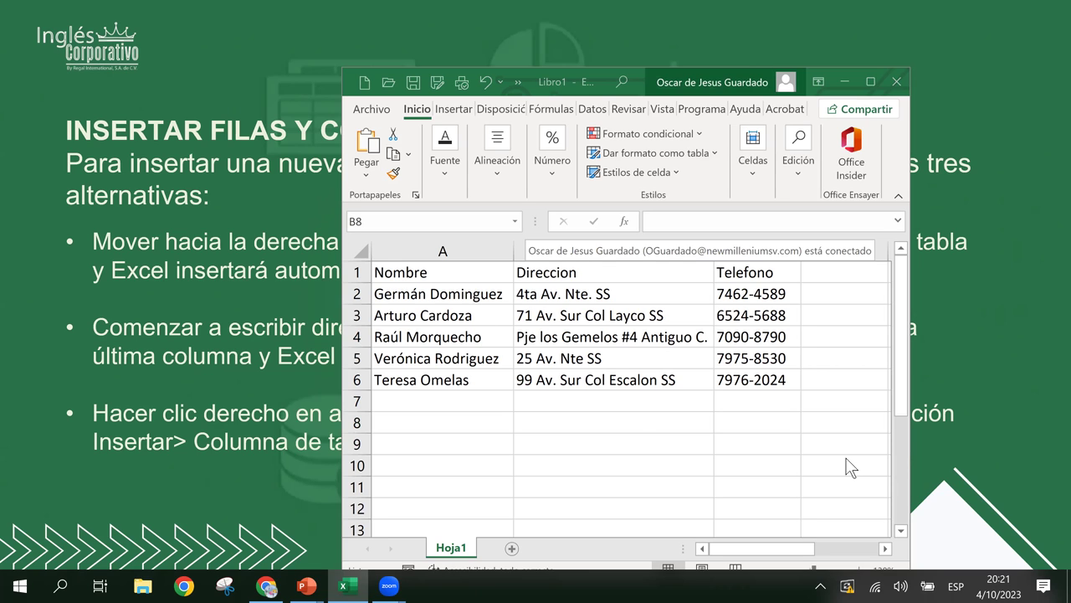
click(728, 416)
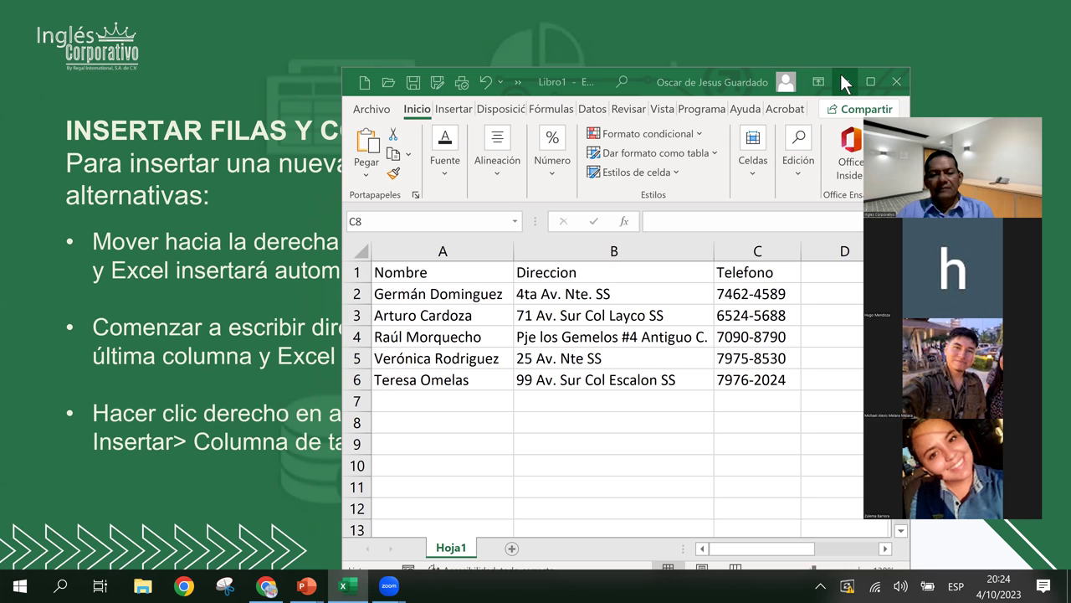
- Select the friends' list A1:C6 and open the Tablas options on the Insertar tab
click(443, 272)
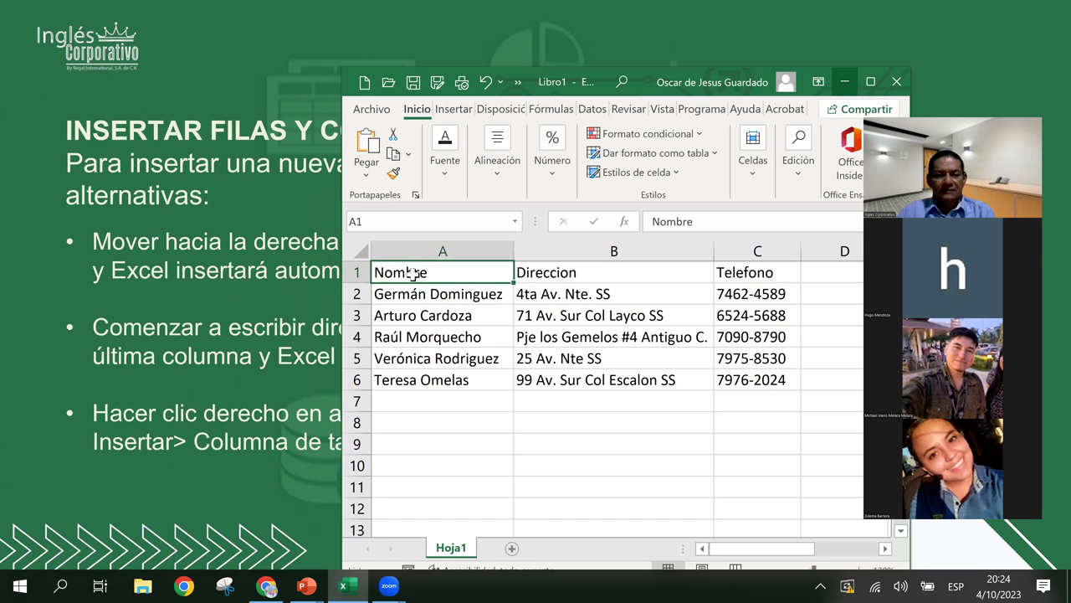
drag(450, 273, 734, 381)
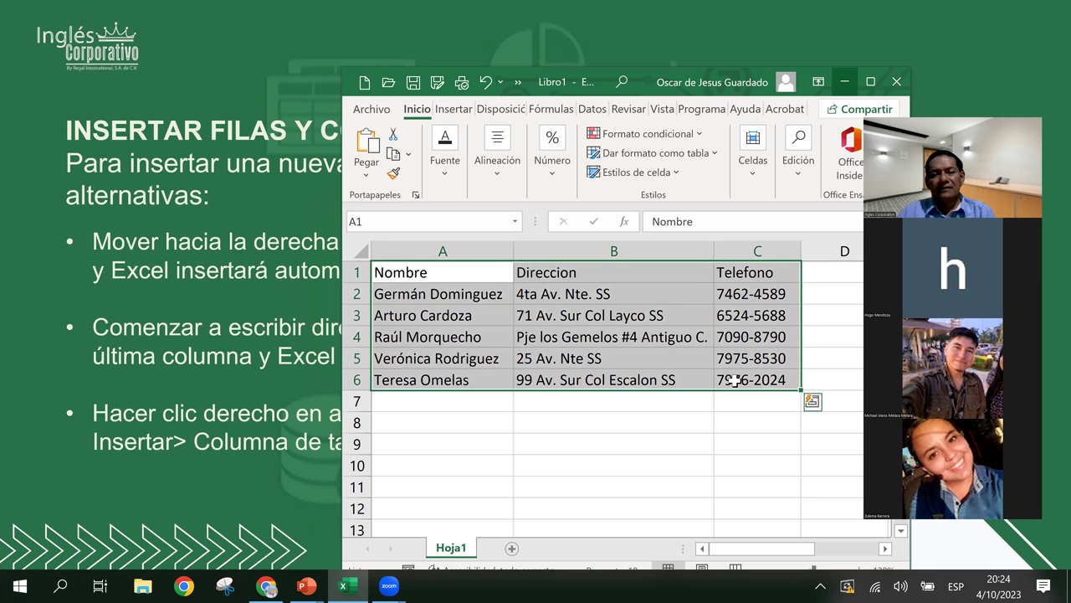
click(578, 298)
click(567, 272)
drag(459, 273, 743, 377)
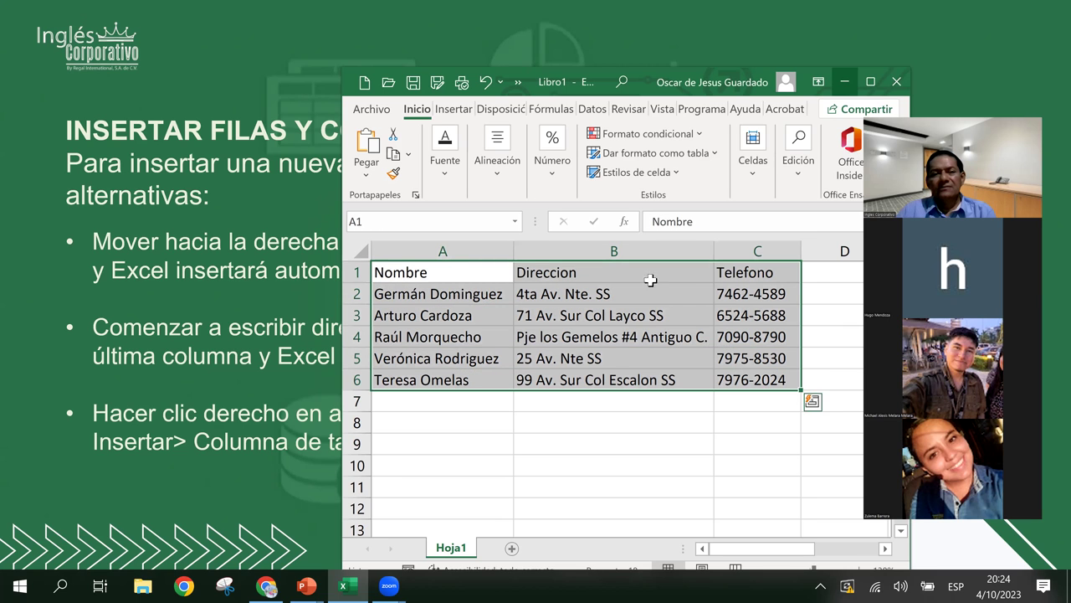
click(451, 118)
click(365, 168)
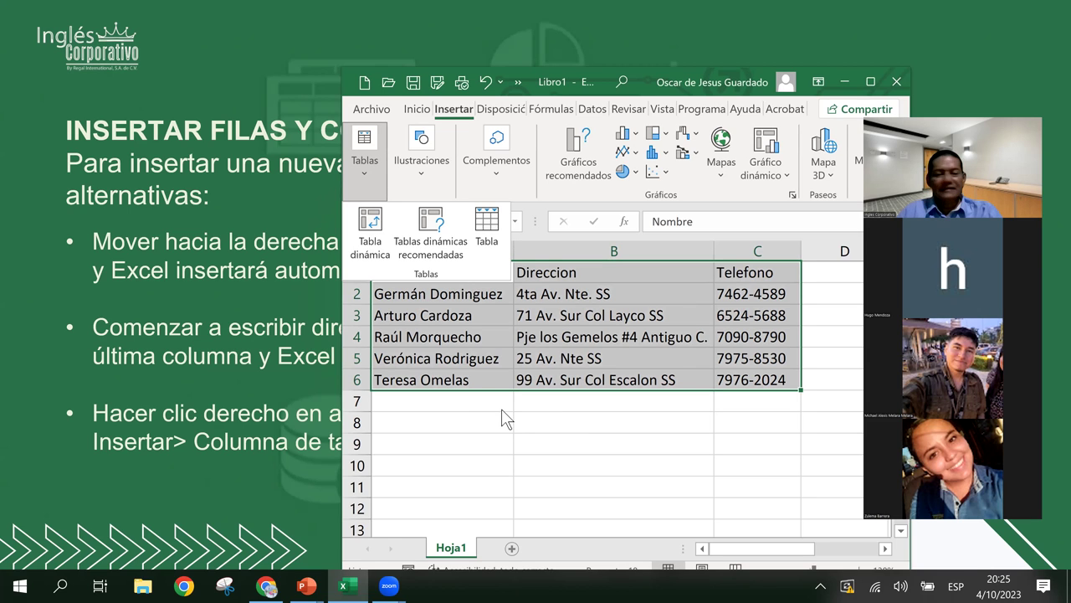
- Convert the selected range A1:C6 into a table with headers using Ctrl+T
click(539, 184)
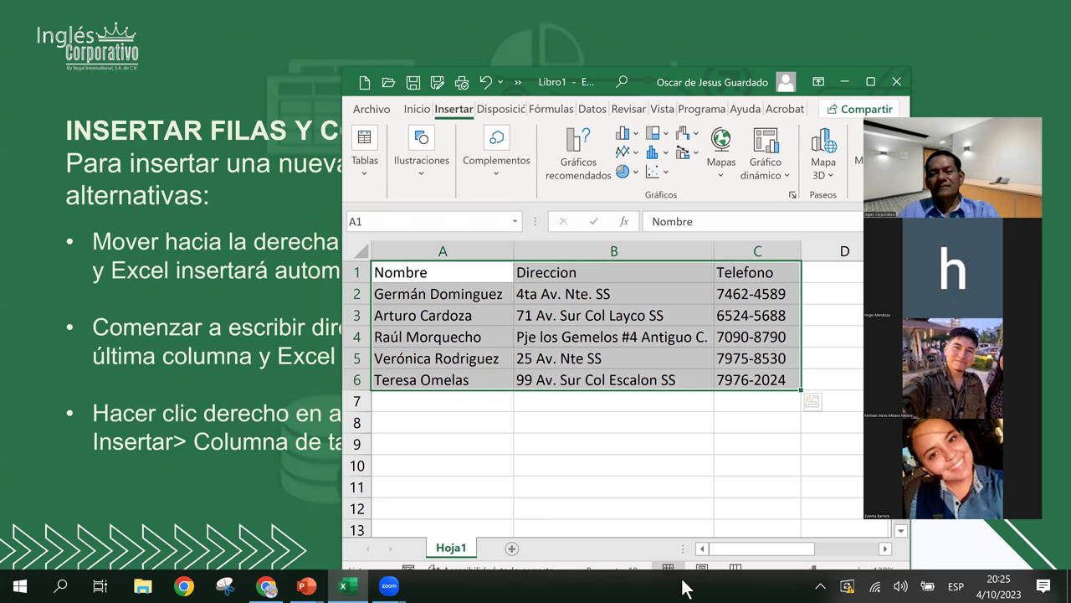
key(ctrl+c)
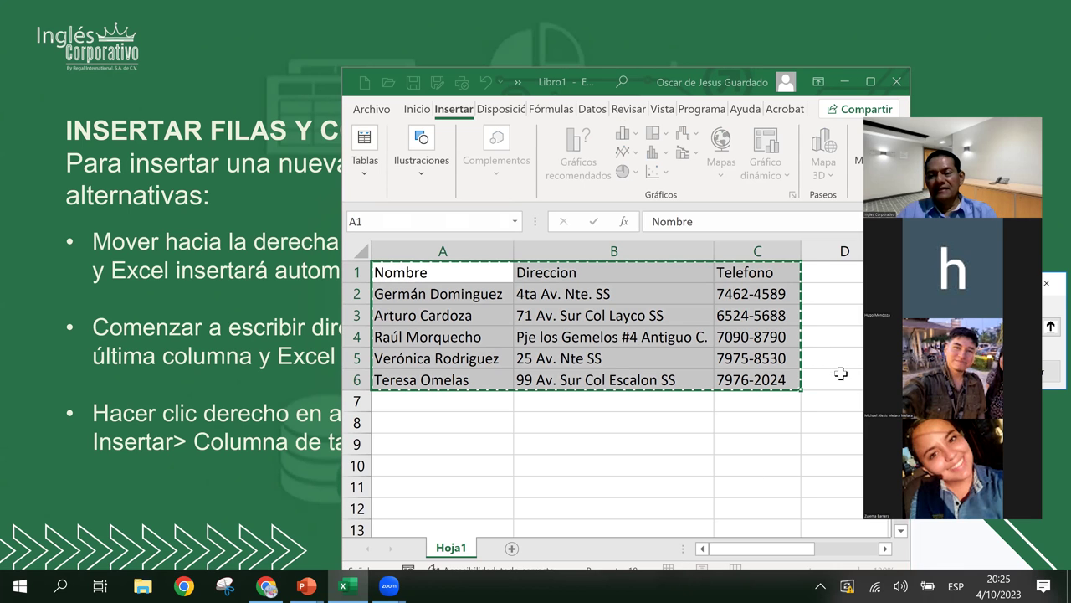
key(Escape)
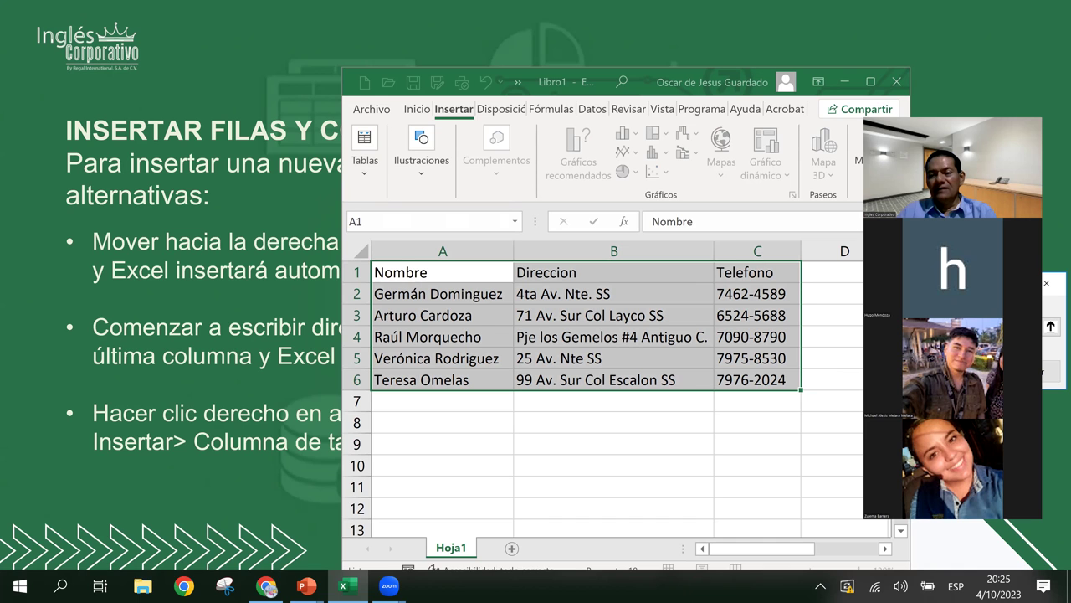
key(ctrl+t)
key(Return)
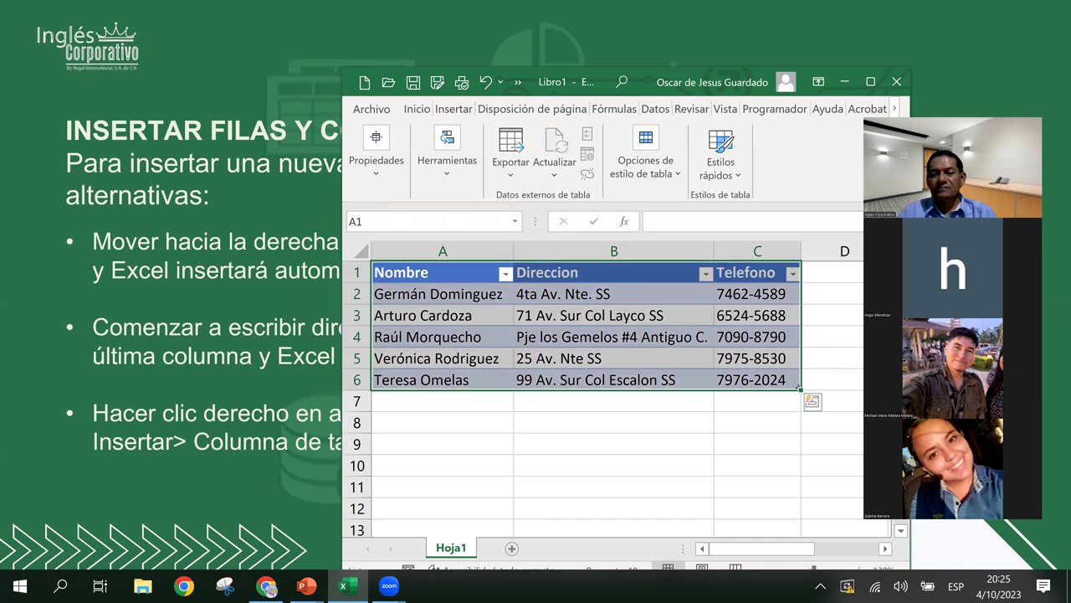
click(588, 274)
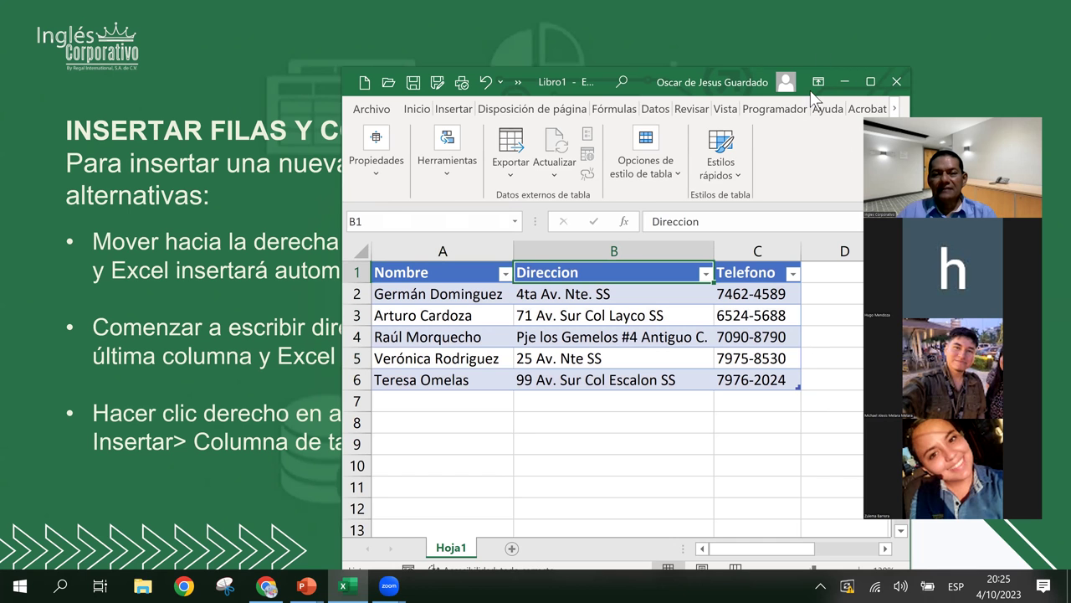
- Restore the Excel window and drag its sides out to the left and right screen edges
click(870, 82)
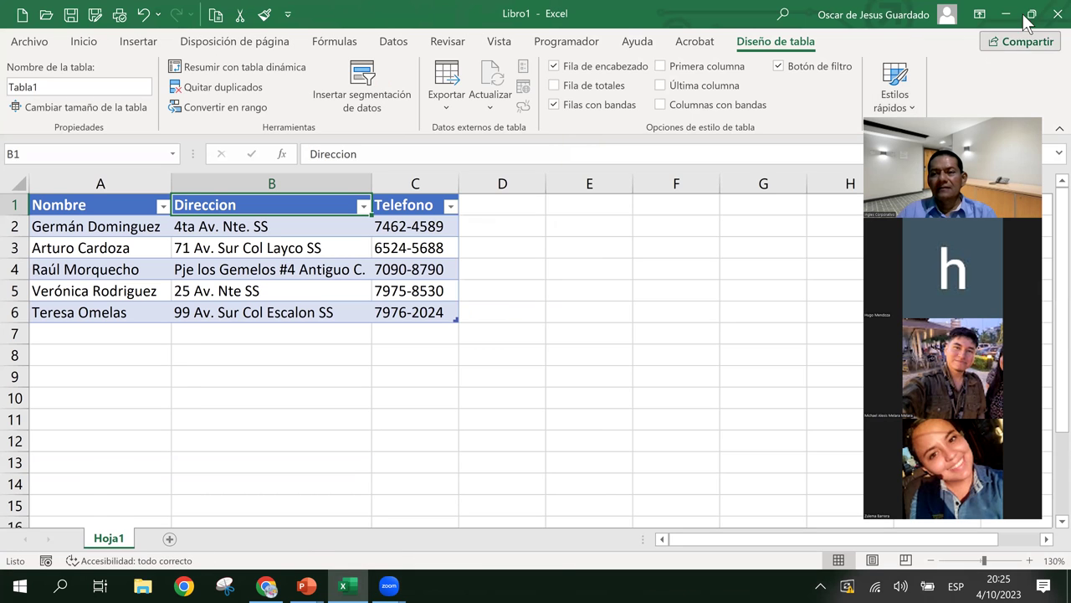
click(1030, 14)
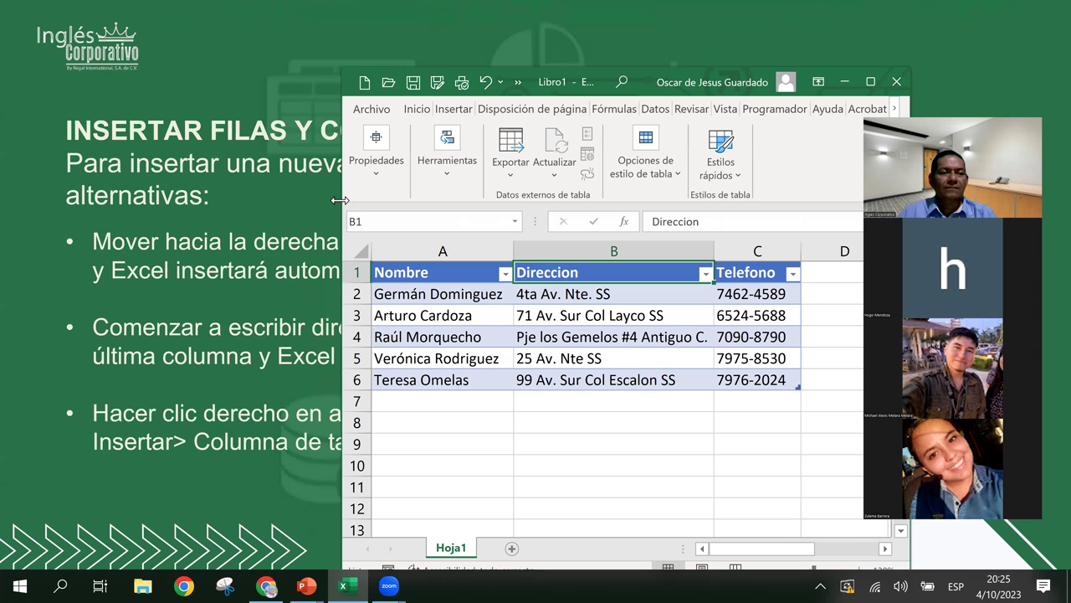
drag(339, 200, 5, 200)
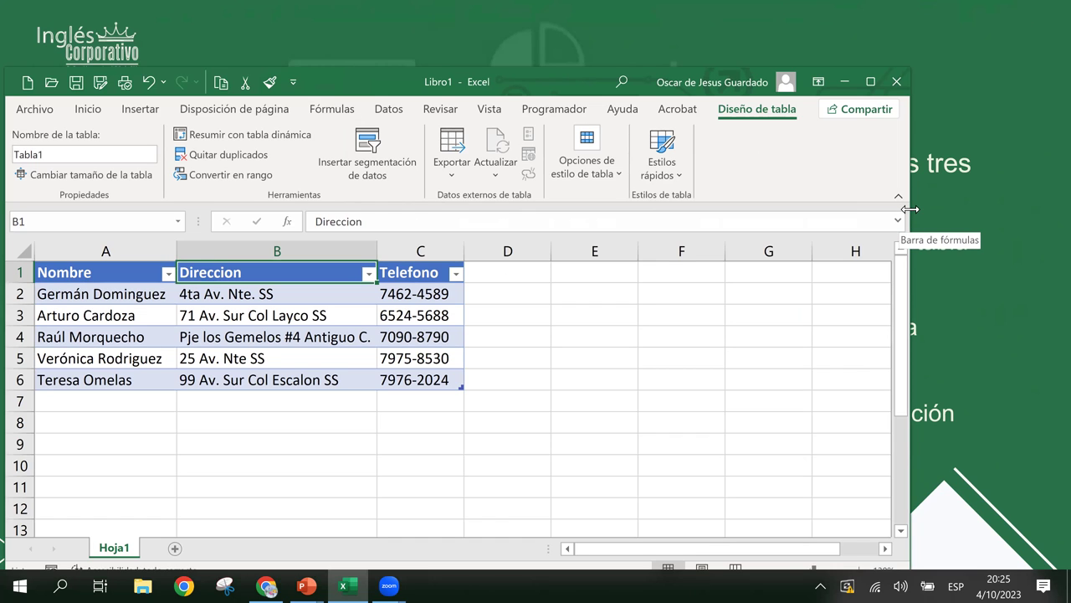
drag(910, 209, 1069, 209)
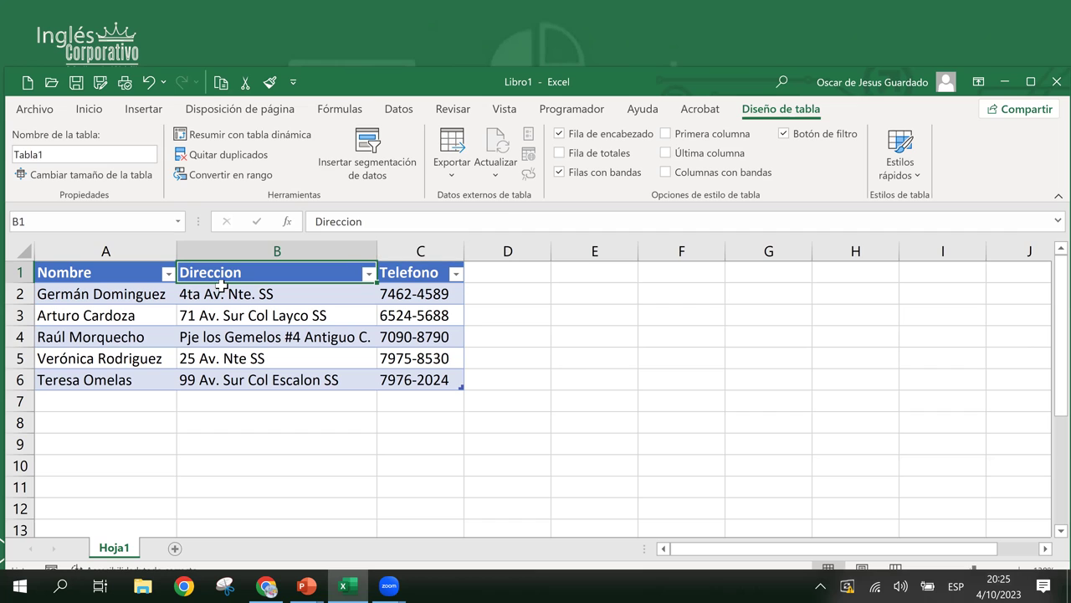
click(73, 155)
click(74, 154)
- Undo the table so A1:C6 is a plain range, then show the Insertar ribbon
key(ctrl+z)
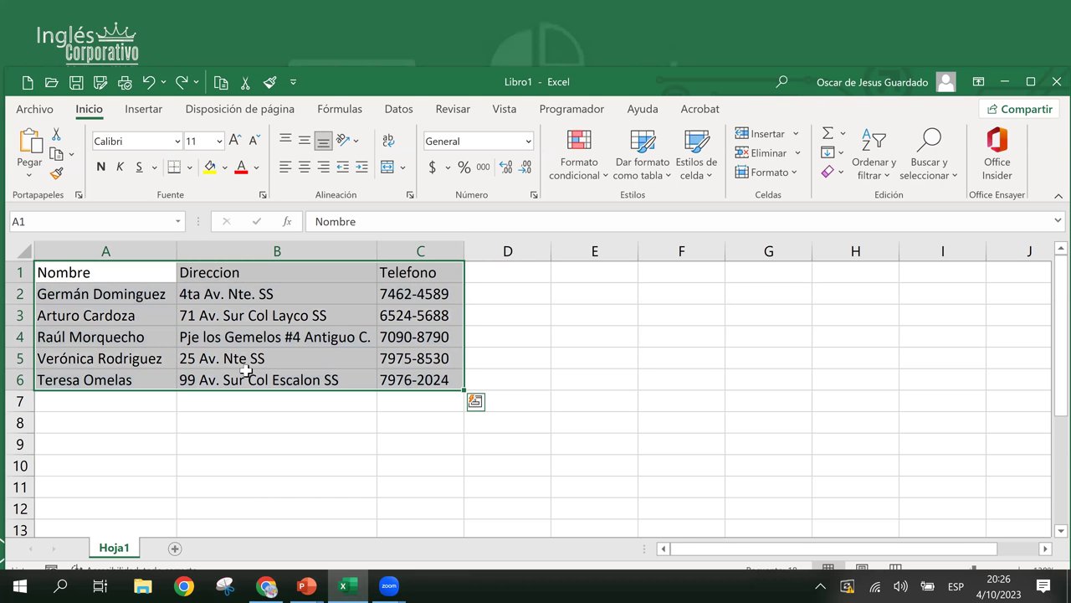
click(201, 379)
drag(86, 270, 424, 371)
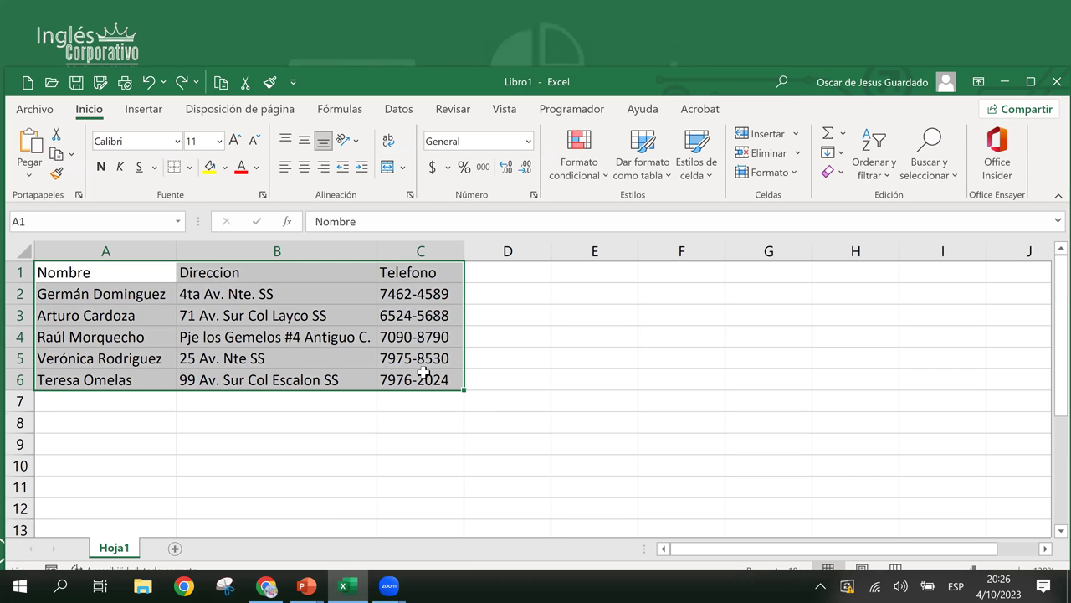
key(Right)
click(237, 311)
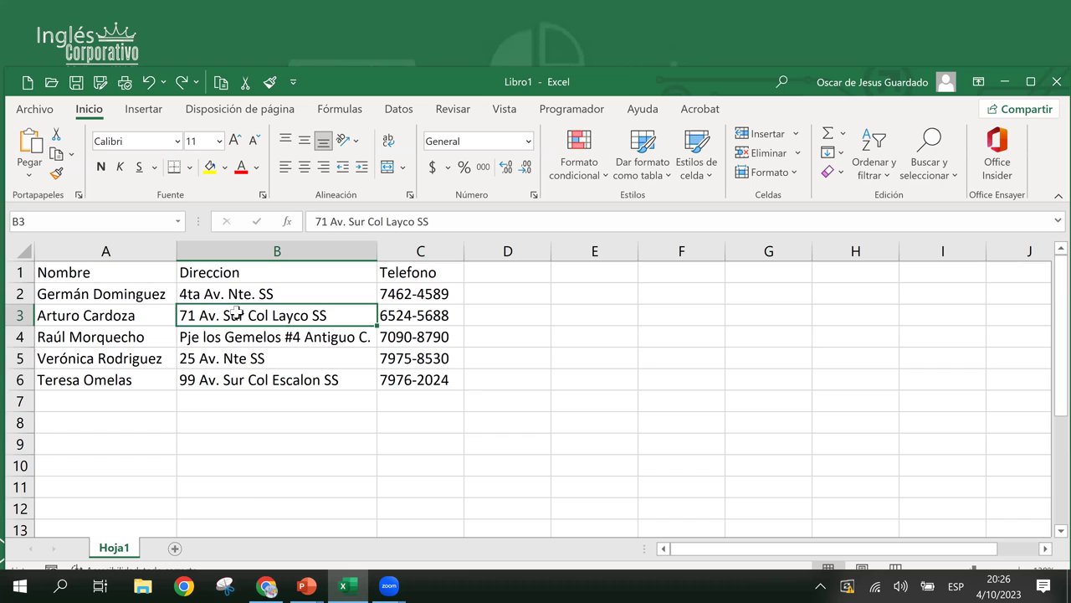
click(239, 293)
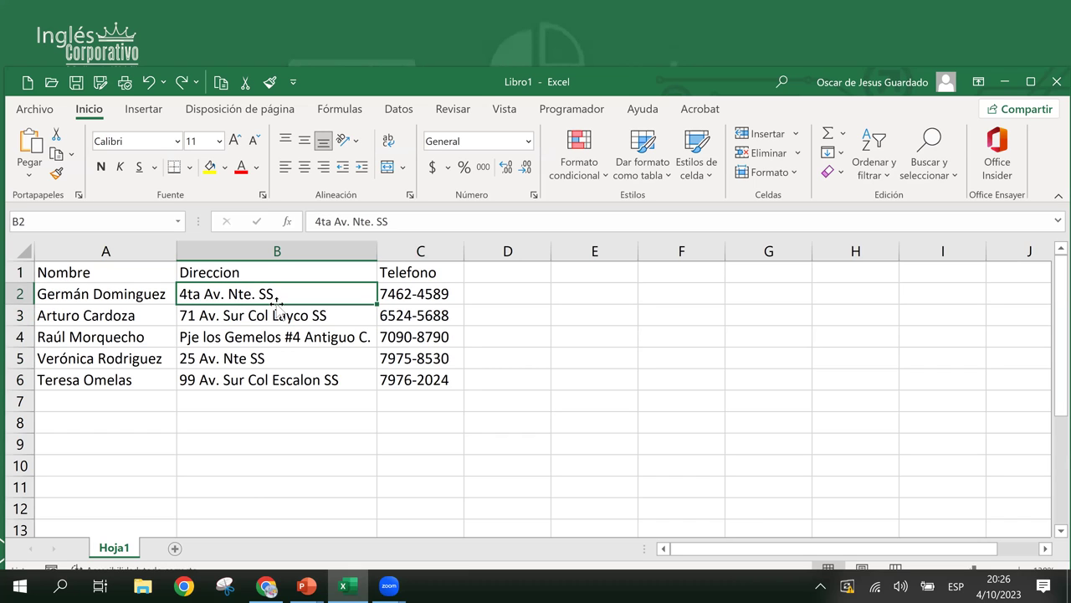
click(144, 113)
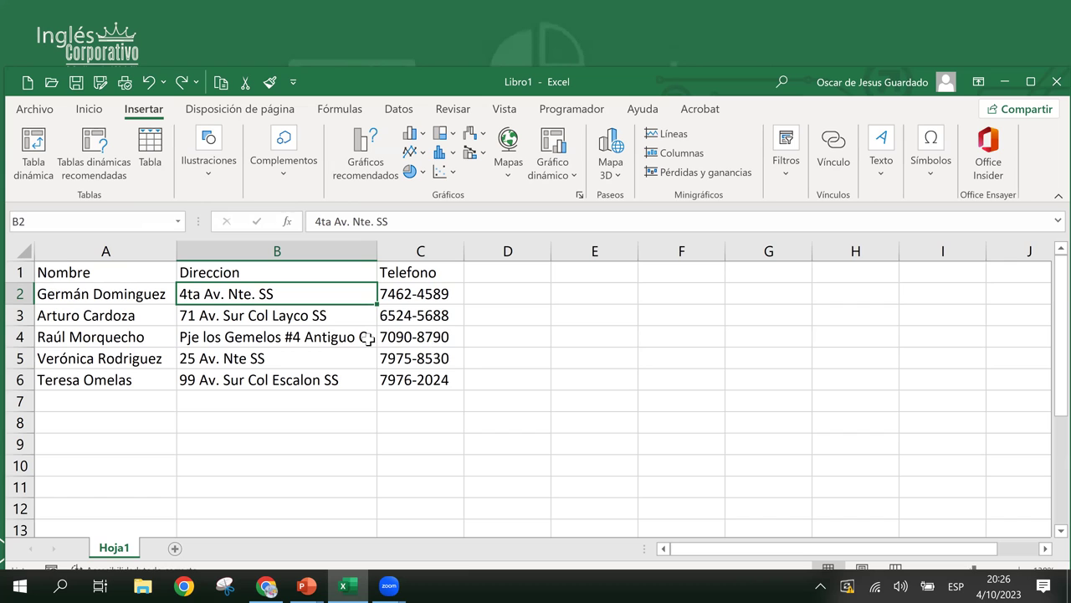
- Create a table over A1:C6 with 'La tabla tiene encabezados' ticked, then select B2
key(ctrl+q)
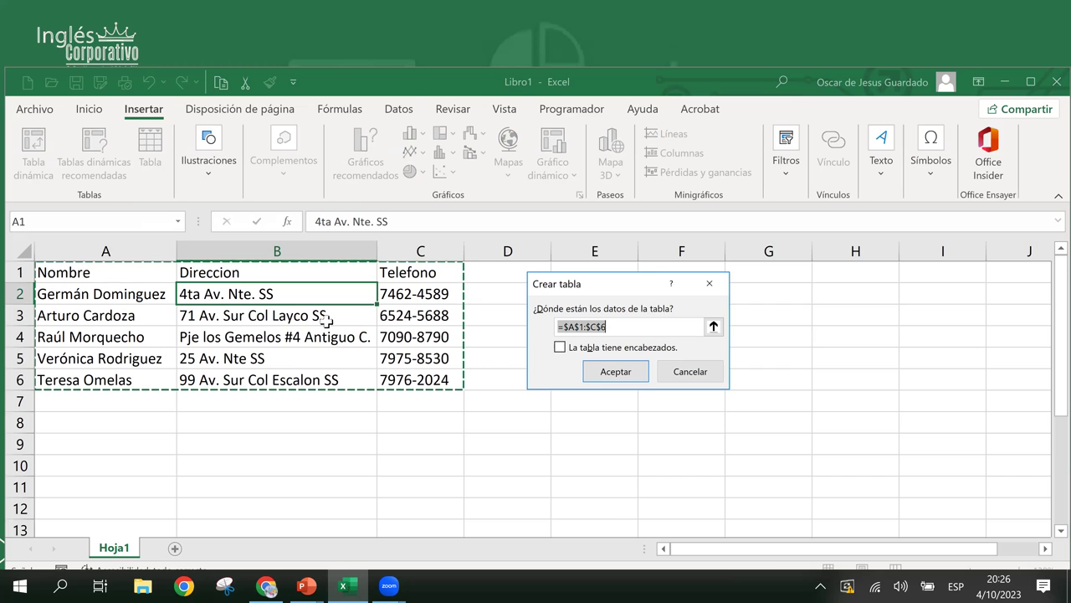
click(620, 328)
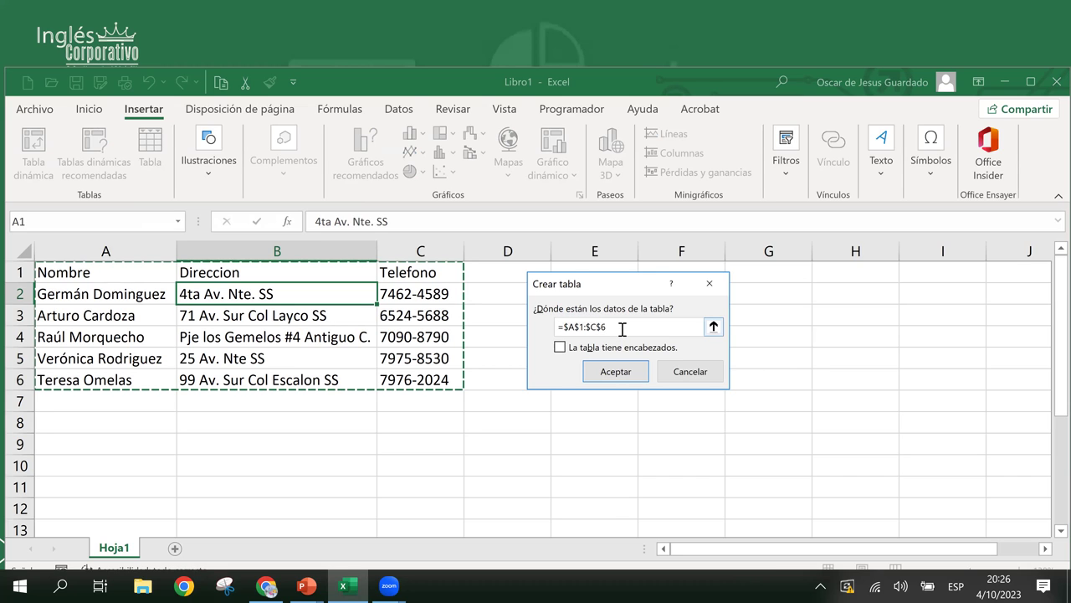
click(560, 347)
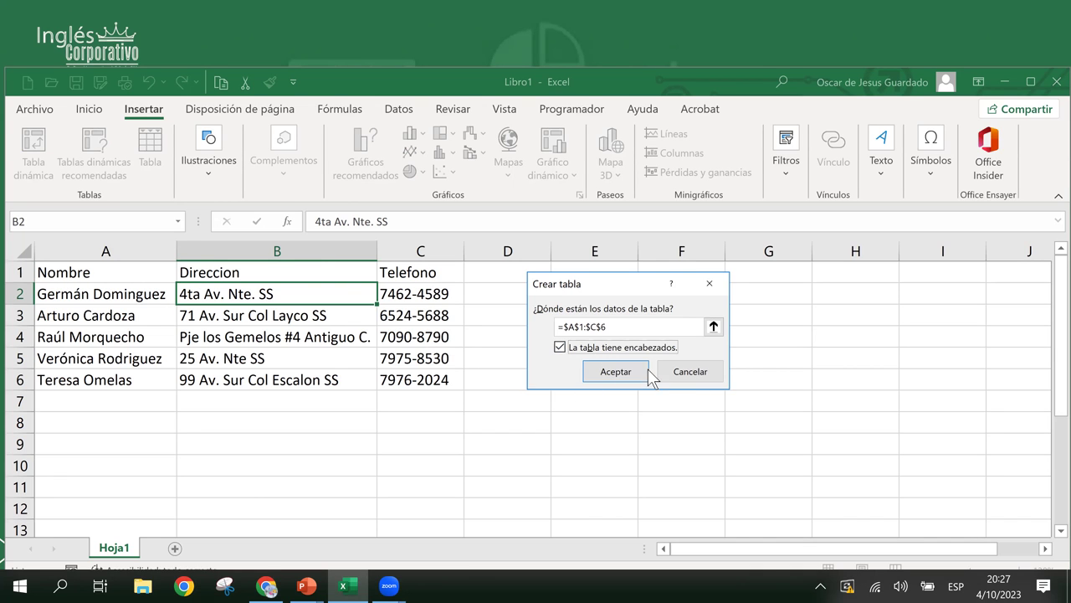
click(621, 370)
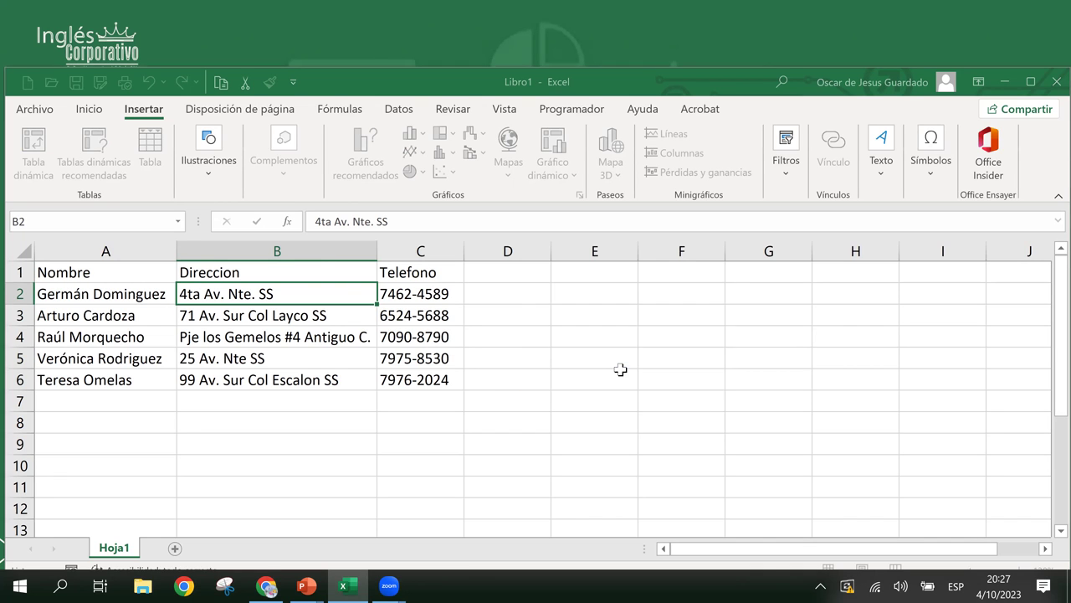
click(269, 298)
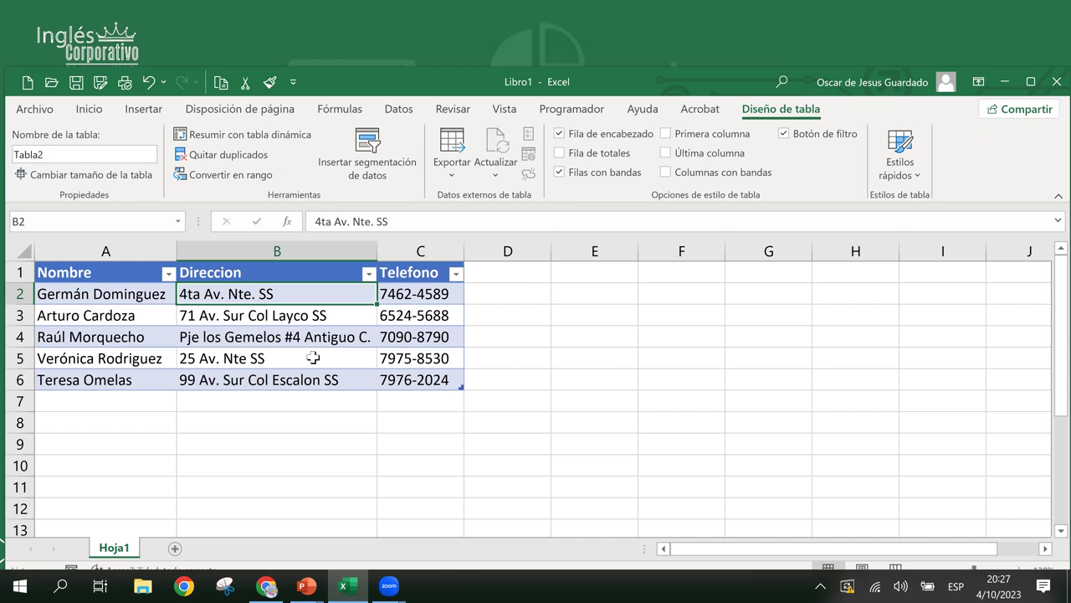
- Display the Insertar ribbon while selecting address cells B2, B3, B4 and B6 in the table
click(260, 334)
click(256, 294)
click(144, 110)
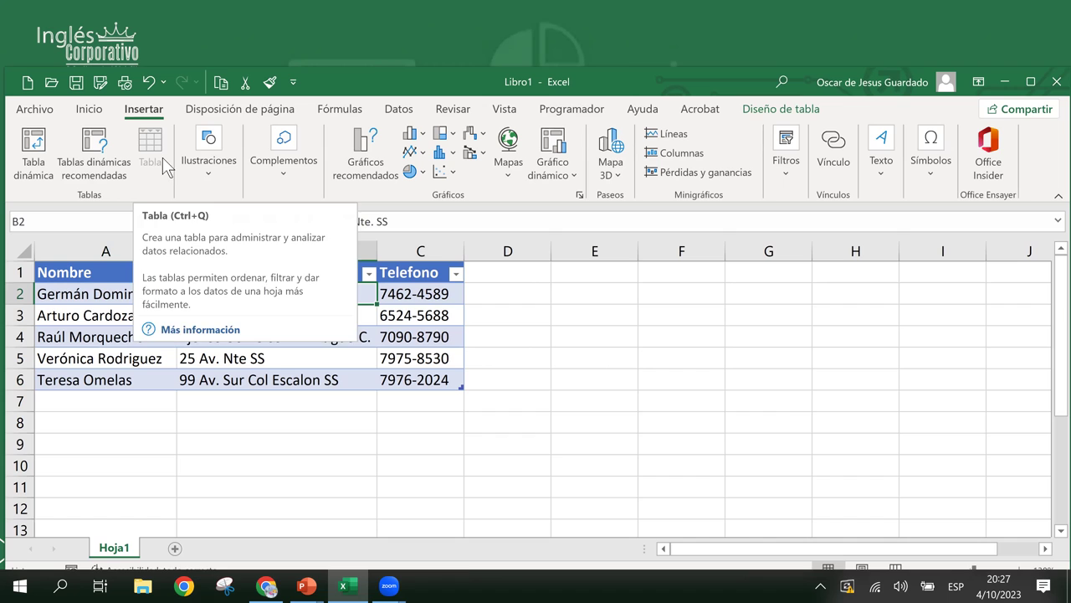
click(343, 378)
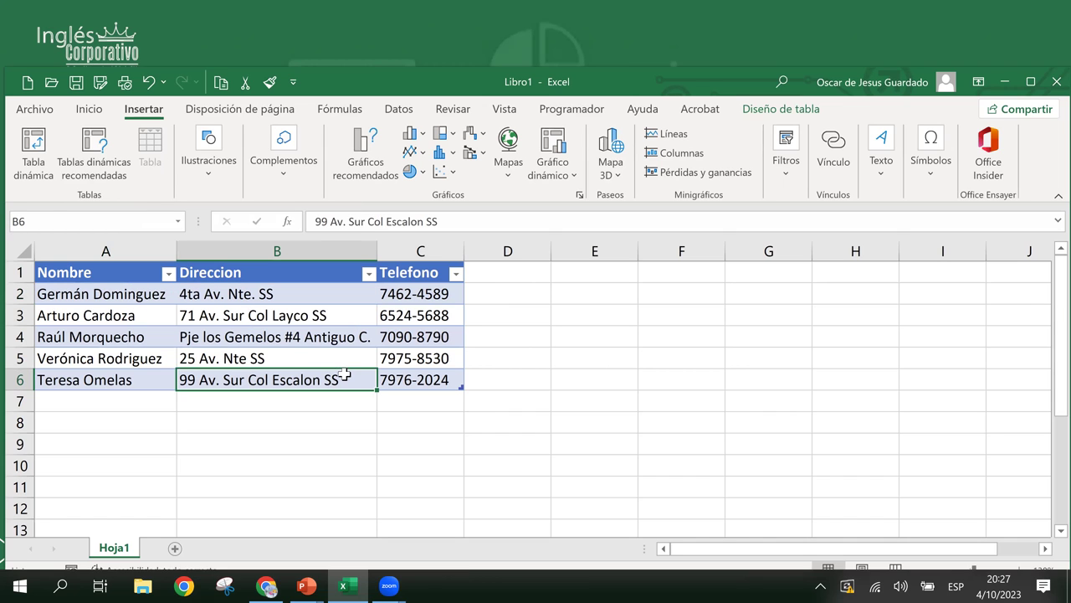
click(316, 337)
click(261, 308)
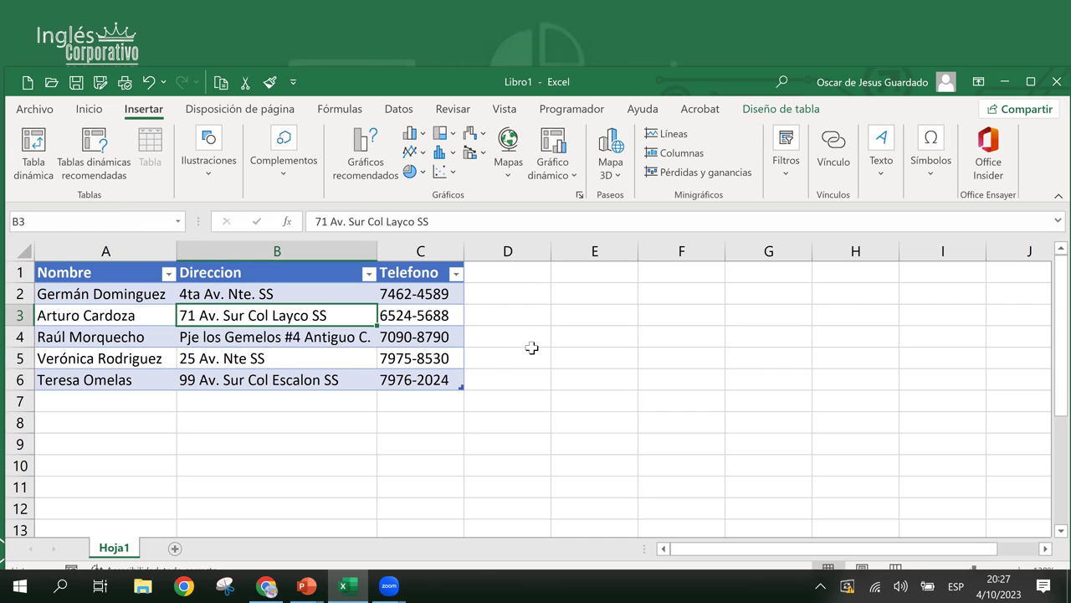
click(245, 338)
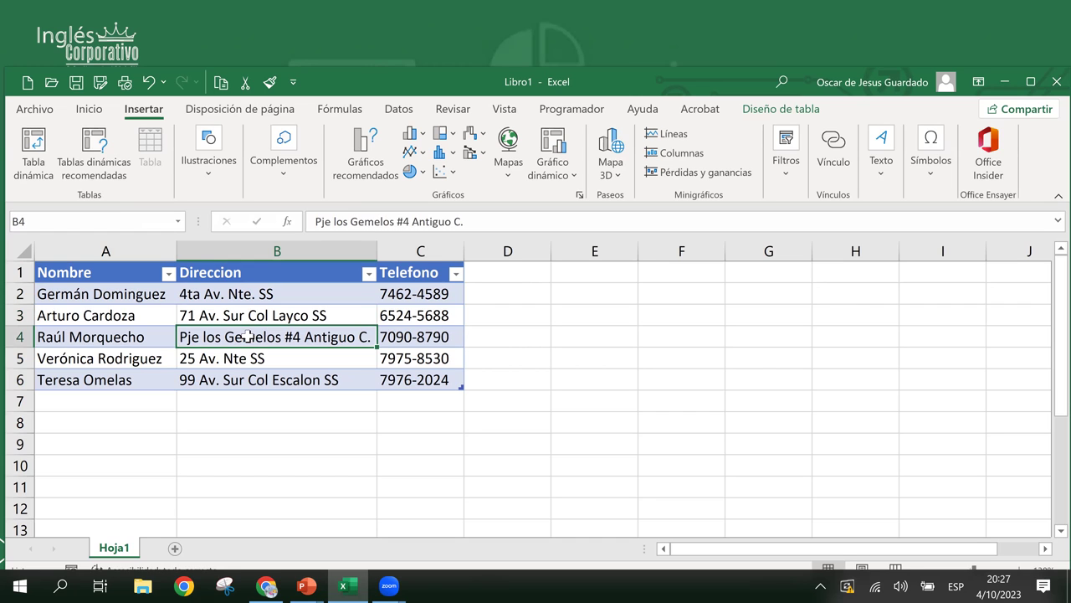
click(235, 311)
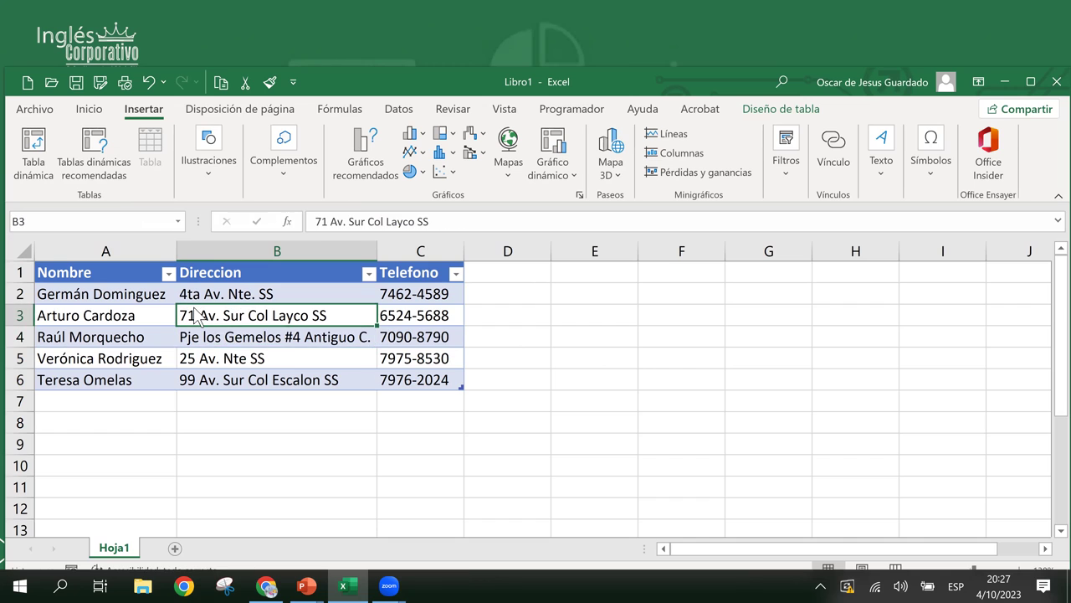
click(228, 332)
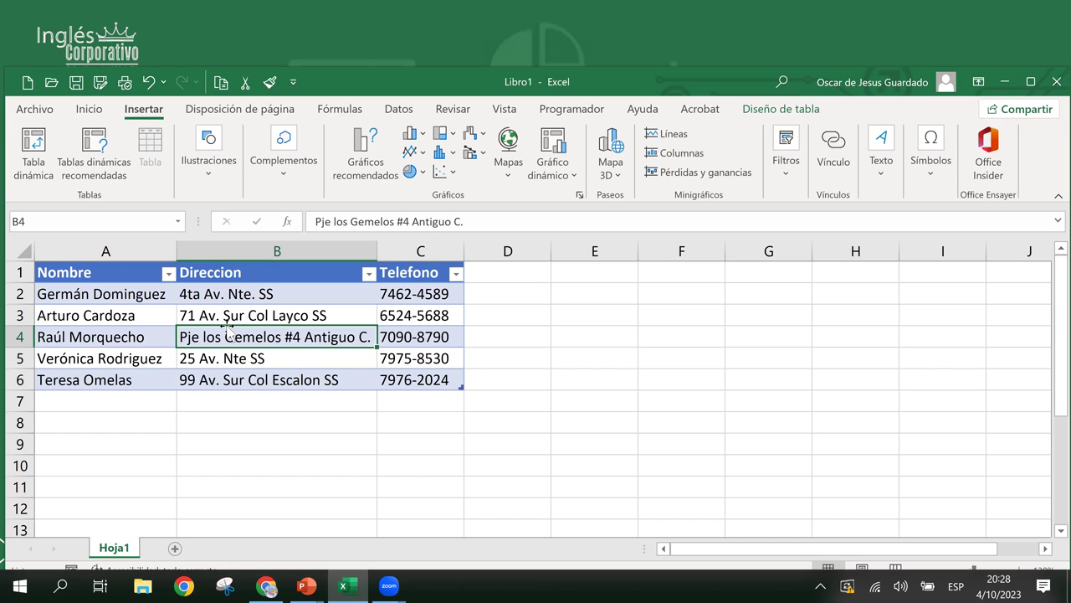
click(261, 313)
click(259, 294)
click(275, 341)
click(272, 315)
click(301, 376)
click(277, 338)
click(277, 316)
click(299, 358)
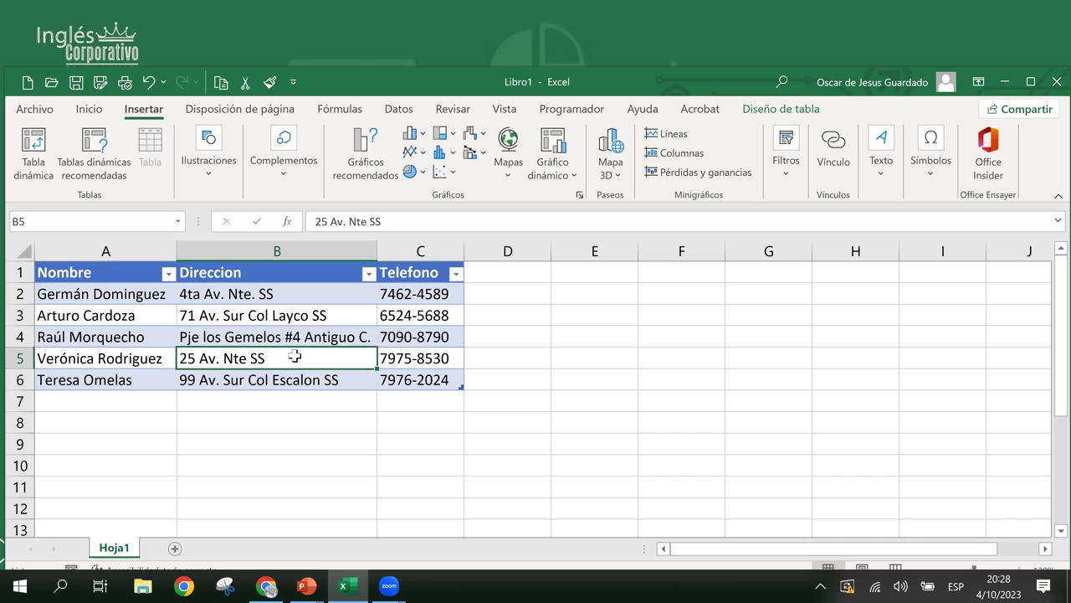
click(263, 328)
click(262, 310)
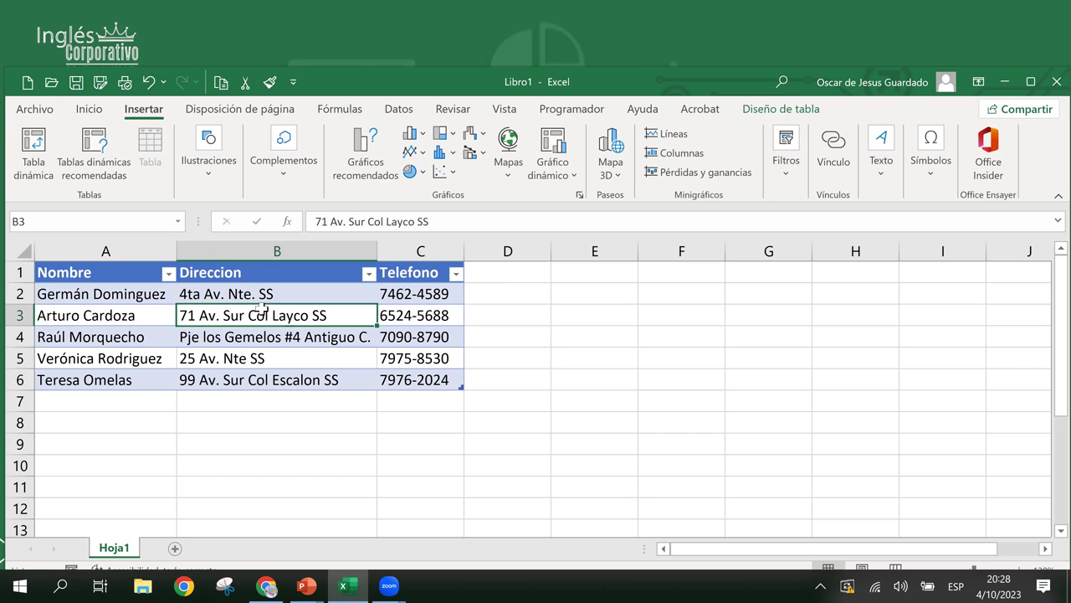
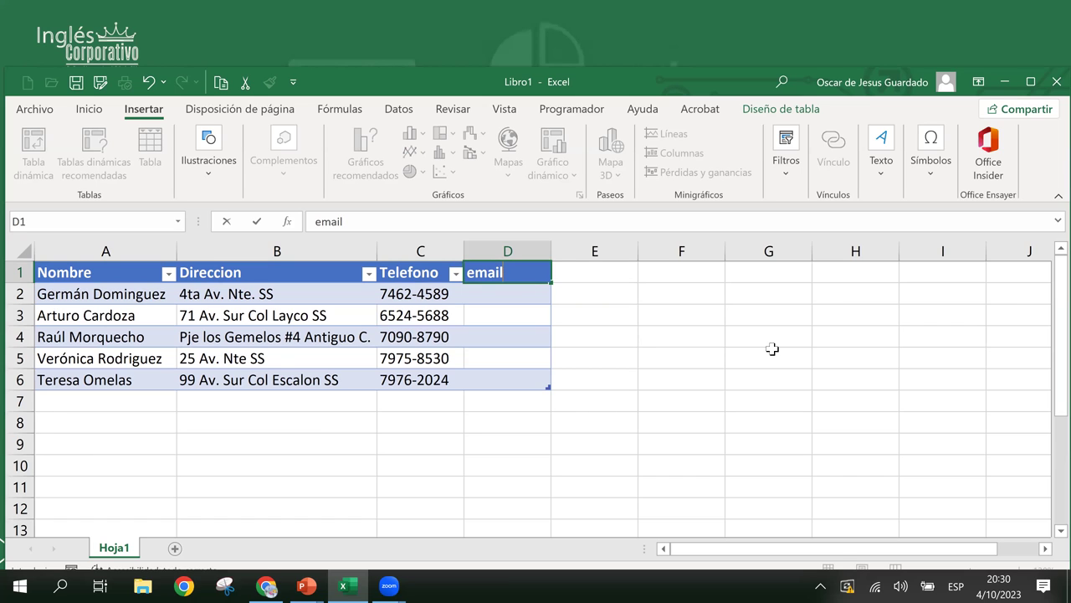
- Rename the D1 email header to 'e-mail'
key(Return)
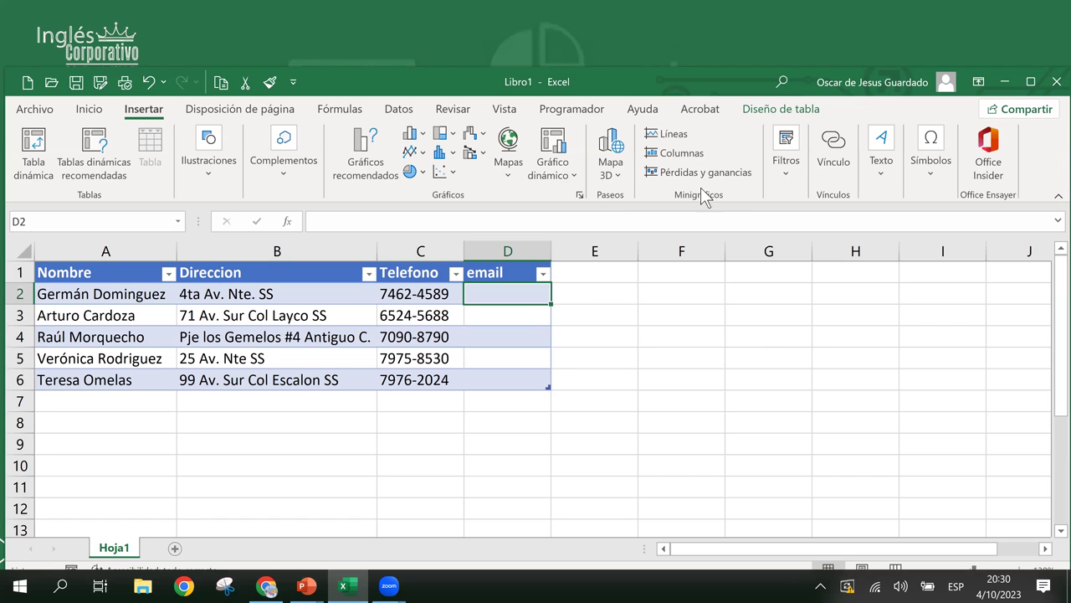
click(519, 320)
double_click(475, 275)
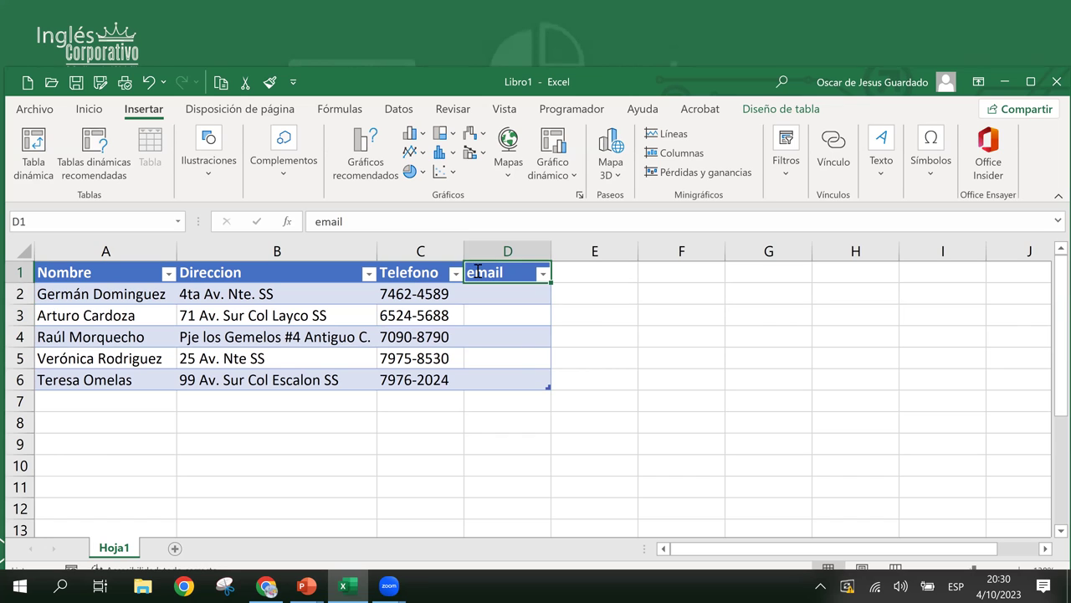
text(-)
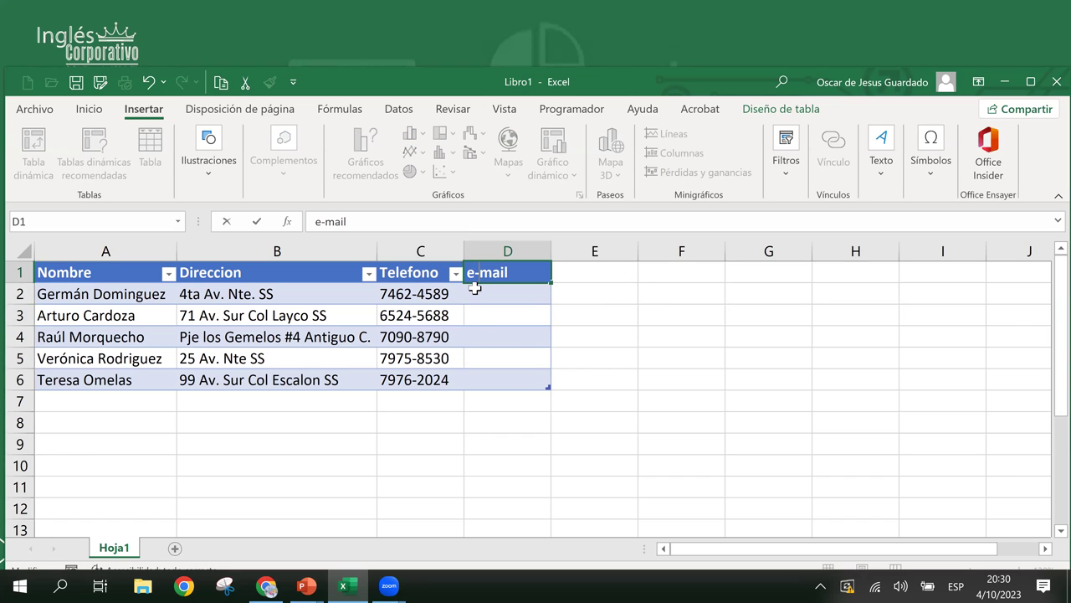
click(477, 324)
- Center the header row from Nombre through e-mail
click(498, 275)
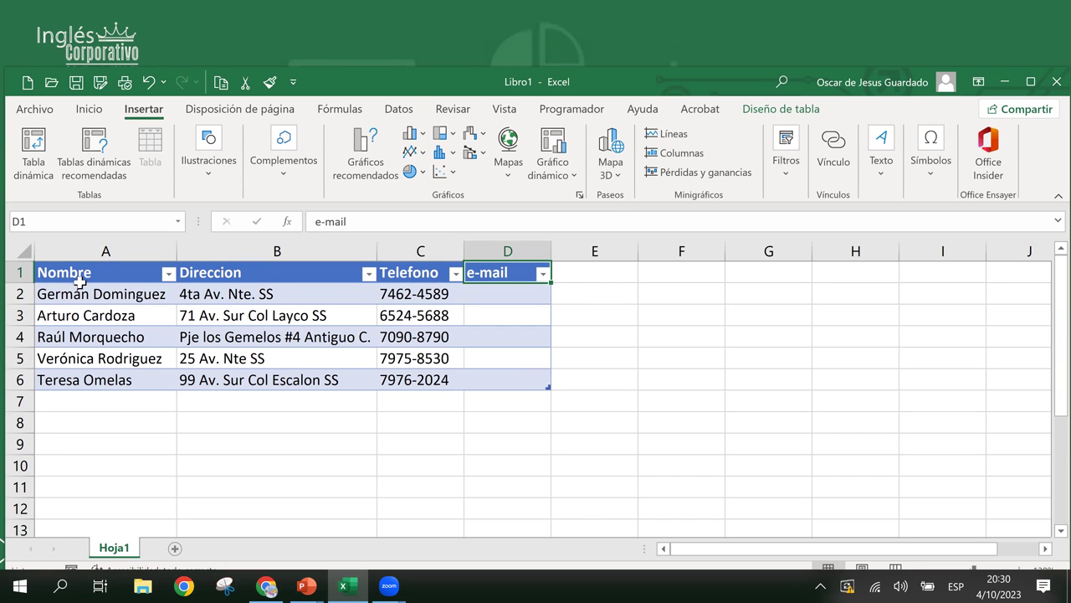
drag(84, 273, 493, 271)
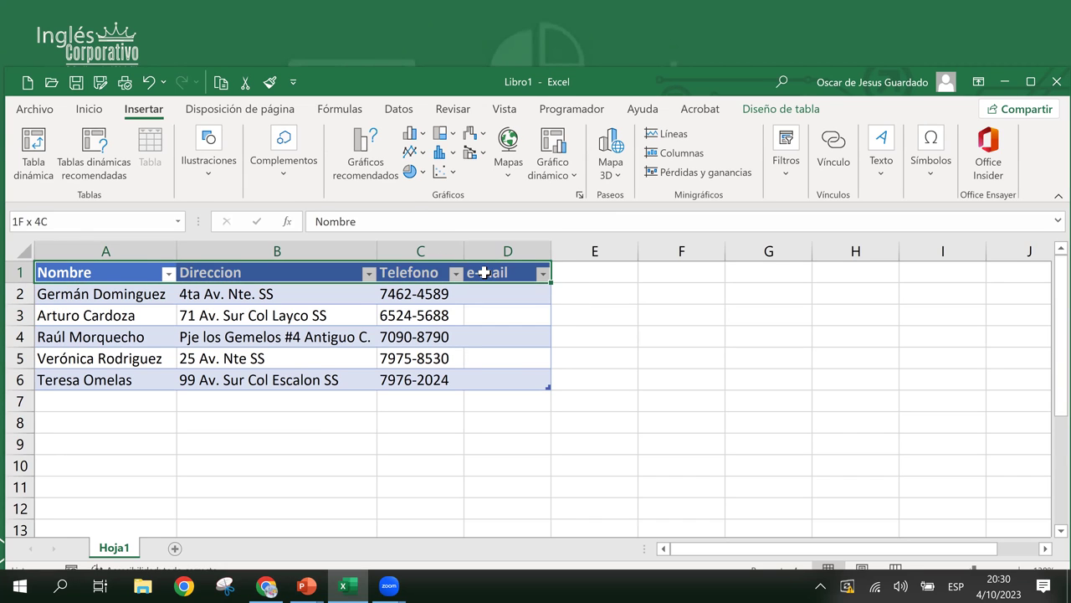
click(89, 108)
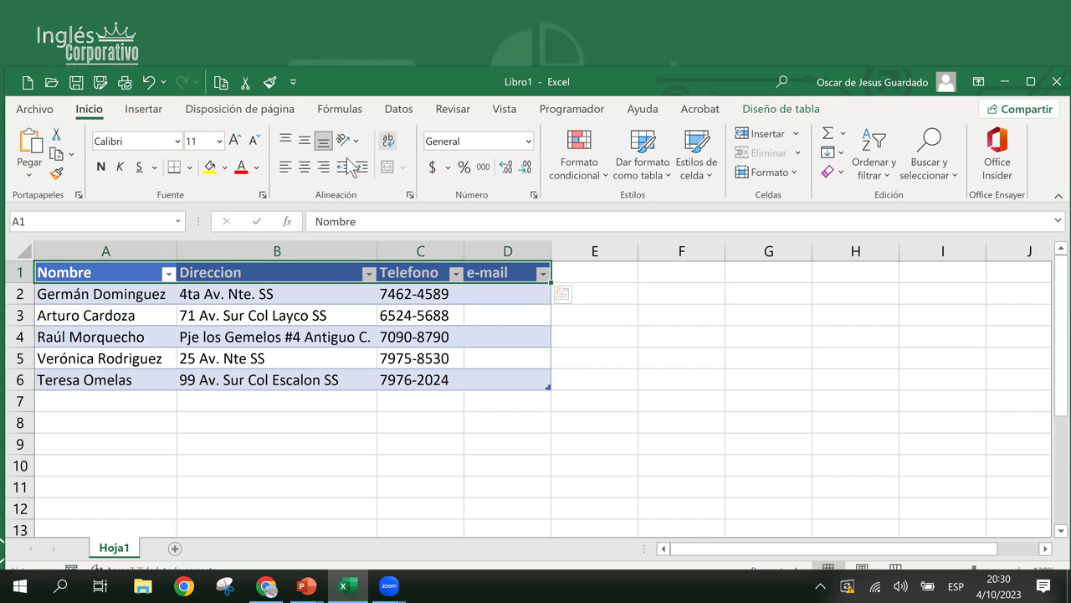
click(304, 167)
click(466, 330)
- Undo the centering and renaming, then remove the e-mail column with Ctrl+Z
click(482, 294)
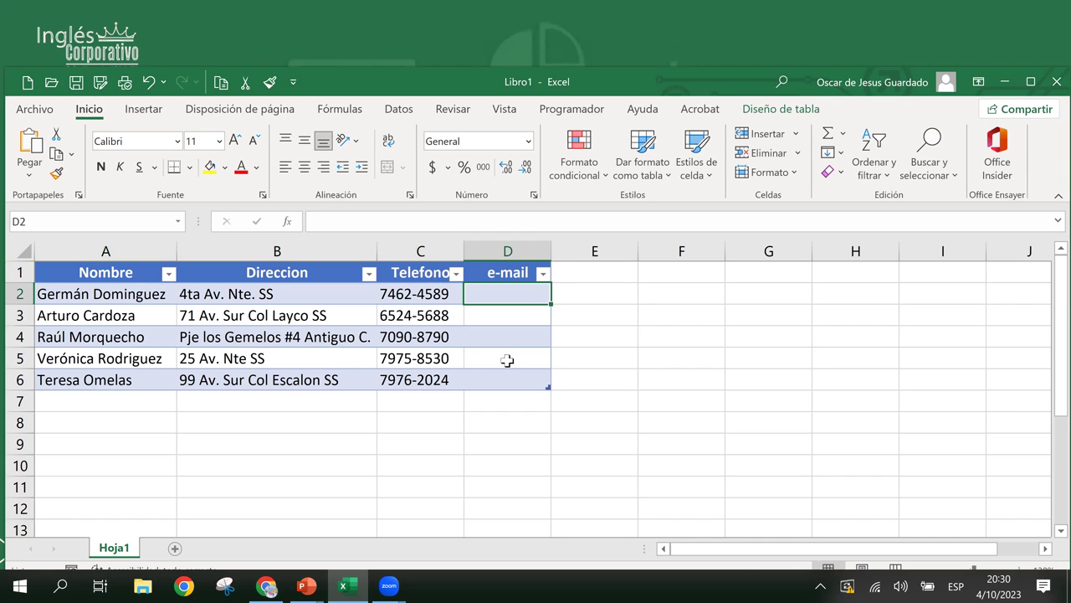
click(507, 375)
click(489, 292)
key(ctrl+z)
key(ctrl+z)
key(ctrl+z)
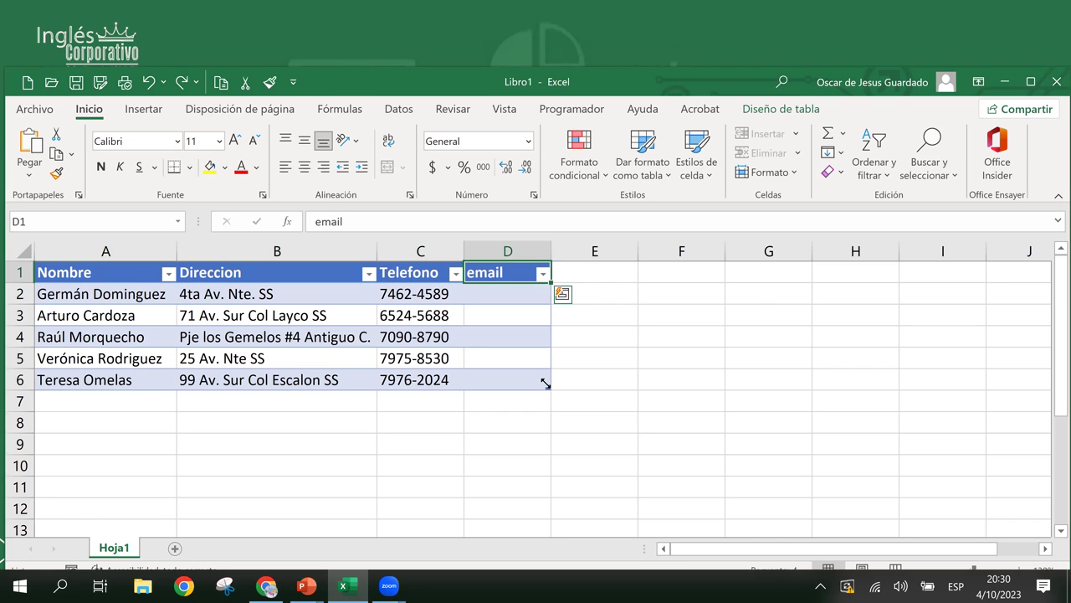
key(ctrl+z)
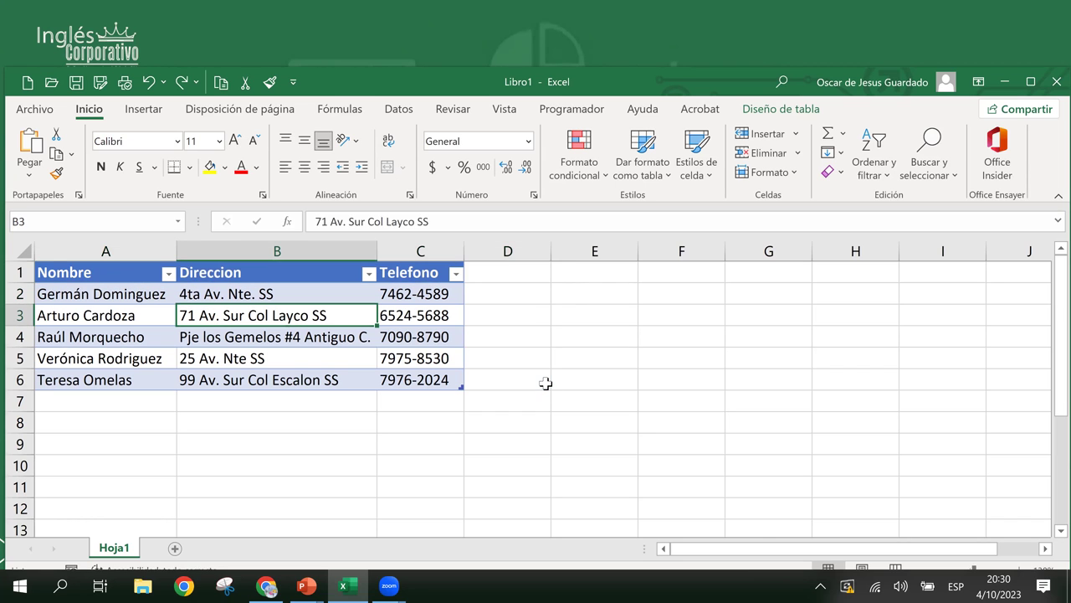
click(361, 295)
click(391, 295)
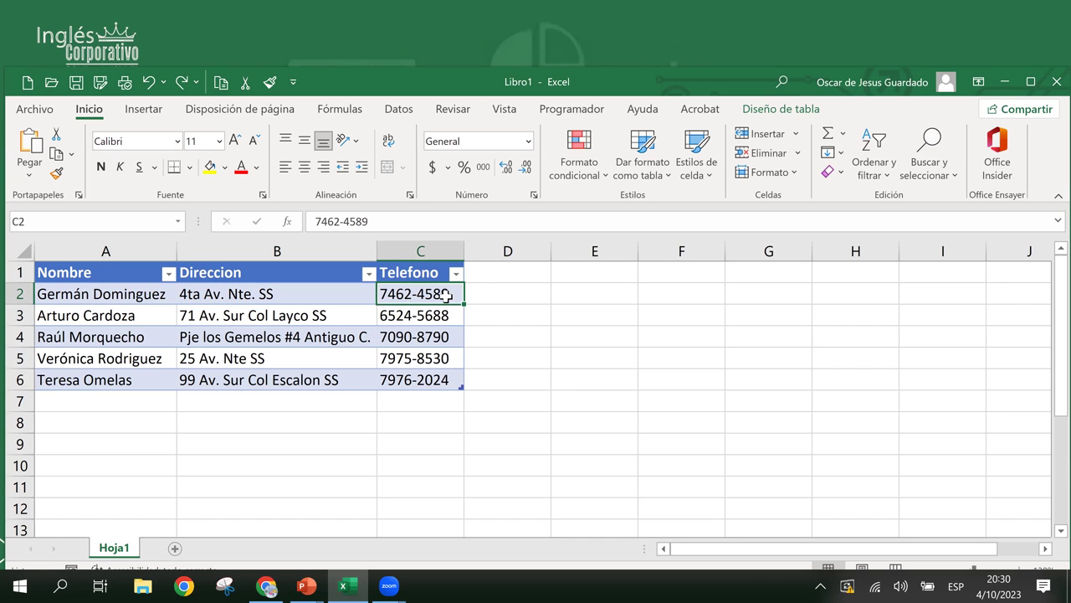
click(476, 289)
text(ssa)
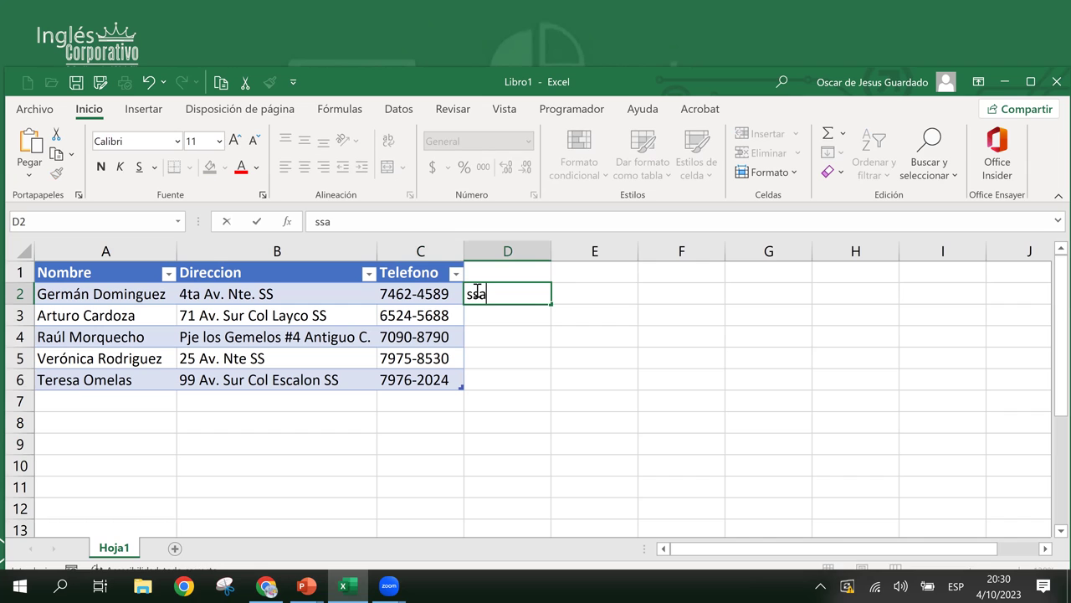
key(Return)
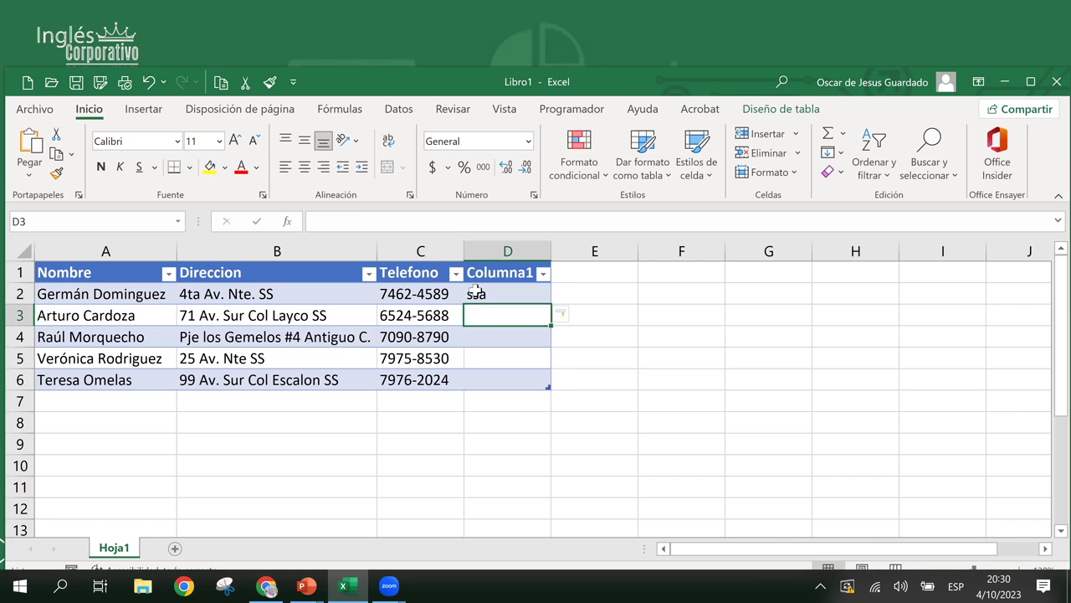
click(476, 291)
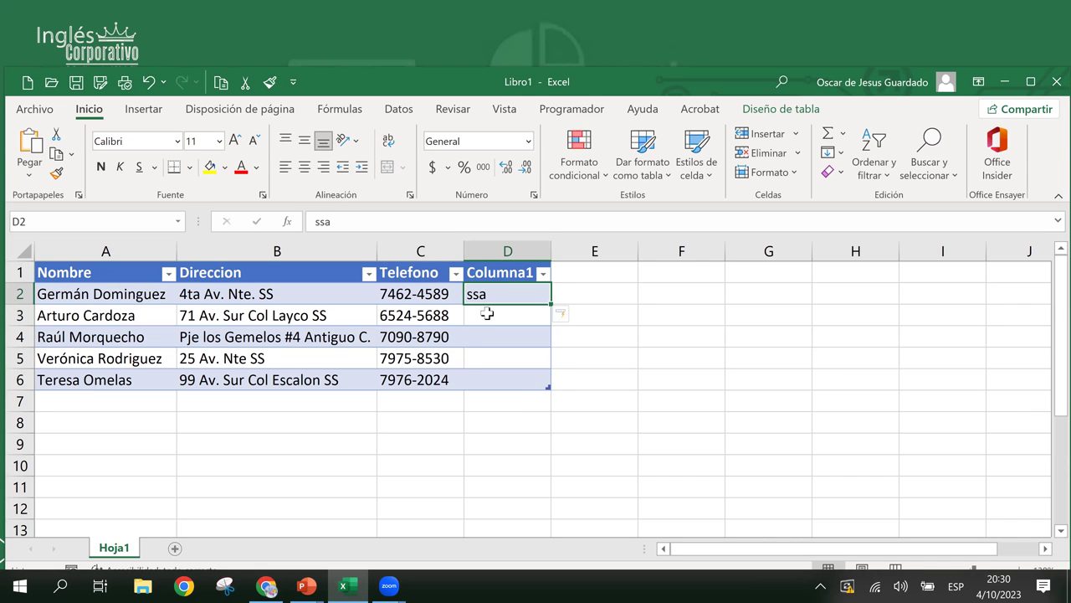
click(424, 297)
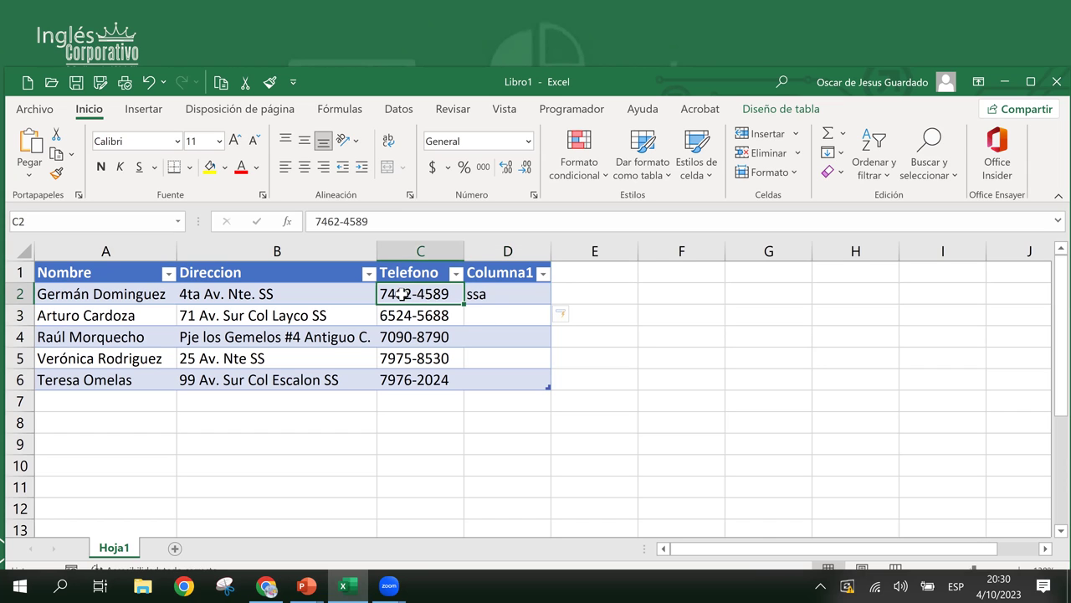
click(496, 294)
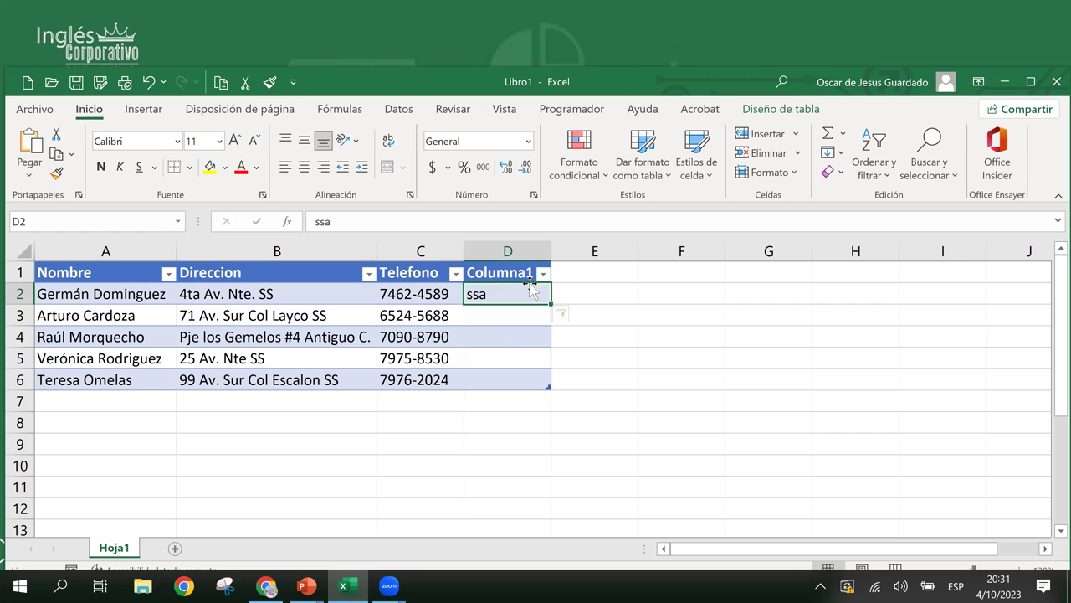
click(498, 282)
drag(498, 294, 500, 373)
click(498, 317)
click(486, 297)
click(486, 338)
click(485, 316)
click(487, 292)
click(492, 338)
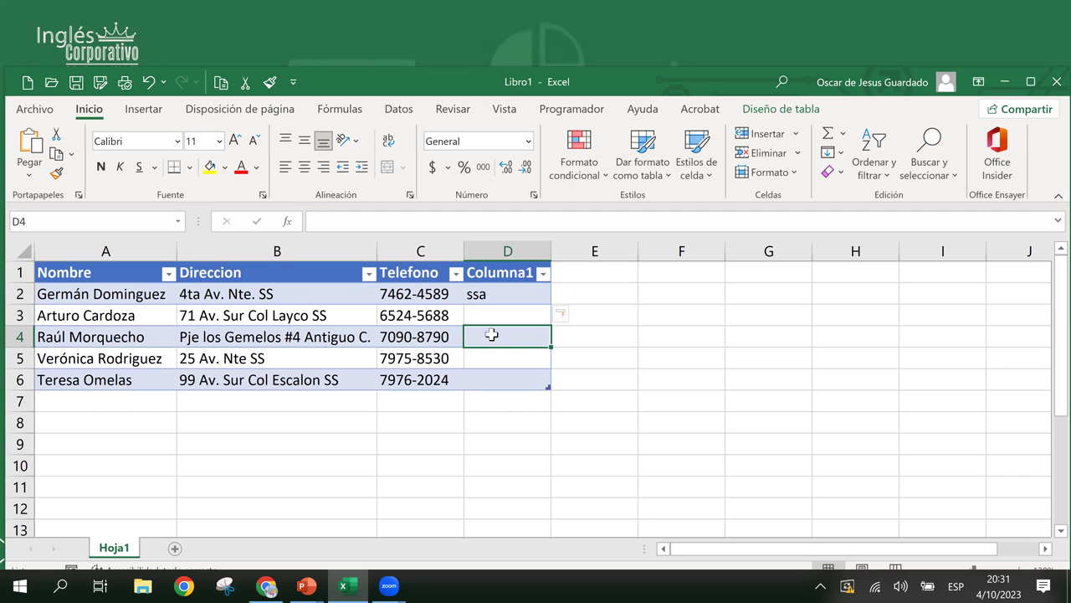
click(477, 295)
click(490, 337)
click(512, 293)
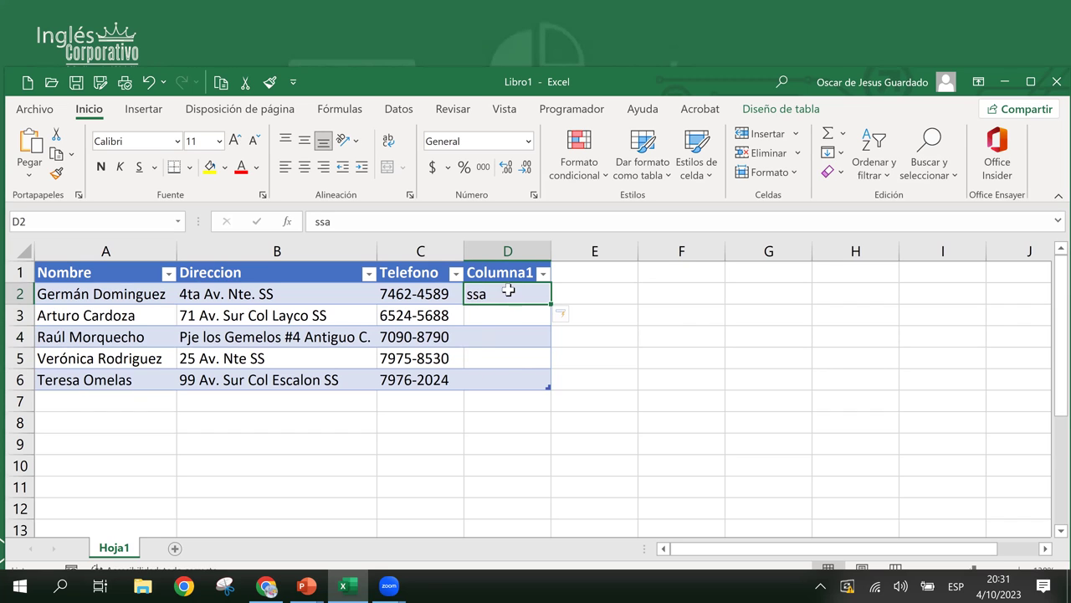
click(505, 273)
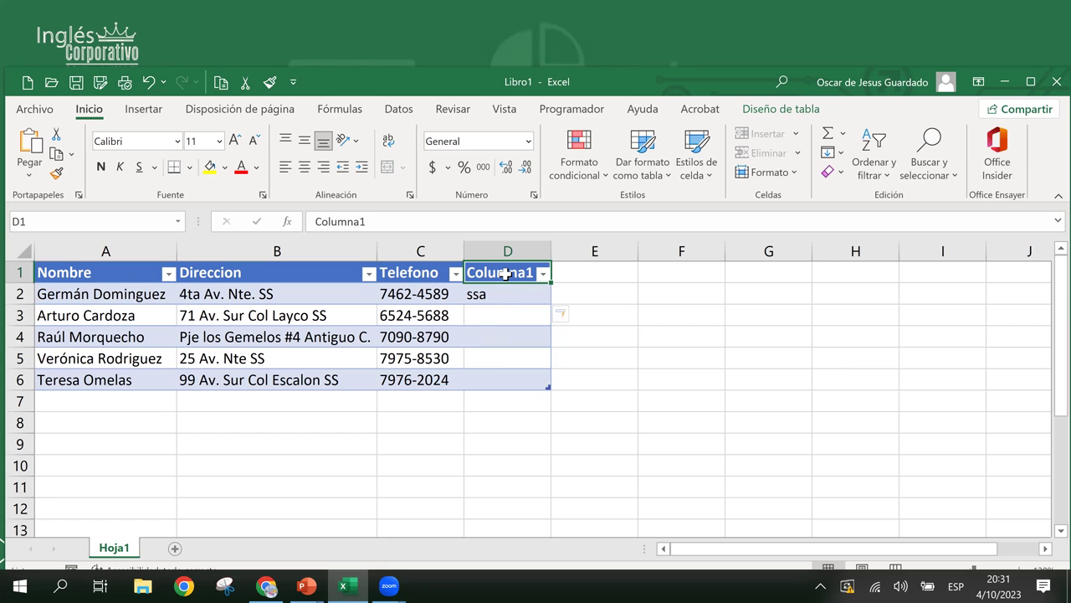
click(513, 336)
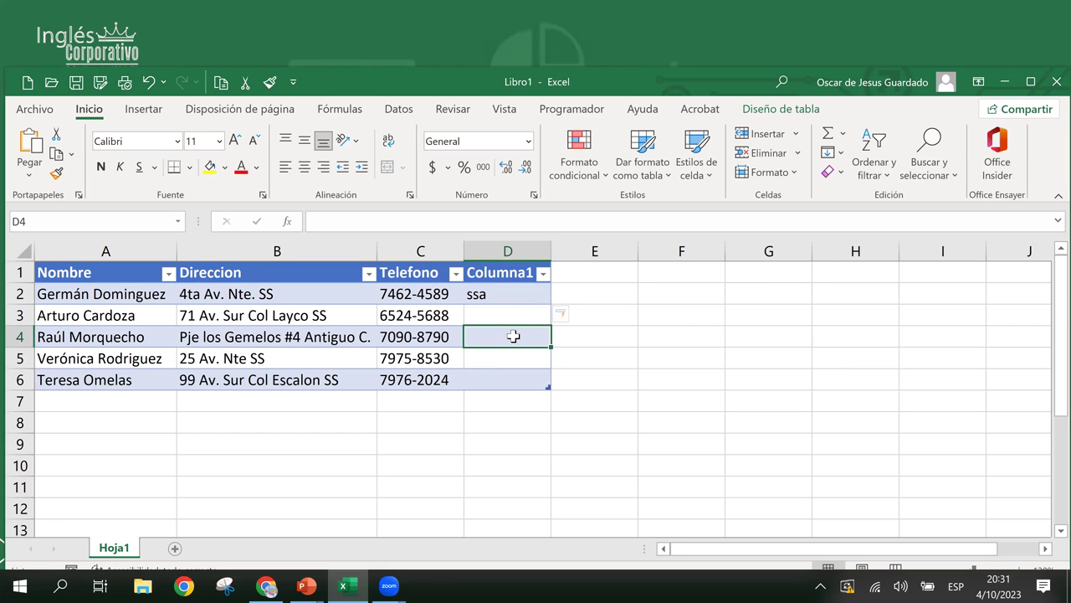
key(ctrl+z)
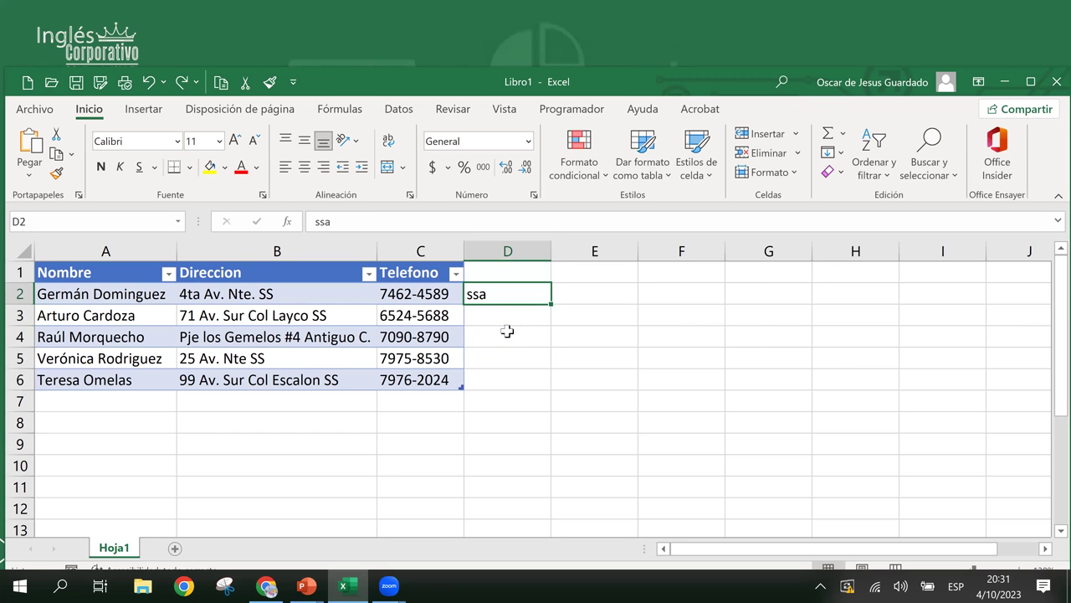
key(ctrl+z)
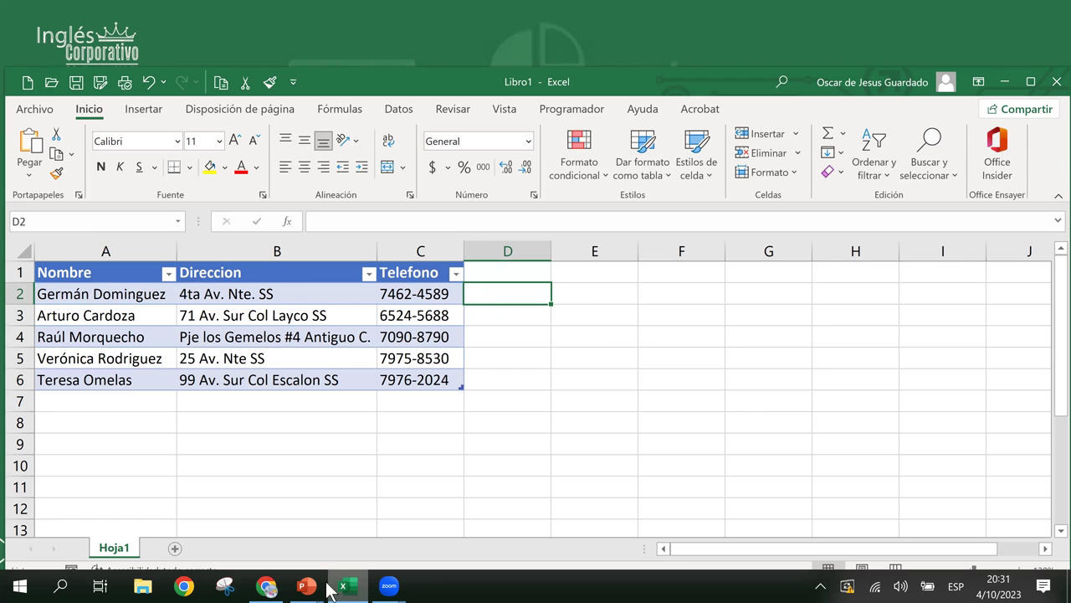
mouse_move(312, 588)
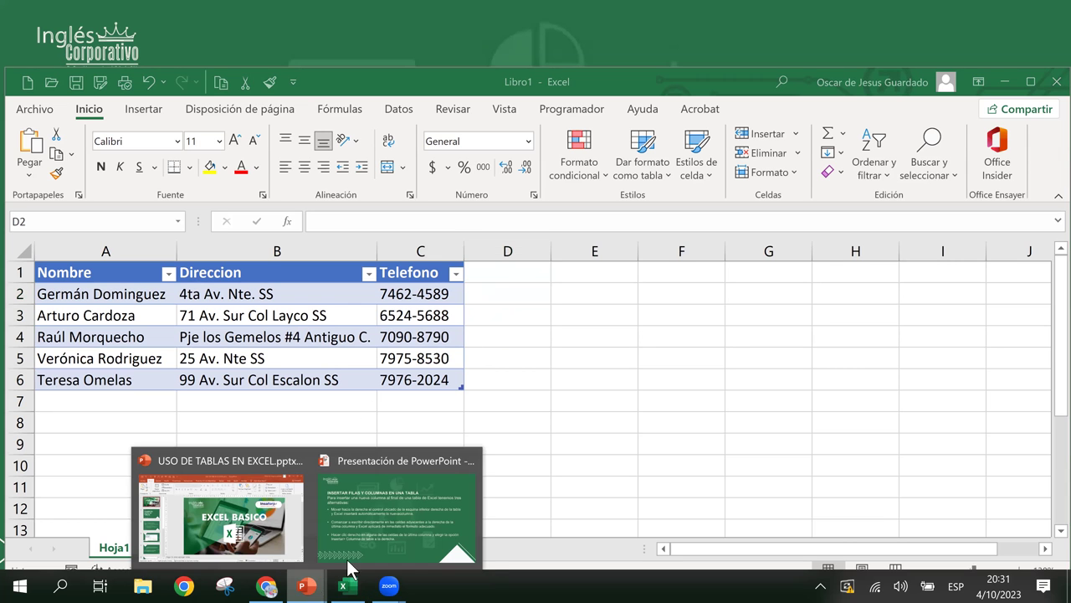
click(368, 519)
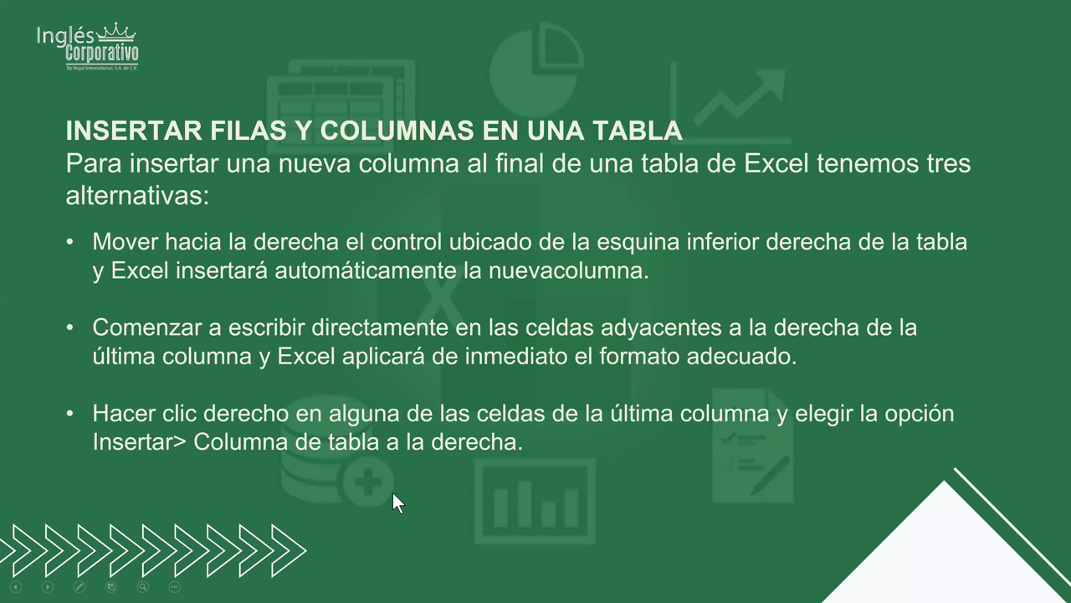
key(alt+Tab)
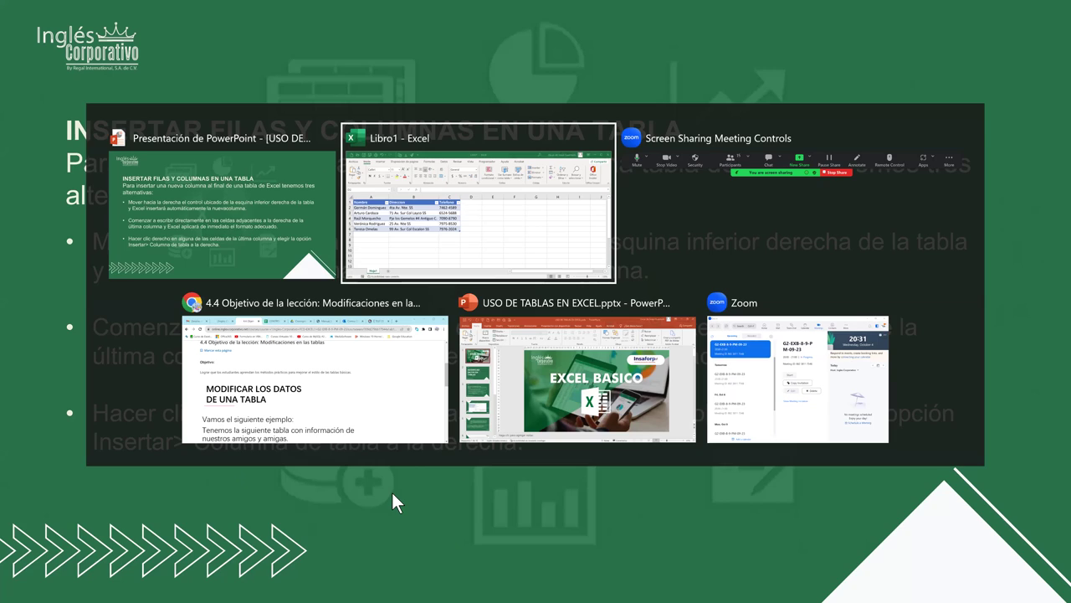
click(444, 318)
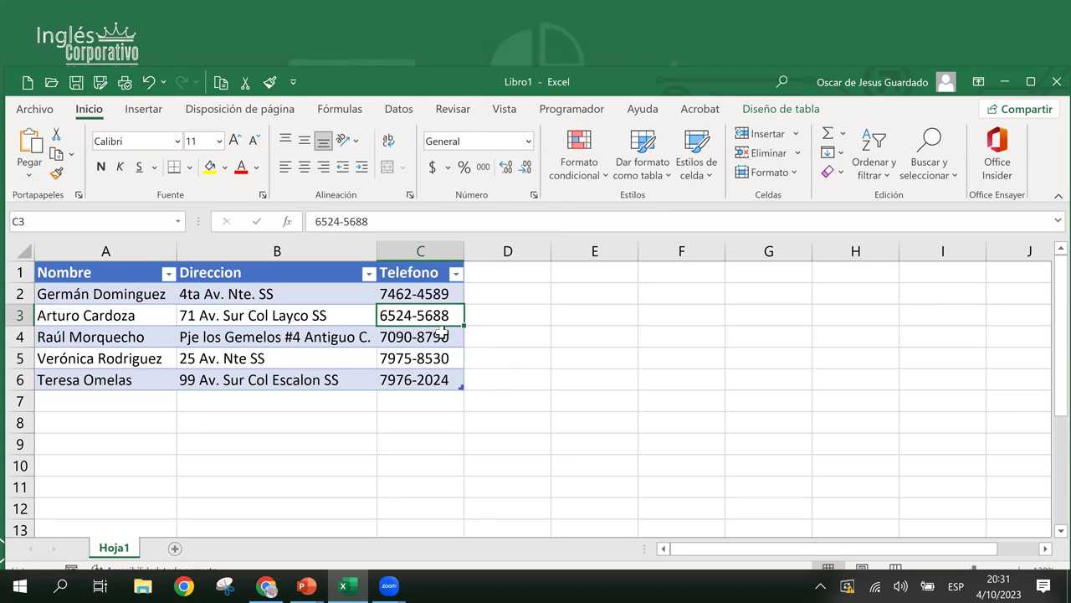
- Insert a table column to the right of Telefono from cell C4's context menu
right_click(445, 339)
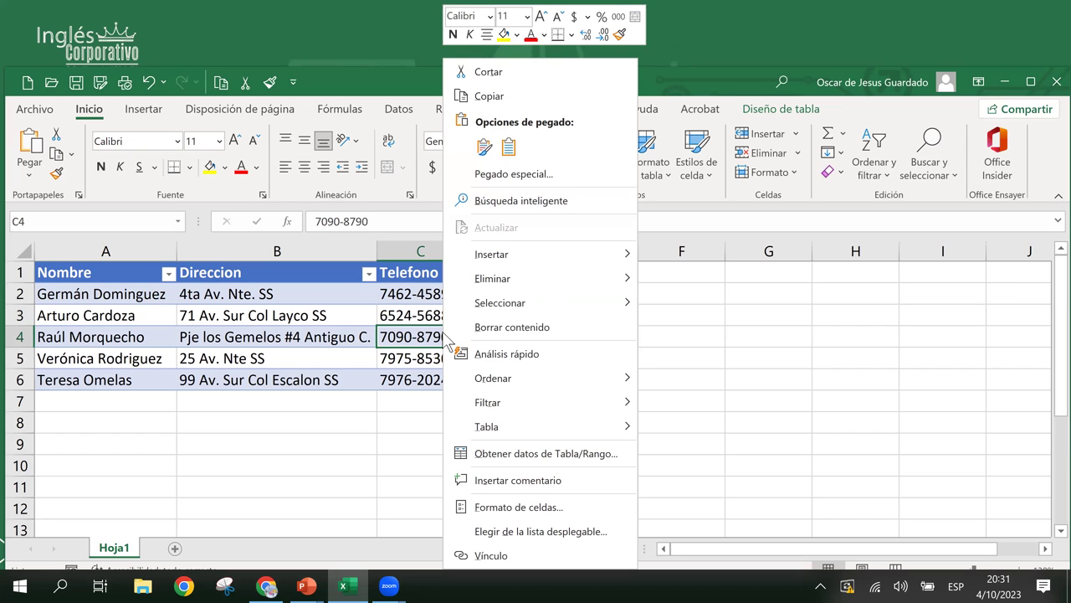
mouse_move(513, 256)
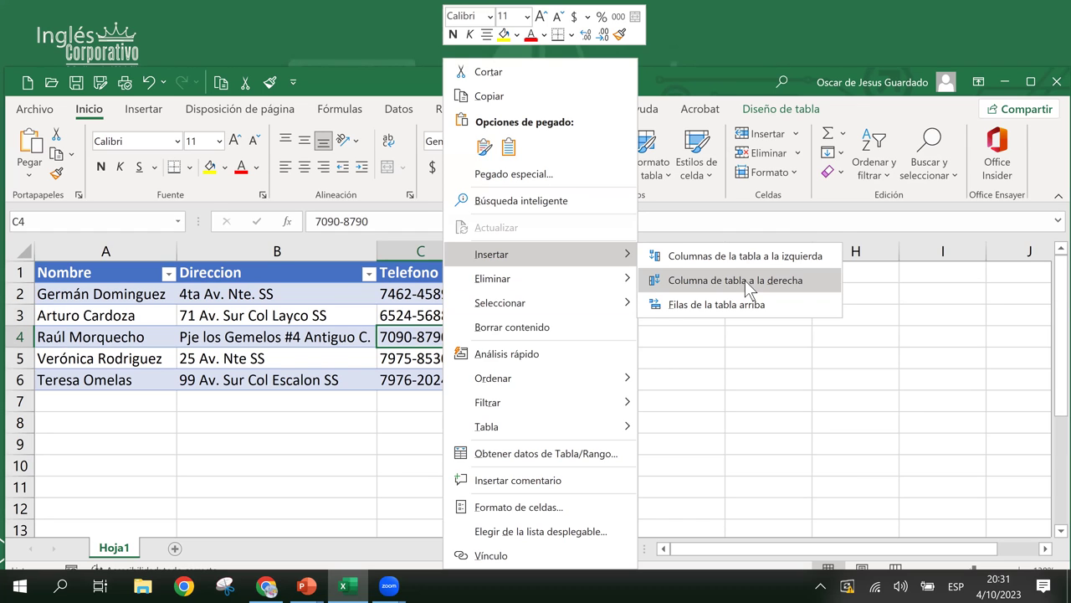
click(745, 280)
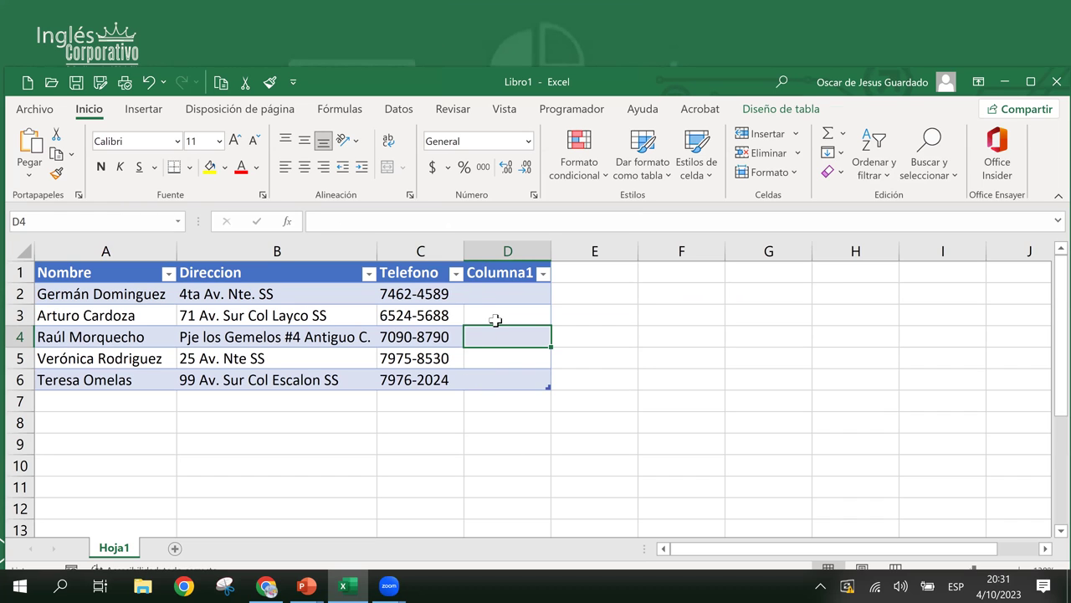
- Click through cells D2 to D4 of the new empty Columna1 column
click(495, 320)
click(496, 293)
click(503, 333)
click(508, 299)
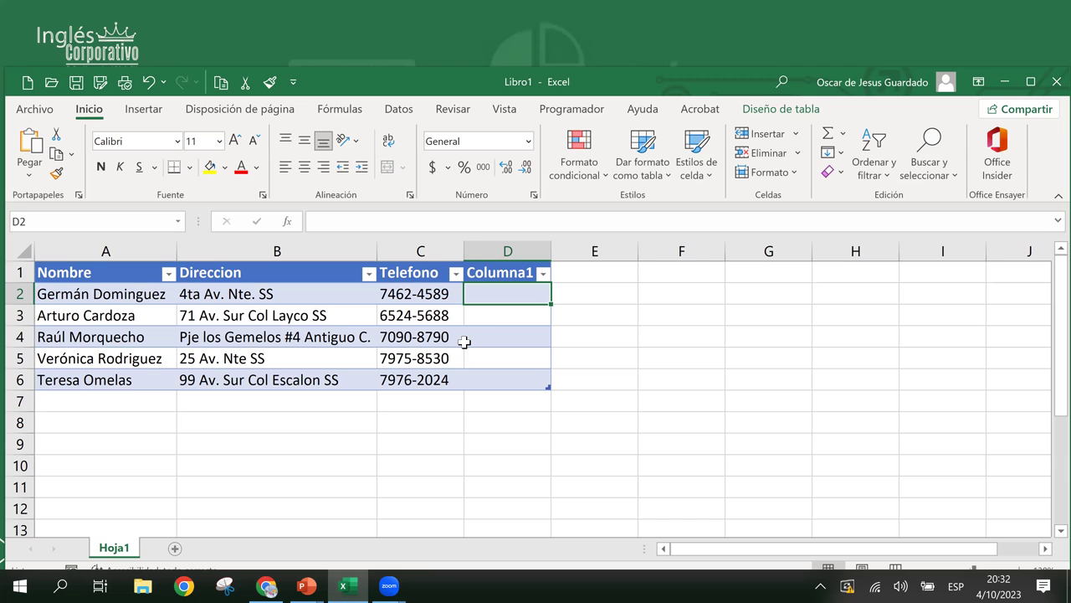
click(497, 315)
click(502, 337)
click(505, 311)
click(507, 286)
click(497, 322)
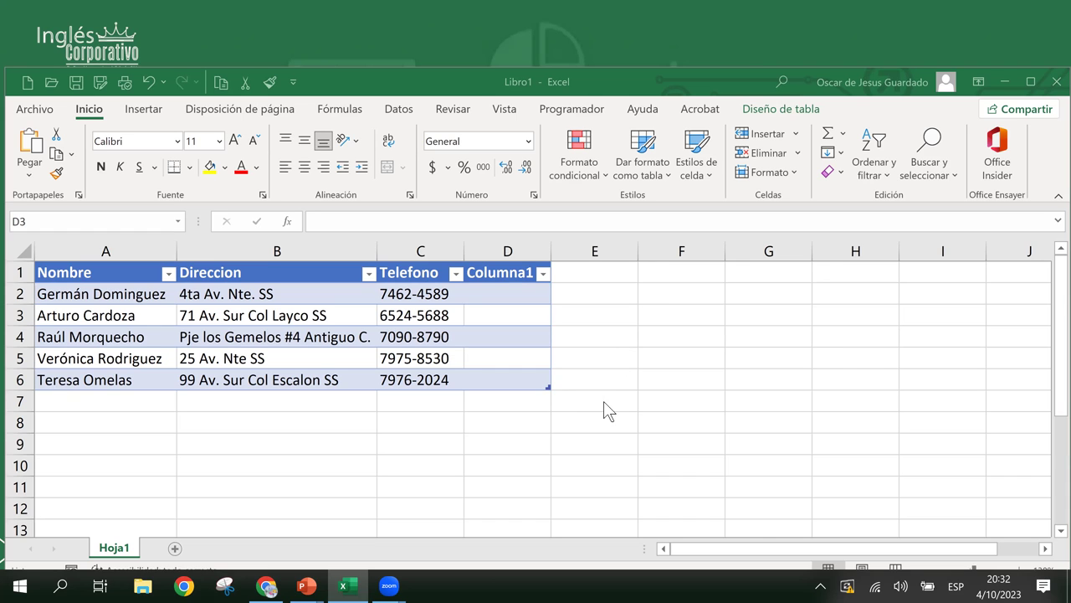
- Type 'sefser' in E2 to see the table expand, then undo and delete it
click(636, 430)
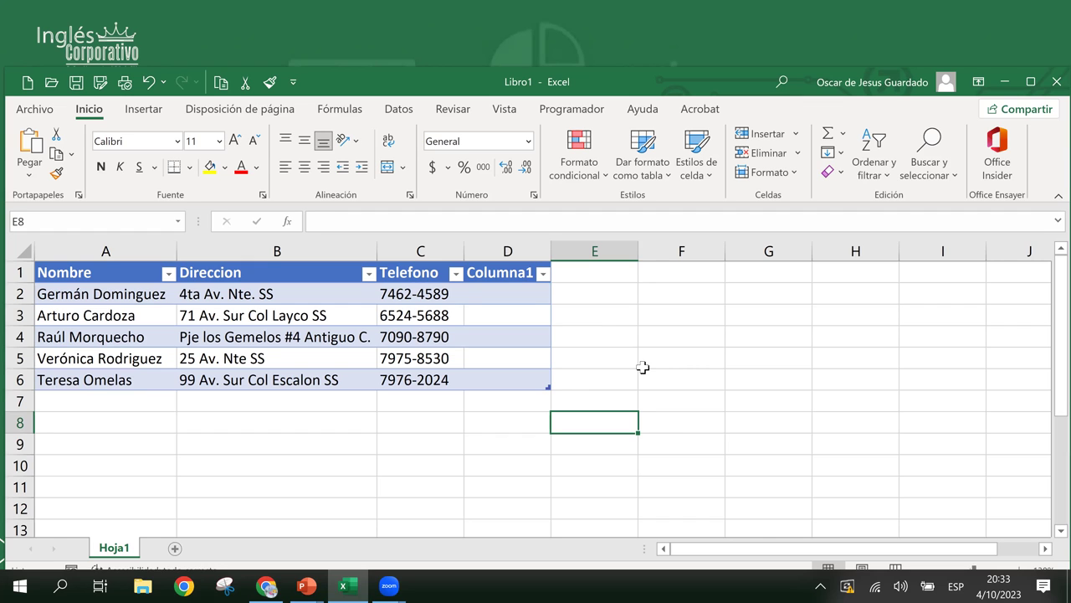
click(520, 316)
click(588, 298)
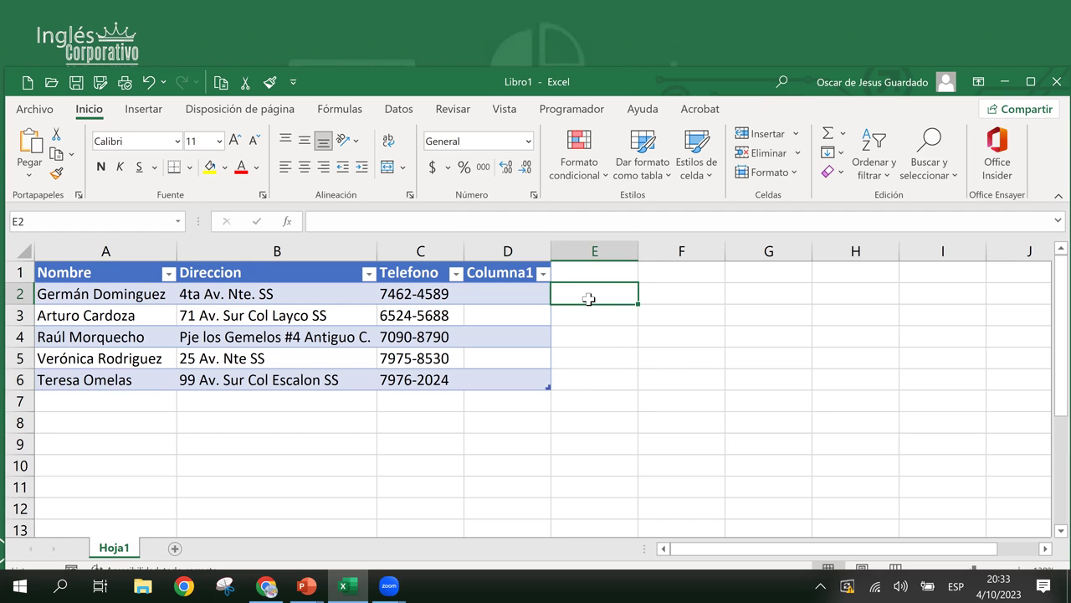
text(sefser)
key(Return)
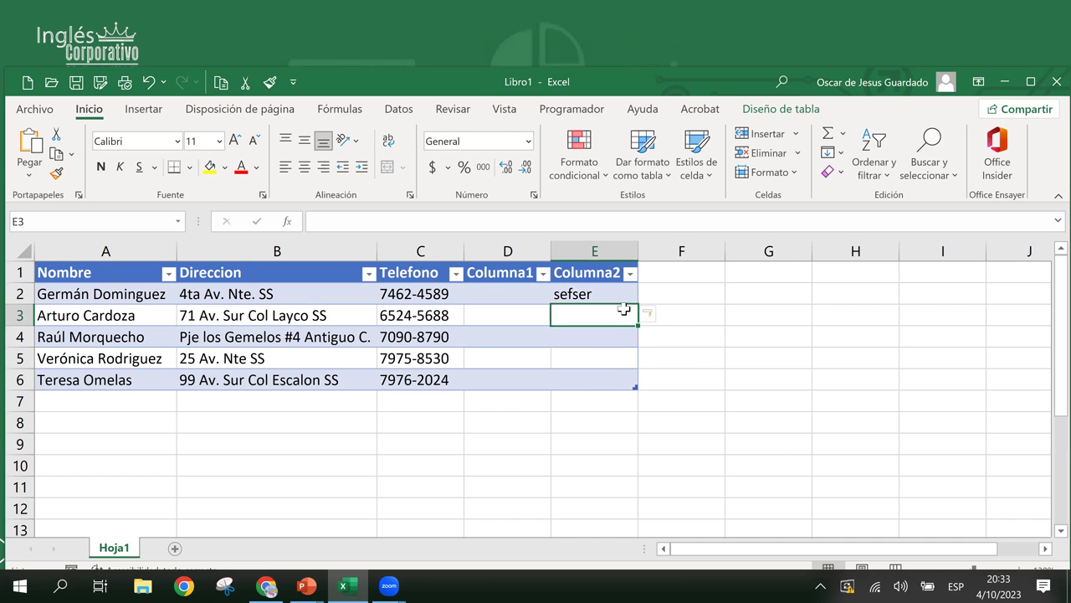
key(ctrl+z)
key(Delete)
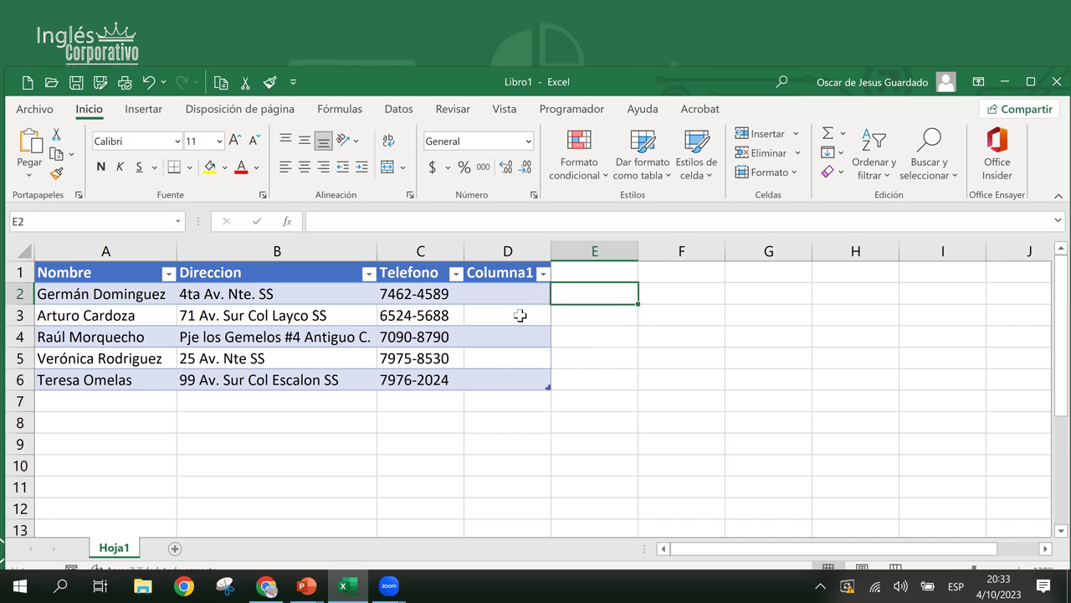
- Enter 'dsfds' in E3, letting the table auto-expand into a new column
click(675, 342)
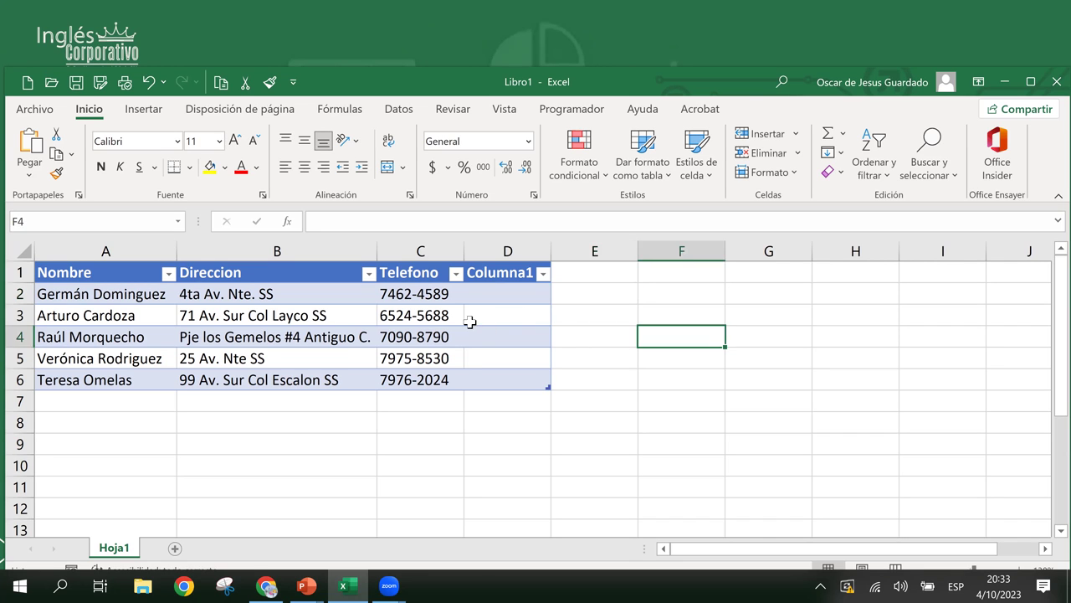
click(472, 319)
click(504, 335)
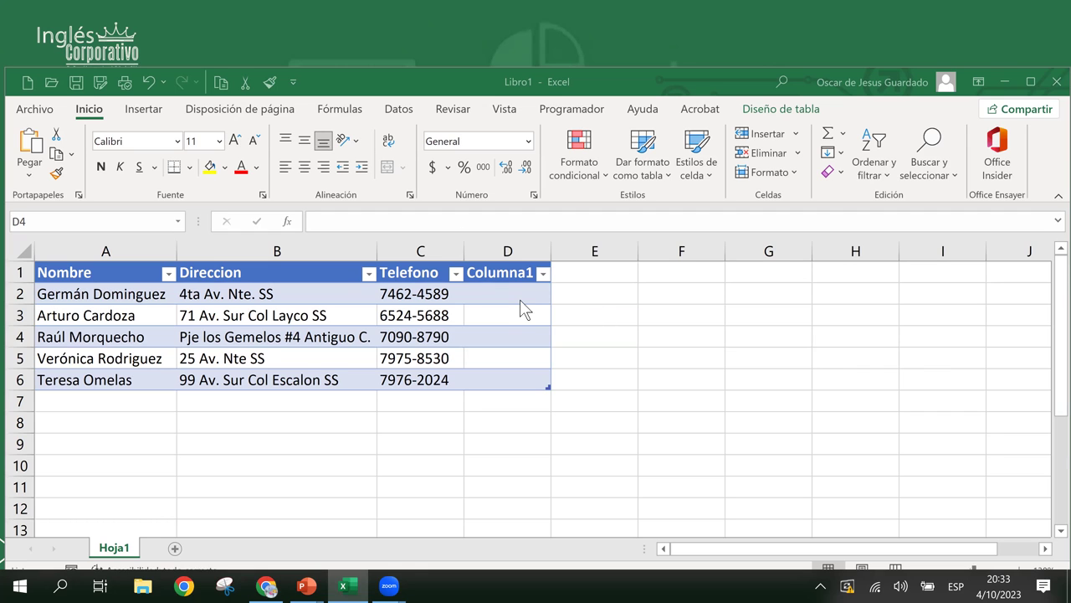
click(589, 312)
click(497, 309)
click(583, 311)
text(dsfds)
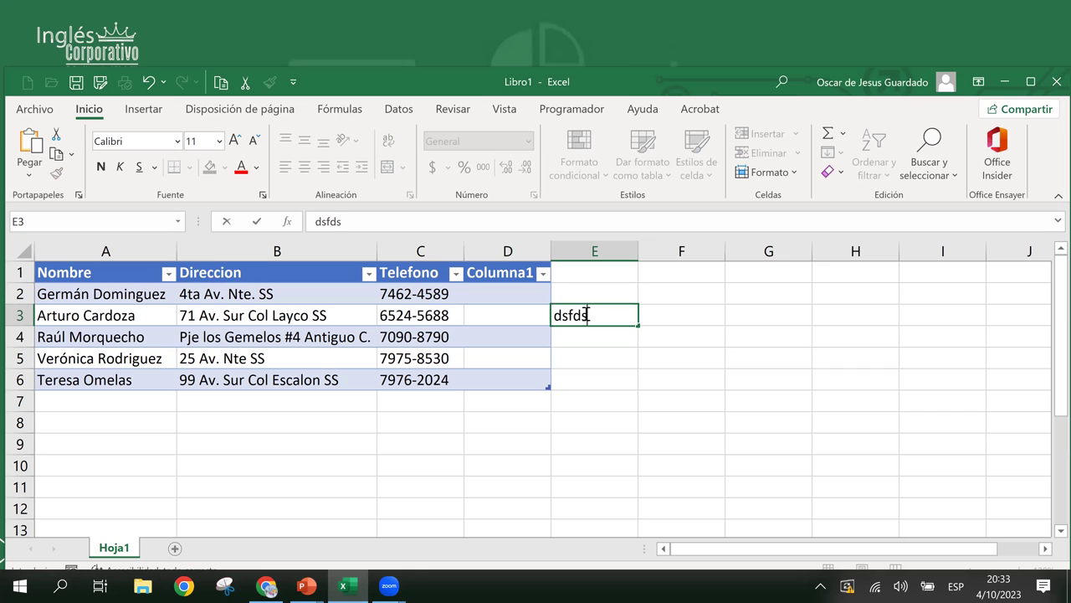
key(Return)
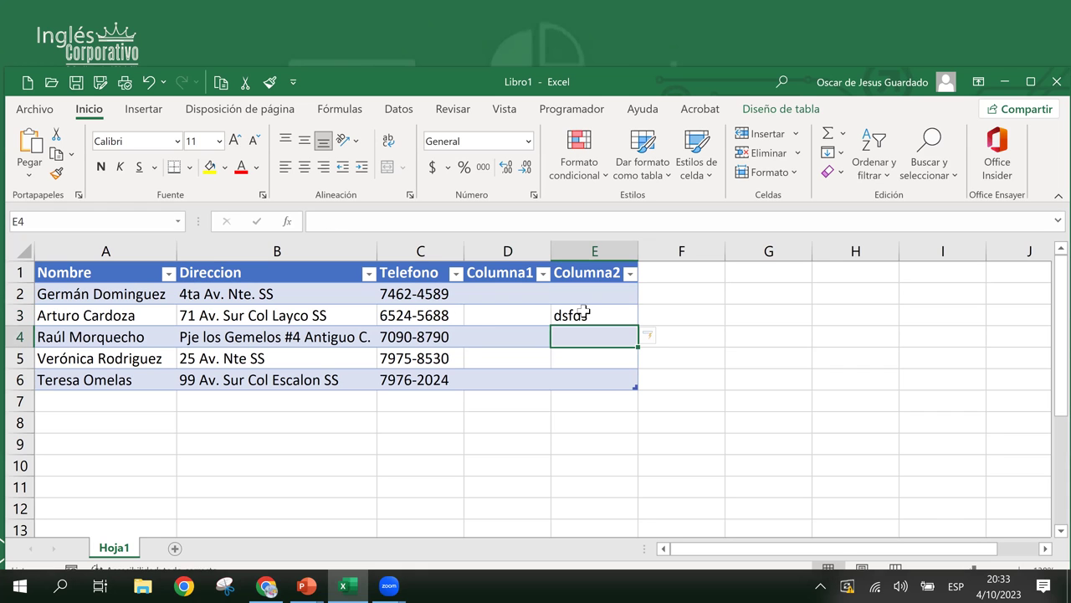
- Remove the E3 test entry and undo the expansion so the table ends at Columna1
click(584, 312)
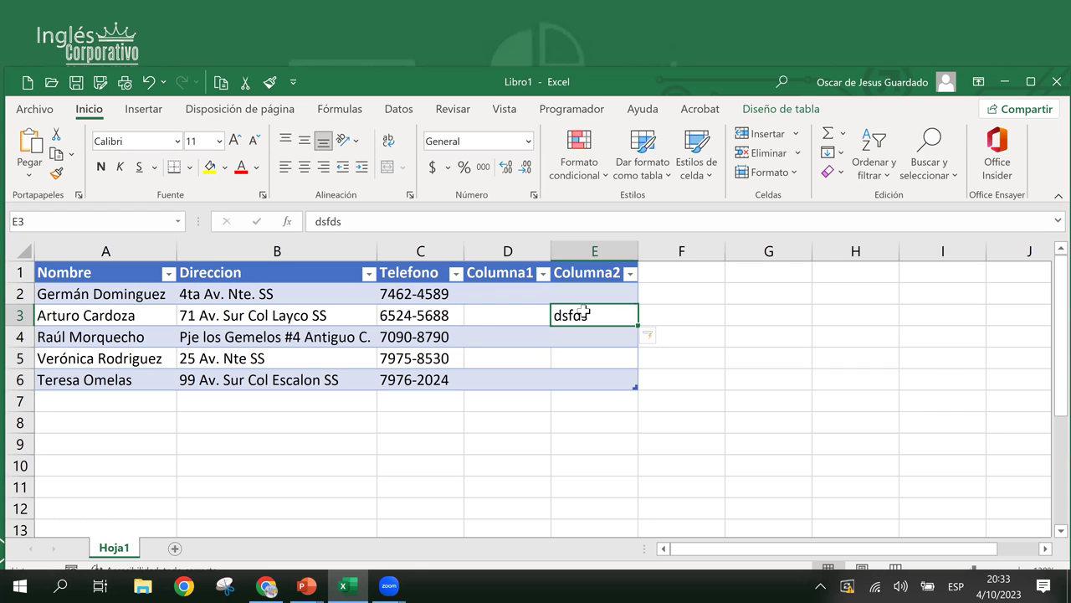
key(Right)
click(582, 310)
key(Delete)
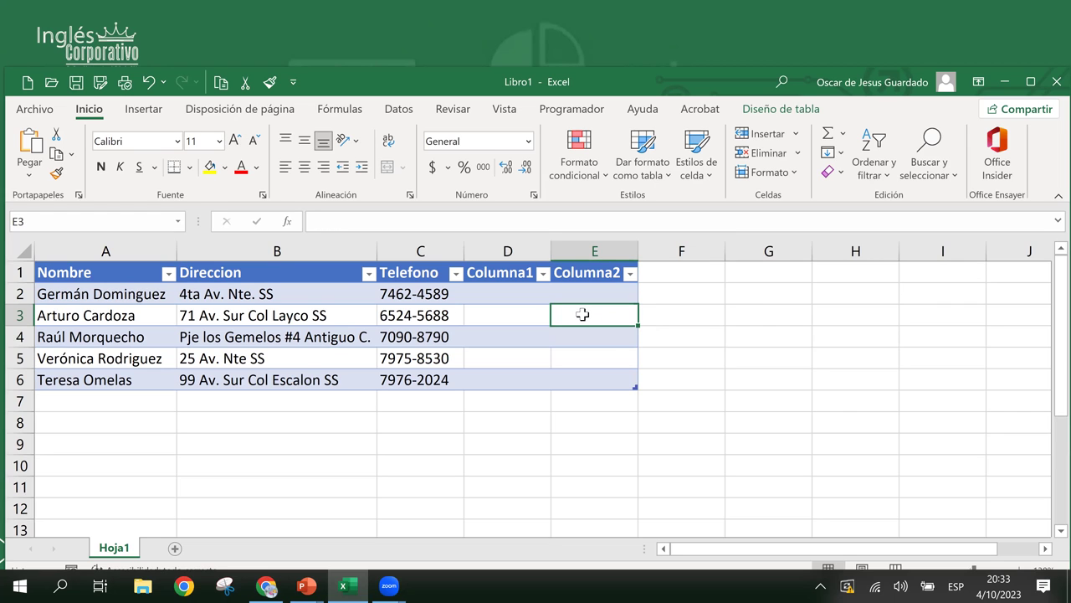
key(ctrl+z)
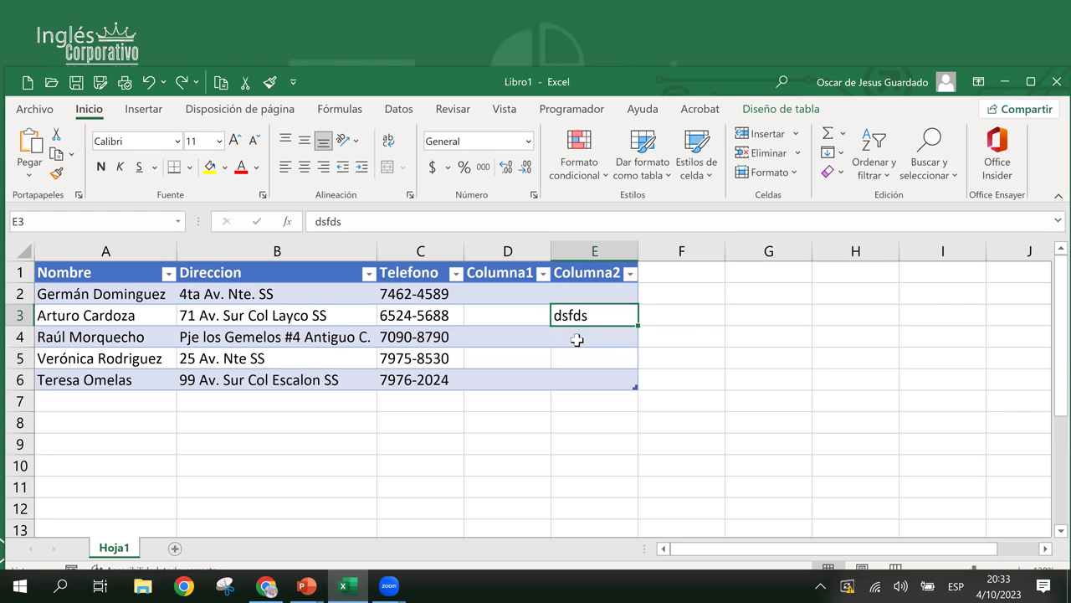
click(655, 342)
key(ctrl+z)
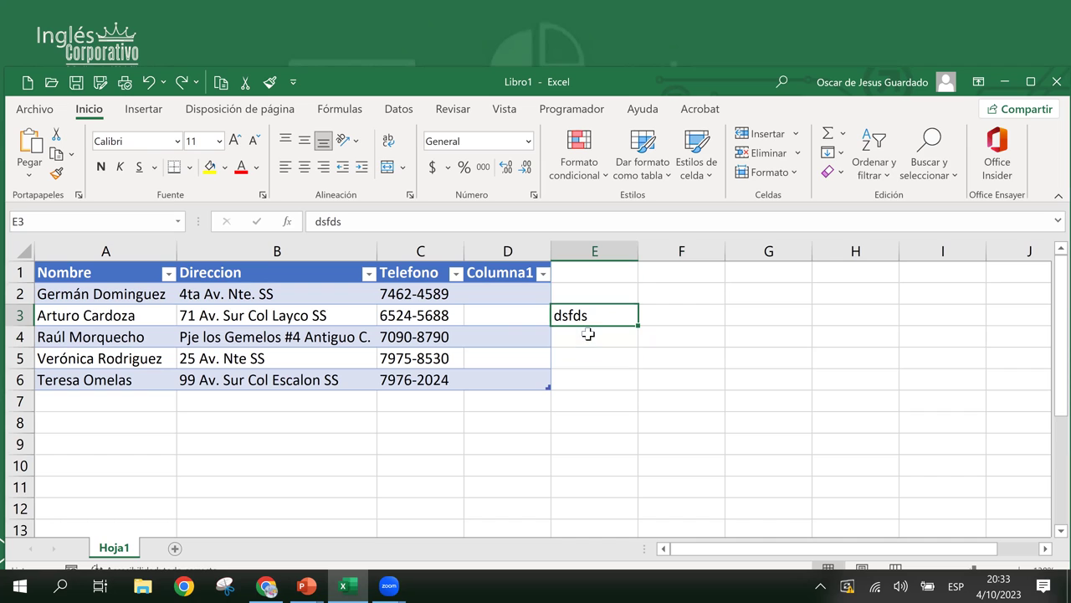
key(ctrl+z)
key(Delete)
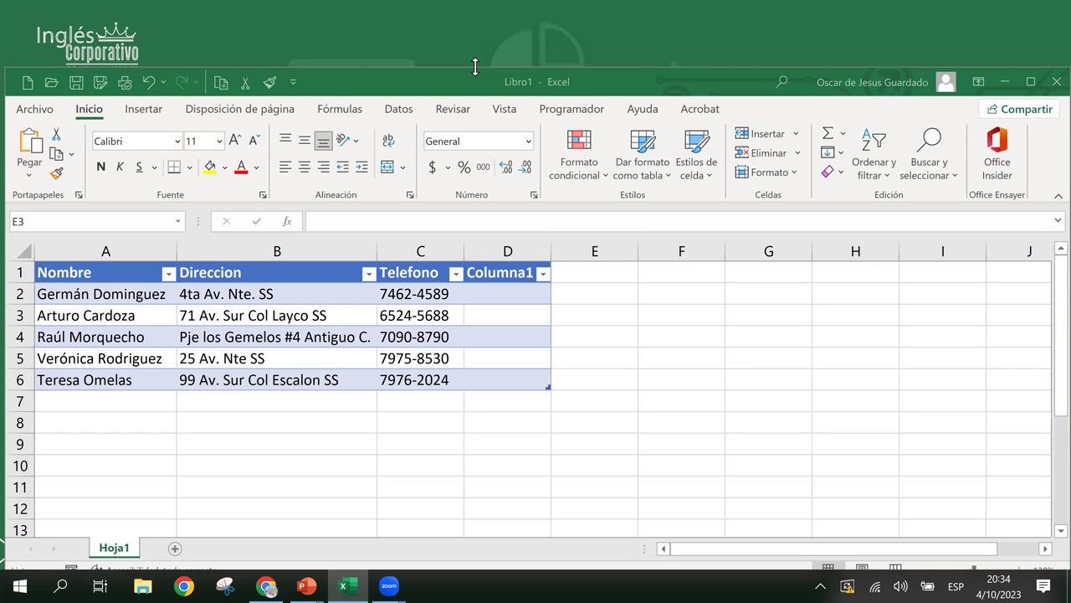
- Step through cells D2 to D5 of the empty Columna1 column
click(519, 323)
key(Down)
key(Down)
key(Down)
click(512, 318)
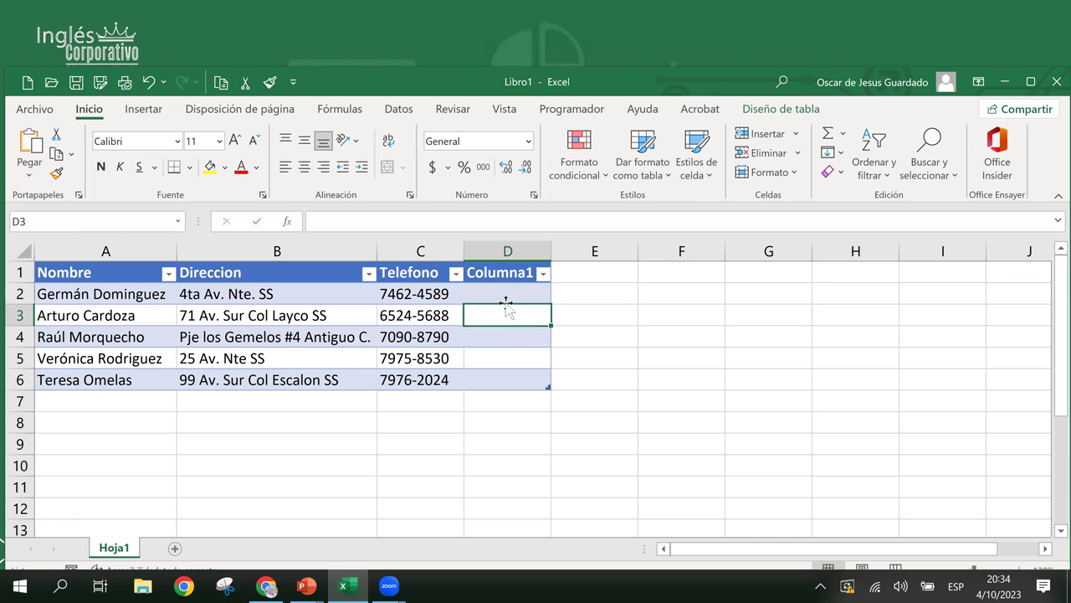
click(502, 289)
click(501, 329)
click(503, 309)
key(Return)
key(Return)
click(502, 318)
click(511, 358)
click(495, 299)
click(507, 345)
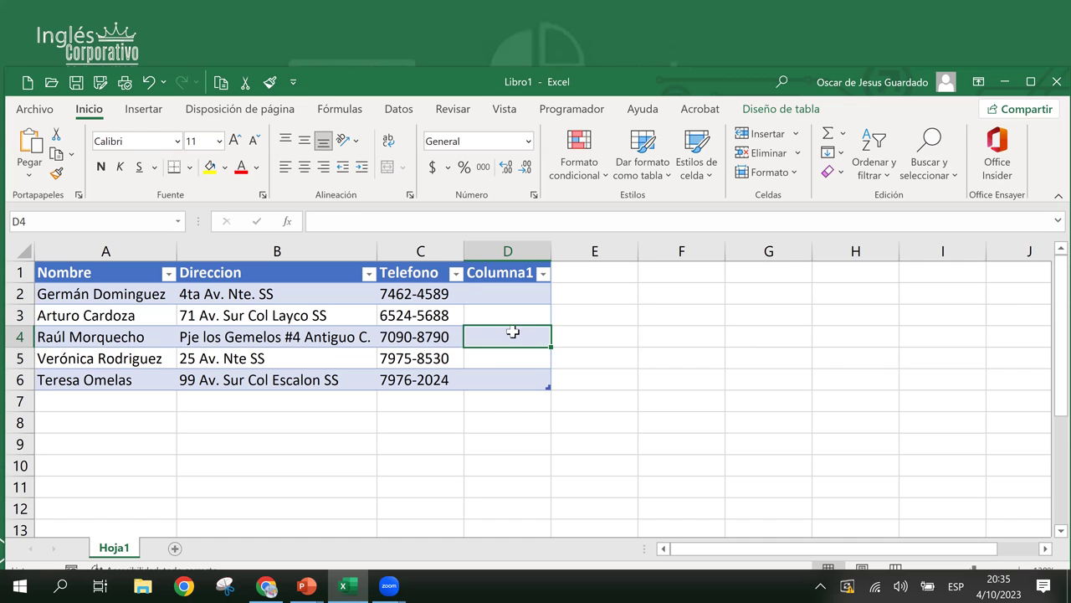
click(509, 314)
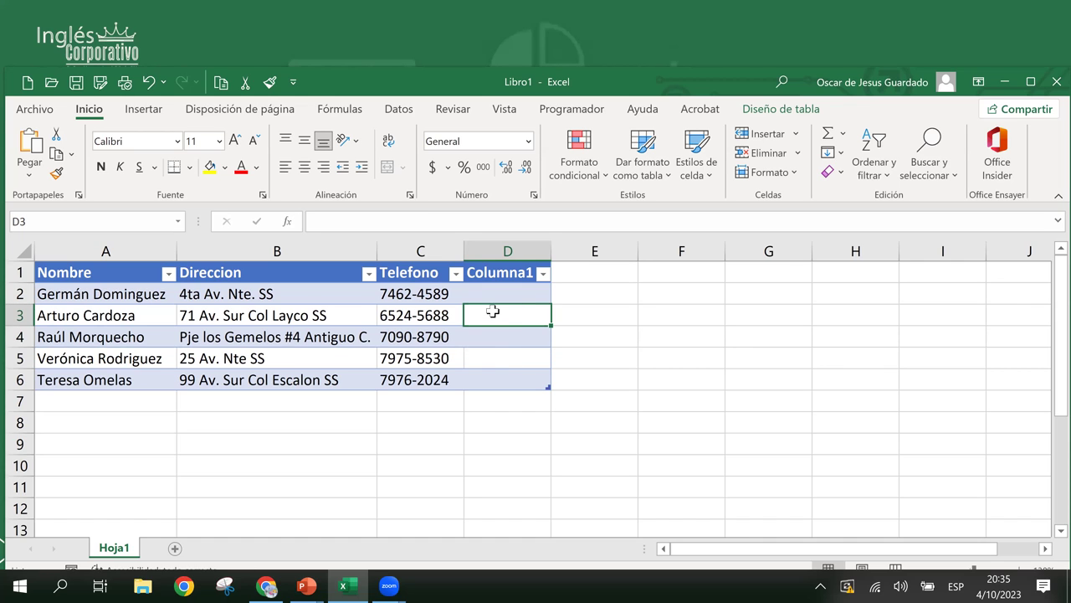
click(495, 352)
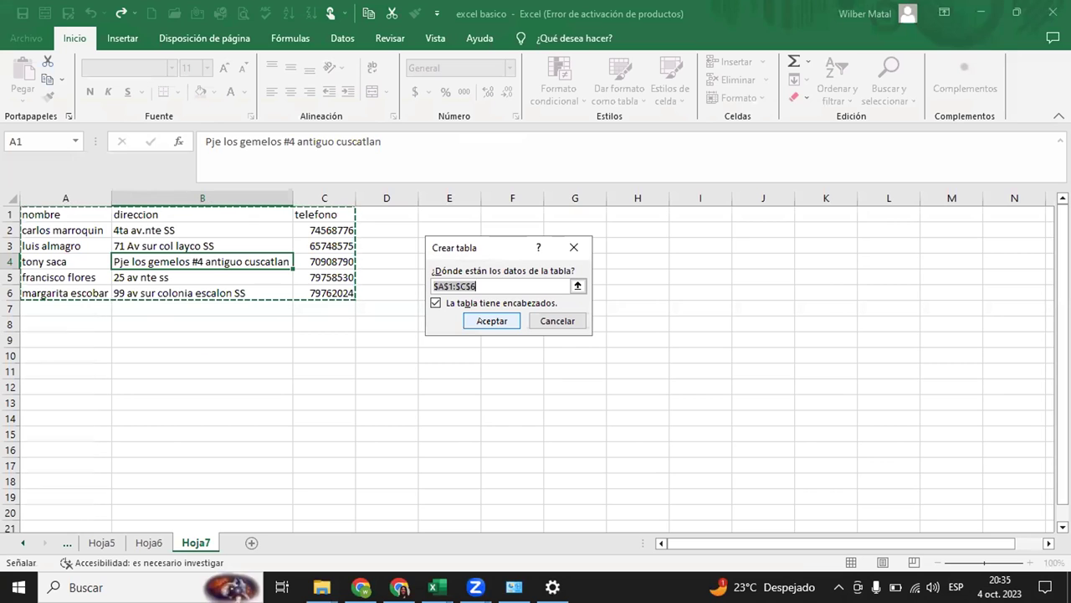
- Create the A1:C6 table, then enter and clear test values 123 and qwe in D2
key(Return)
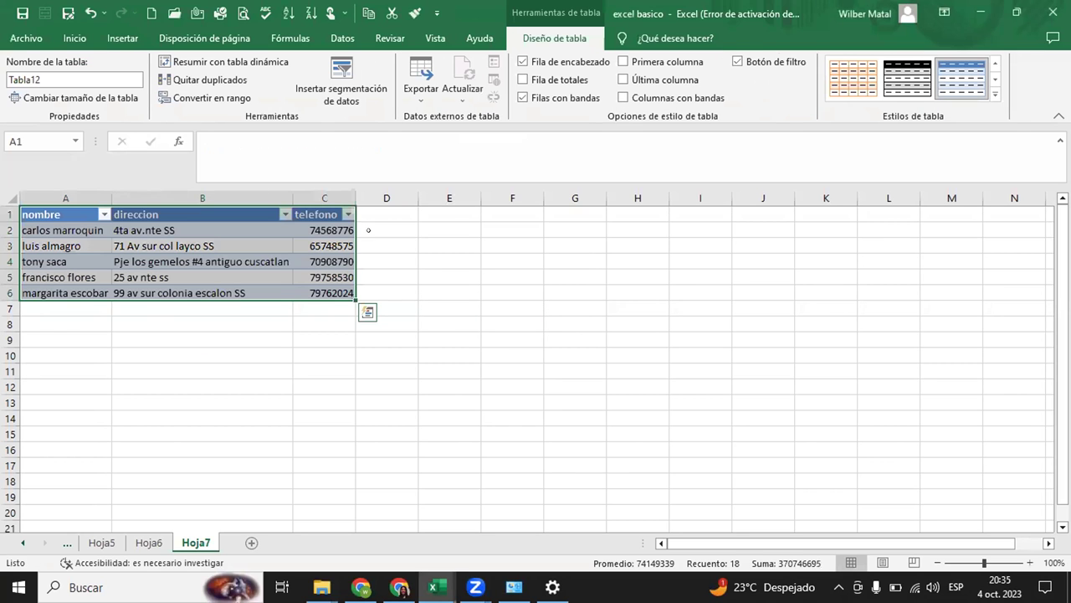
click(368, 229)
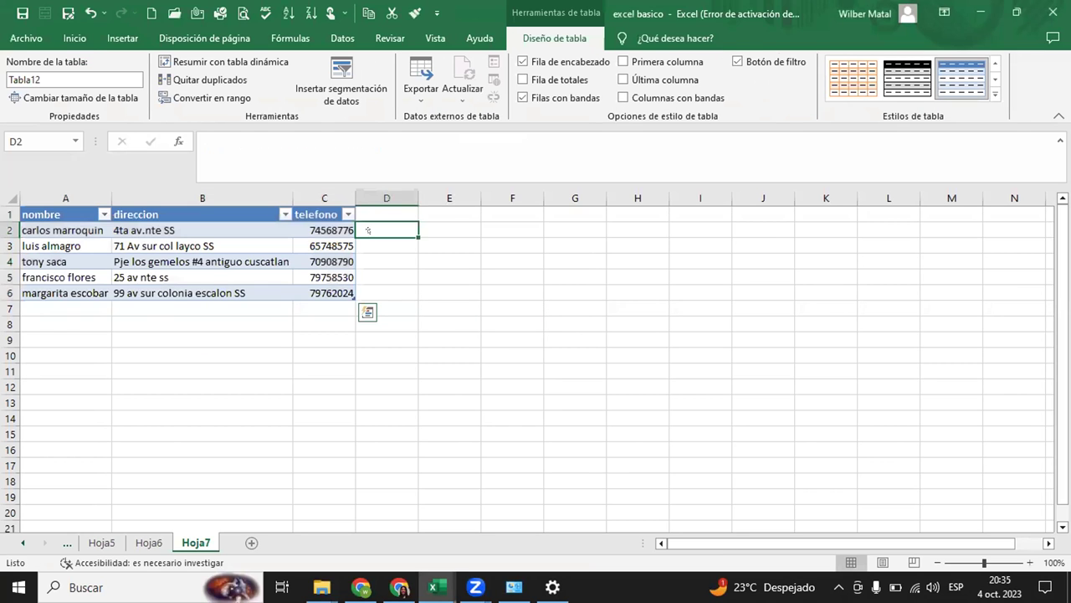
text(123)
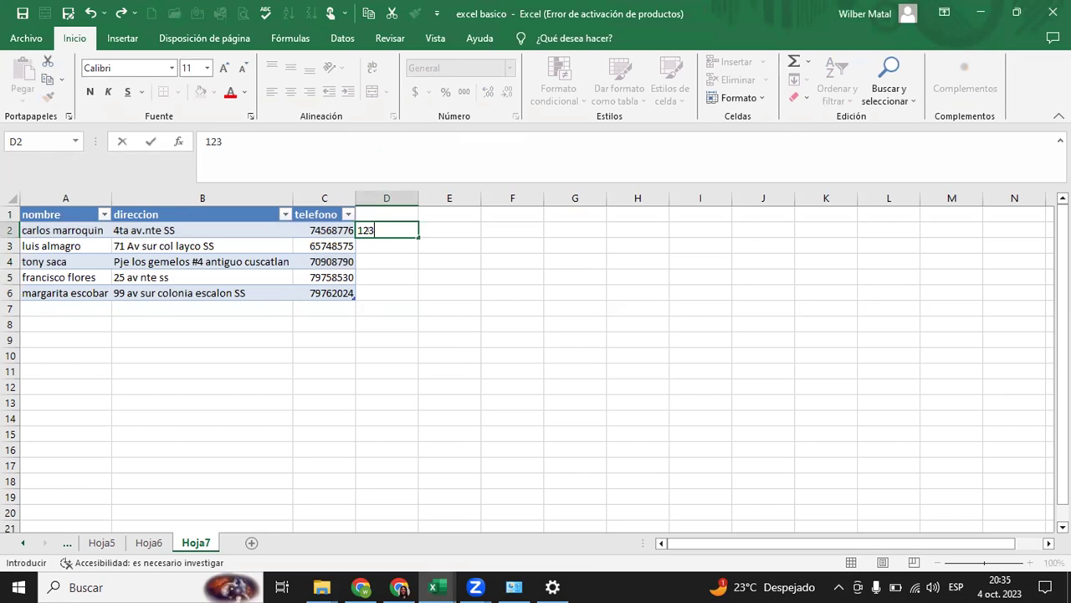
key(Return)
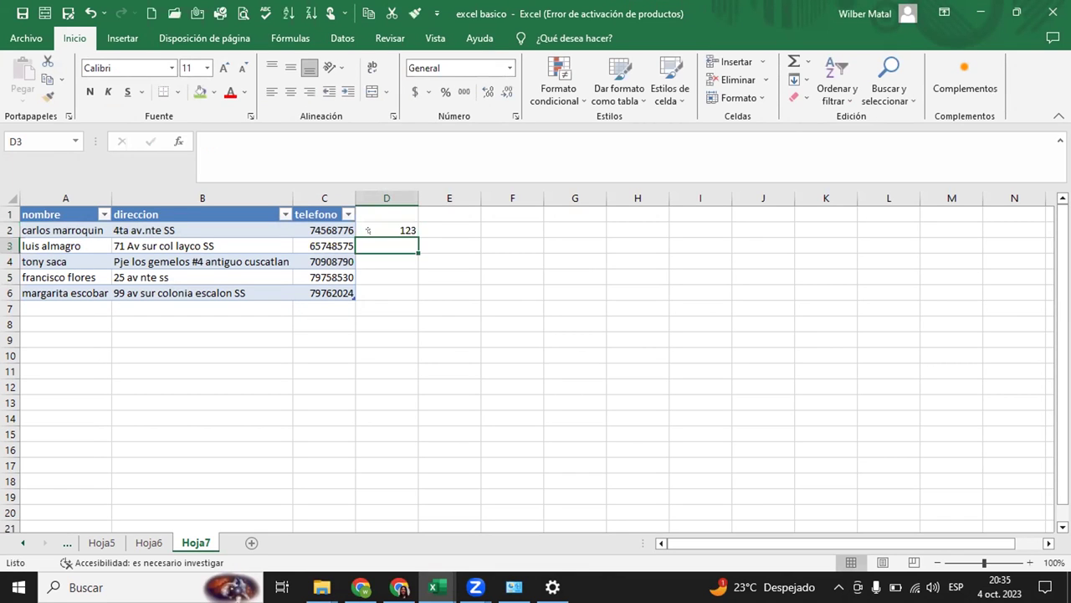
click(369, 230)
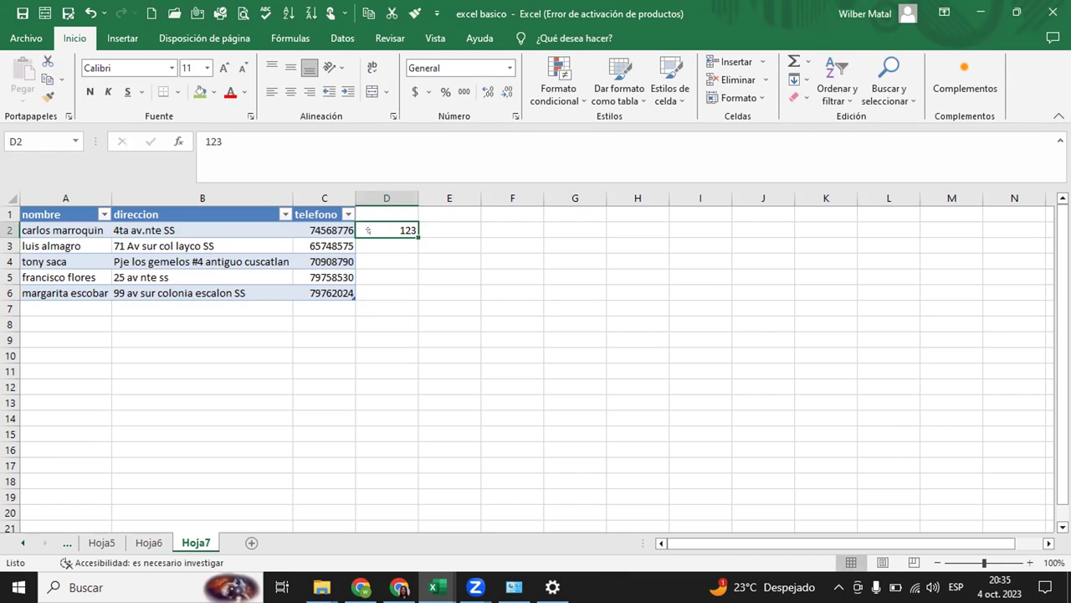
key(BackSpace)
text(qwe)
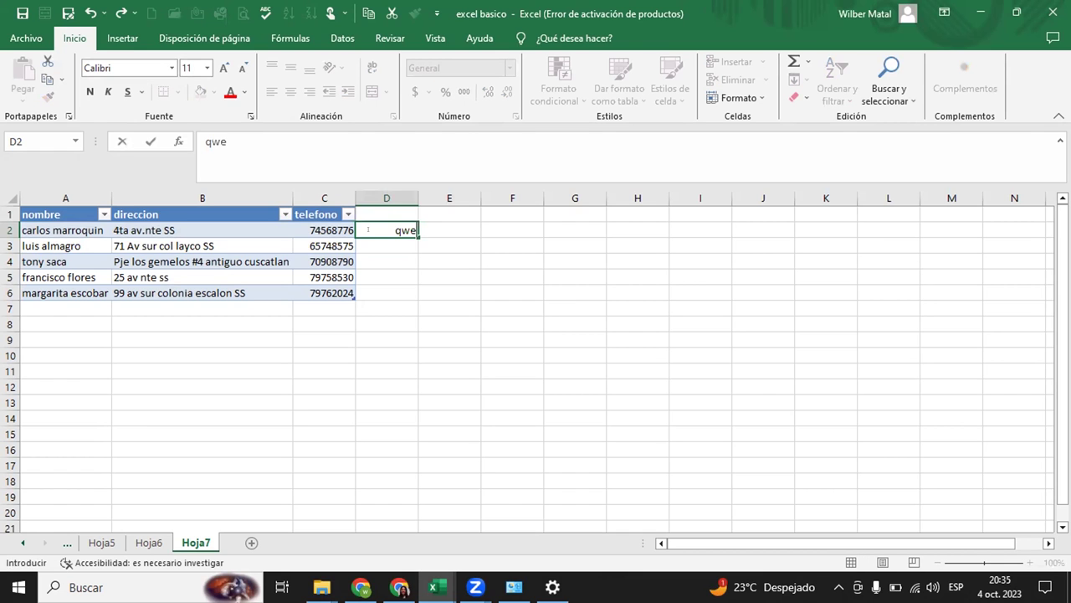
key(Return)
click(368, 229)
key(BackSpace)
- Drag the table's resize handle from column C into column D
click(340, 293)
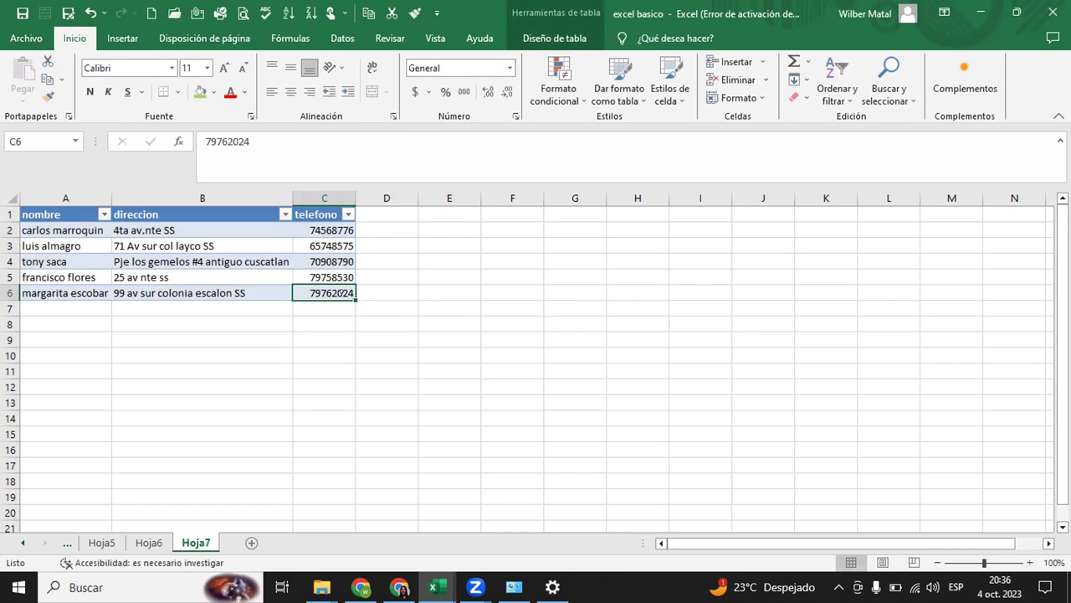
key(Up)
mouse_move(369, 308)
mouse_down()
mouse_move(397, 320)
mouse_move(368, 331)
mouse_move(377, 360)
mouse_move(421, 359)
mouse_move(419, 376)
mouse_move(430, 376)
mouse_move(405, 305)
mouse_move(407, 330)
mouse_up()
click(409, 261)
right_click(408, 261)
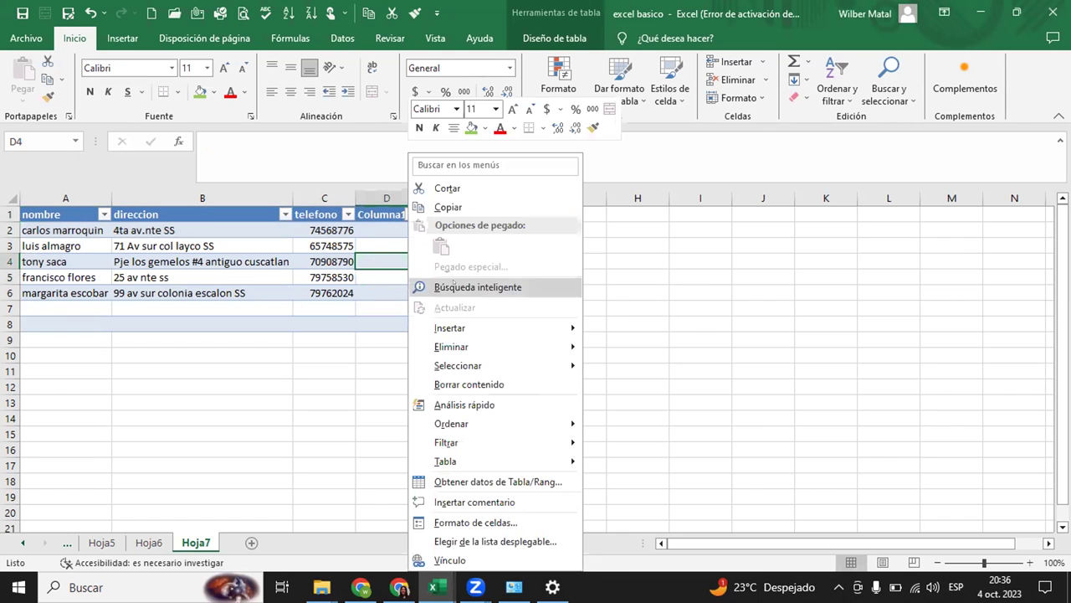
mouse_move(502, 328)
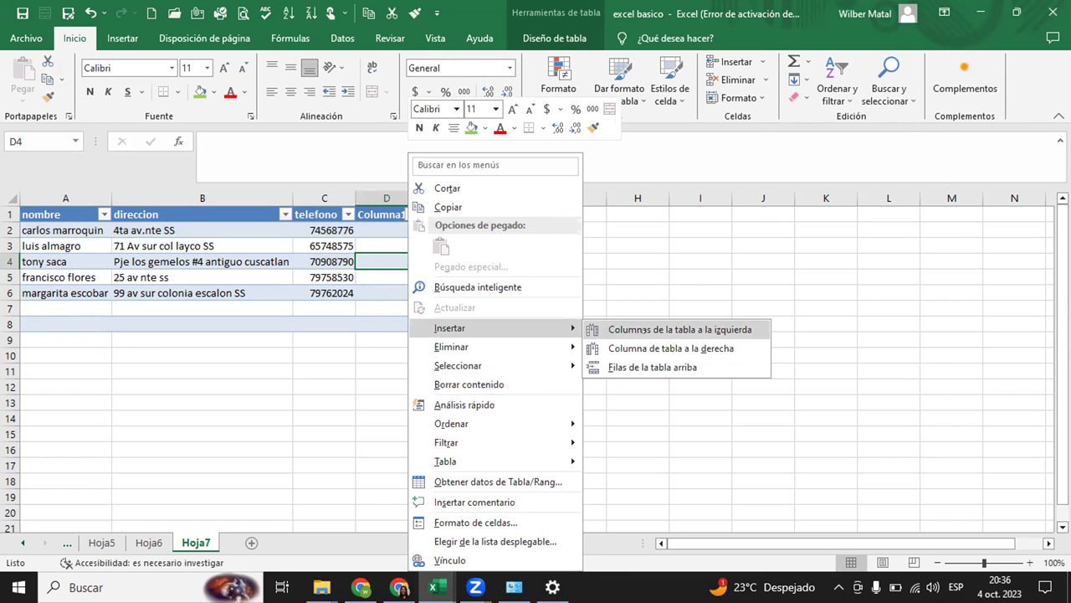
click(638, 330)
key(Right)
key(Right)
key(Right)
key(Down)
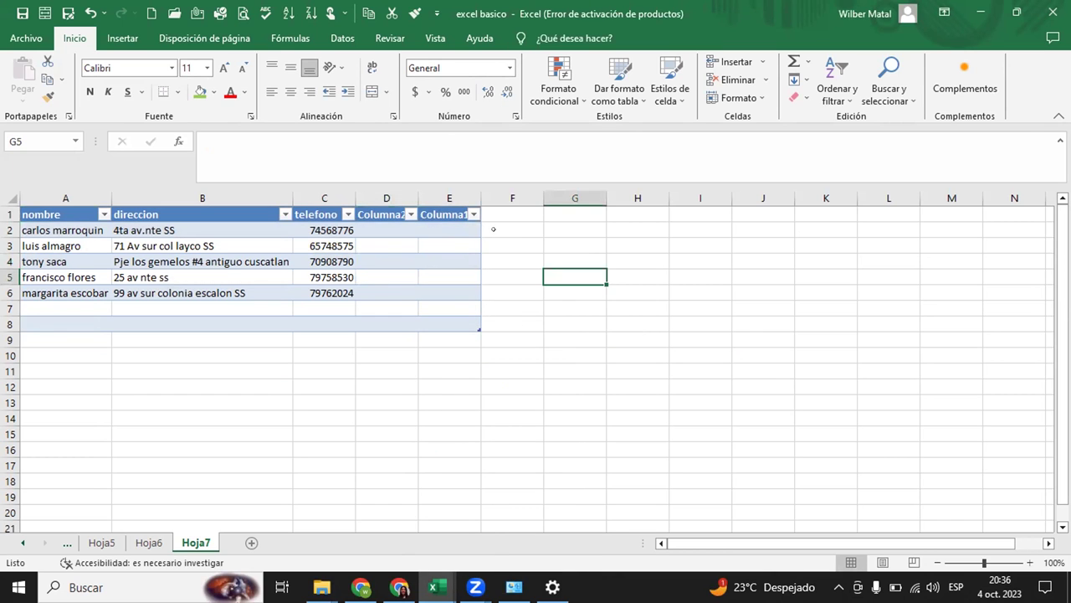
click(493, 229)
text(qwe)
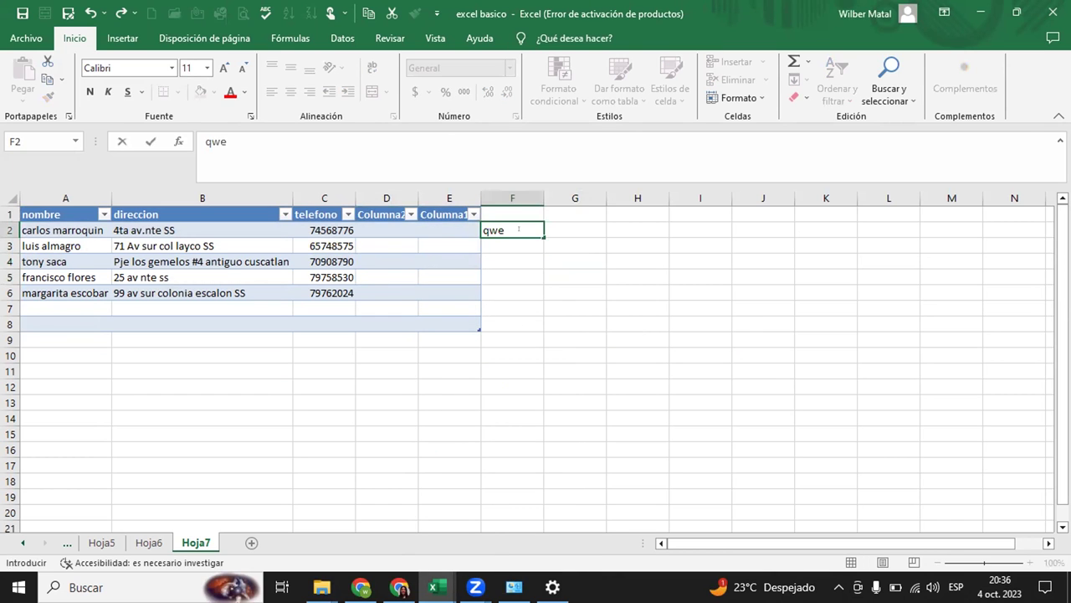
key(Return)
text(123)
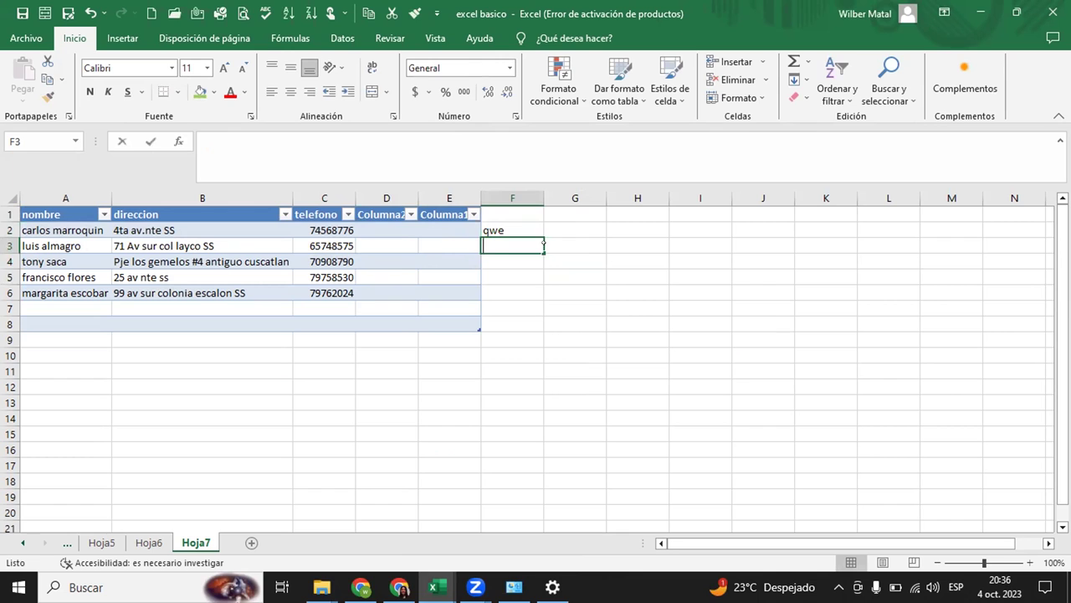
key(Return)
key(ctrl+z)
key(ctrl+z)
key(ctrl+z)
key(ctrl+z)
key(ctrl+z)
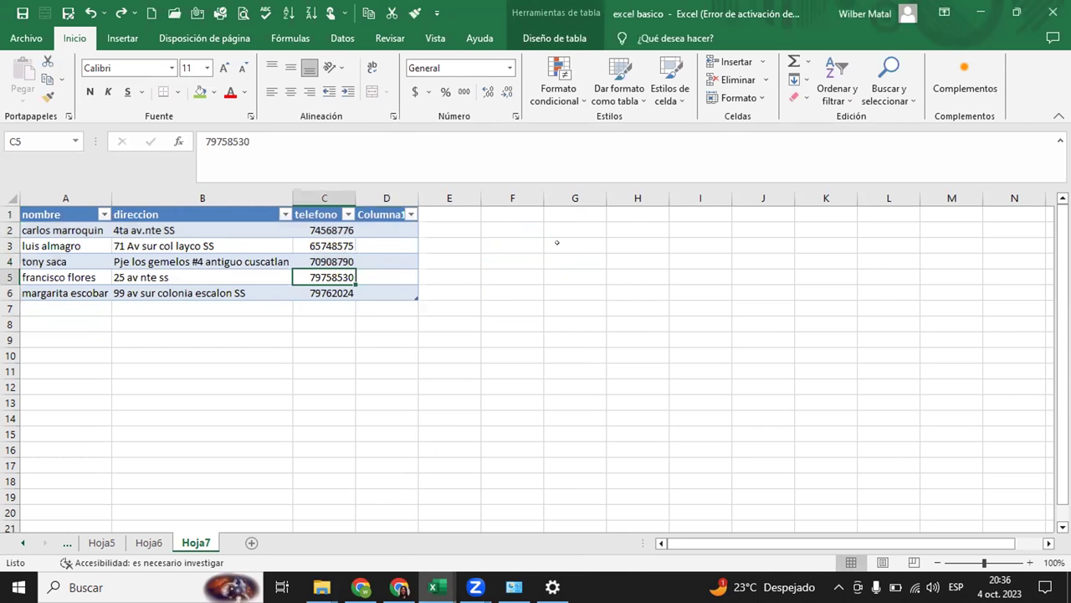
key(ctrl+z)
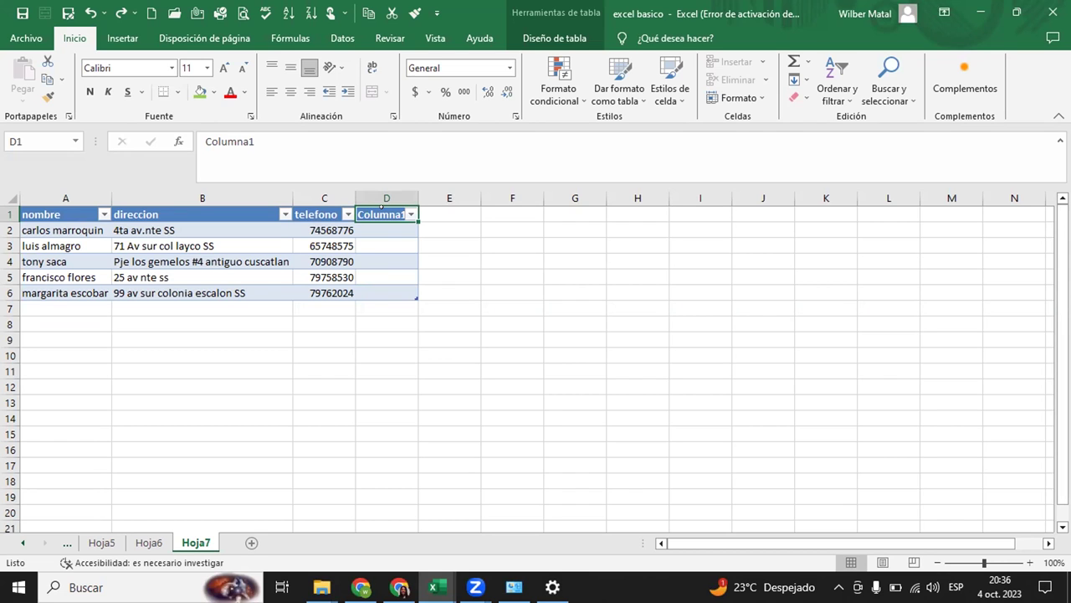
click(369, 212)
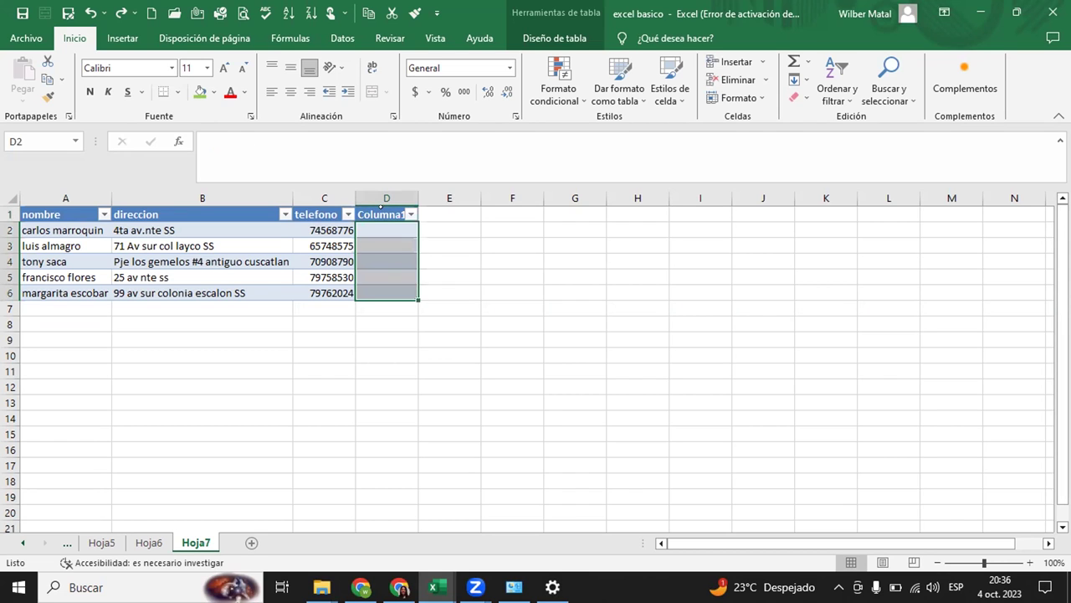
click(381, 215)
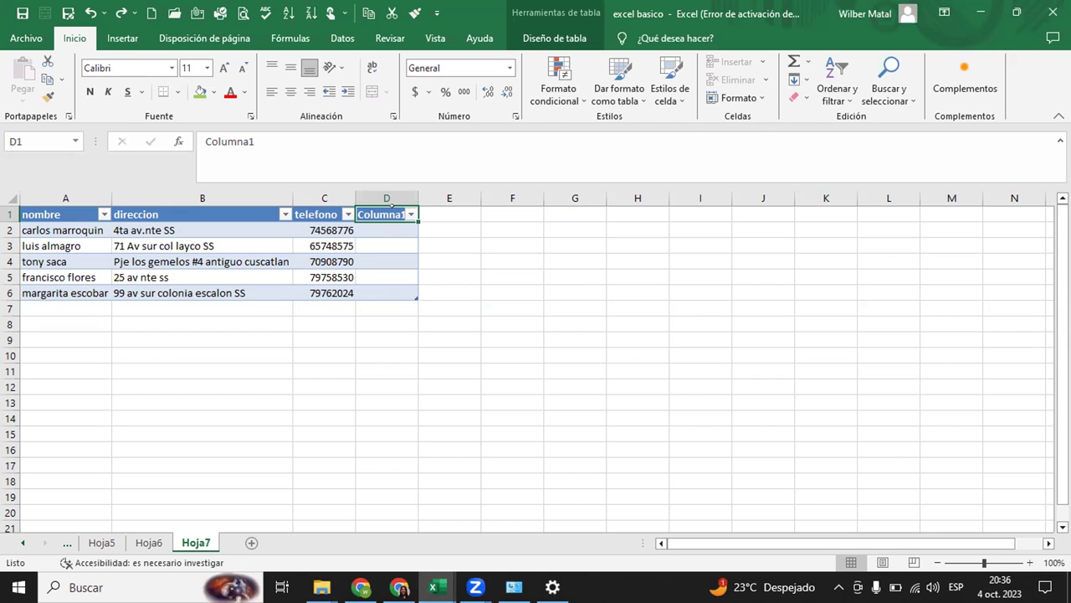
- Insert a new column at D, then undo it so Columna1 is dropped
right_click(392, 211)
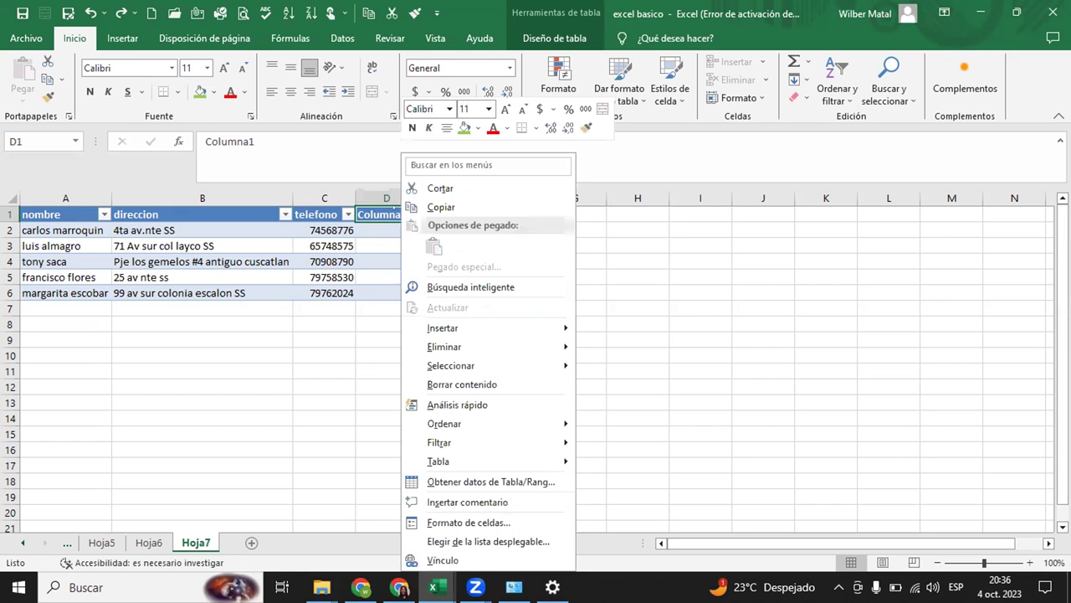
click(379, 198)
right_click(385, 198)
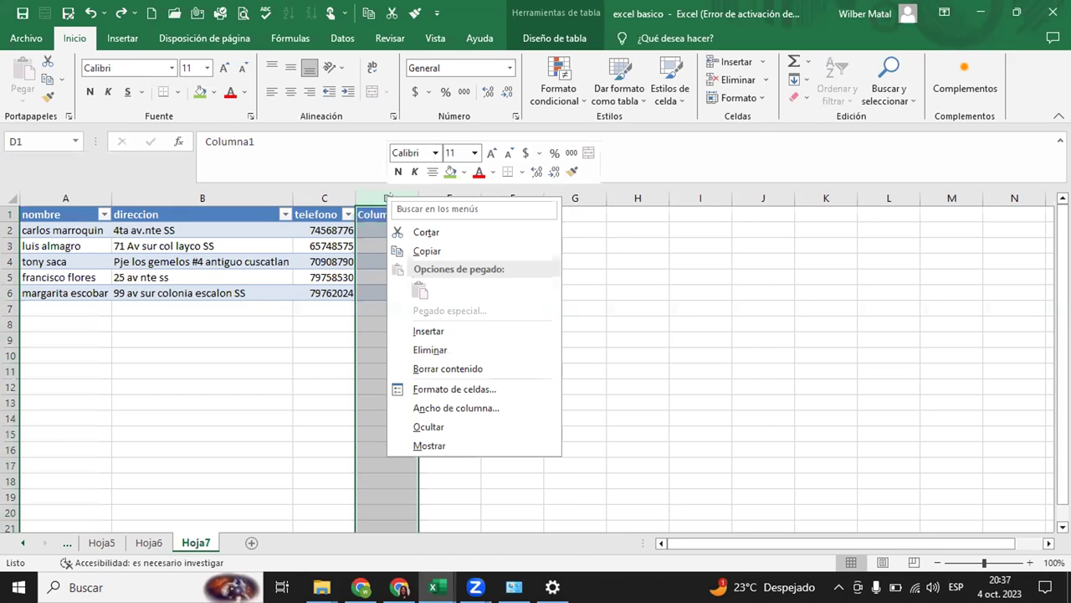
click(427, 331)
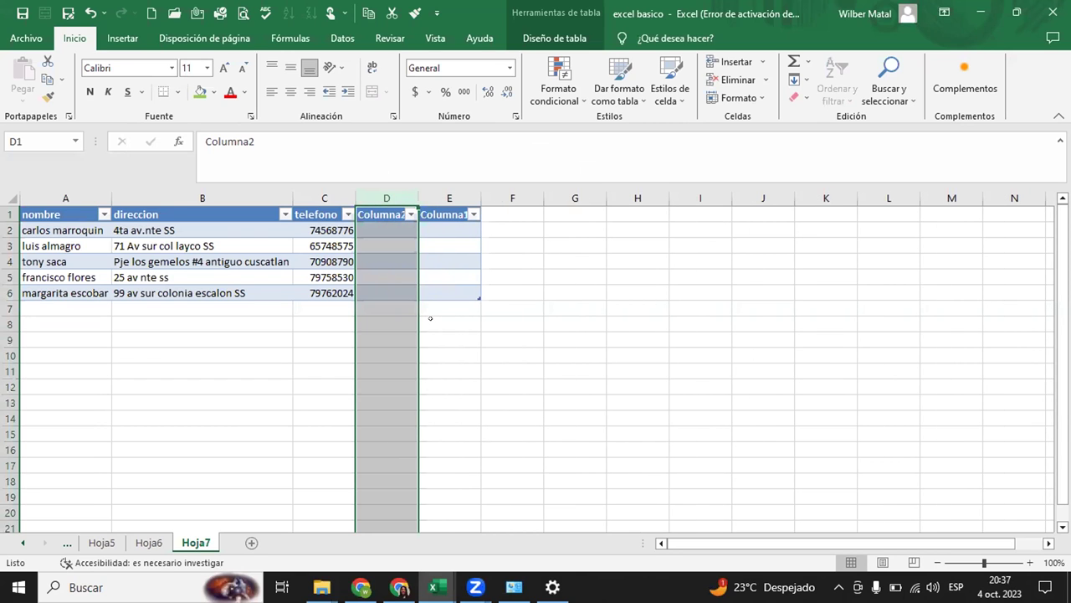
click(580, 318)
key(ctrl+z)
key(ctrl+z)
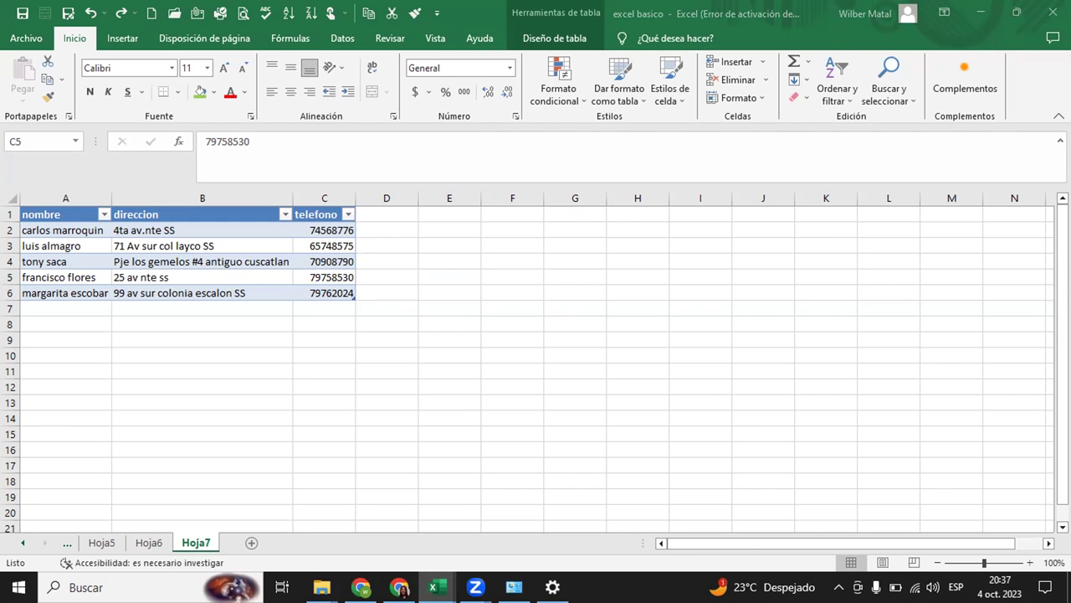
- Enter and clear 123 in D1, then switch back to the Libro1 workbook with Alt+Tab
click(343, 308)
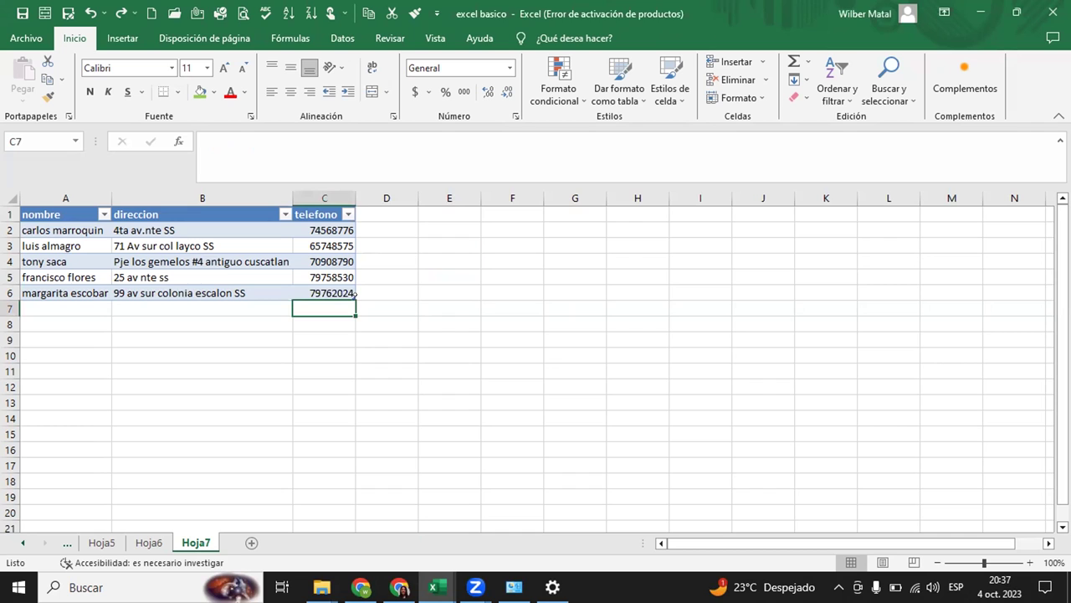
click(390, 209)
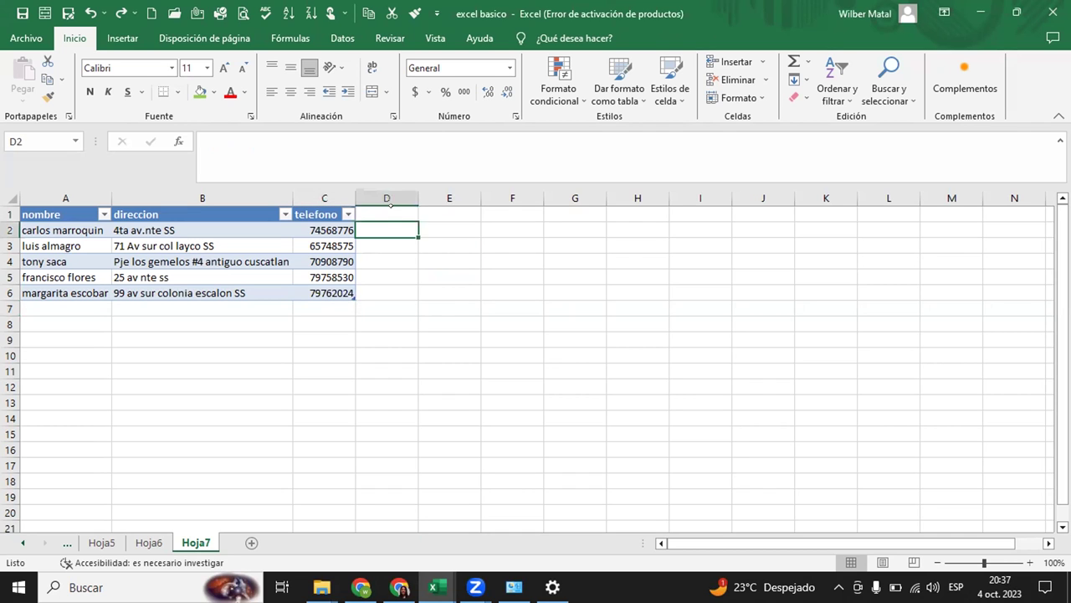
text(123)
key(Return)
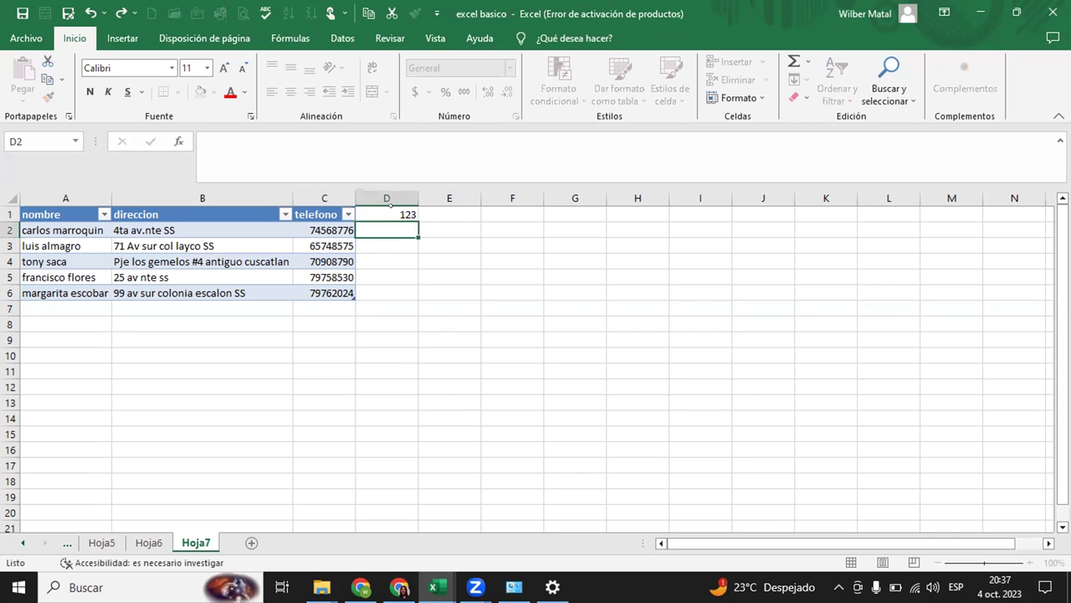
click(390, 208)
key(BackSpace)
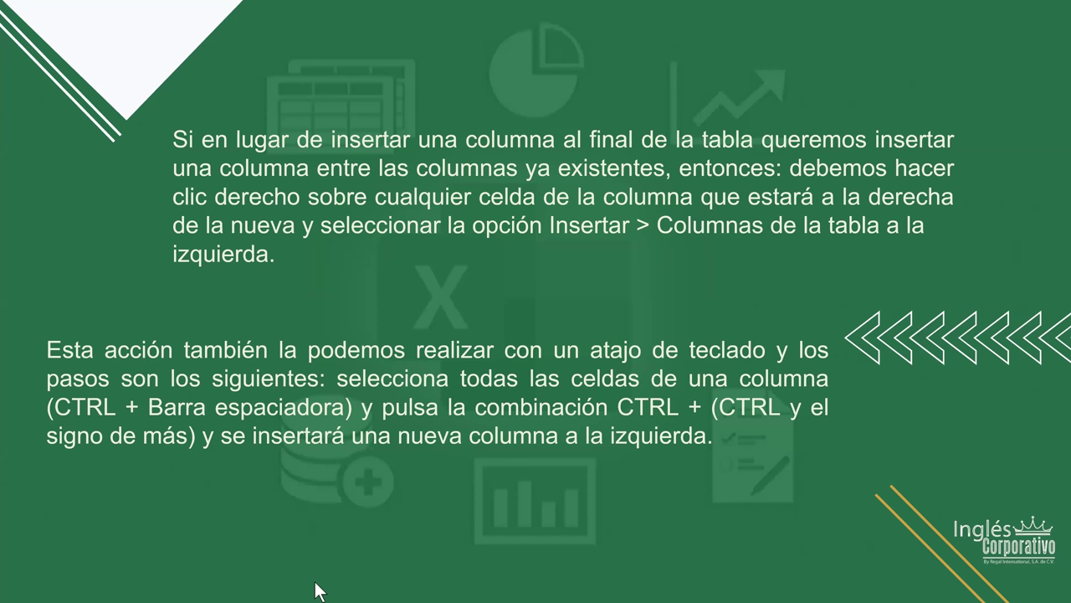
key(alt+Tab)
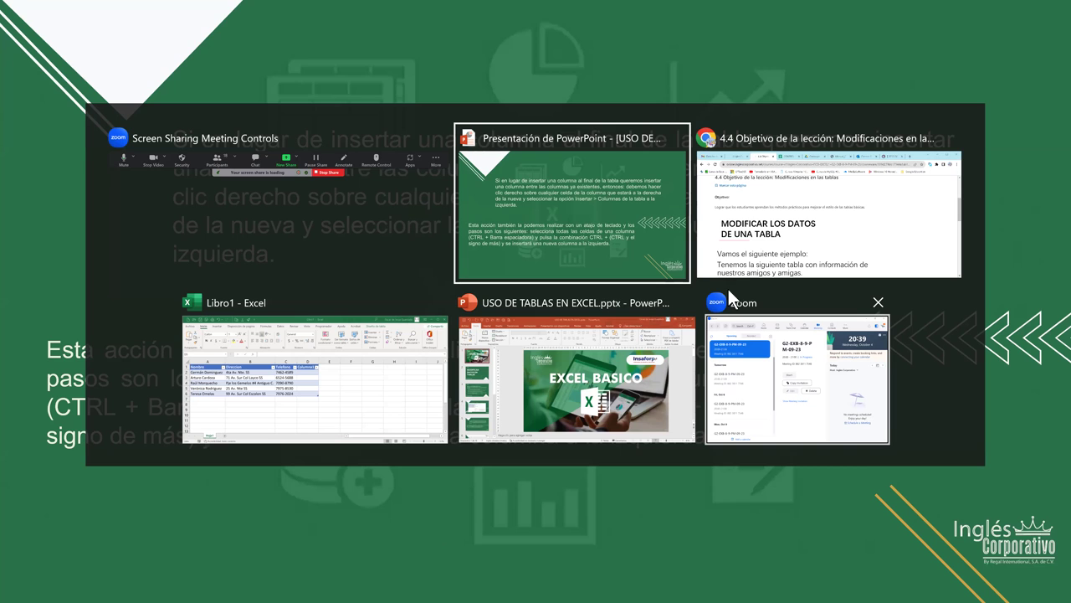
click(316, 400)
click(558, 358)
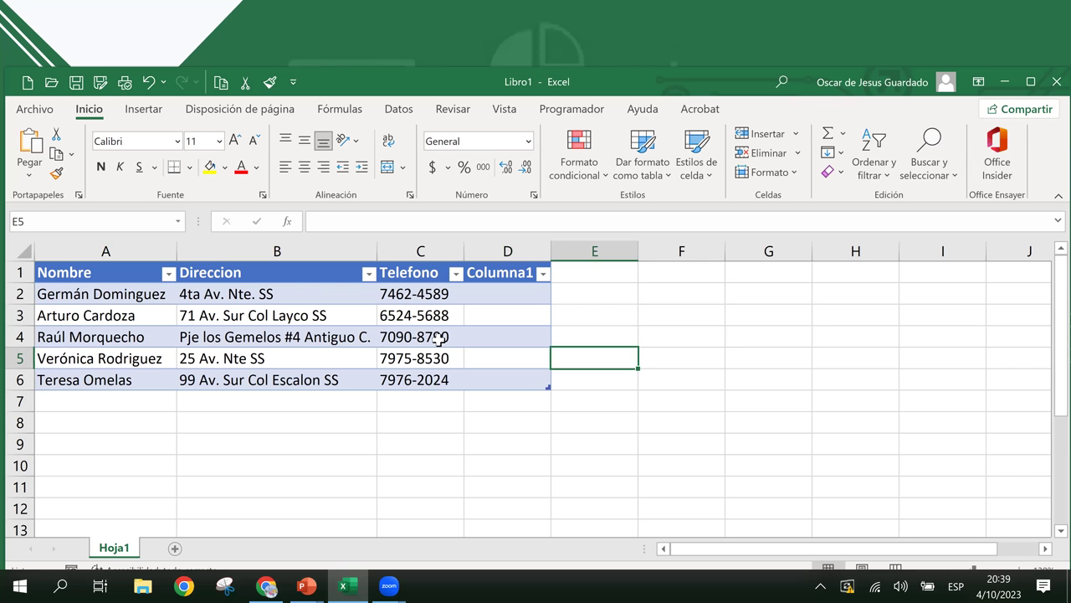
click(536, 293)
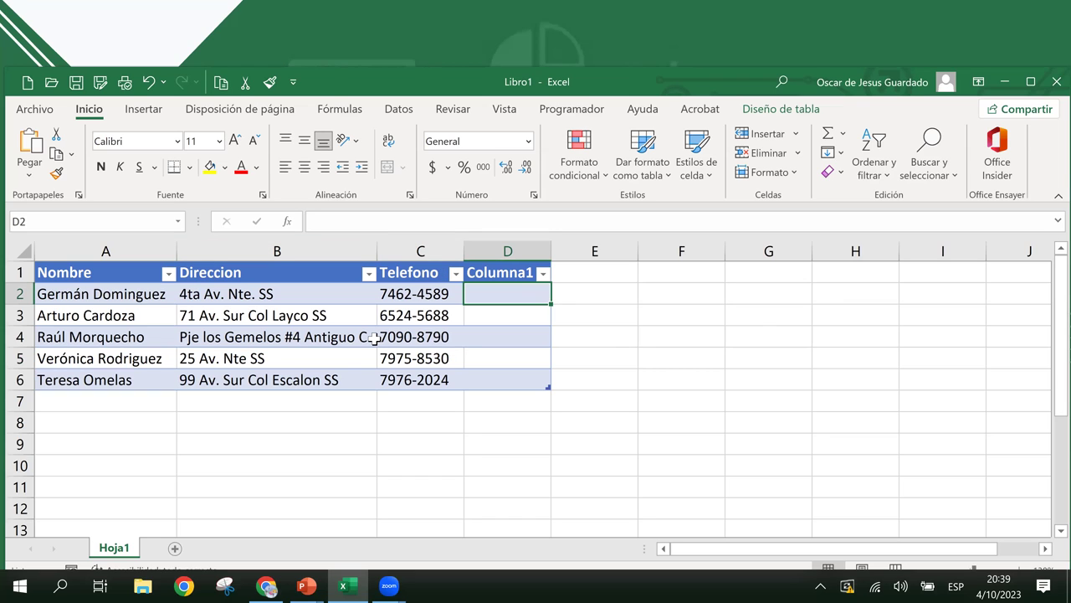
key(alt+space)
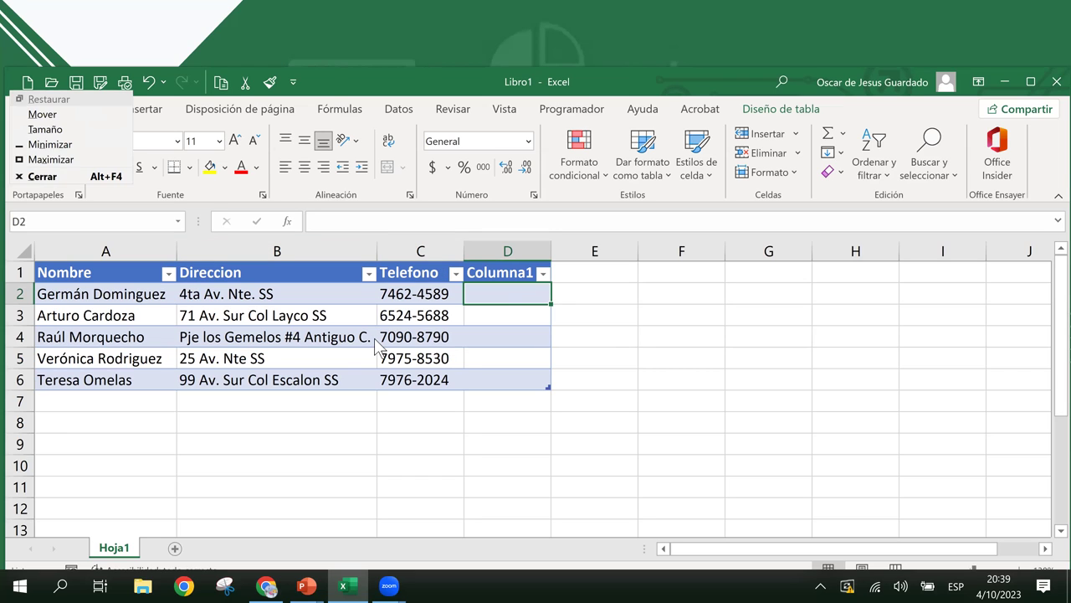
key(Escape)
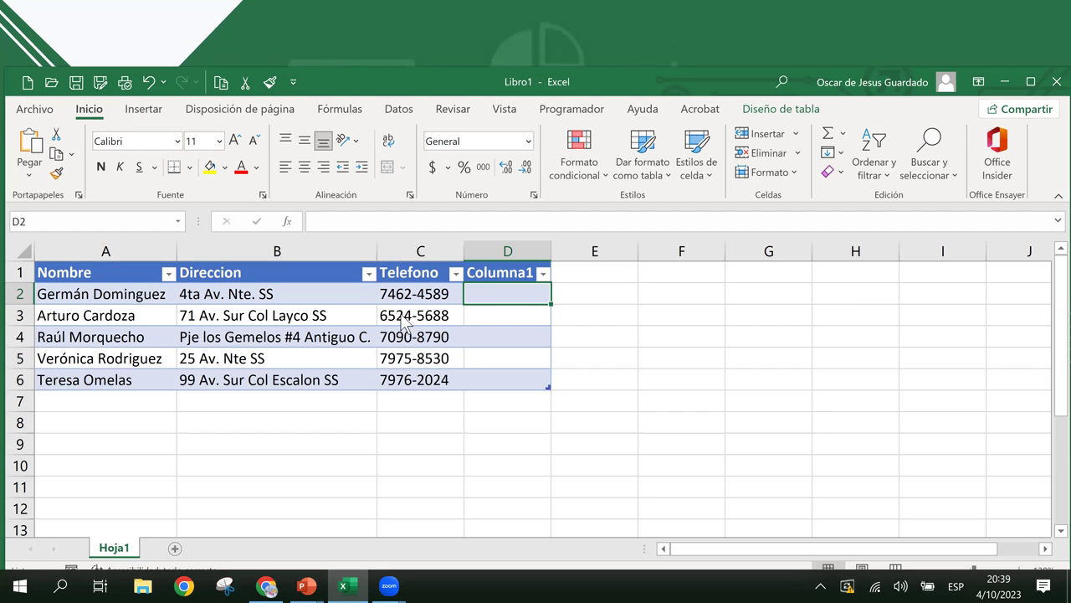
click(405, 251)
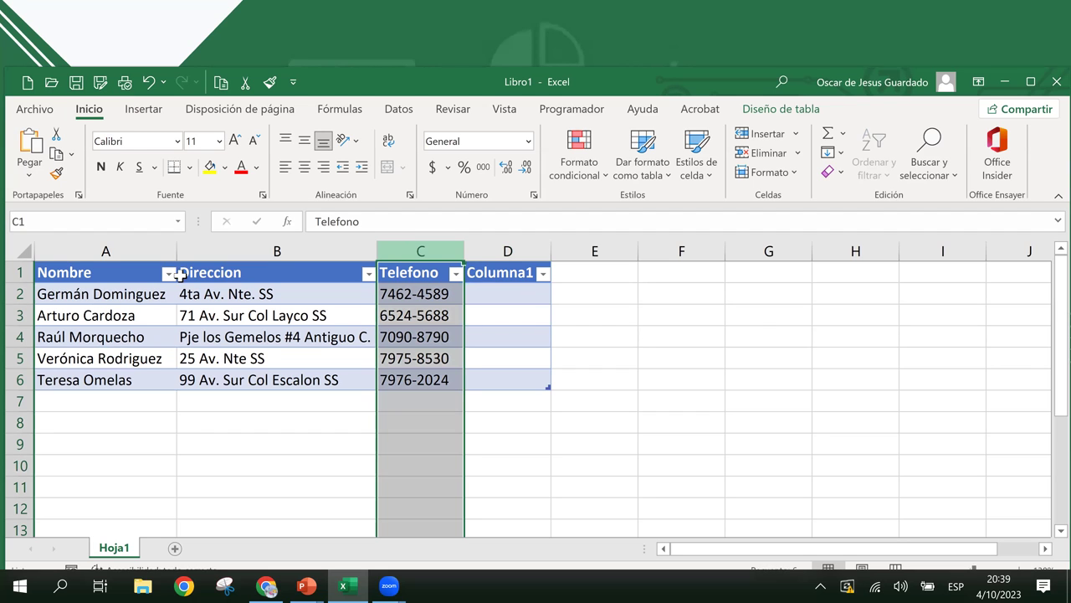
click(20, 312)
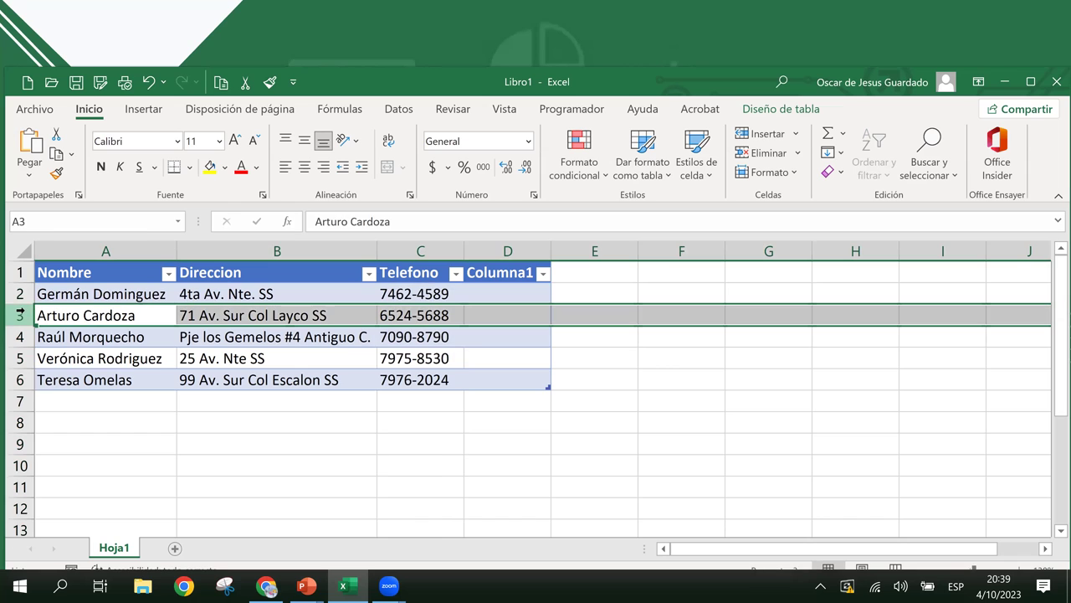
right_click(20, 313)
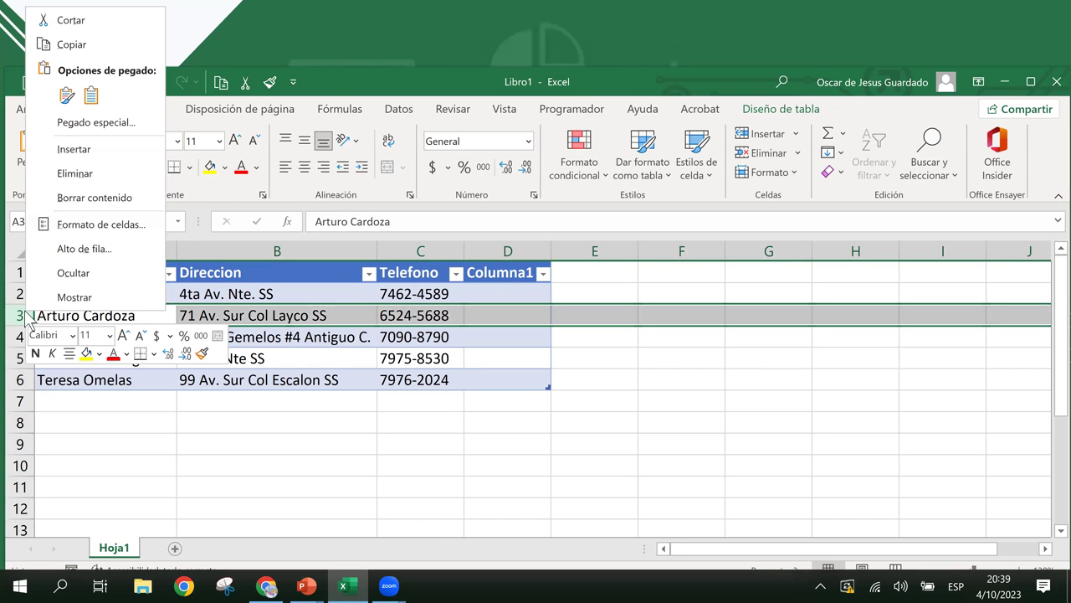
click(95, 143)
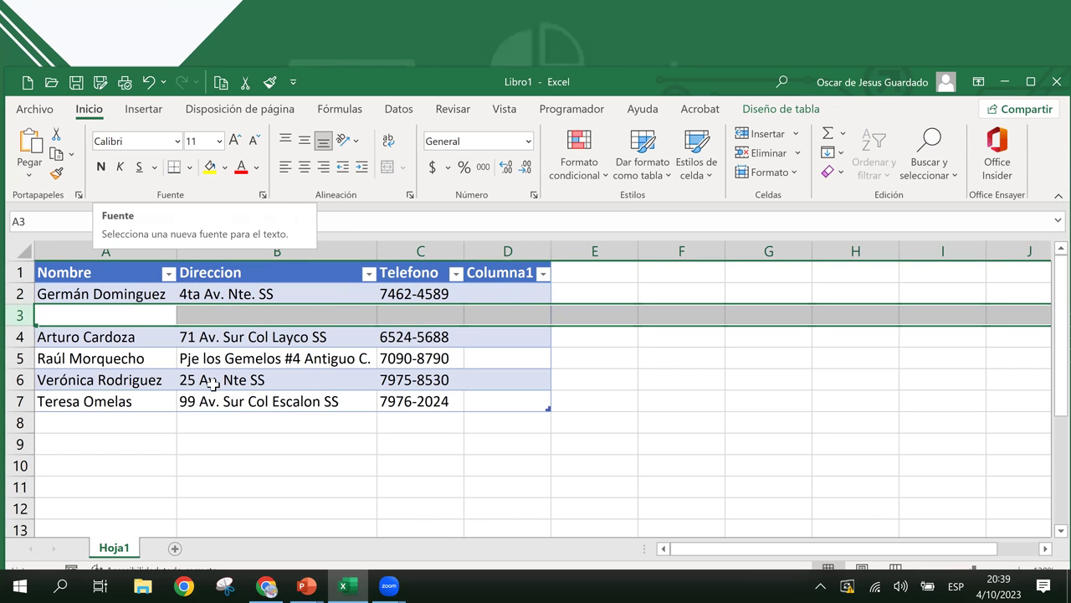
click(192, 359)
click(156, 317)
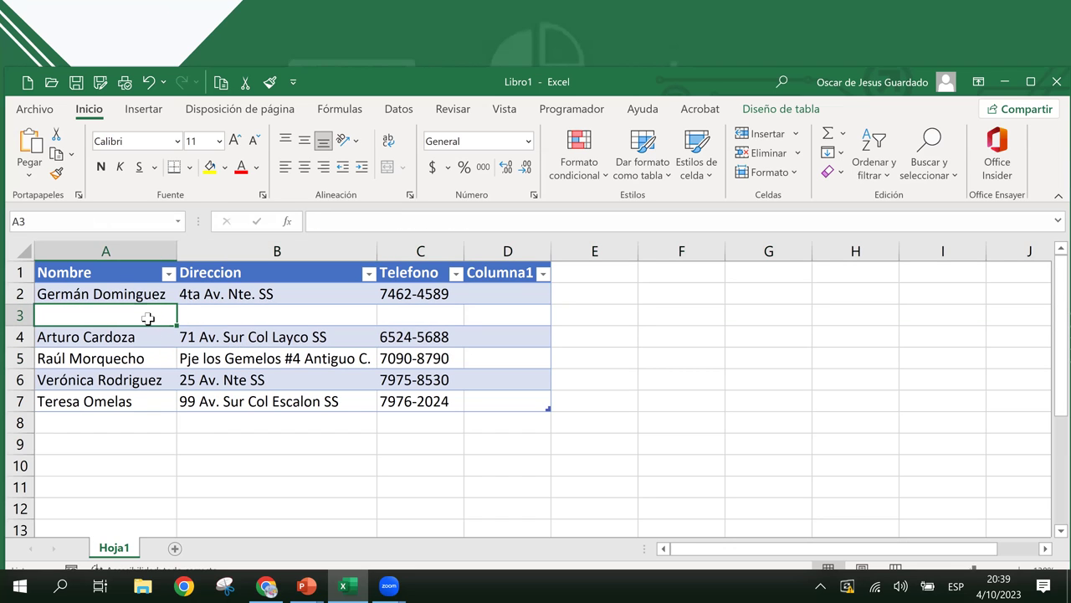
right_click(149, 316)
mouse_move(288, 256)
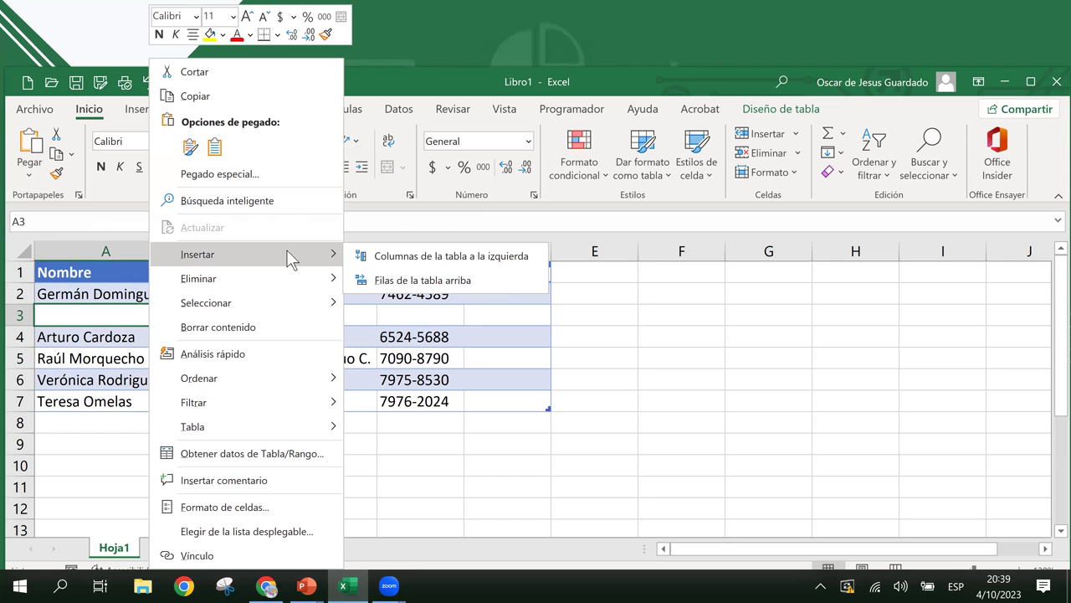
click(442, 282)
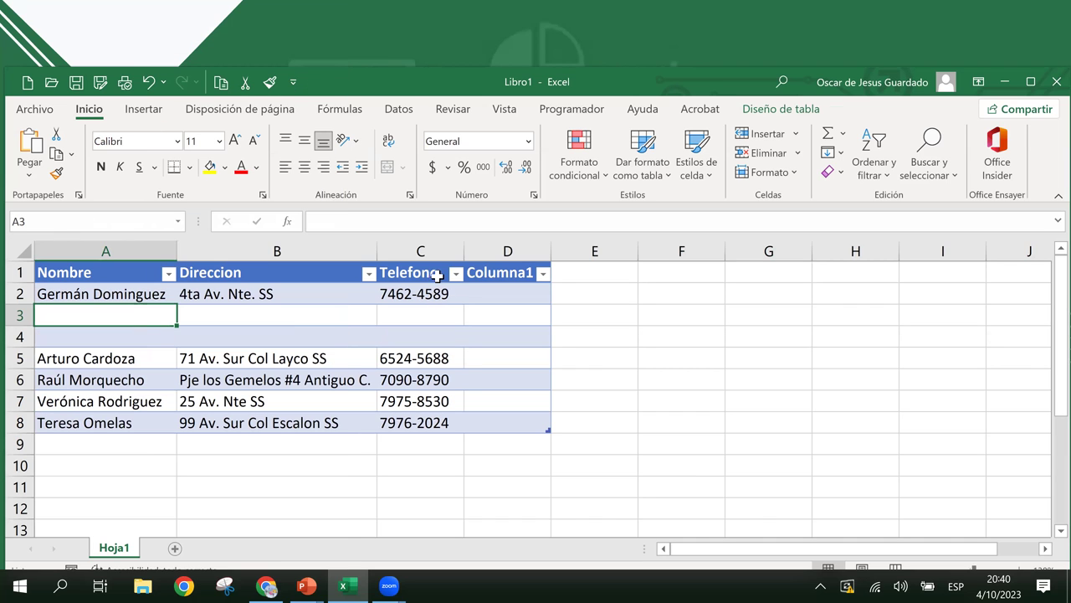
click(294, 356)
click(315, 321)
click(434, 316)
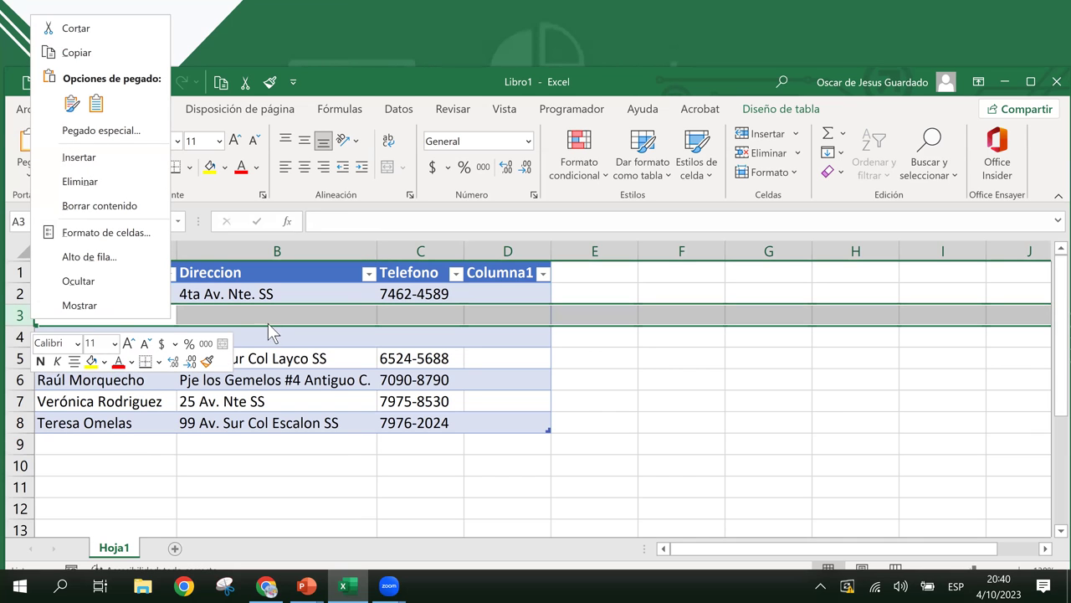
click(100, 318)
click(40, 356)
click(39, 315)
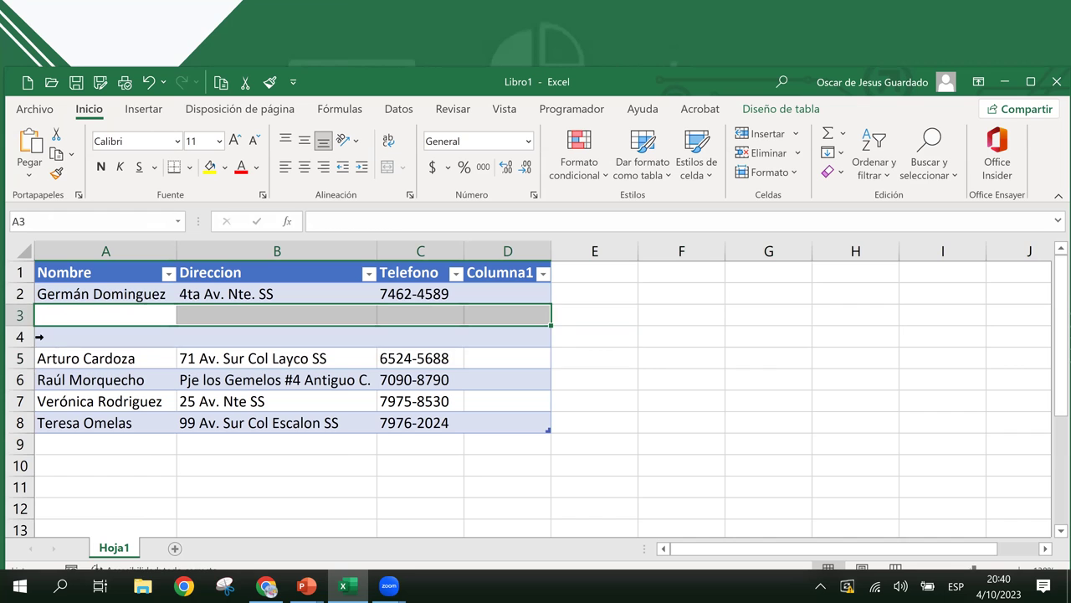
drag(19, 319, 15, 337)
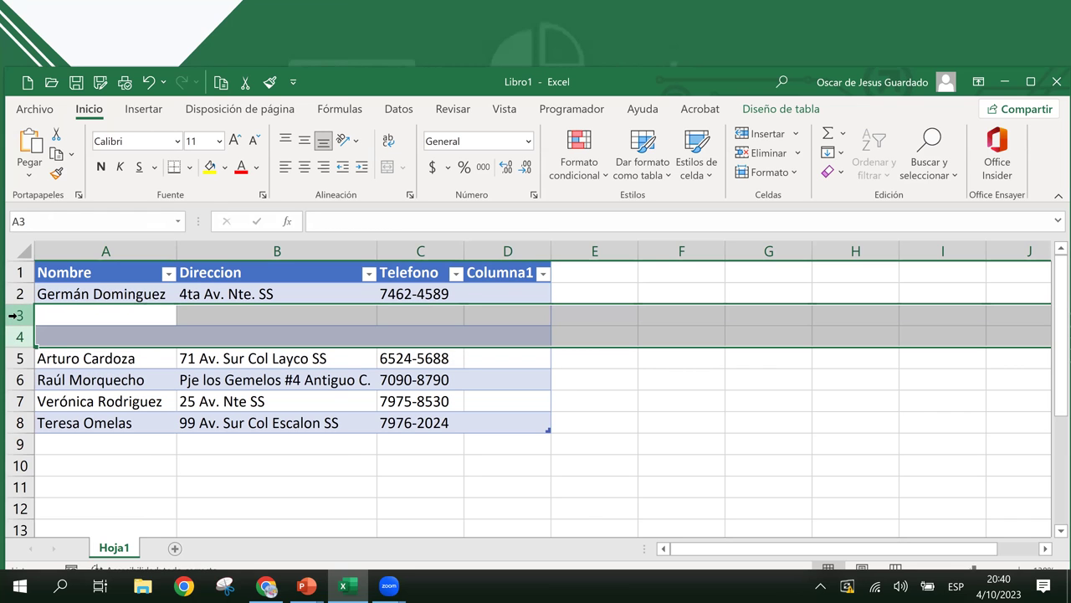
right_click(15, 316)
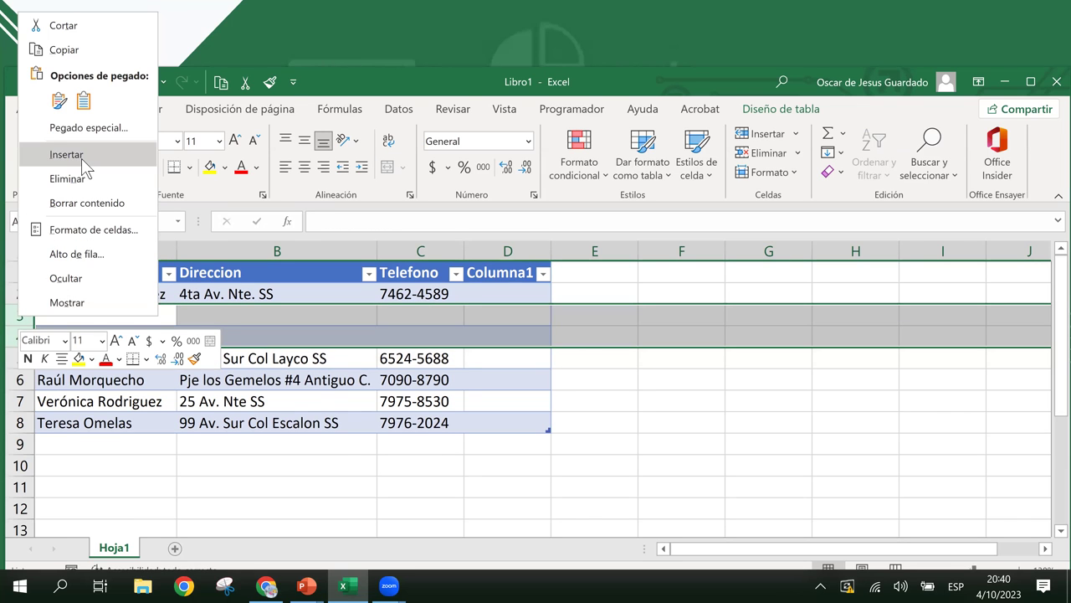
click(81, 156)
click(192, 360)
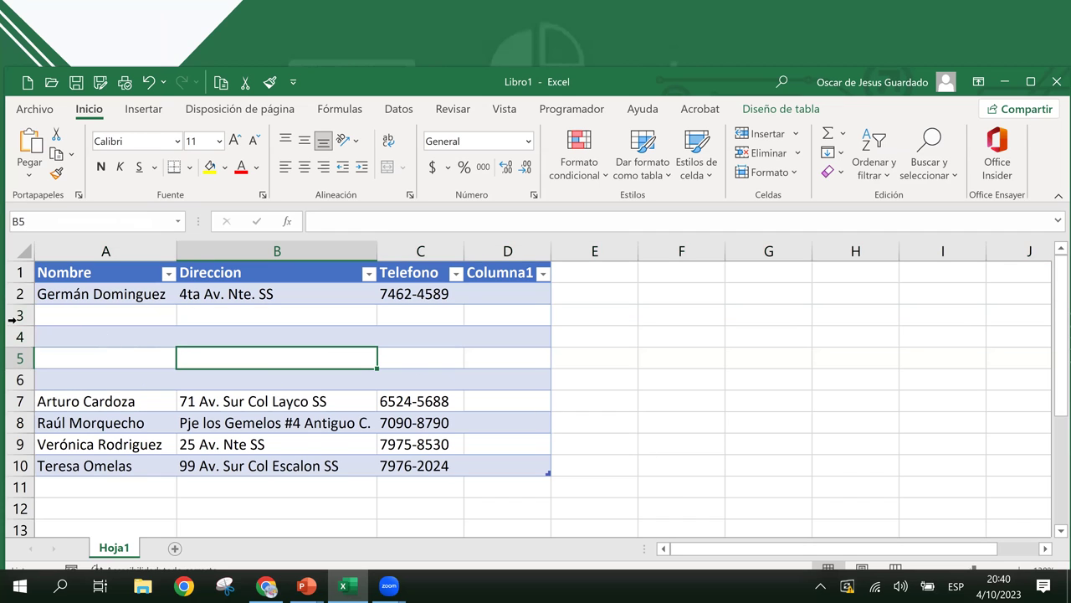
drag(15, 314, 13, 374)
right_click(13, 374)
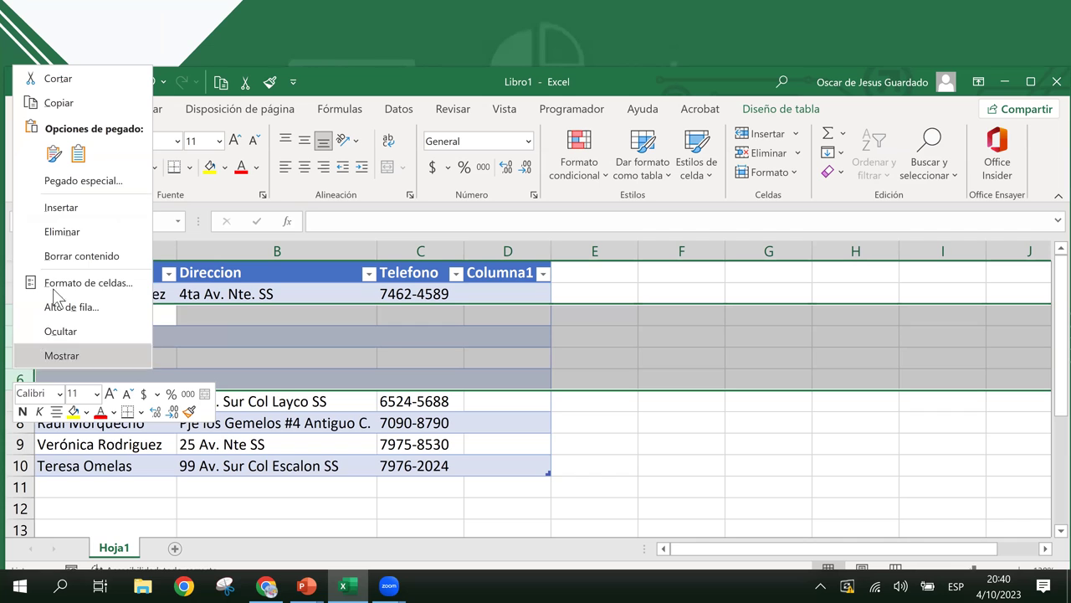
click(78, 240)
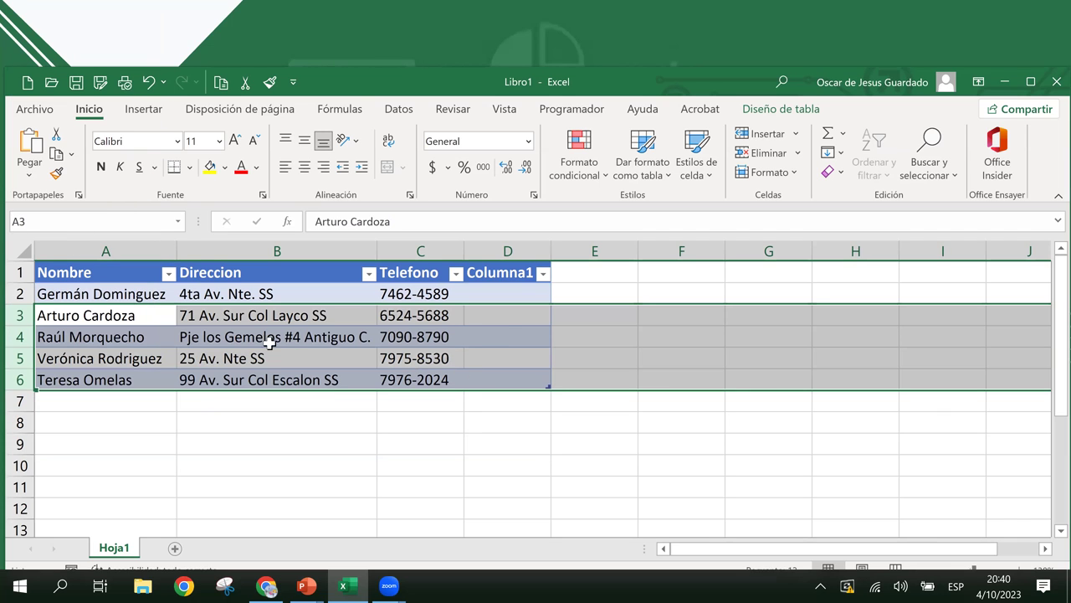
- Insert two new table columns before Direccion using columns B:C
click(261, 343)
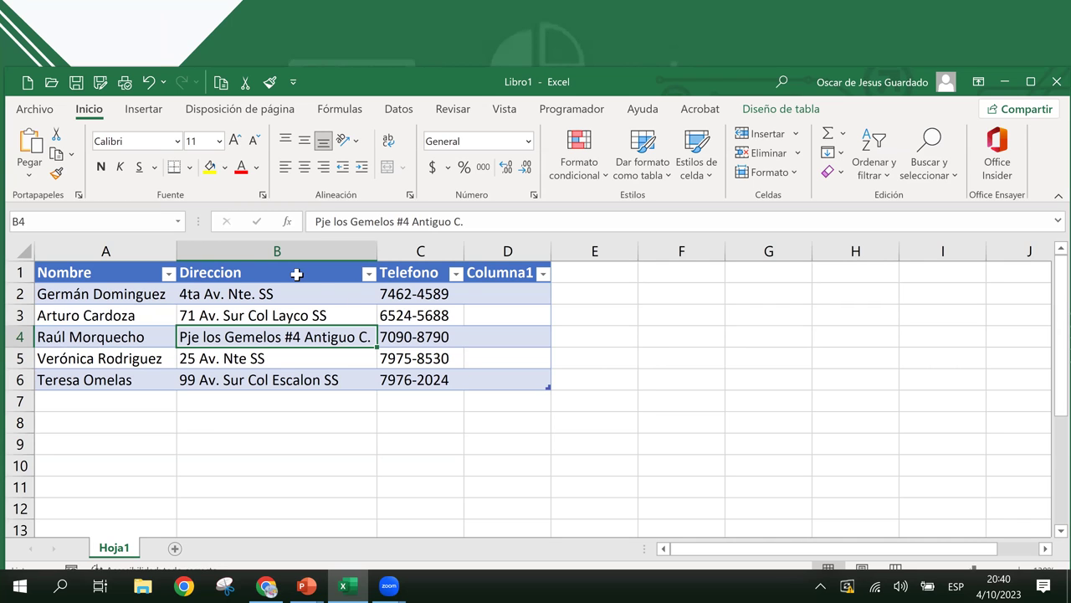
drag(295, 251, 400, 253)
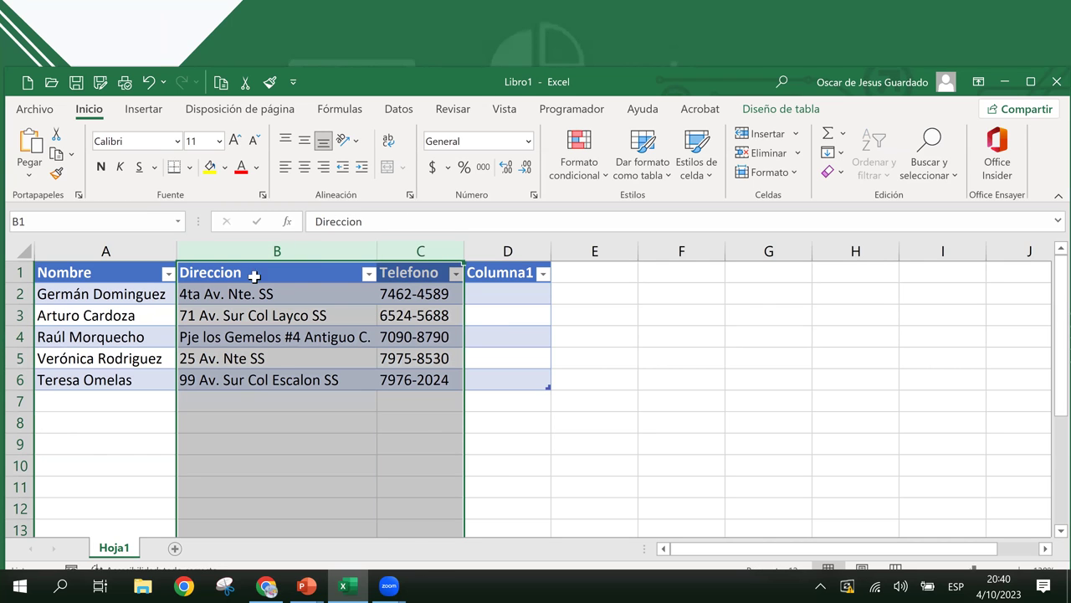
right_click(331, 248)
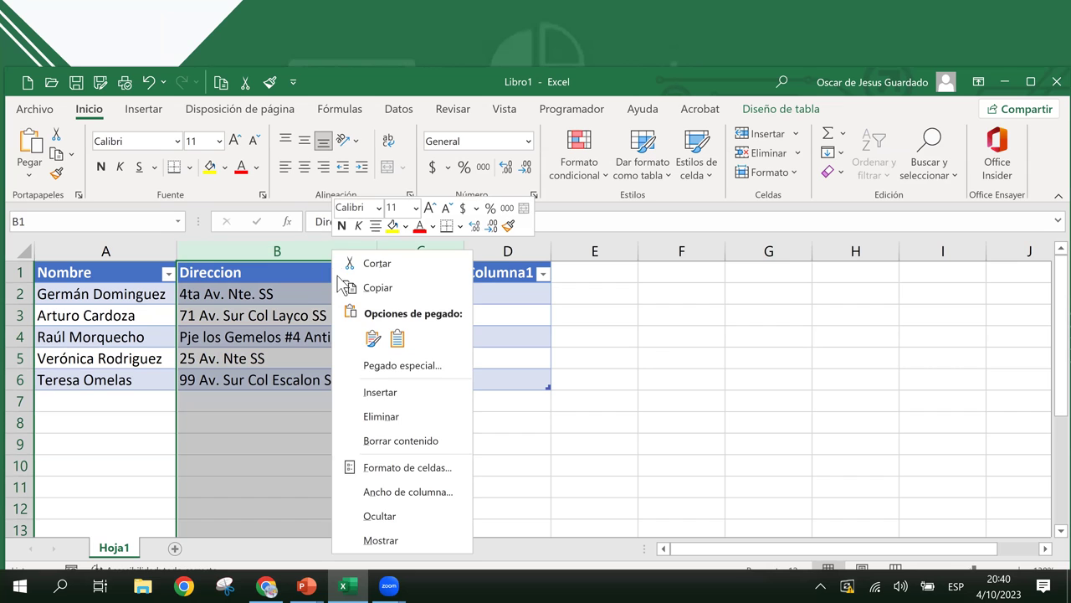
click(373, 393)
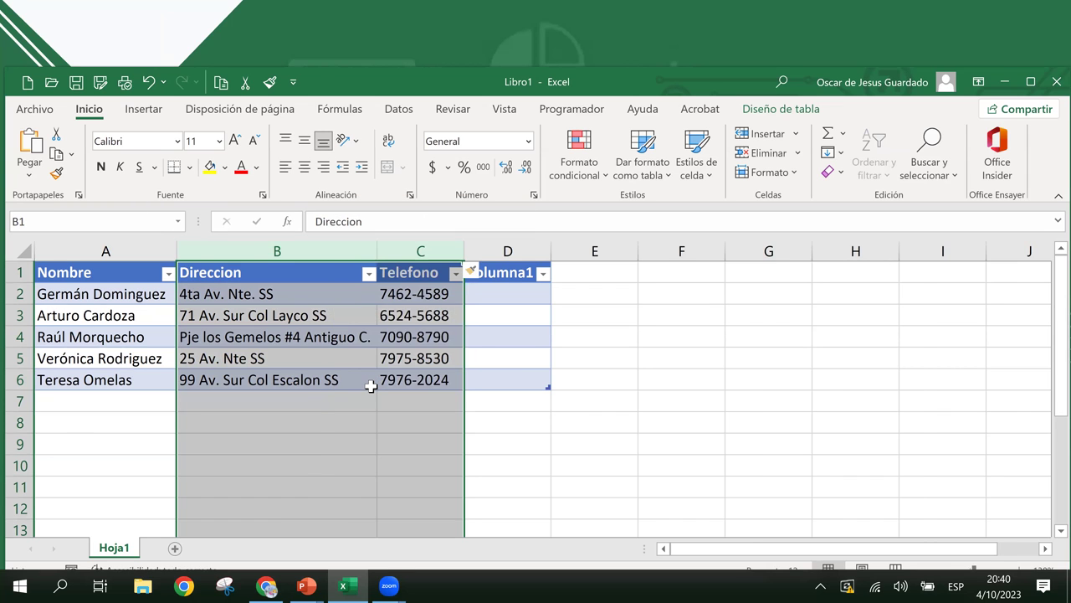
- Delete the empty Columna2 and Columna3 columns
click(395, 291)
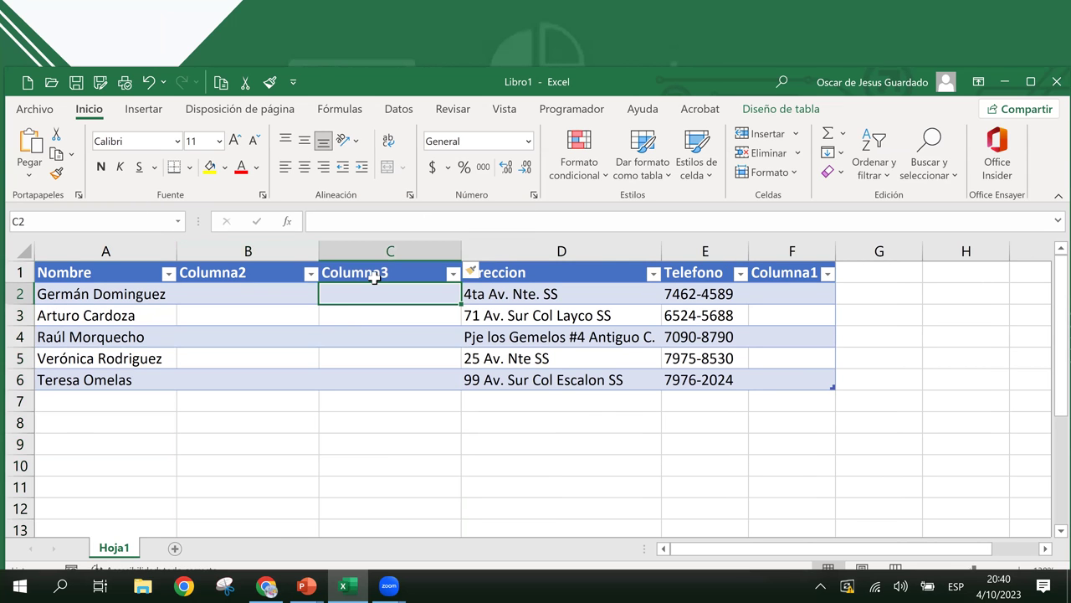
drag(383, 272, 249, 272)
click(363, 274)
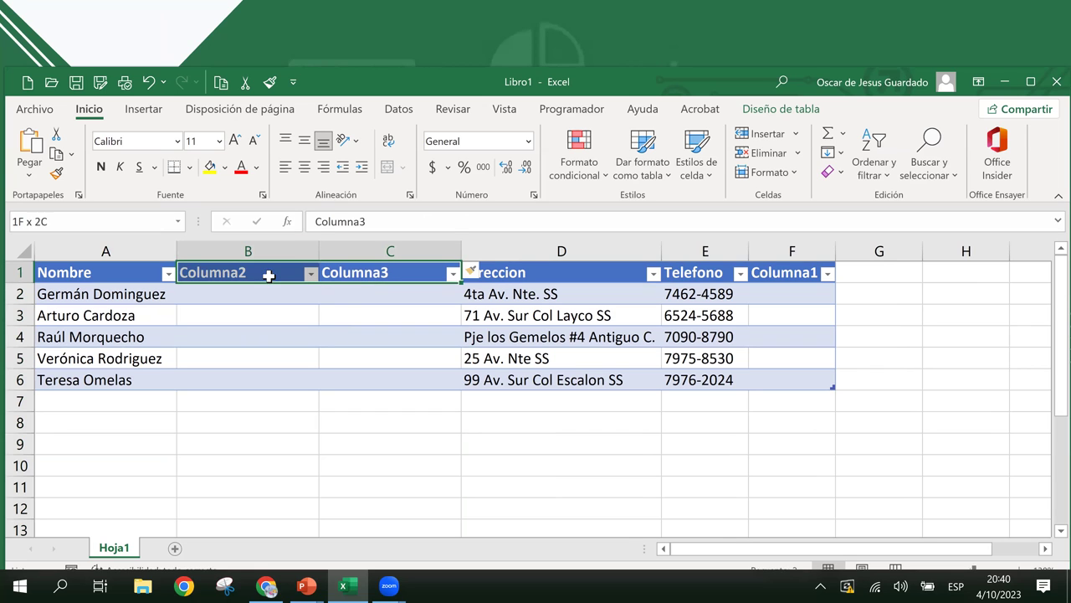
click(394, 313)
drag(399, 300, 393, 380)
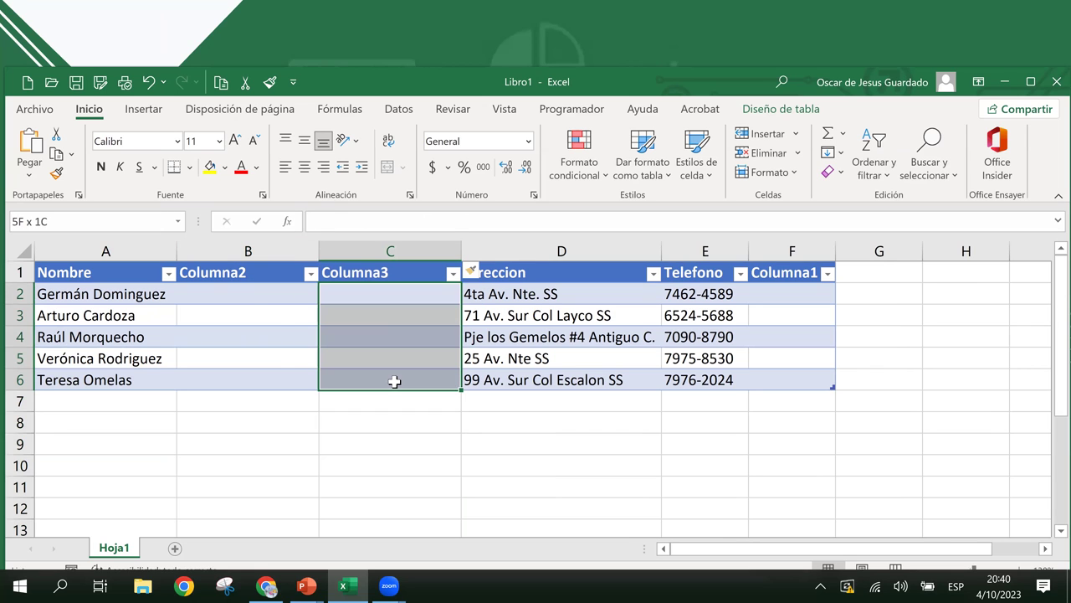
drag(251, 289, 280, 345)
drag(268, 249, 353, 250)
right_click(354, 254)
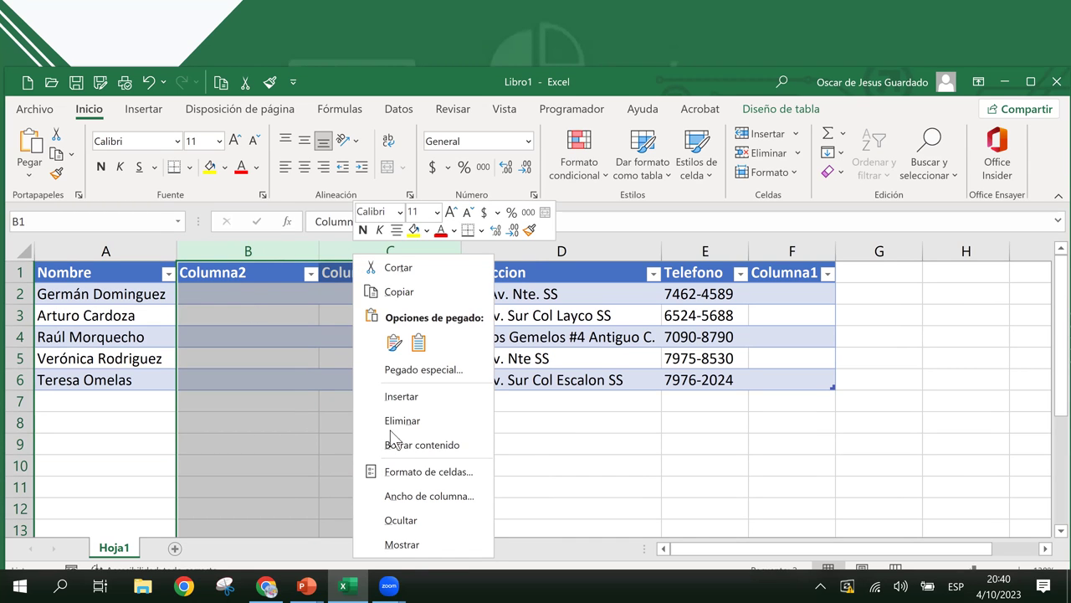
click(416, 420)
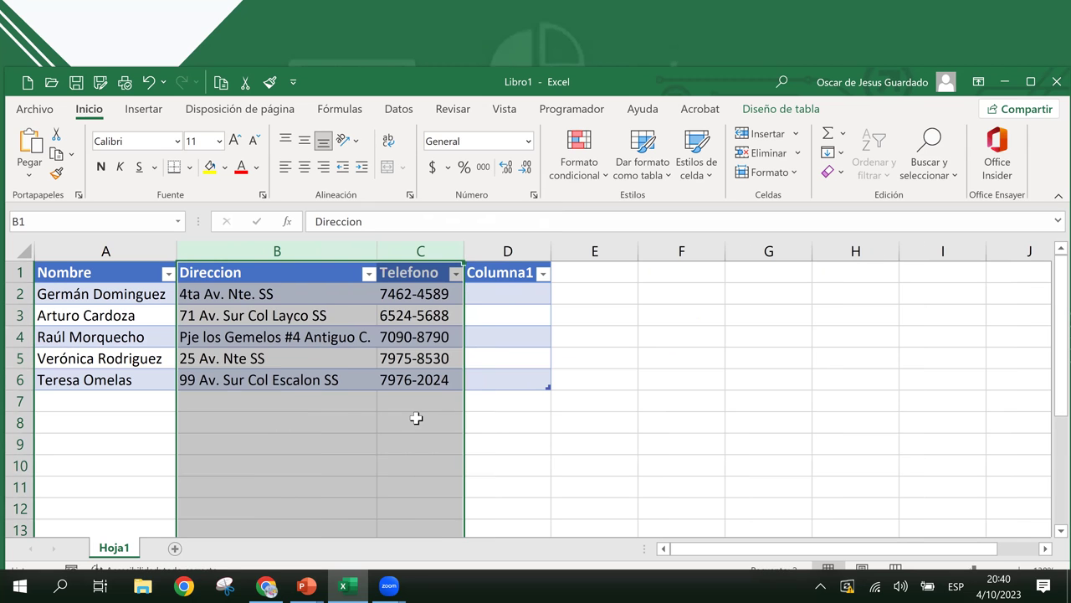
- Delete the empty Columna1 column, then check cells B2 to B5
click(423, 335)
click(508, 311)
right_click(514, 251)
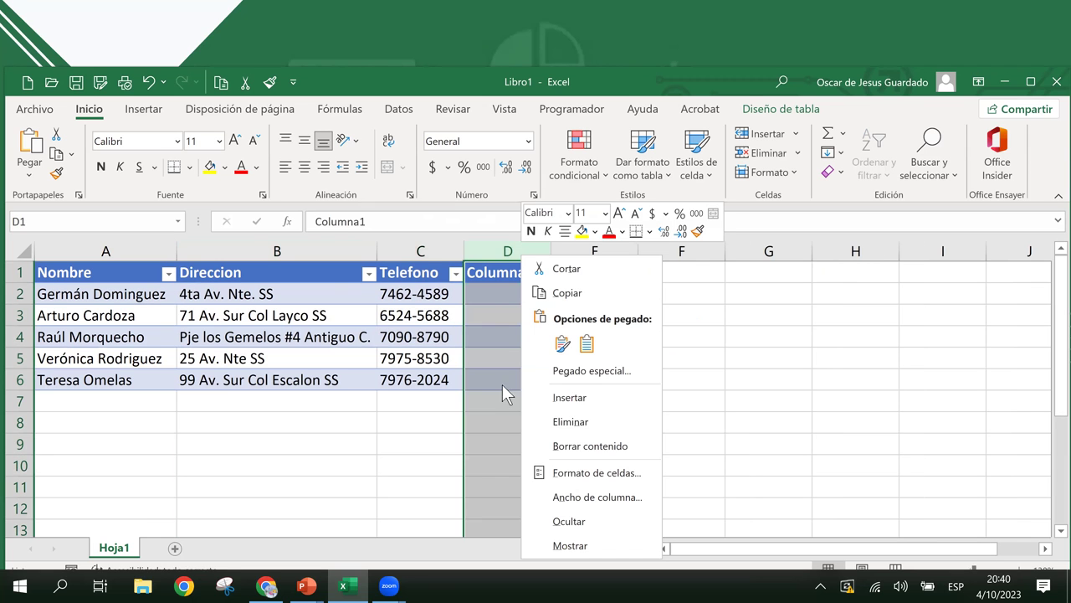
click(544, 419)
click(434, 313)
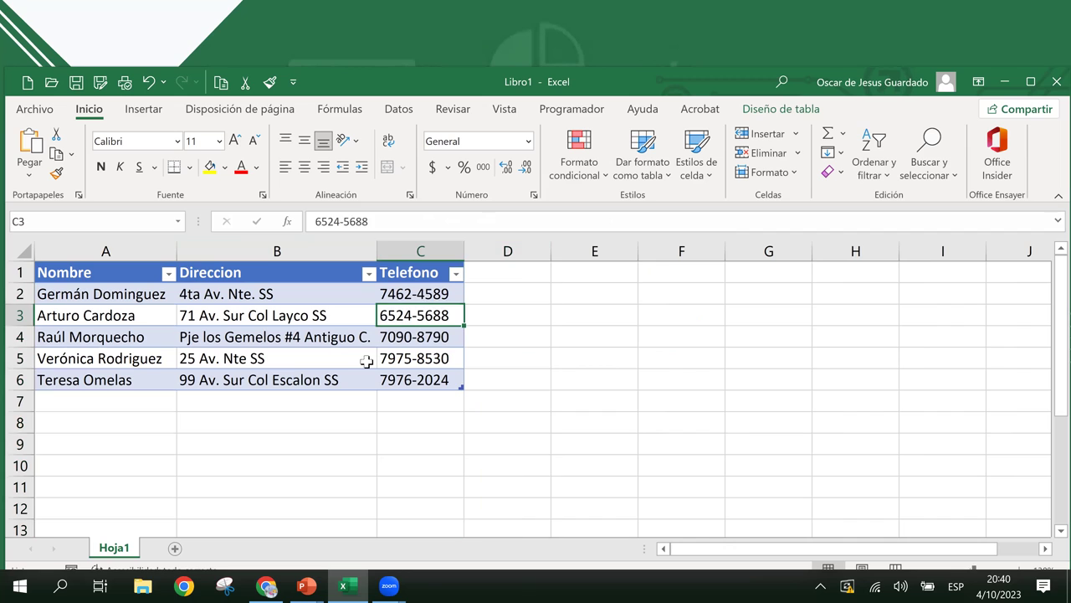
click(268, 331)
click(212, 314)
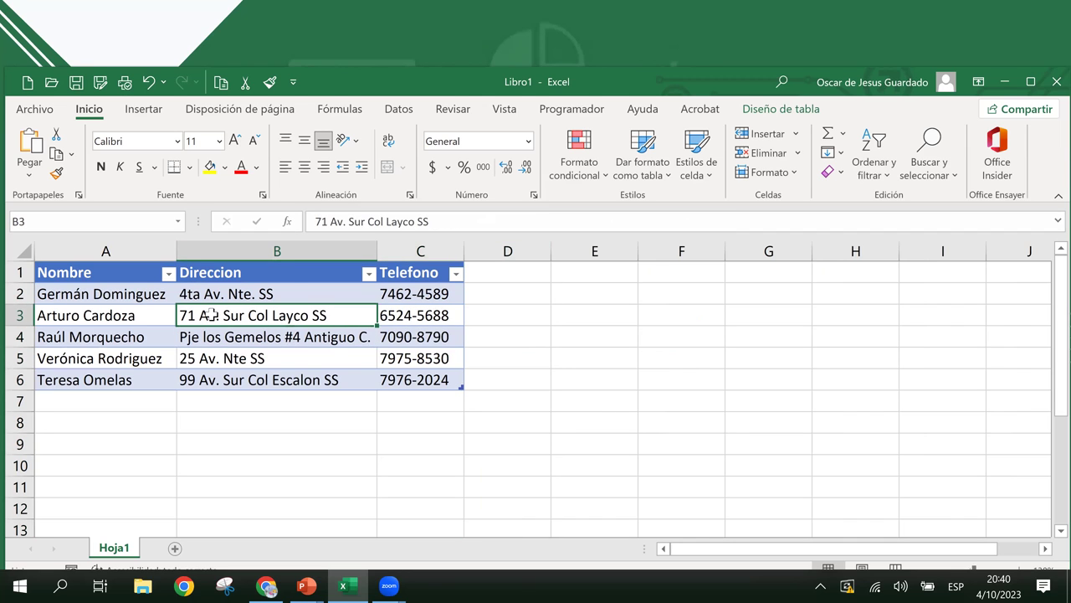
click(300, 355)
click(292, 291)
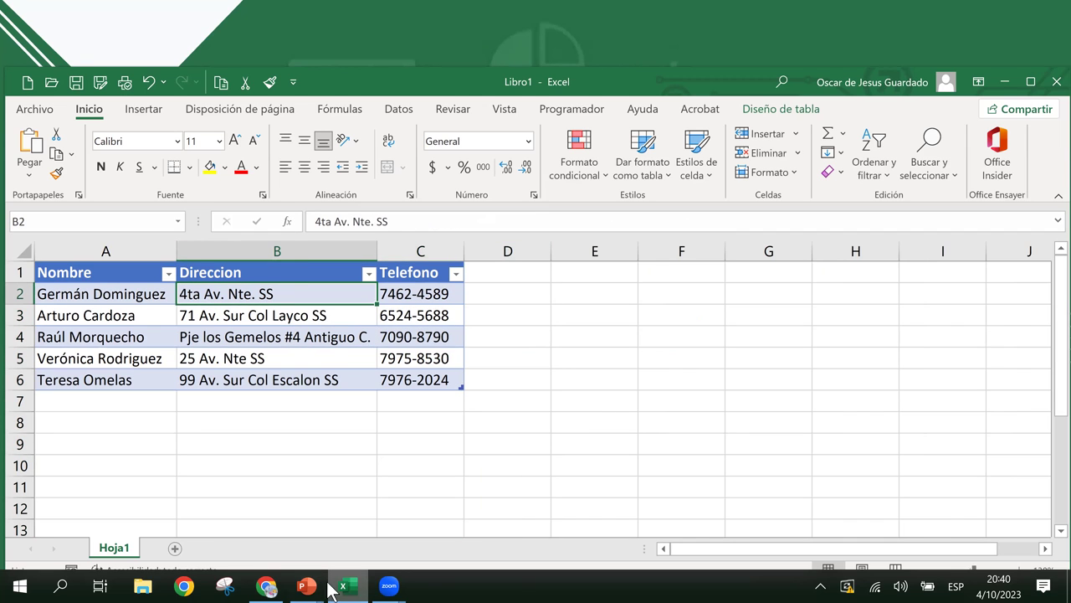
- Bring up the slideshow, advance to the row-insertion slide, and return to Excel
mouse_move(323, 588)
click(354, 562)
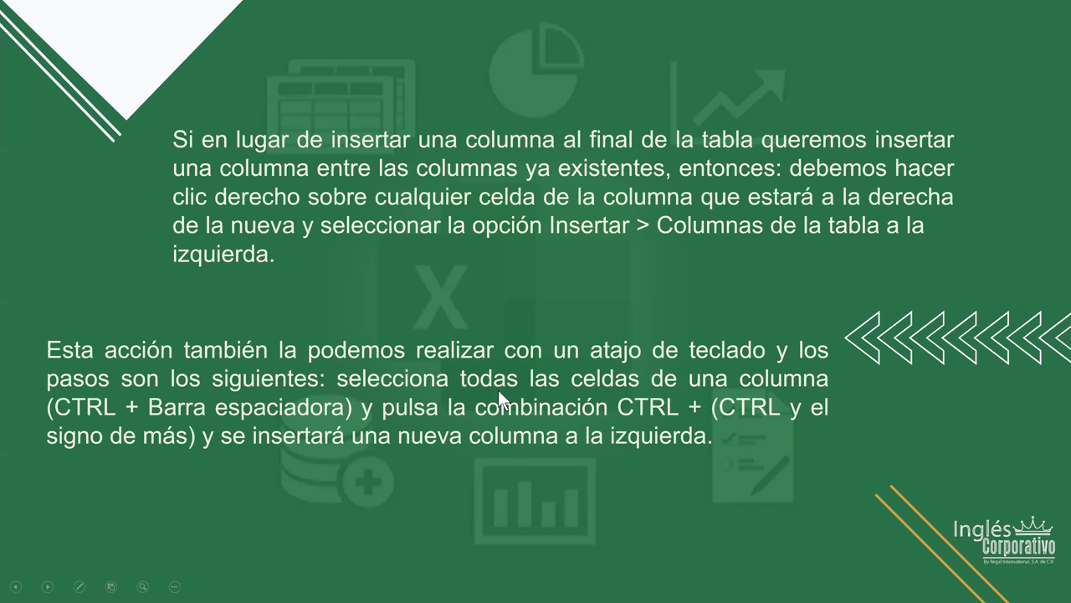
click(536, 456)
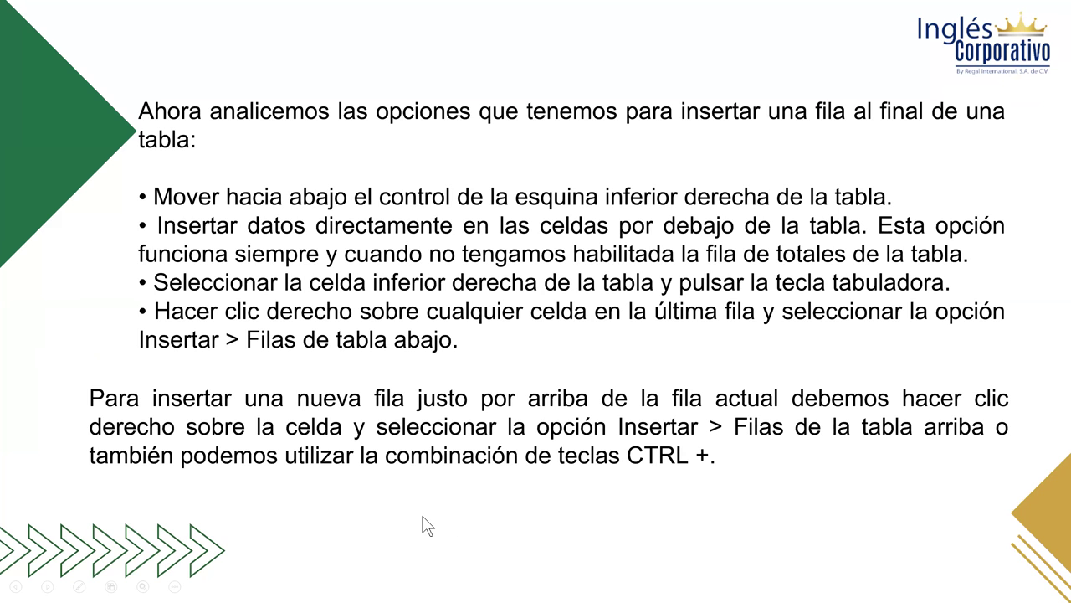
key(alt+Tab)
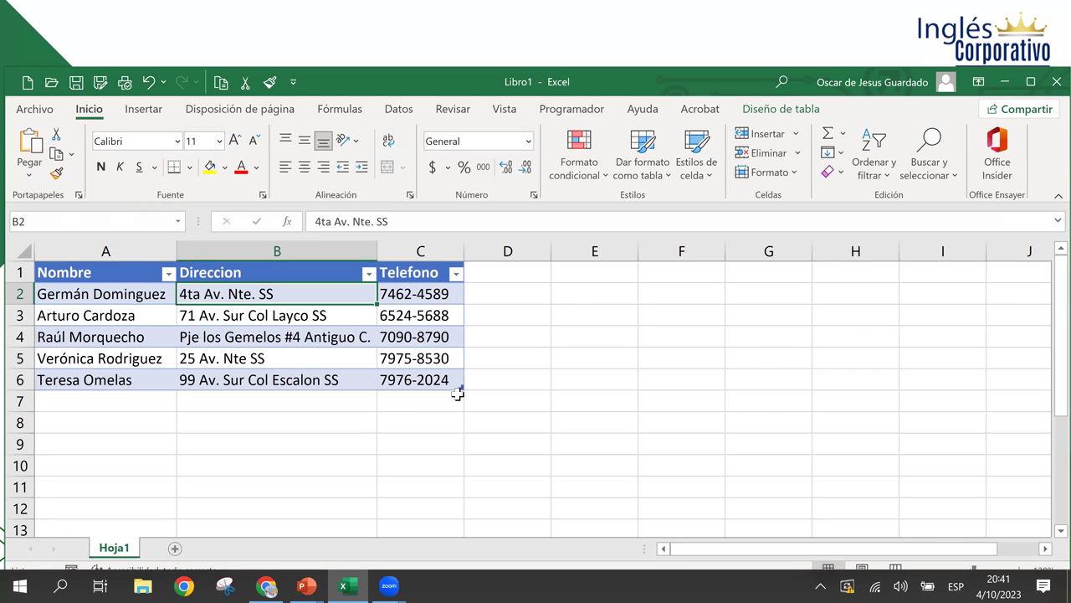
- Drag the resize handle down, then adjust it so the table spans A1:C7
drag(461, 404, 461, 429)
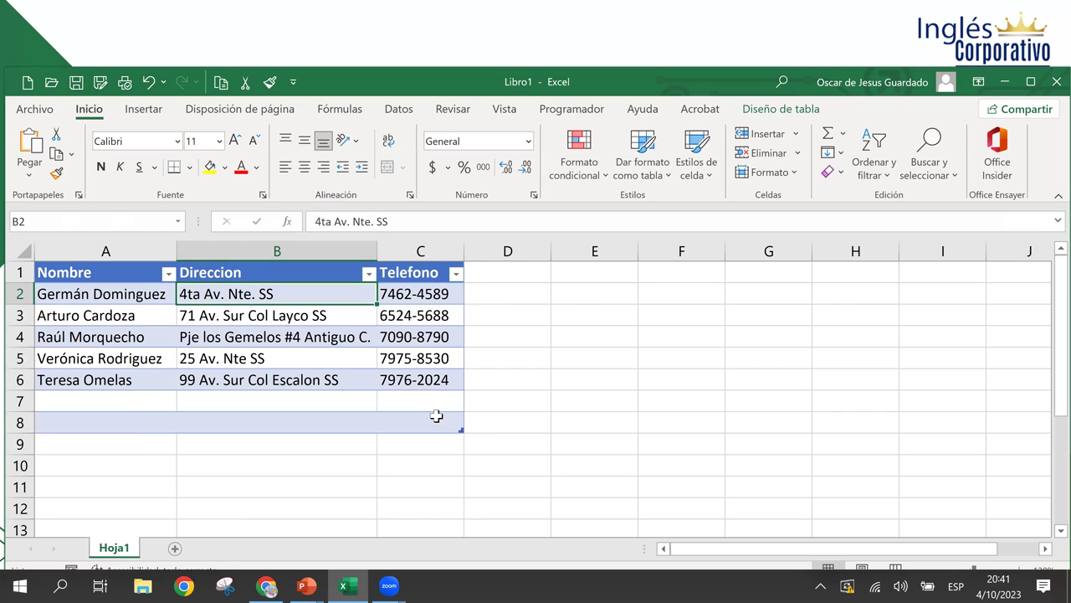
drag(472, 424, 471, 428)
drag(458, 430, 462, 410)
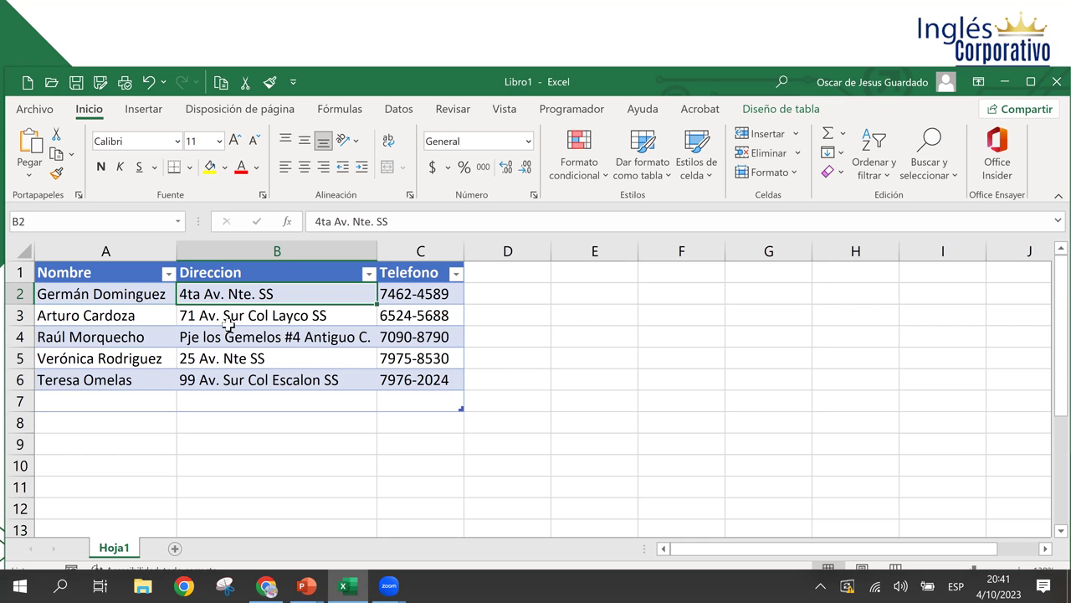
click(73, 279)
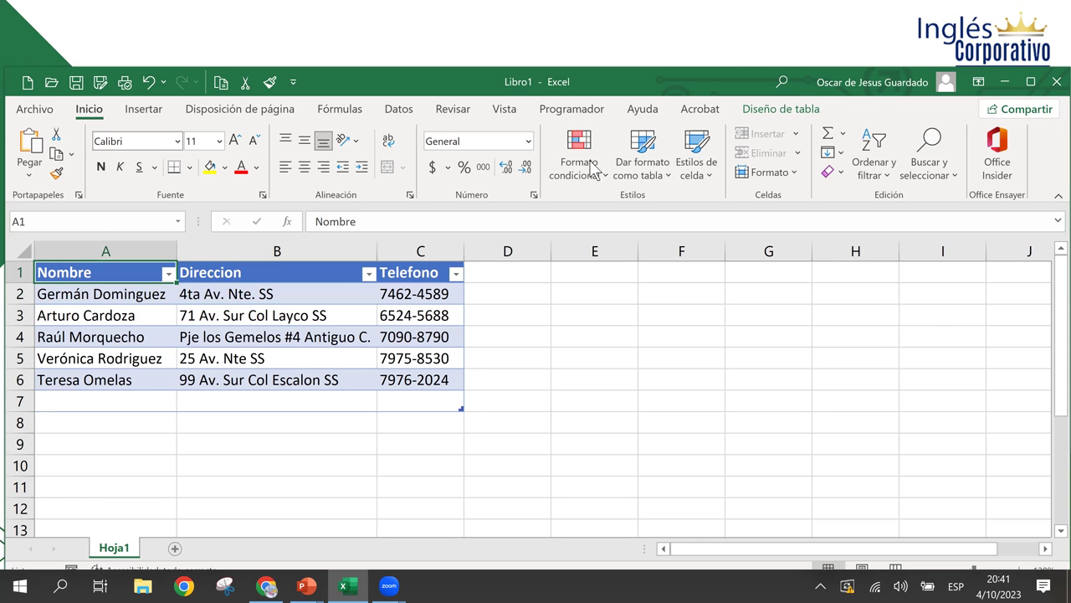
click(805, 117)
click(65, 154)
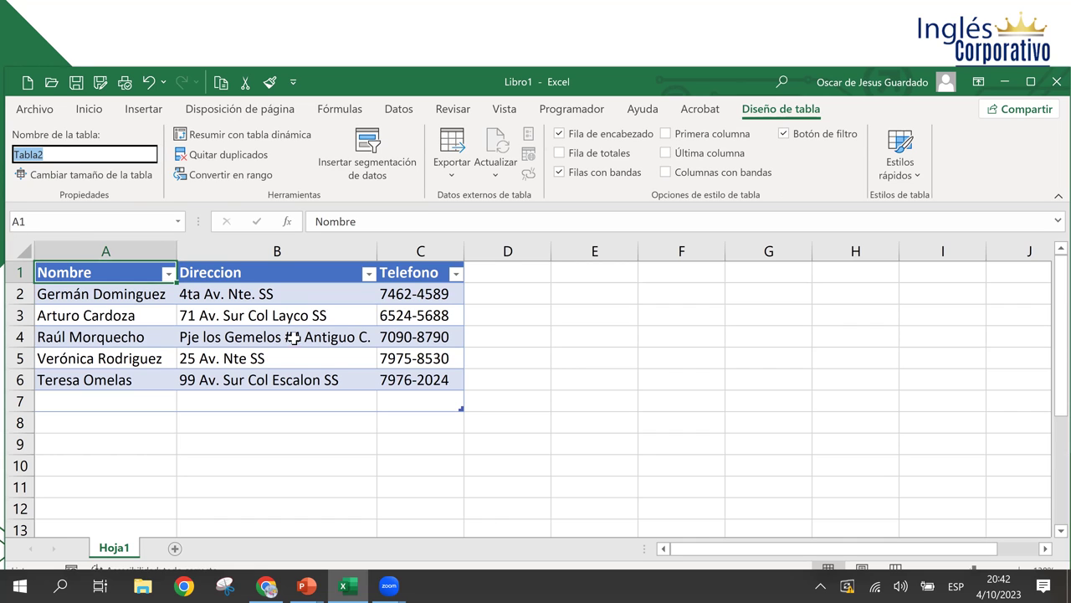
click(84, 151)
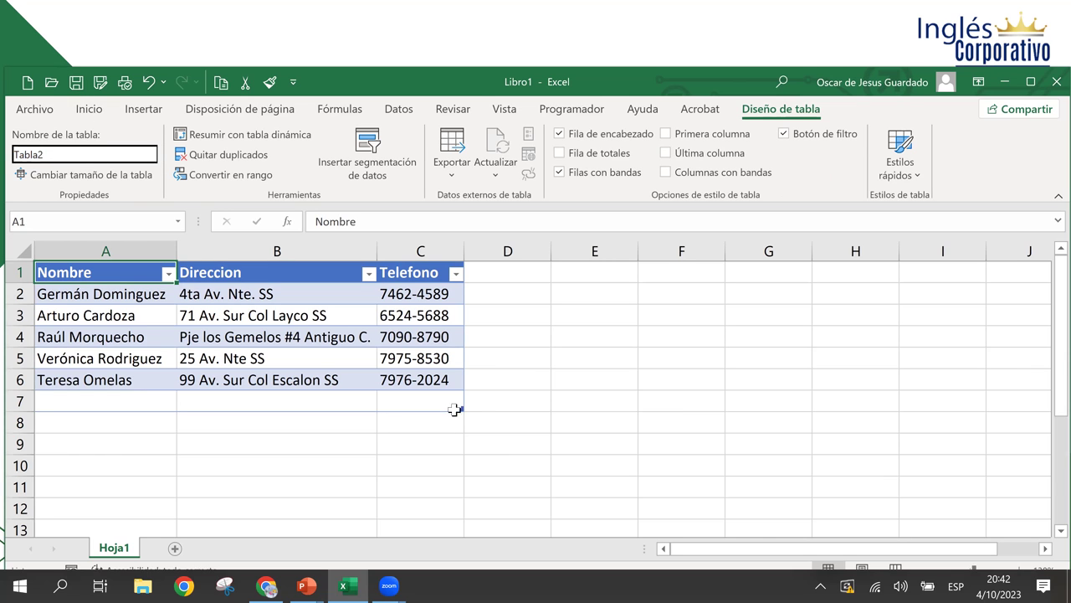
click(576, 396)
click(219, 318)
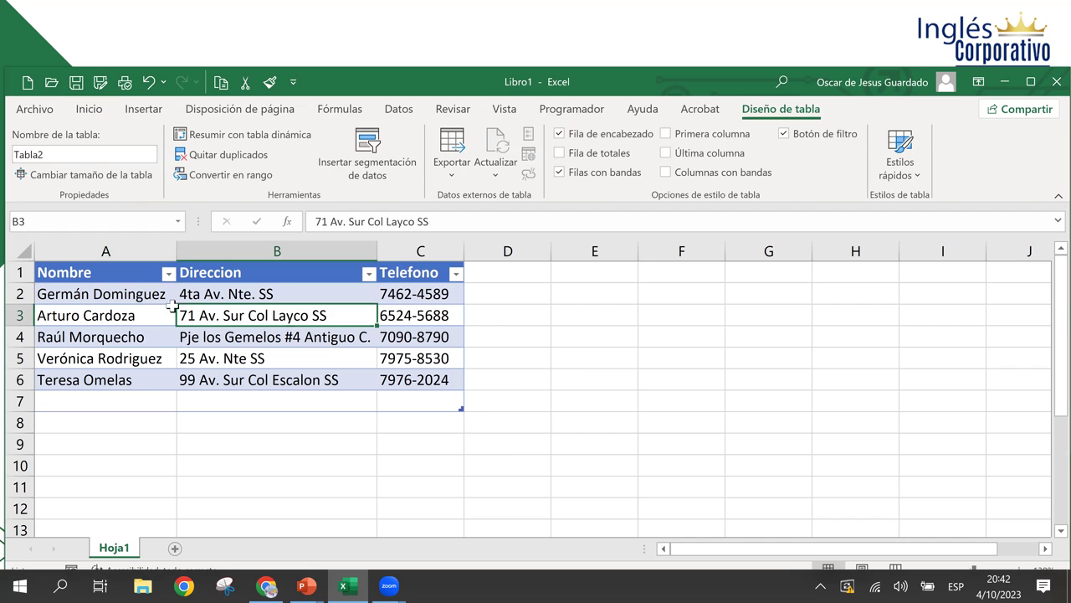
click(150, 313)
click(81, 280)
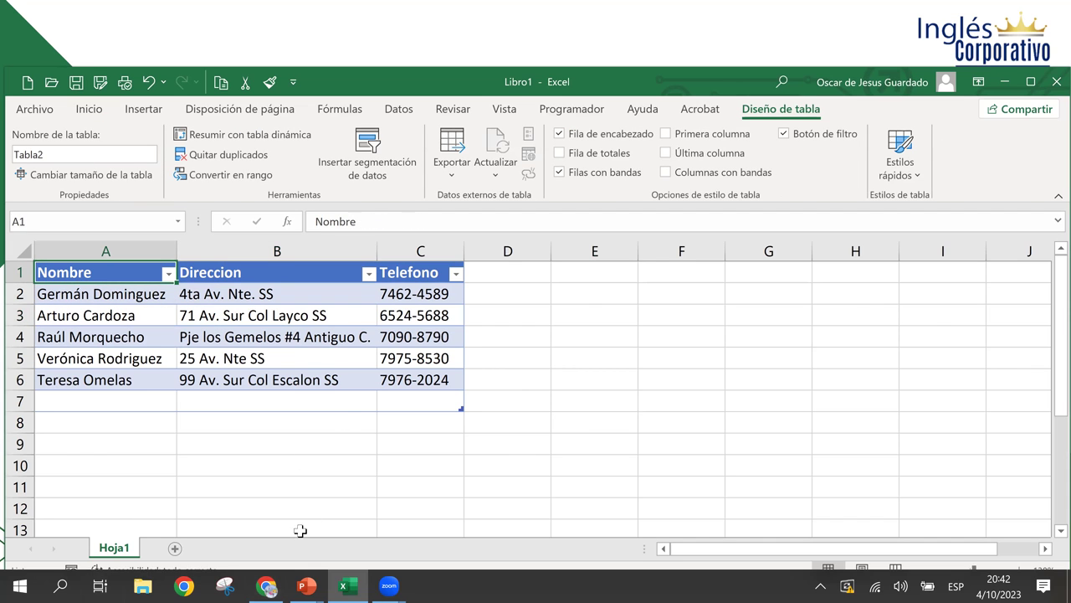
click(277, 590)
click(276, 590)
click(258, 359)
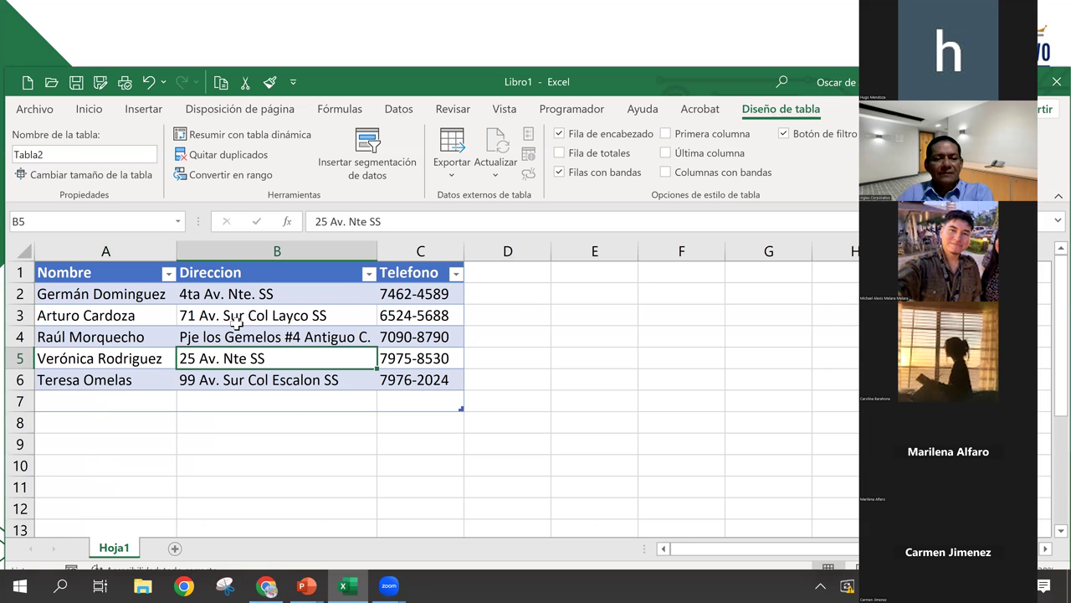
click(236, 323)
click(268, 587)
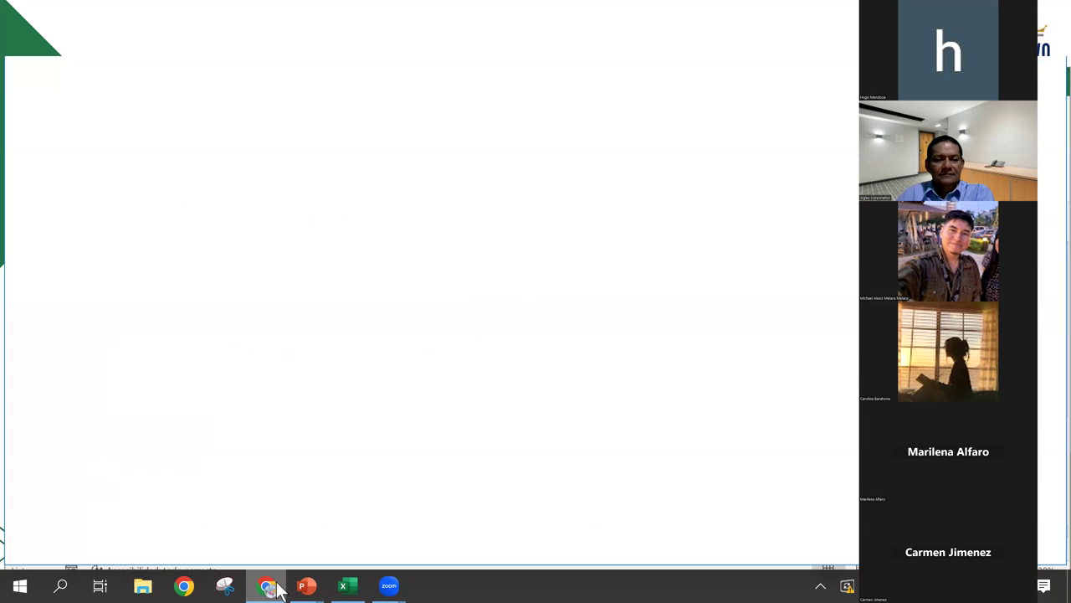
click(268, 588)
mouse_move(306, 586)
click(226, 502)
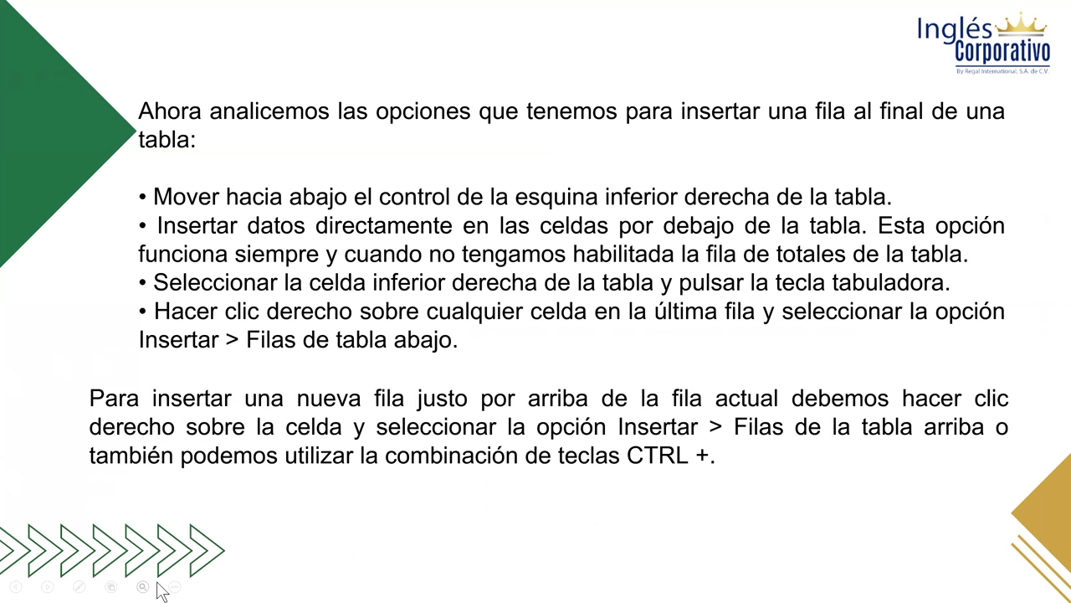
key(alt+Tab)
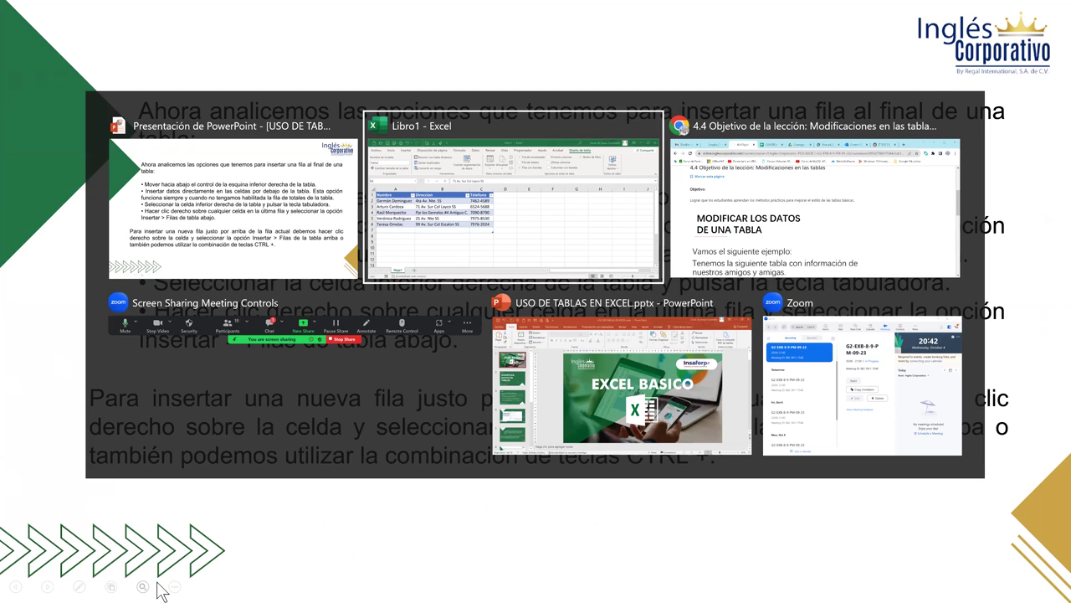
click(291, 408)
click(111, 401)
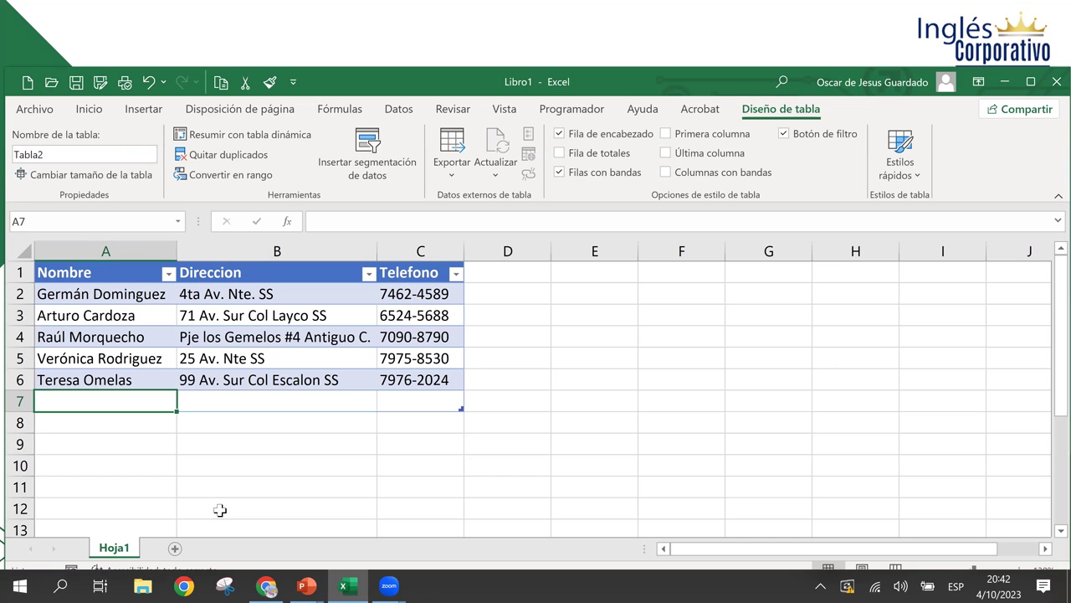
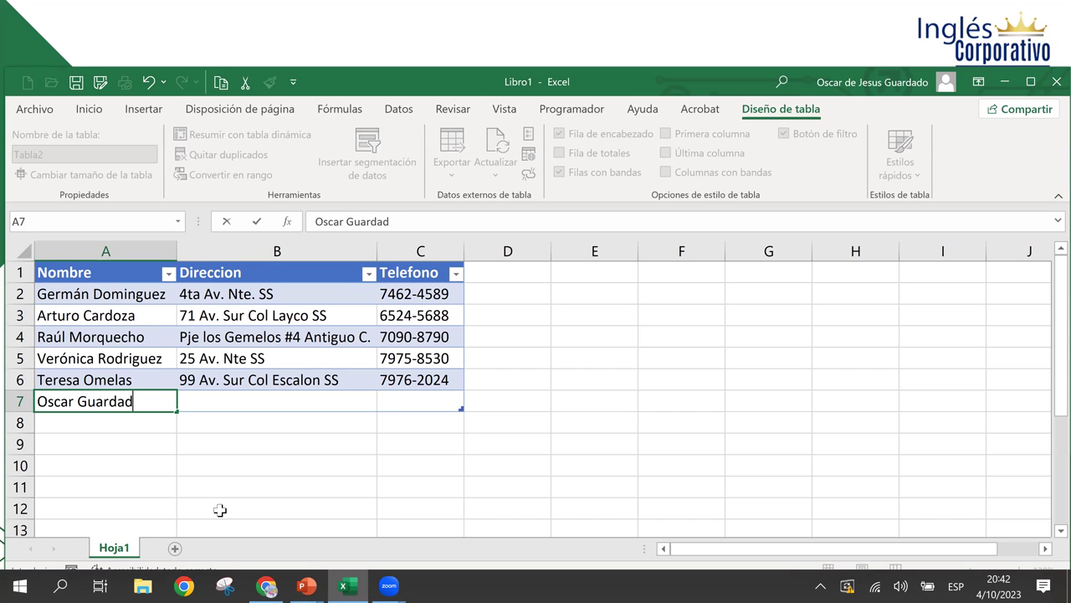
- Fill row 7 with the new contact's name, a placeholder address and a phone number
key(Tab)
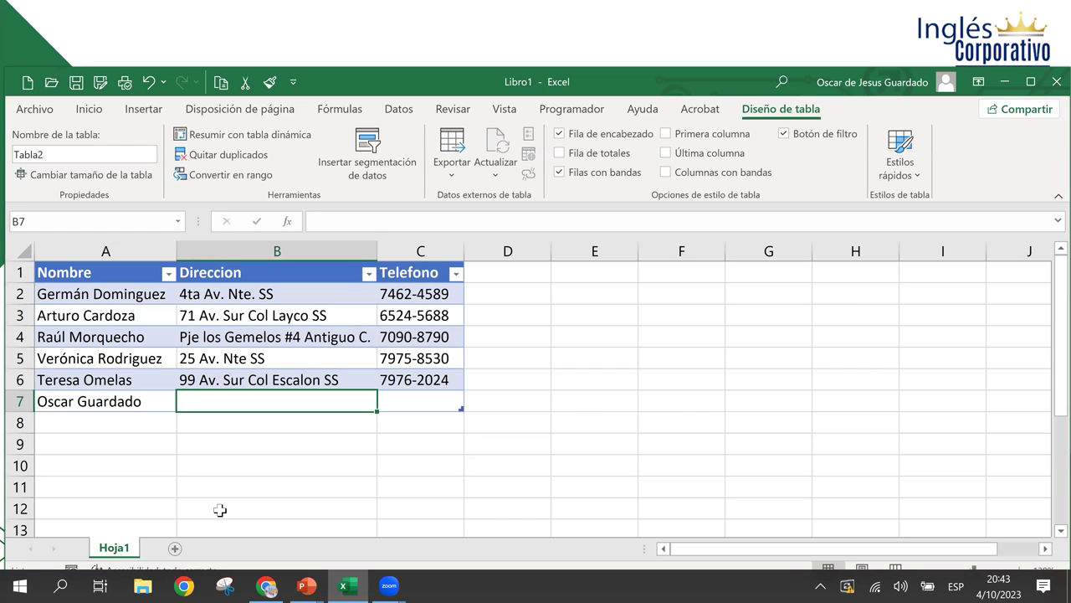
text(dasdsad)
key(Tab)
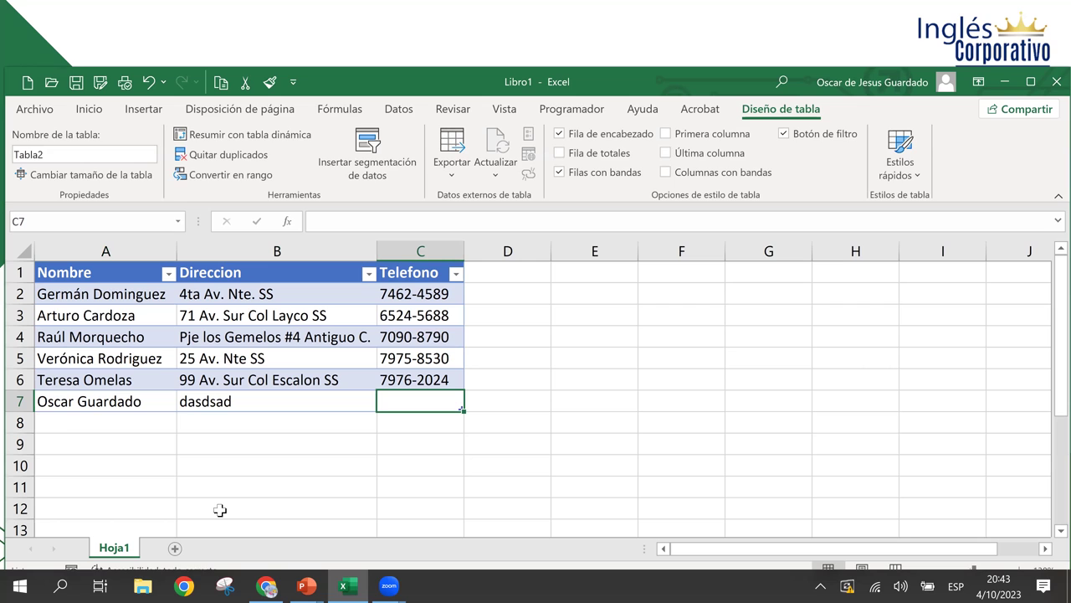
text(4941+5151)
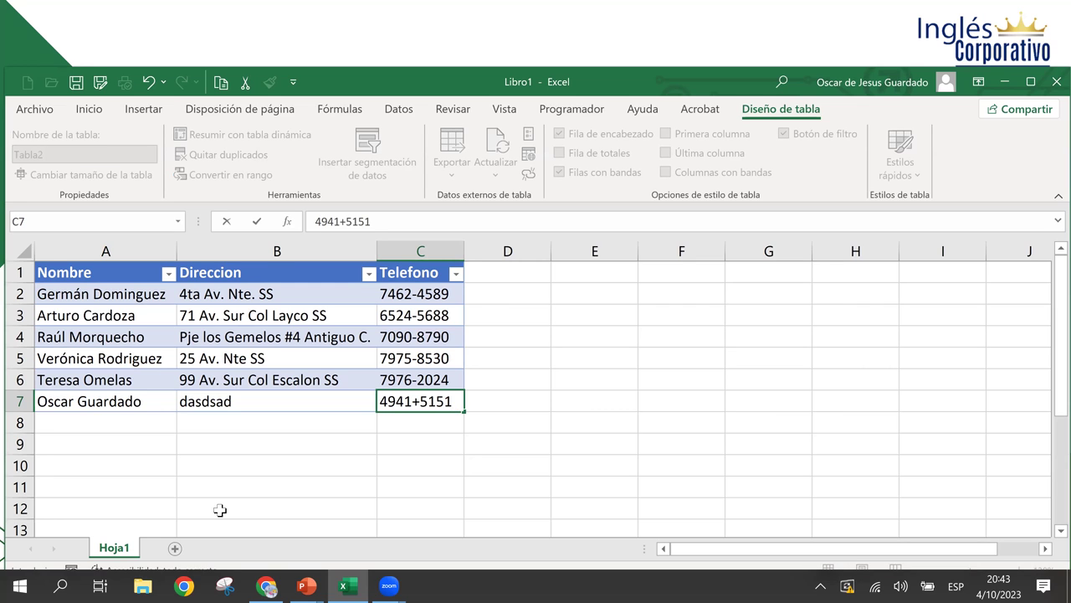
key(Return)
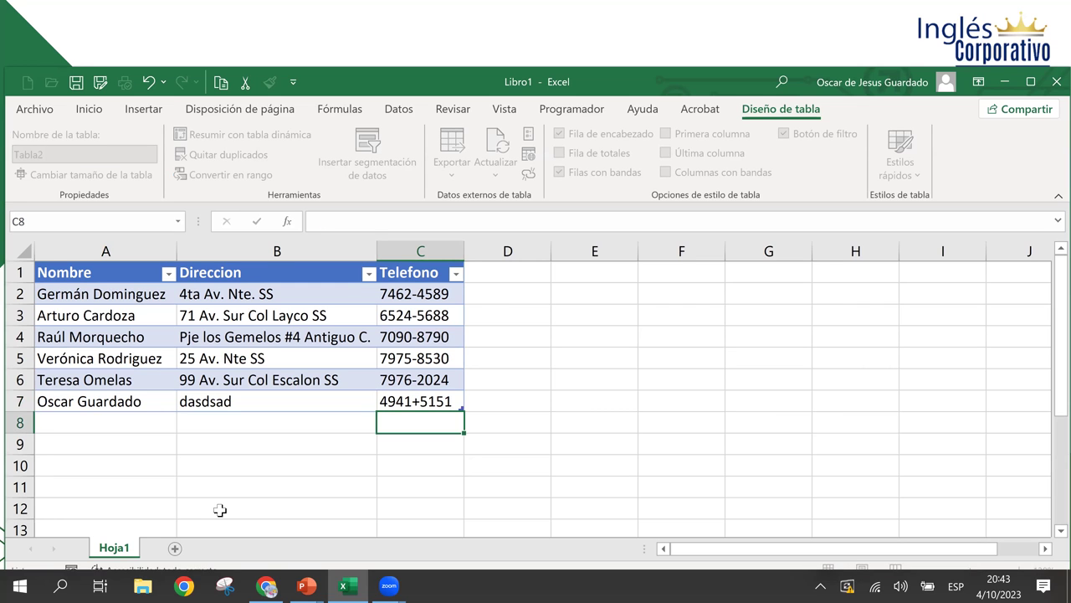
- Review the new row's entries, then return to the slideshow
key(Up)
key(Left)
key(Left)
key(Right)
key(Down)
key(Right)
key(Up)
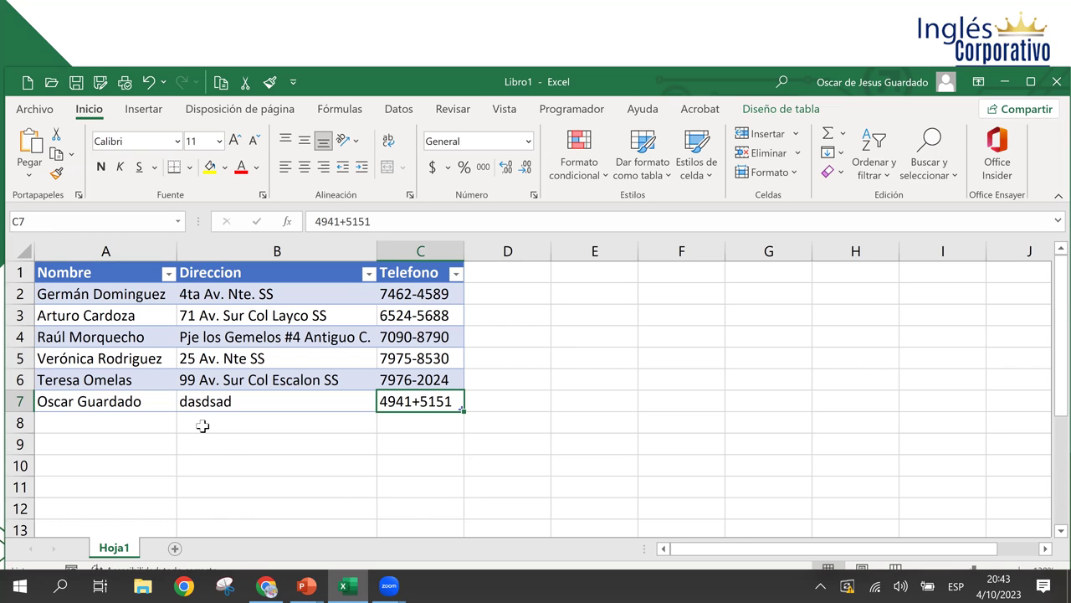
click(183, 401)
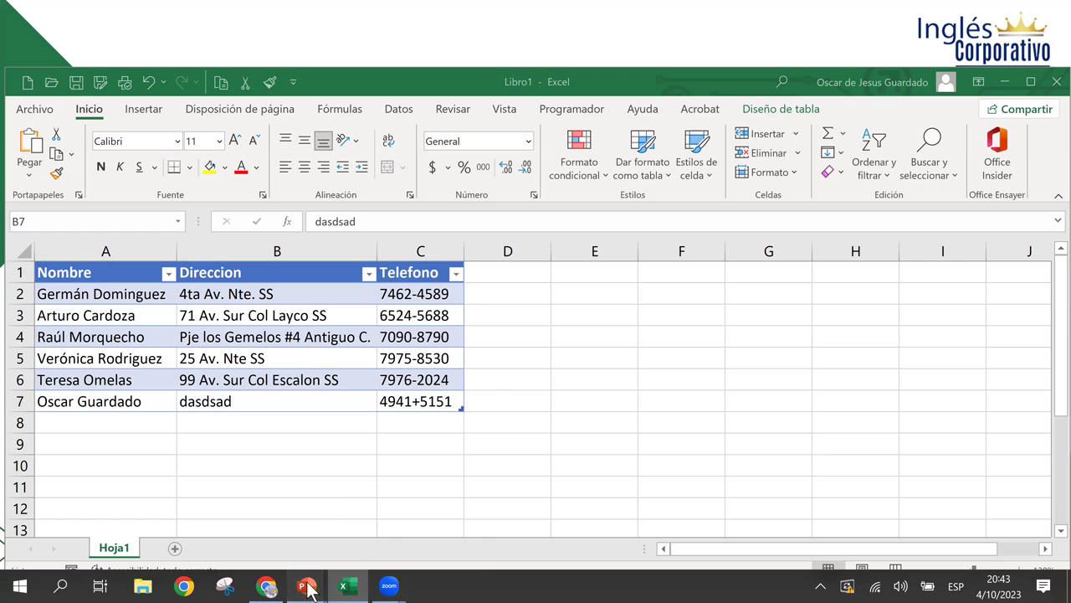
click(350, 542)
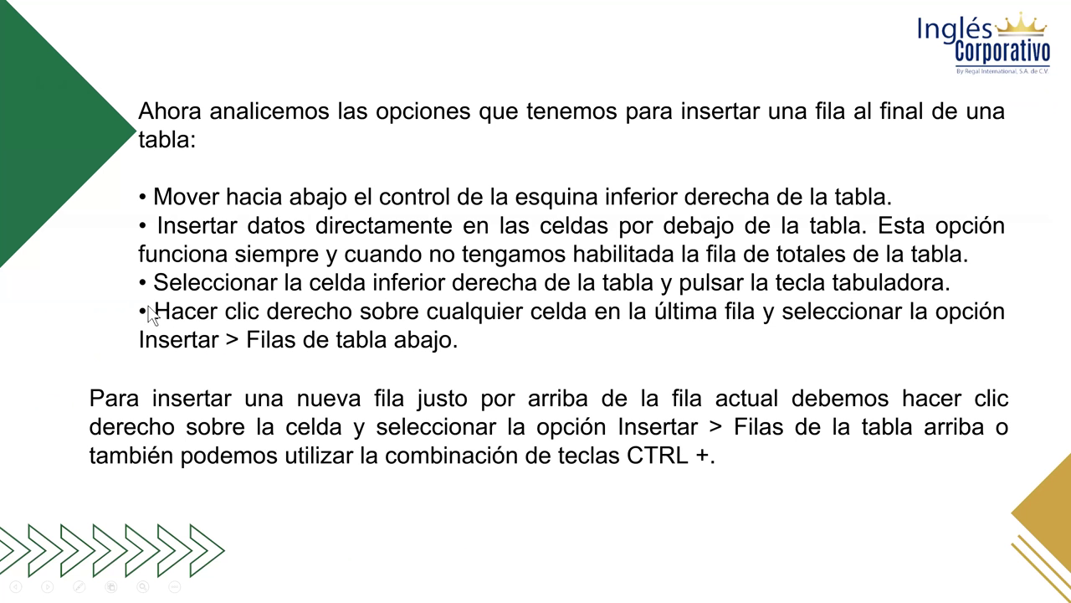
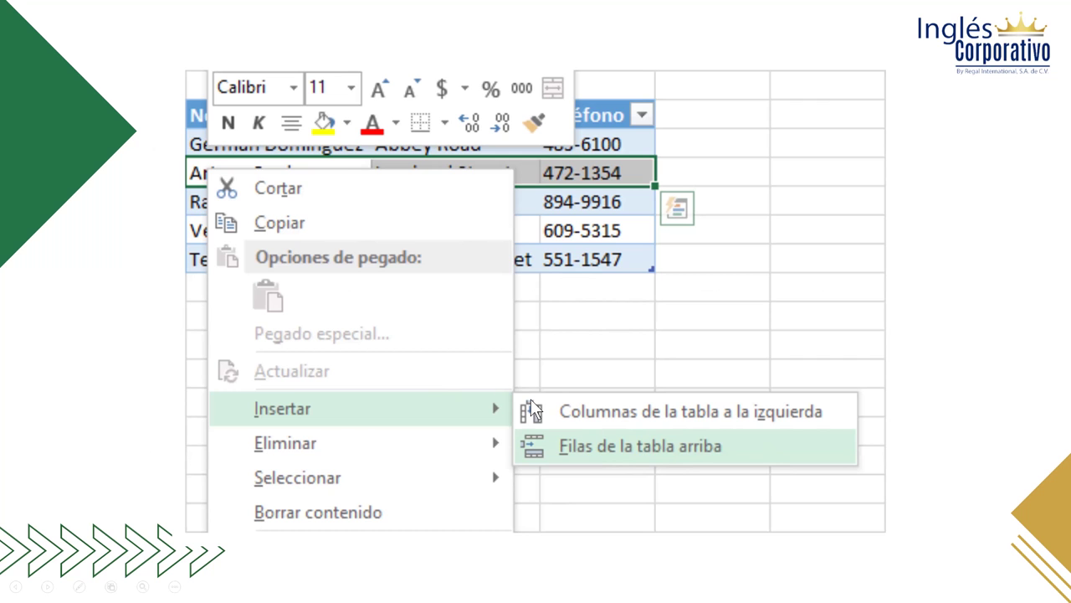
- Advance to the 'Eliminar filas y columnas de una tabla' slide and switch toward the Excel workbook
click(930, 445)
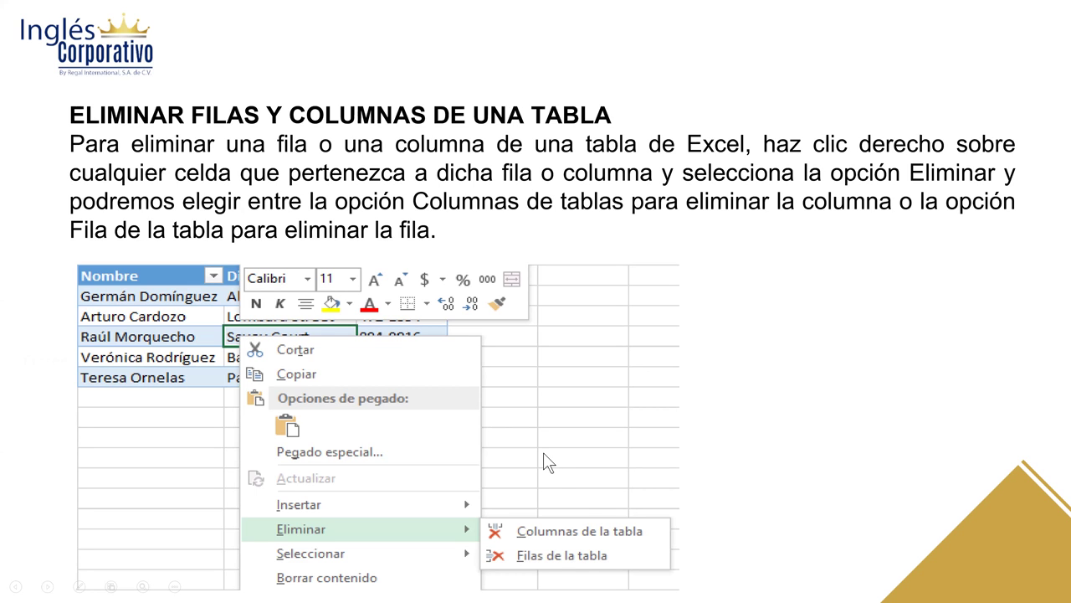
key(alt+Tab)
key(alt+Tab)
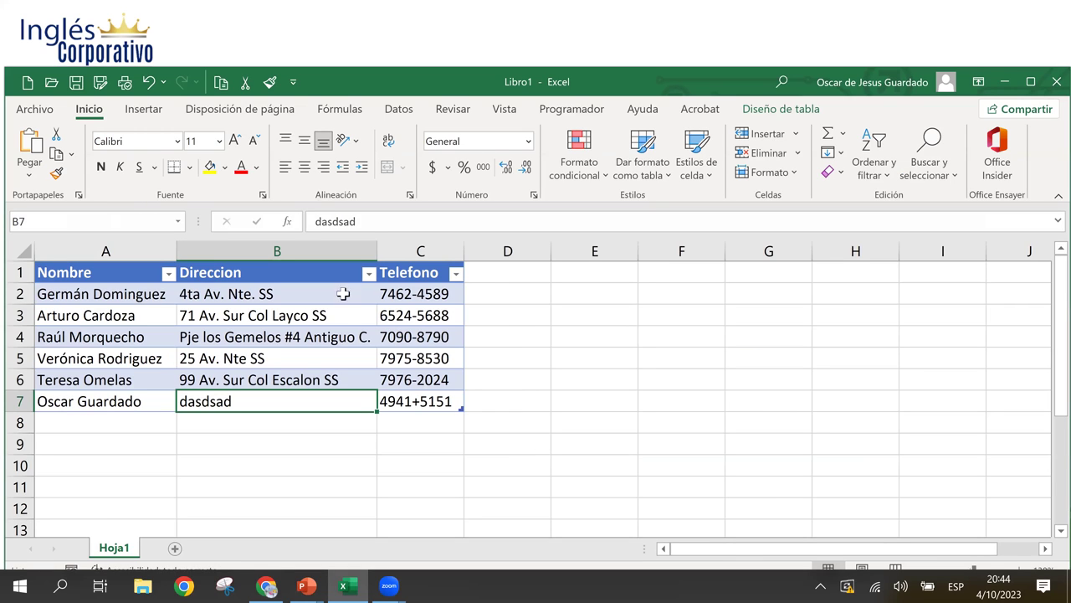
- Clear the contents of row 7 in the friends table
click(189, 299)
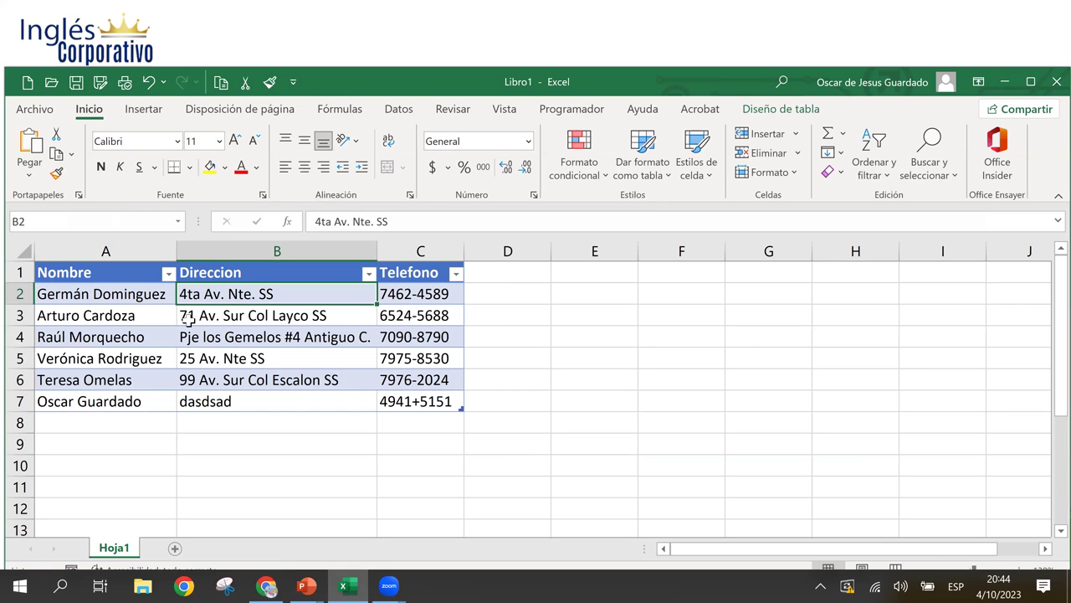
click(227, 366)
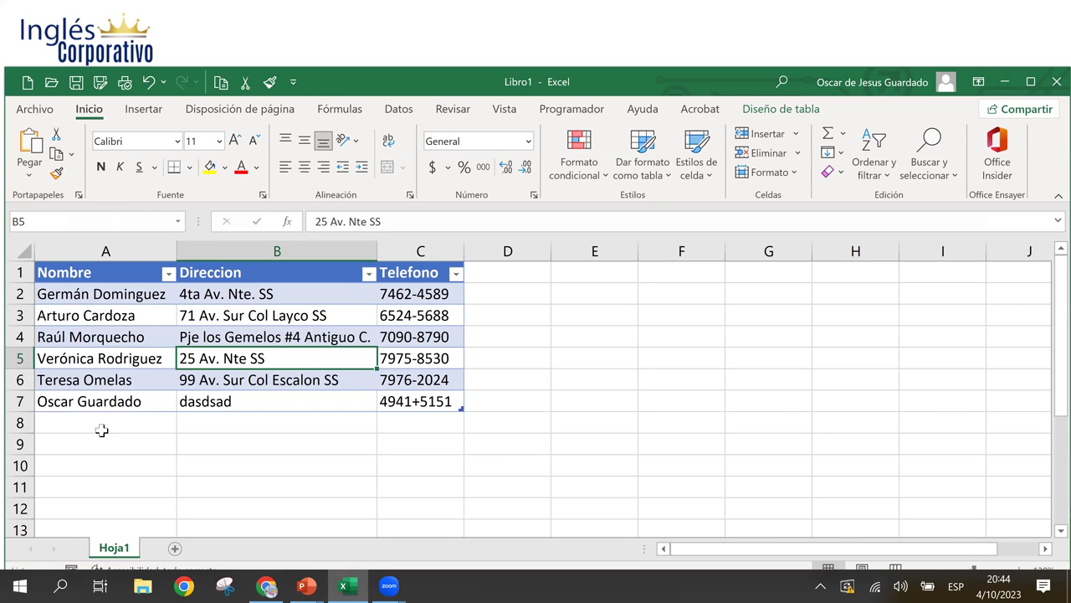
click(39, 401)
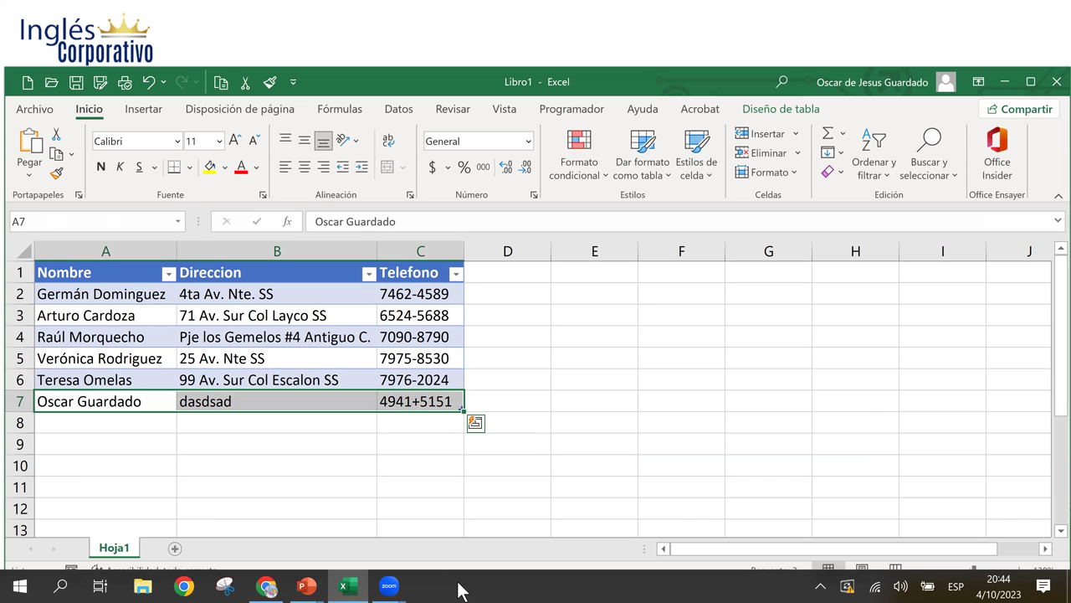
key(Delete)
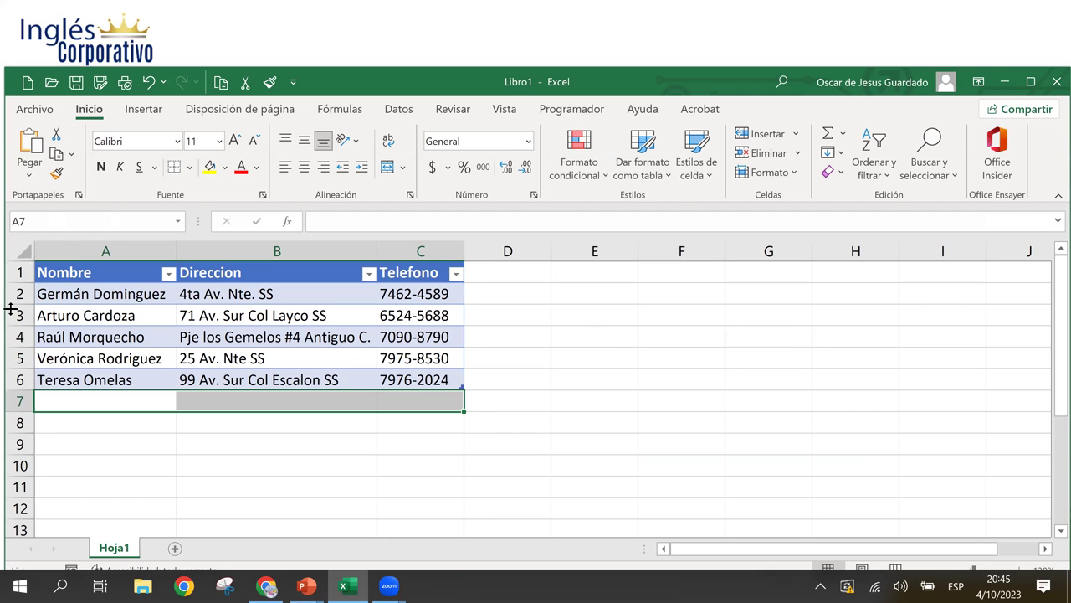
- Delete table row 3 with Ctrl+-, then delete the Direccion column
click(102, 313)
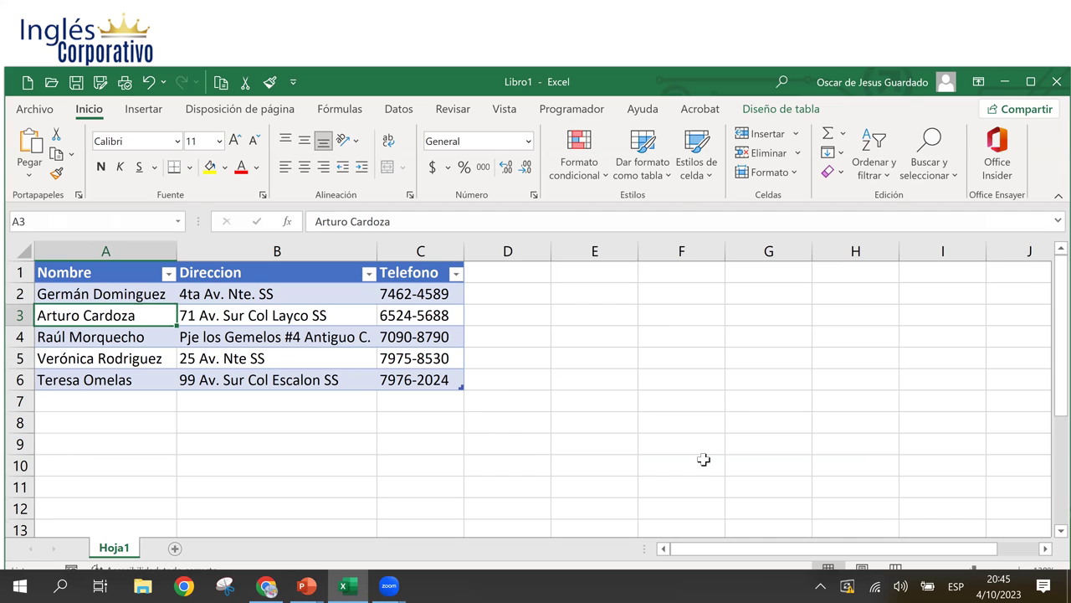
key(ctrl+minus)
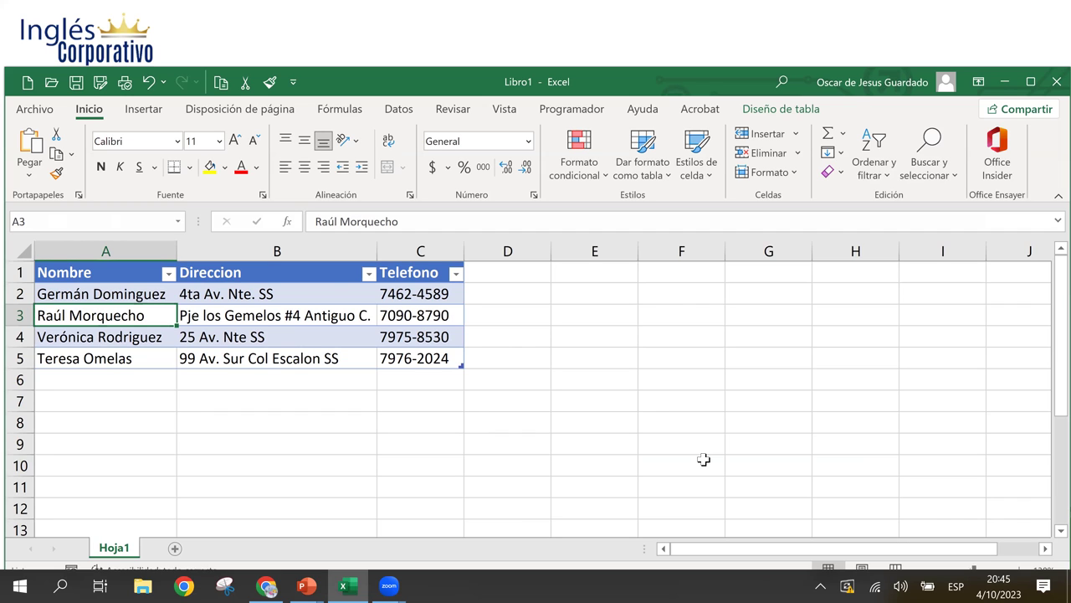
click(276, 250)
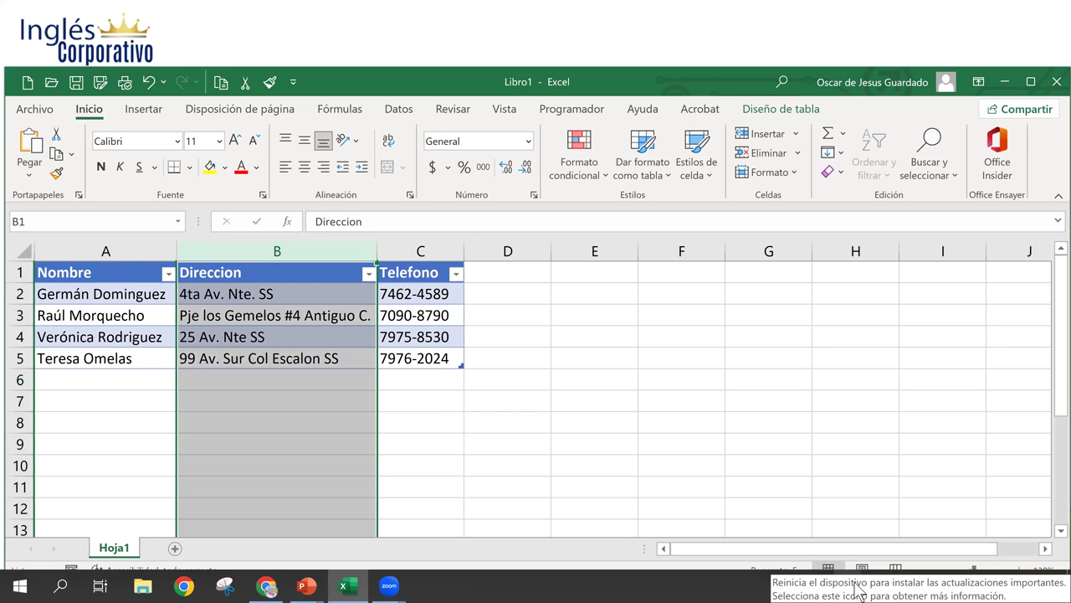
key(ctrl+minus)
click(224, 294)
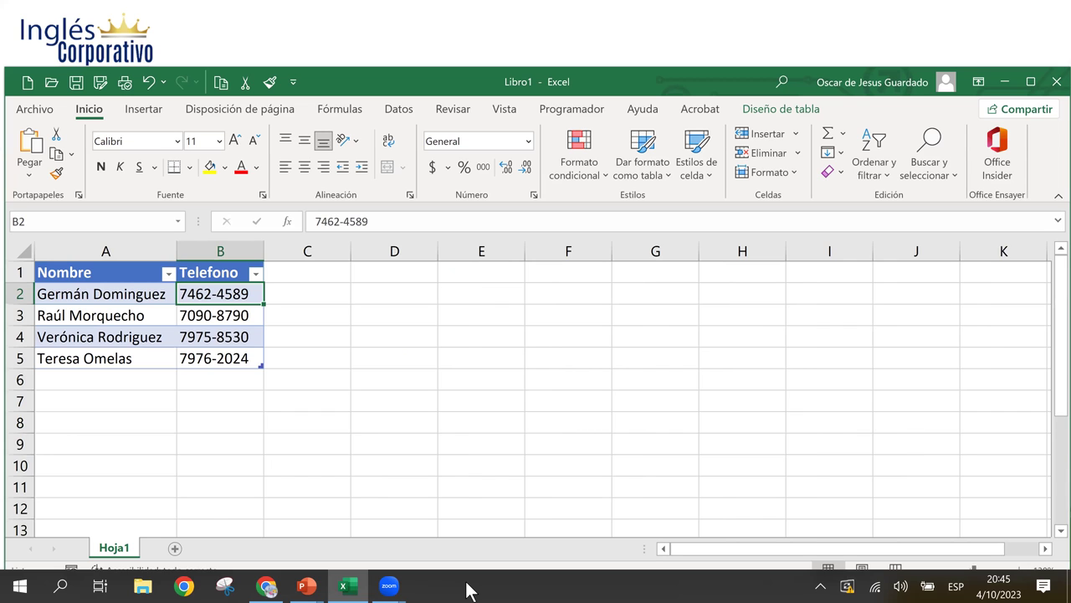
- Undo the deletions and the clearing to restore all six entries
key(ctrl+z)
key(ctrl+z)
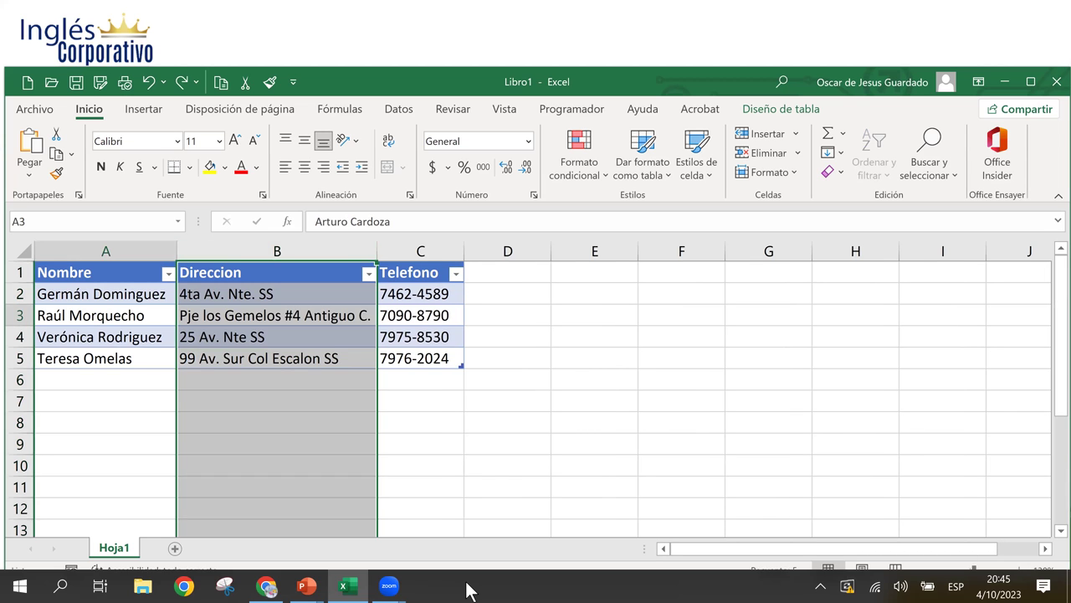
key(ctrl+z)
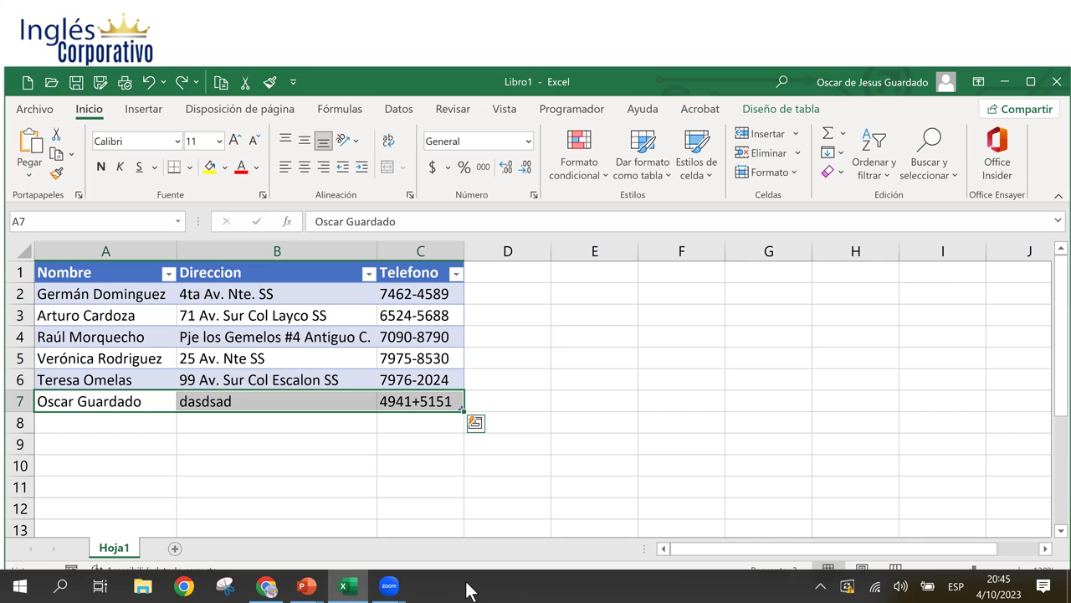
click(321, 356)
click(316, 316)
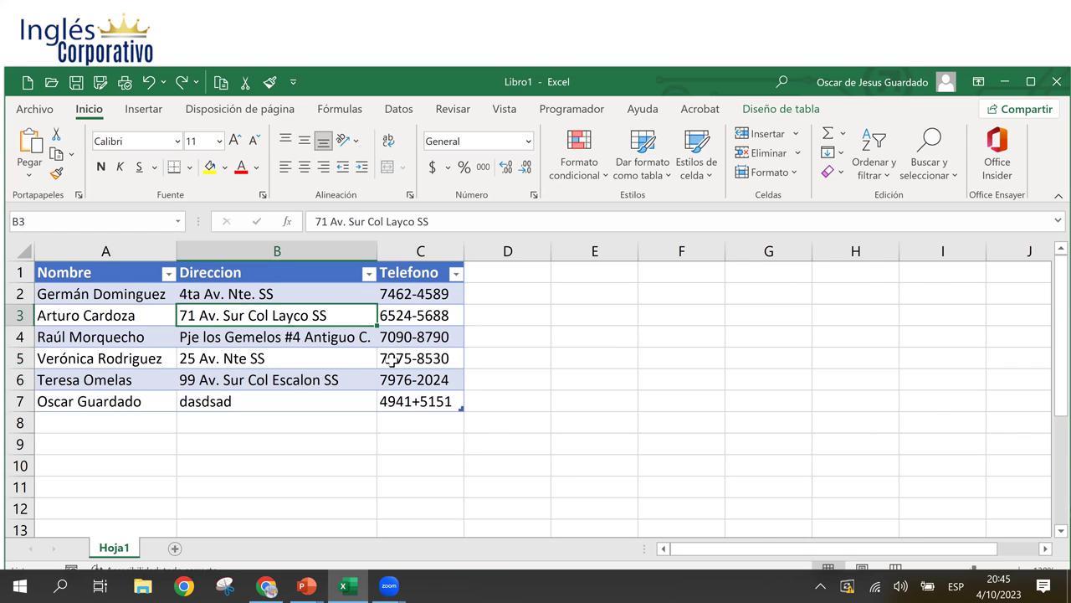
click(392, 358)
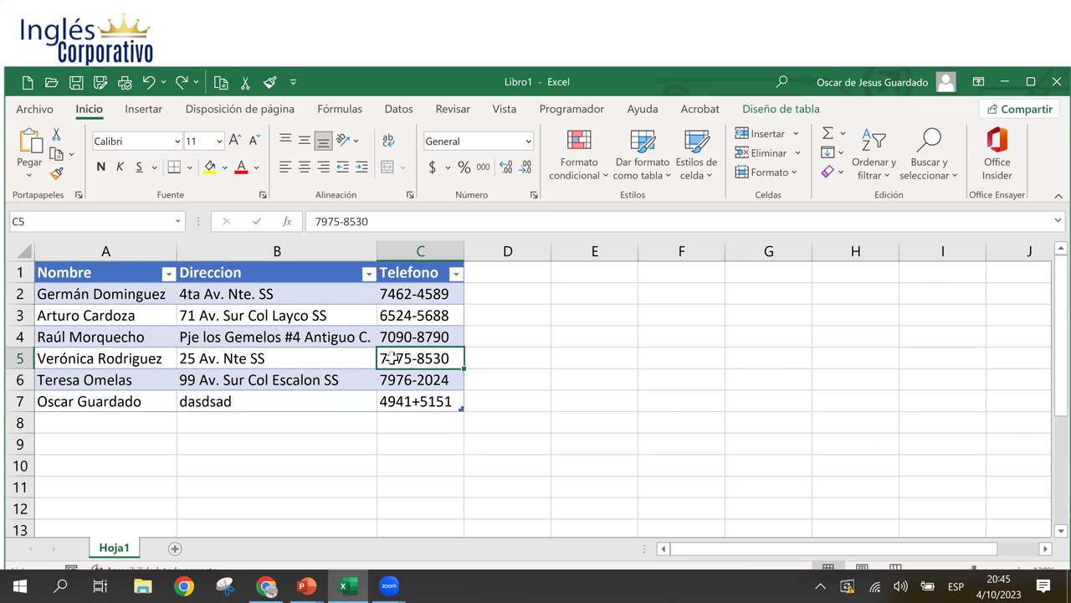
click(298, 318)
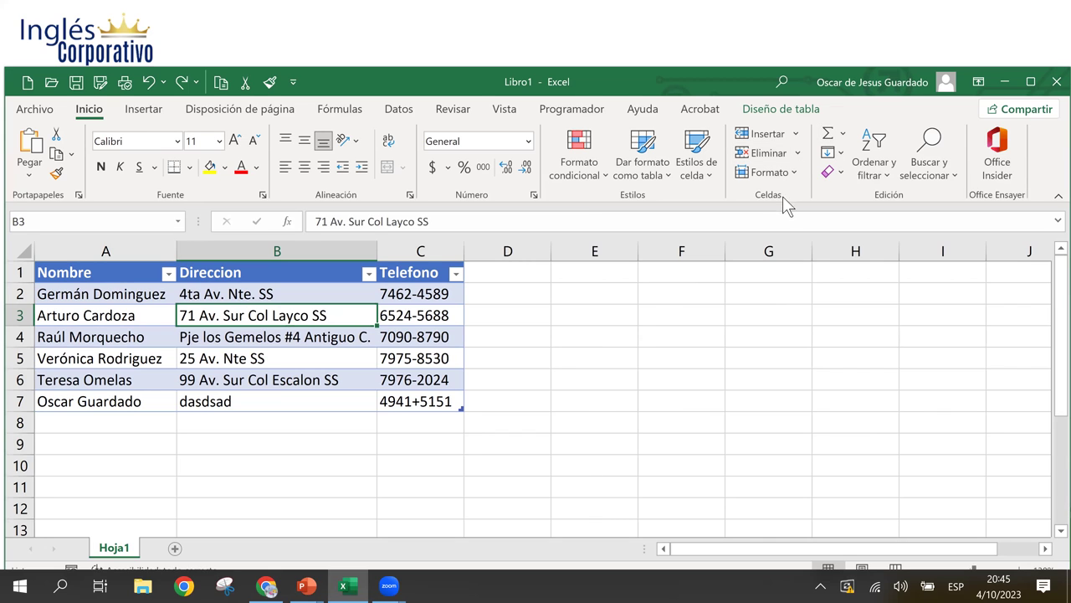
click(799, 157)
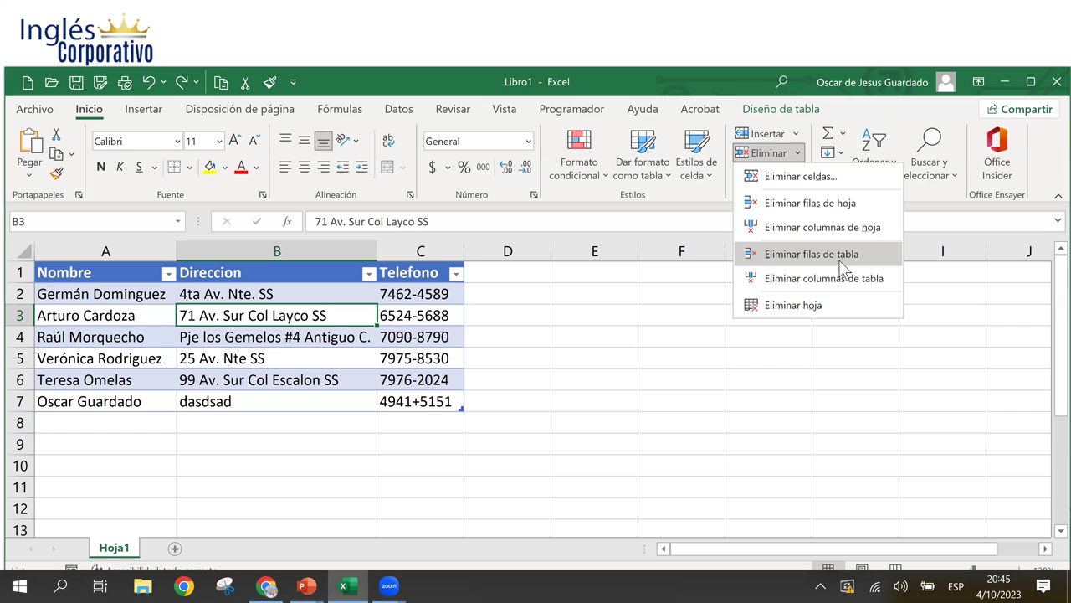
click(234, 320)
click(98, 314)
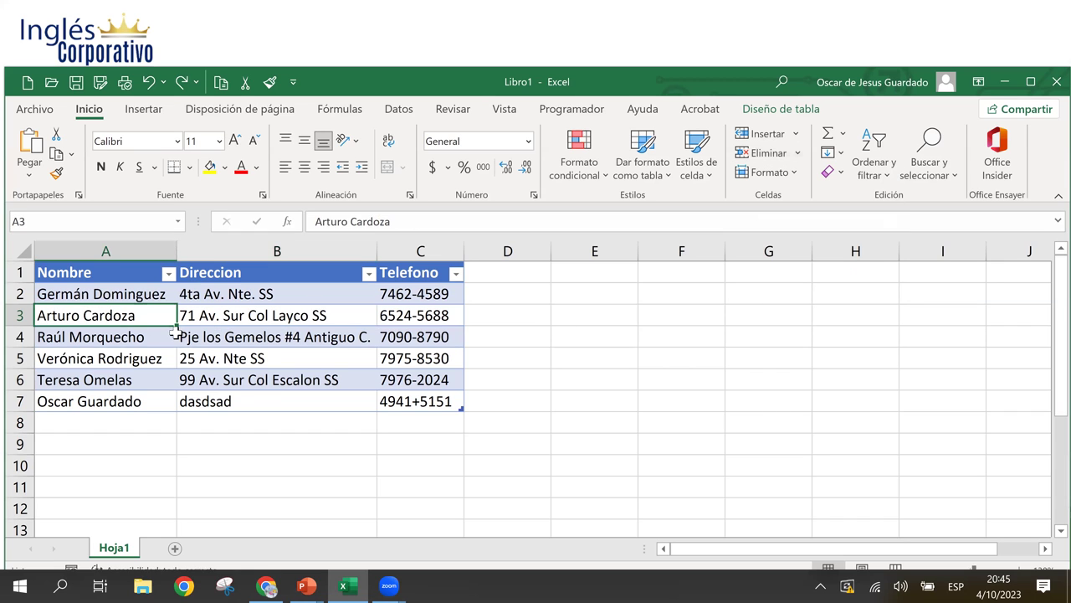
drag(101, 318, 114, 335)
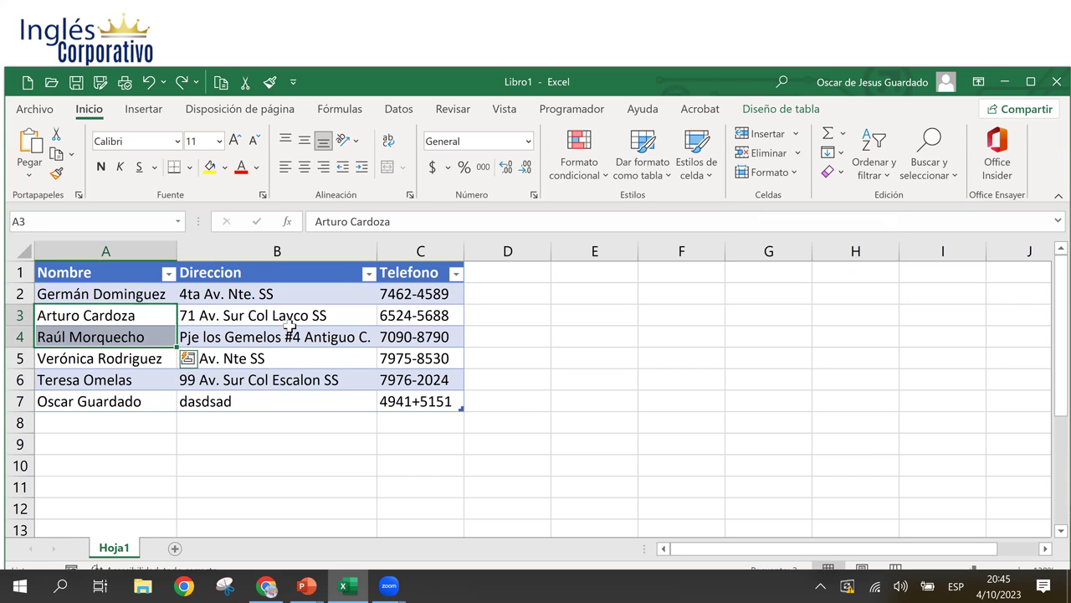
click(799, 154)
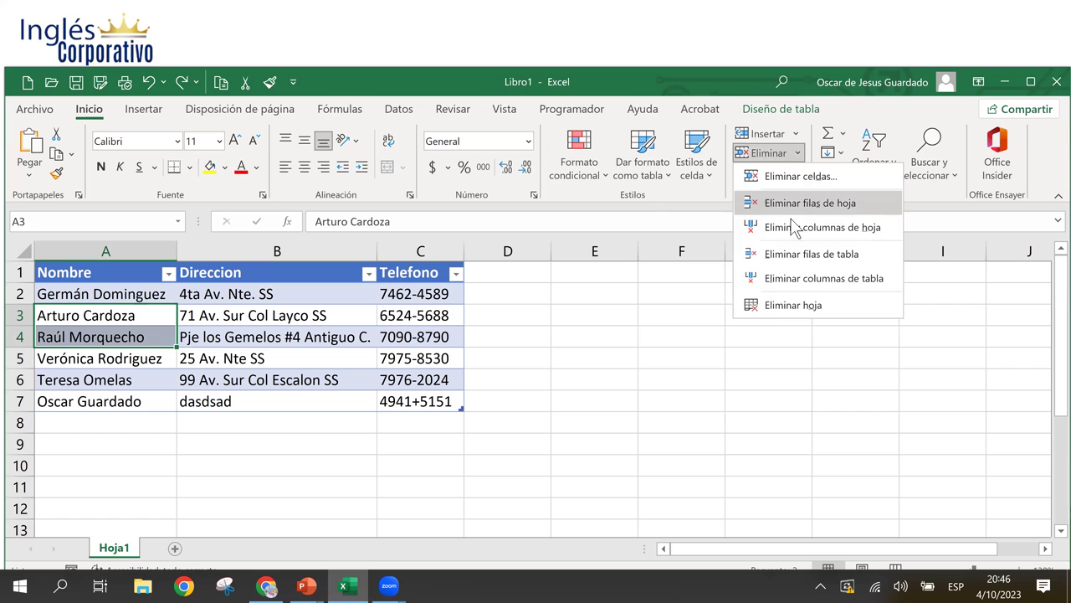
click(818, 261)
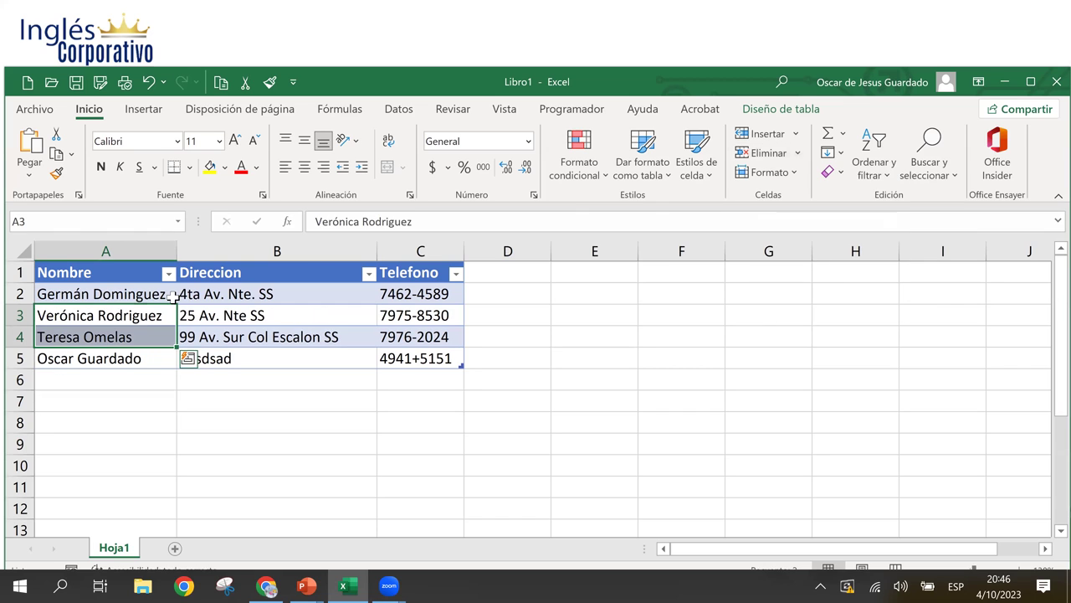
click(230, 318)
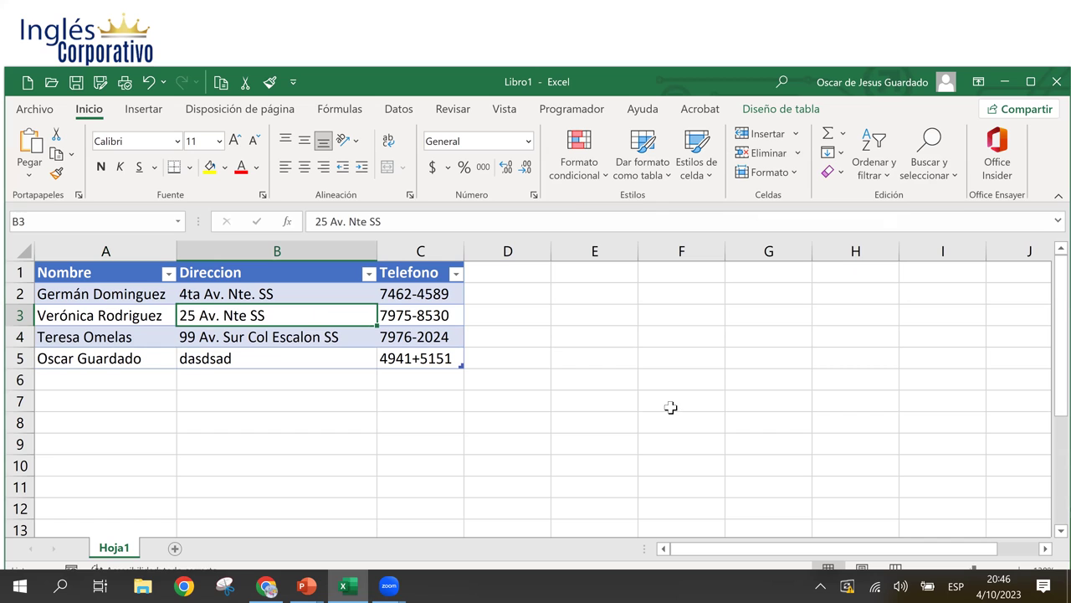
key(ctrl+z)
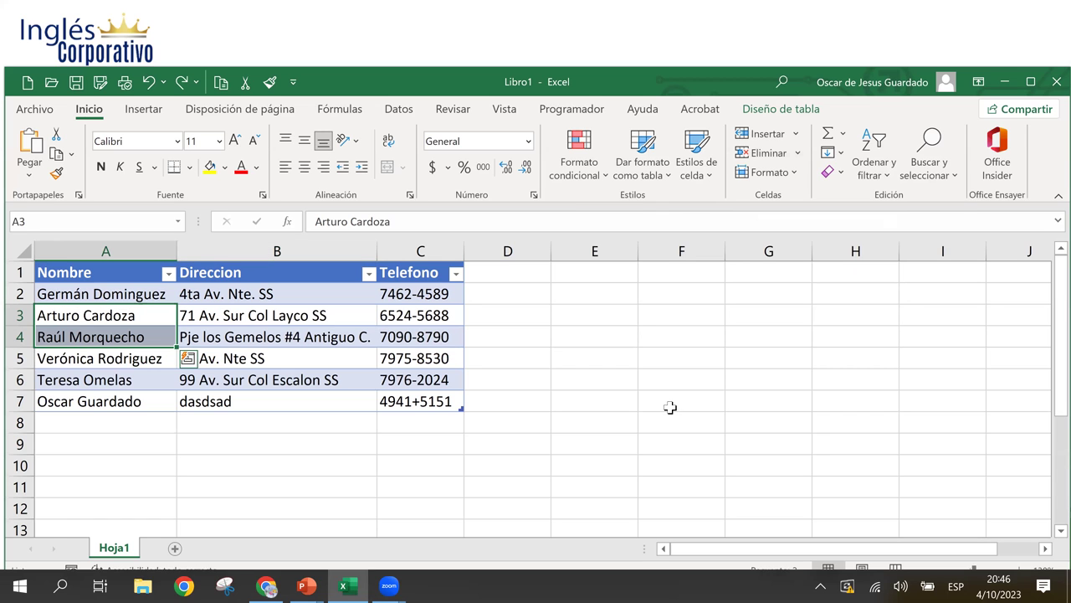
click(307, 317)
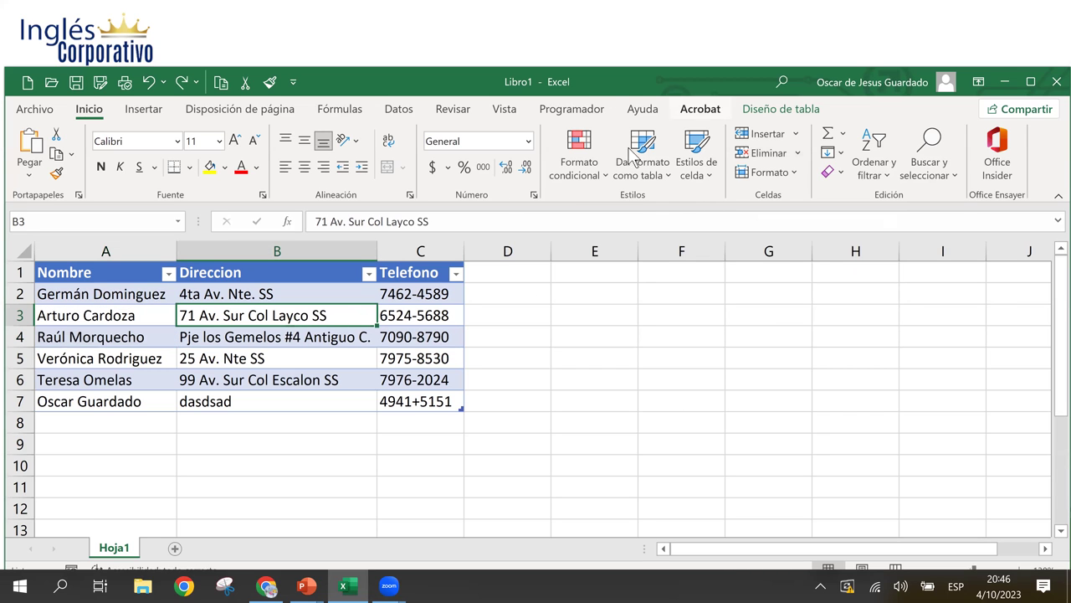
click(797, 136)
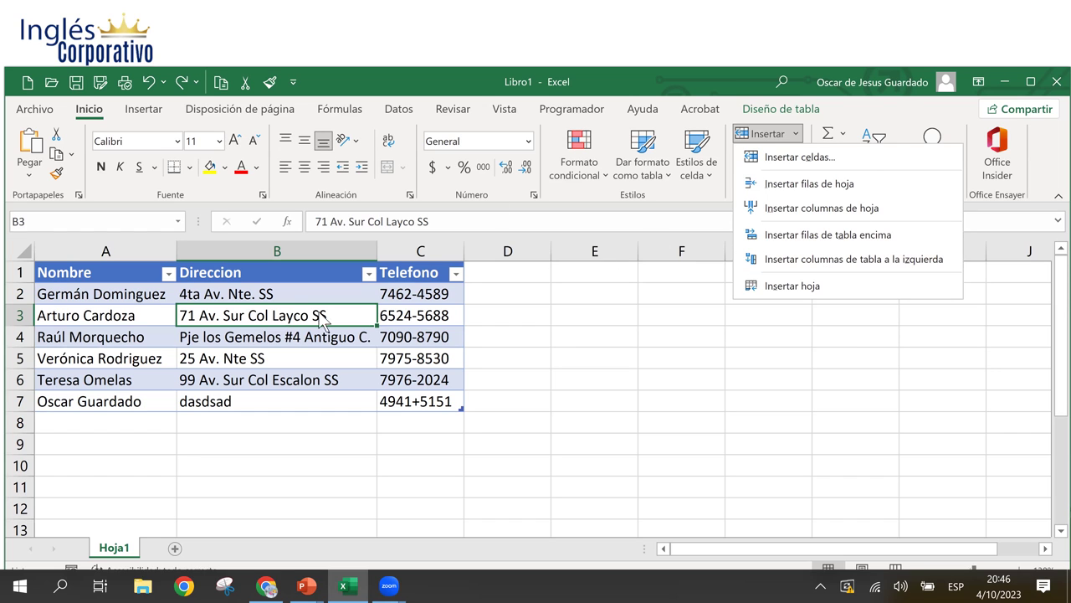
click(259, 356)
click(251, 300)
click(262, 352)
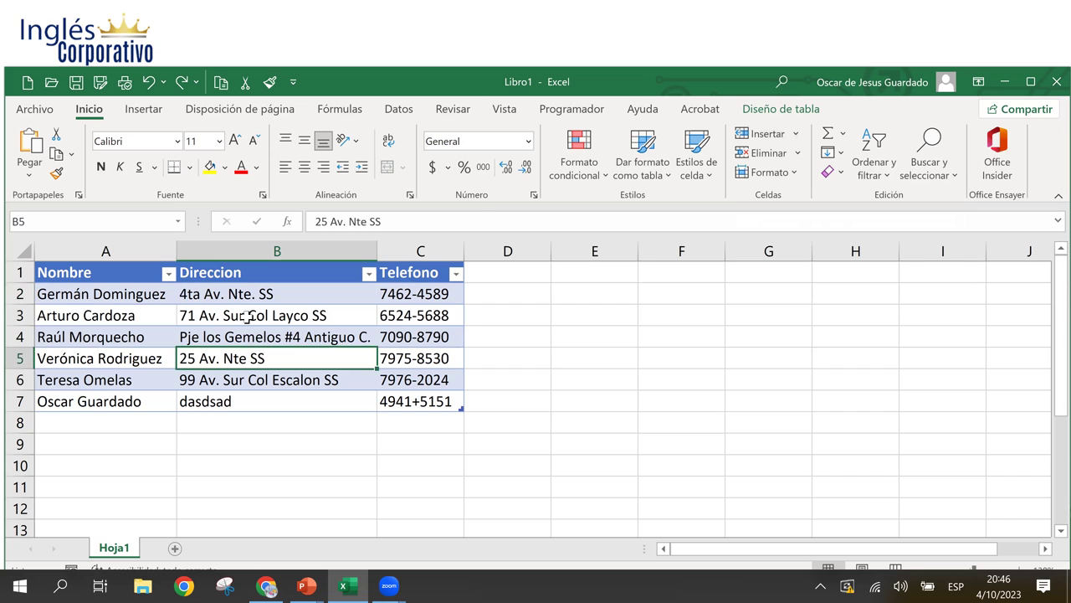
click(248, 317)
click(259, 334)
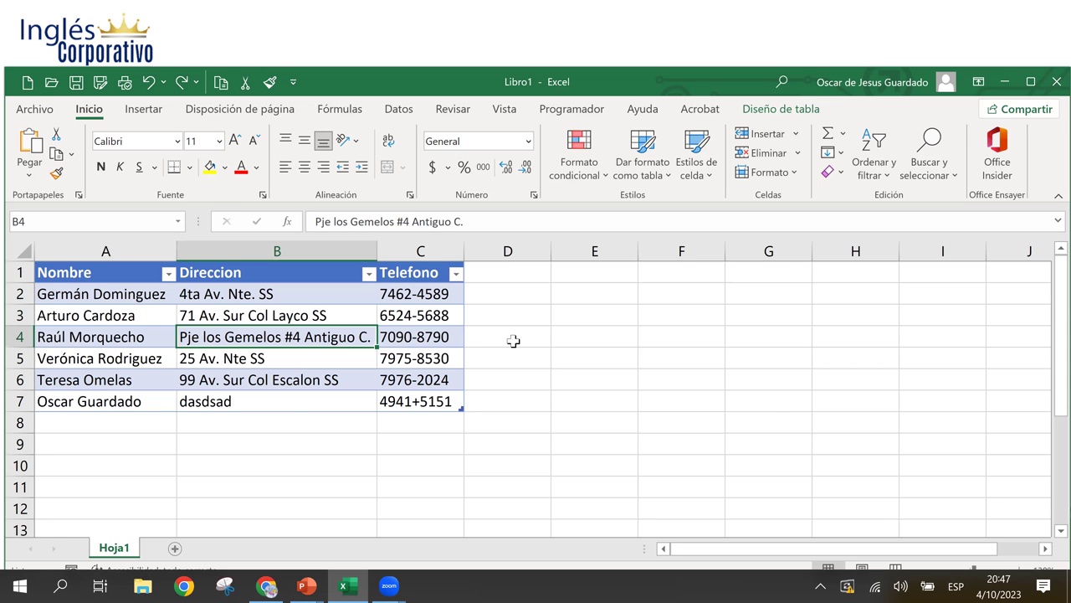
- Show the slide on CTRL – and CTRL + Barra espaciadora deletion shortcuts, then return to Libro1
key(alt+Tab)
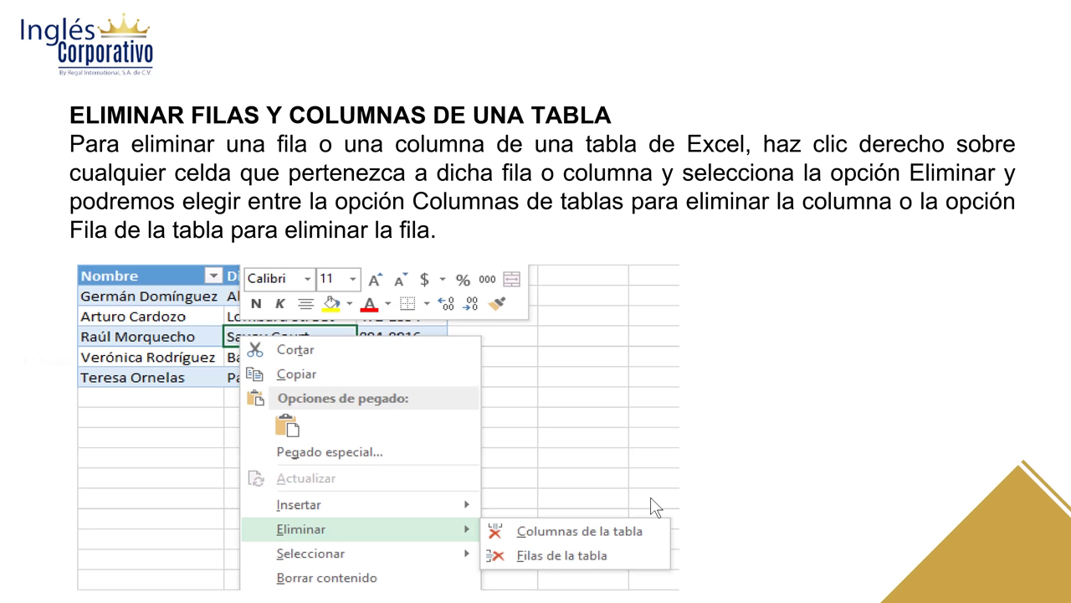
click(662, 461)
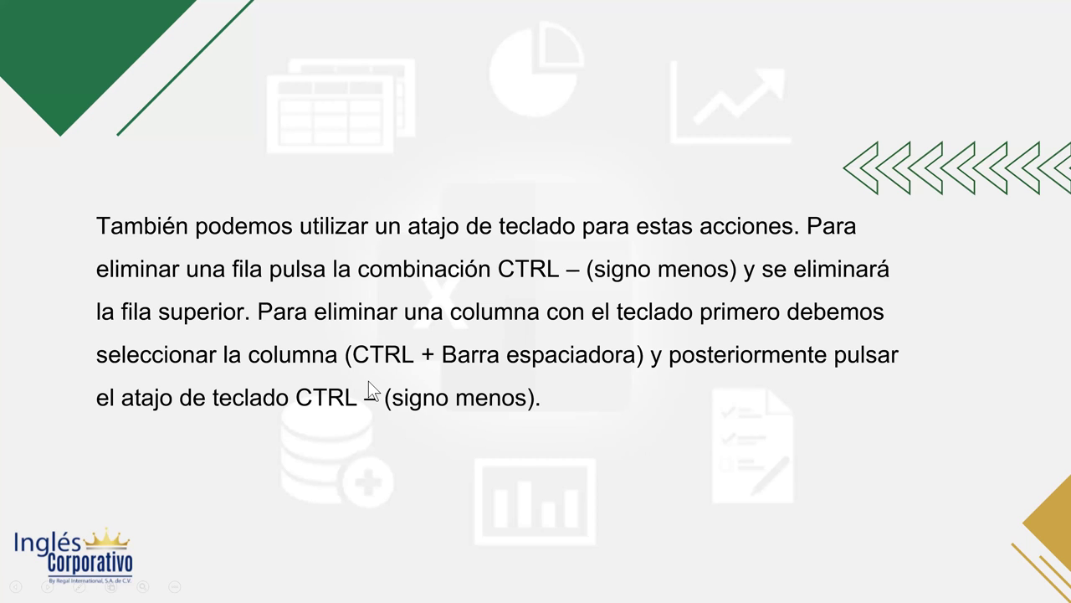
key(alt+Tab)
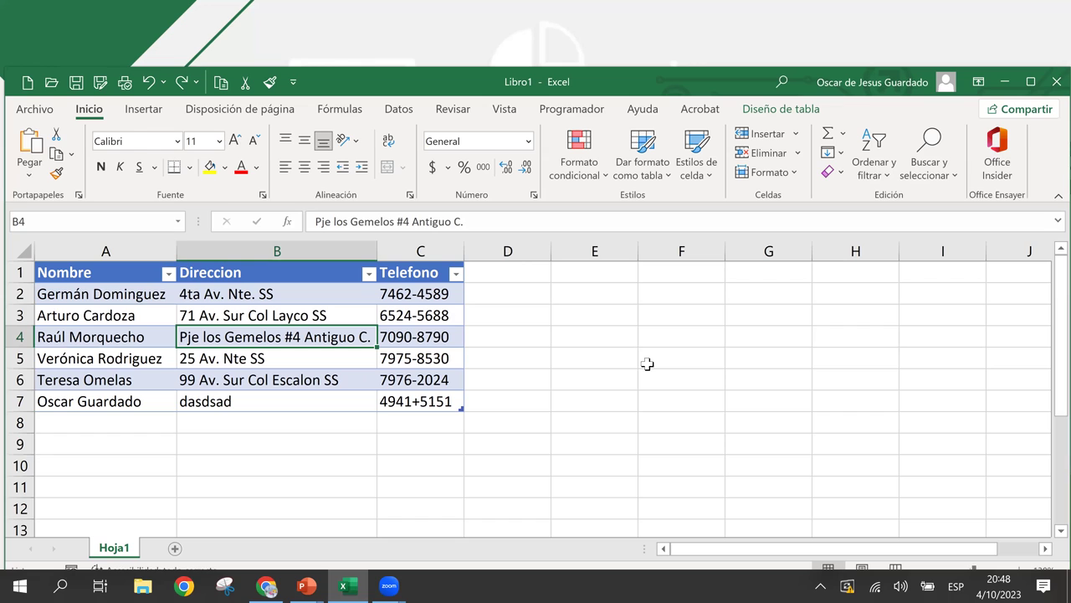
key(alt+space)
key(Escape)
click(282, 276)
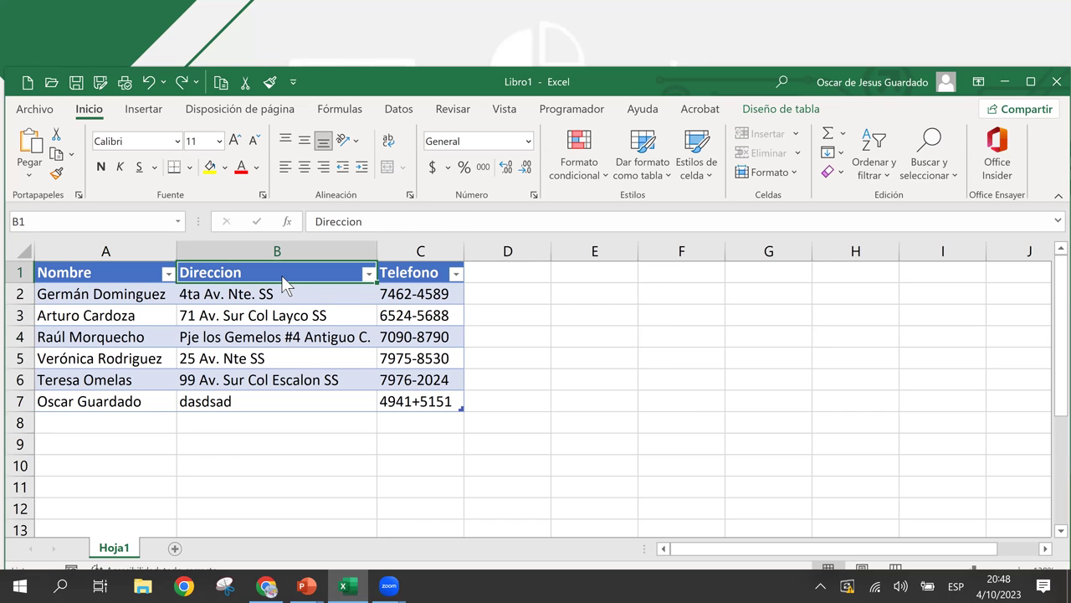
key(alt+space)
key(Escape)
click(276, 248)
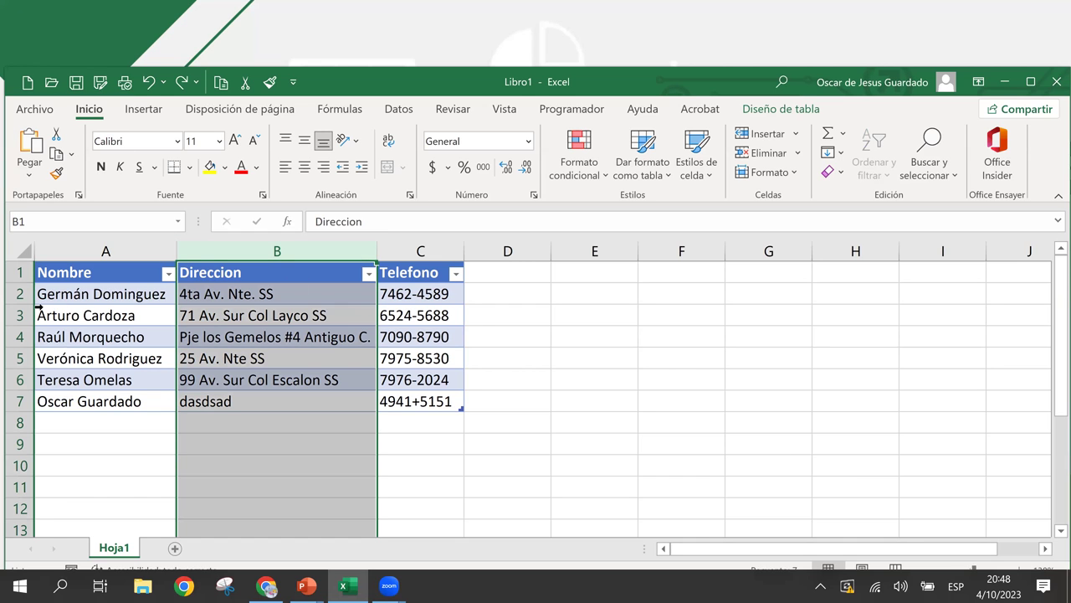
click(38, 308)
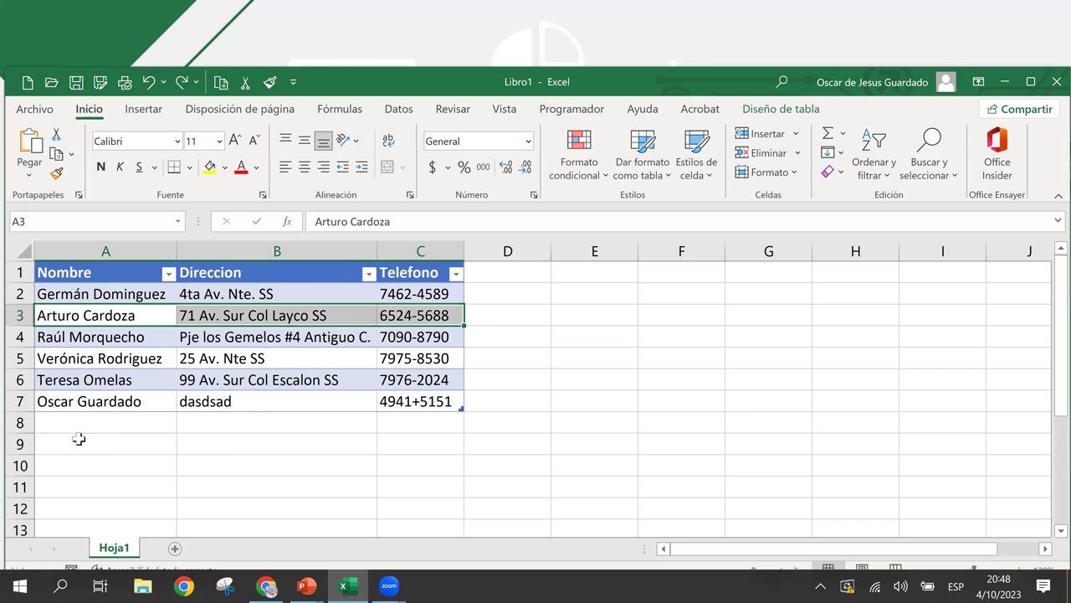
ctrl+click(39, 402)
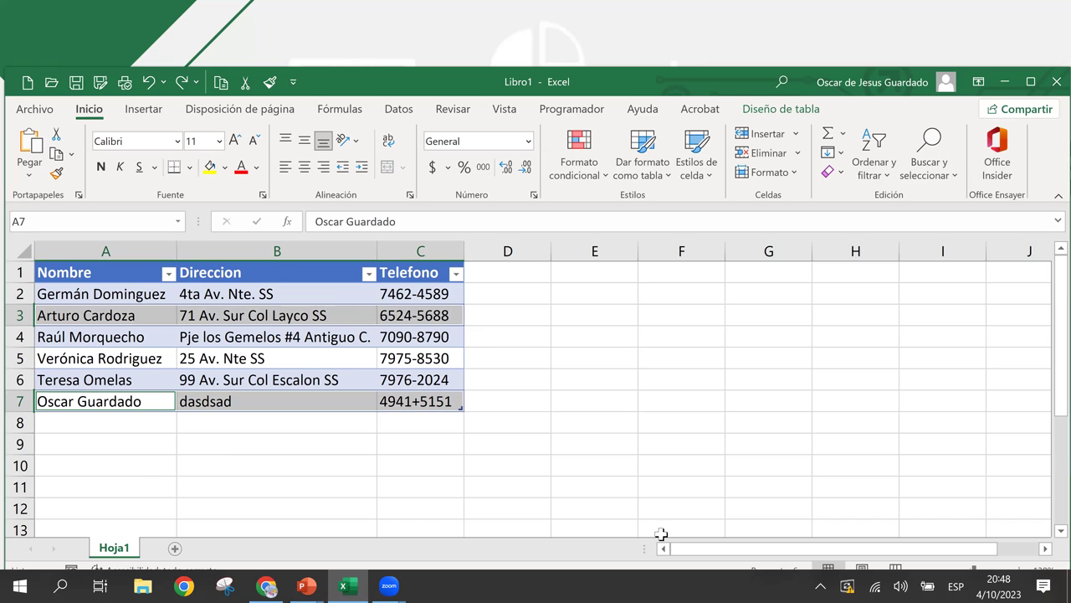
key(ctrl+minus)
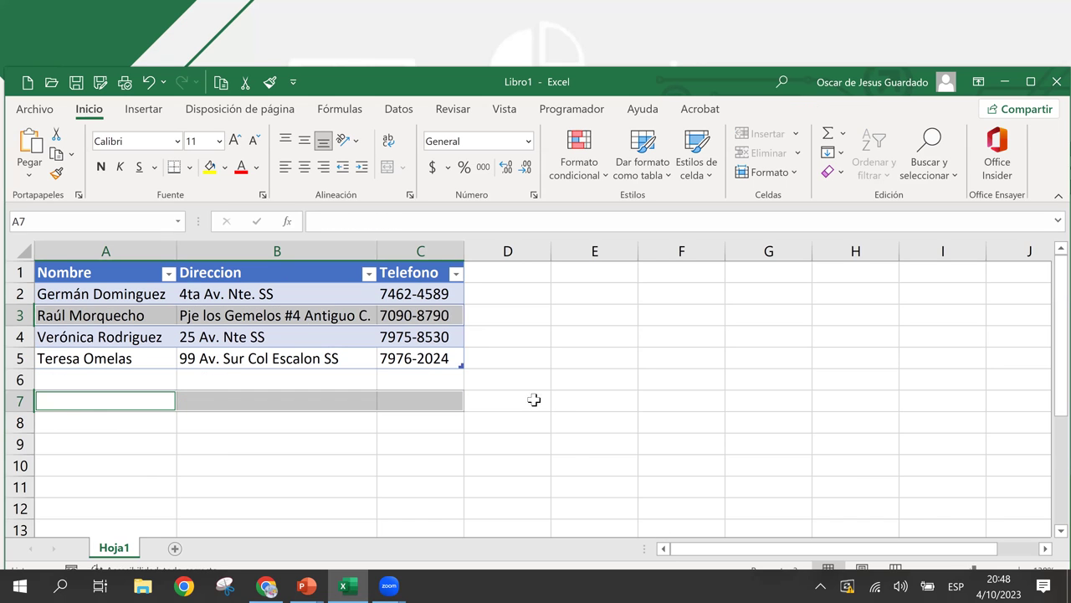
click(295, 358)
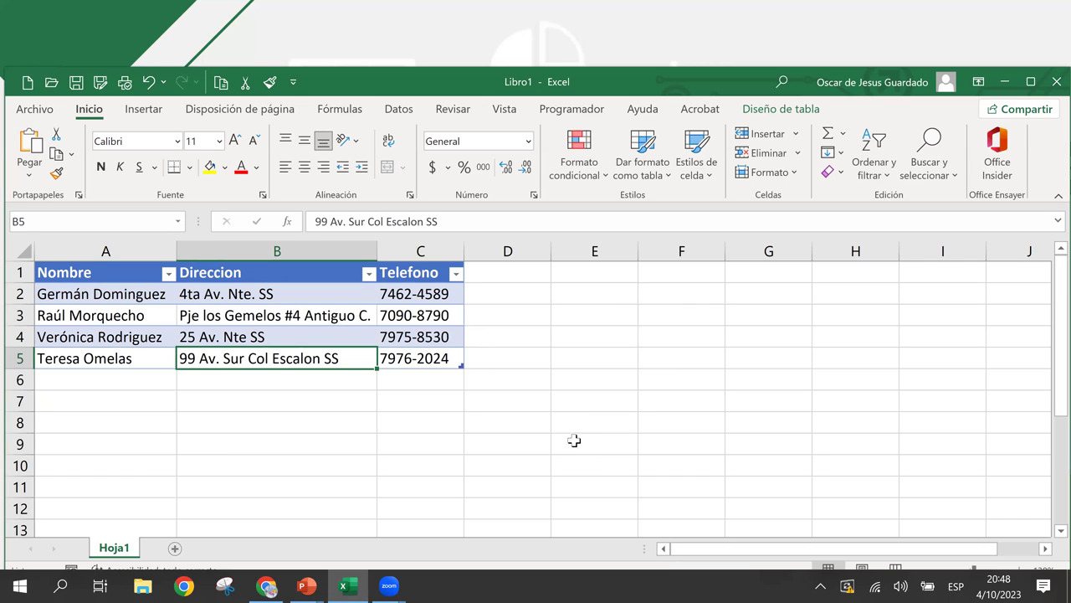
click(562, 381)
click(356, 293)
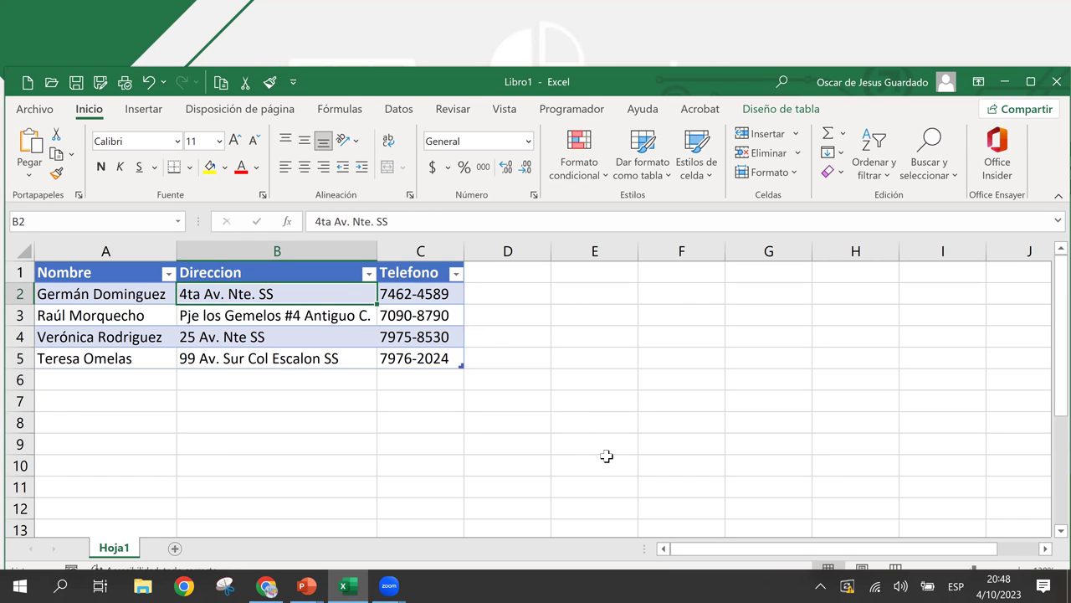
key(ctrl+z)
click(339, 297)
click(349, 323)
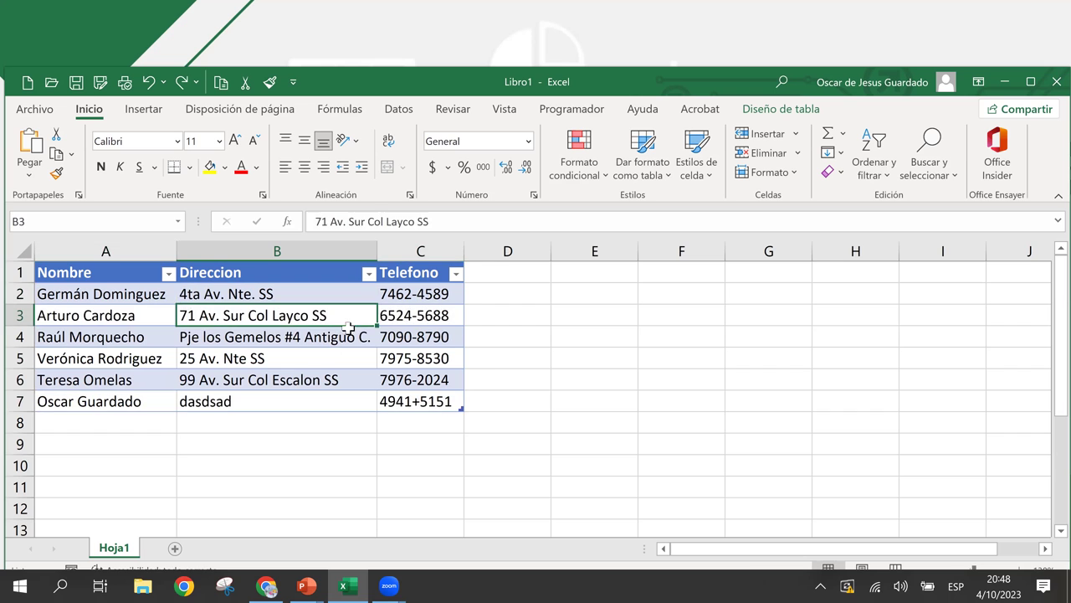
click(480, 376)
click(419, 337)
click(500, 419)
click(249, 306)
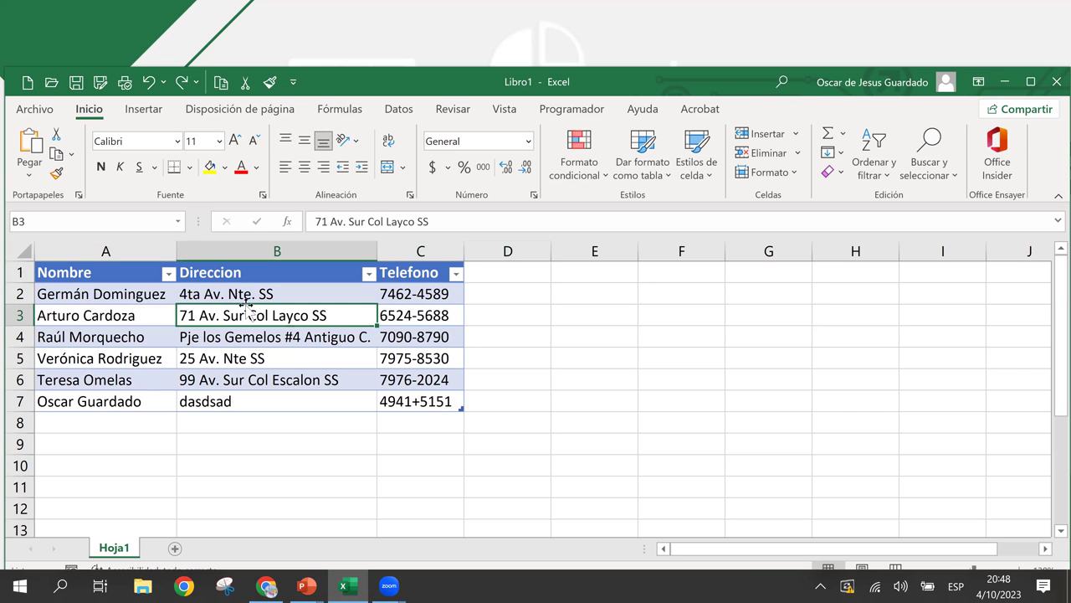
drag(98, 273, 751, 443)
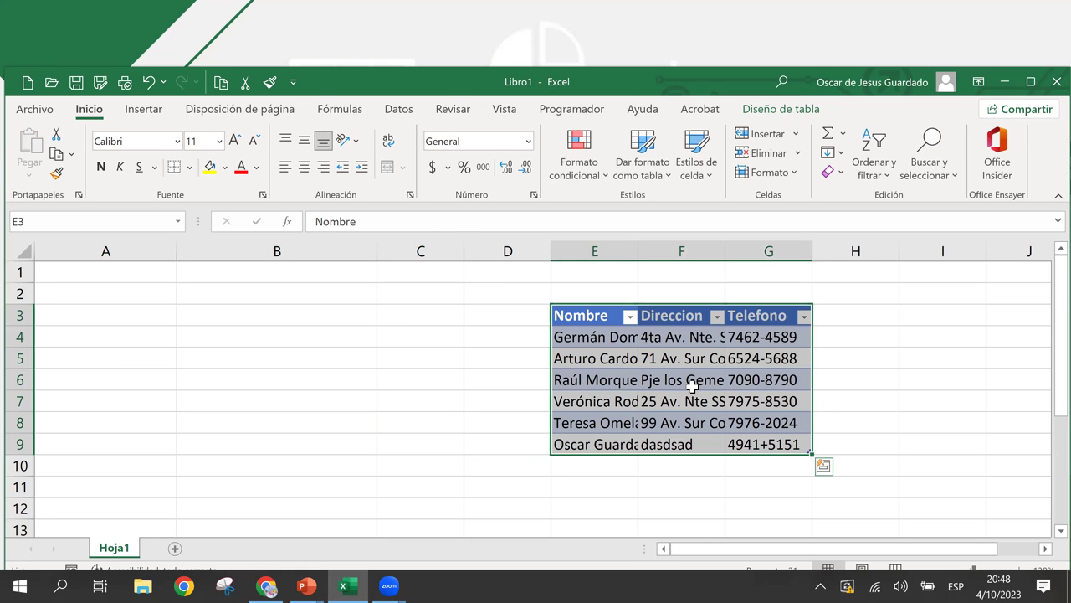
click(693, 381)
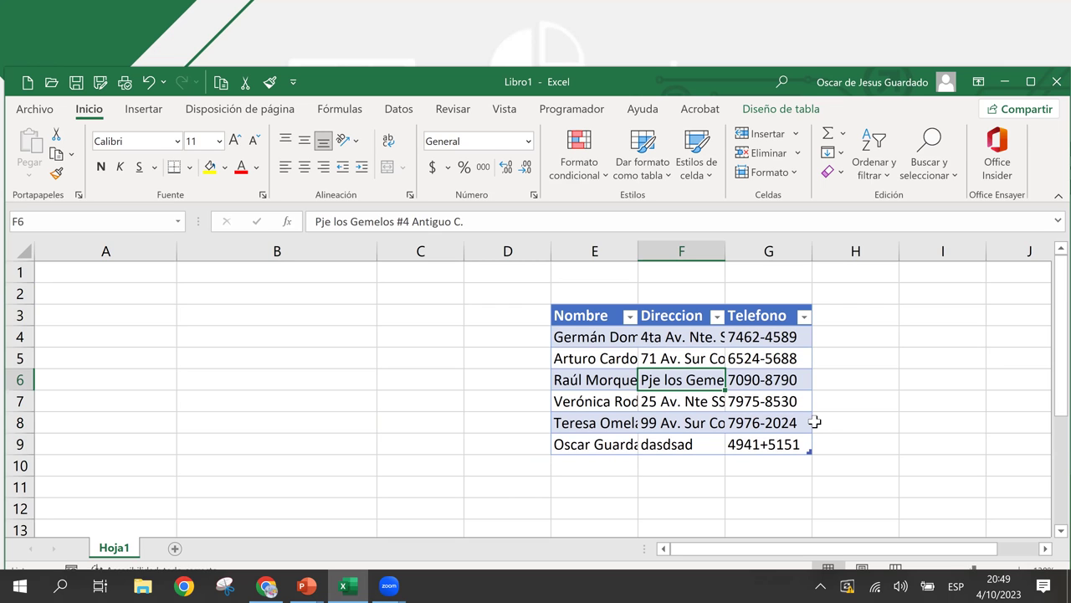
key(ctrl+a)
drag(810, 423, 356, 391)
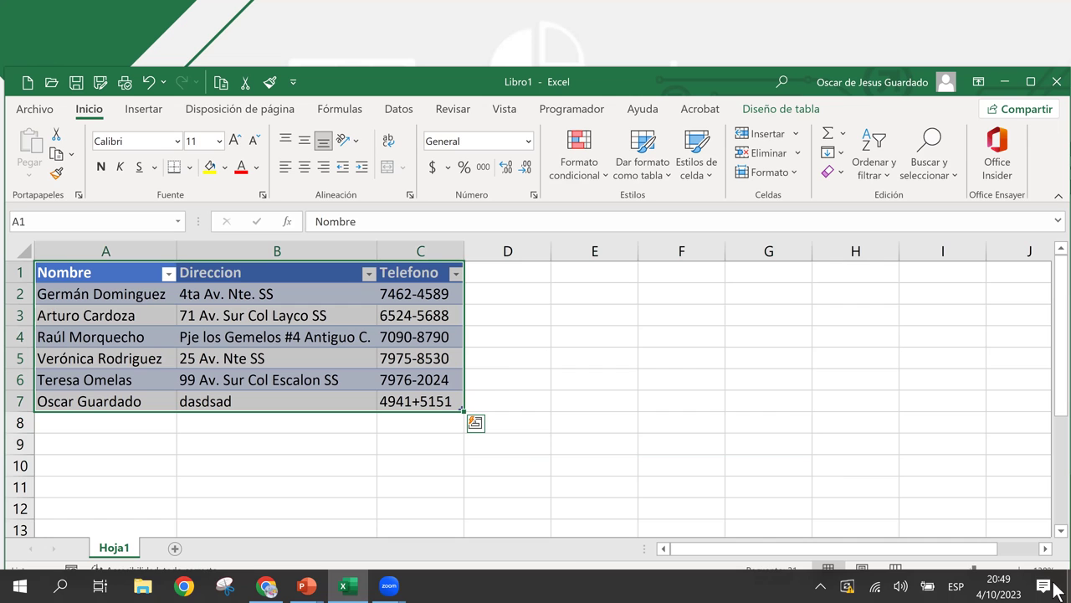
click(621, 342)
click(293, 317)
click(521, 365)
click(381, 336)
click(219, 285)
click(247, 315)
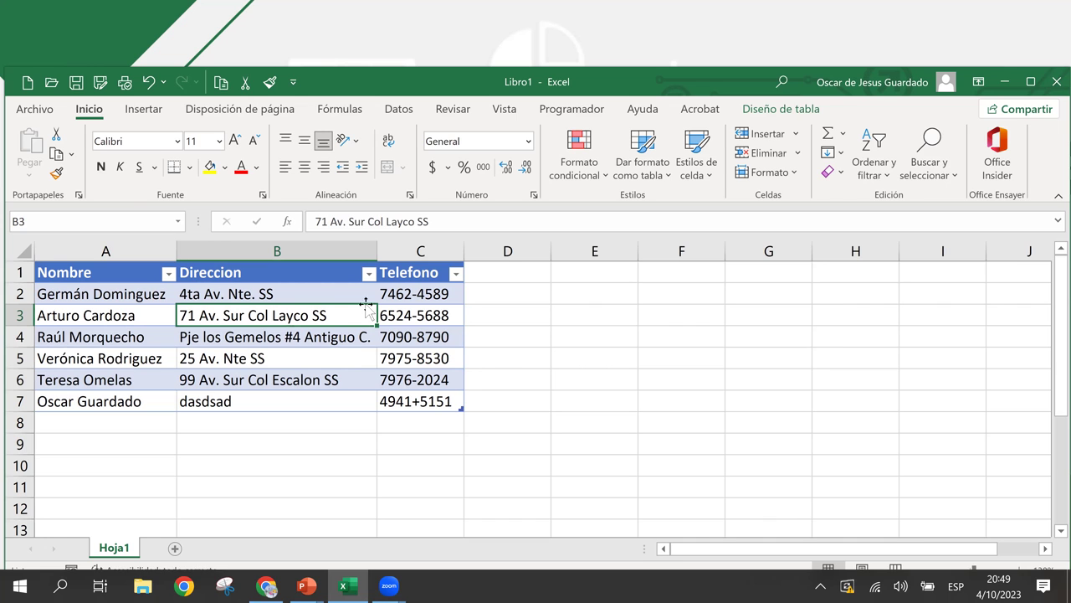
- Copy the contact table to E1:G7 with a Ctrl-drag, then undo the copy
drag(103, 275, 423, 403)
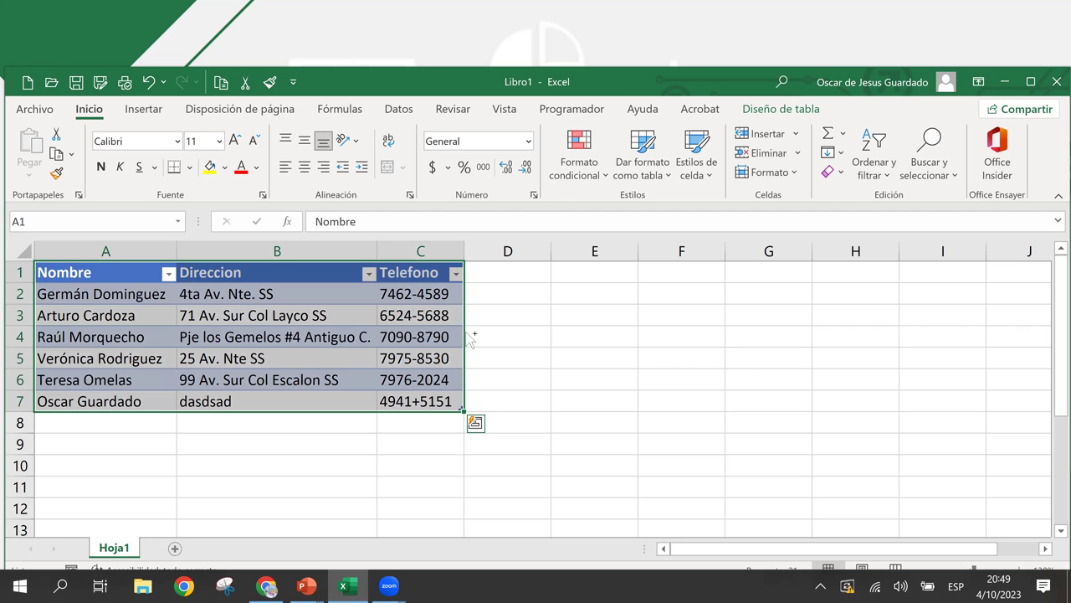
drag(471, 337, 767, 341)
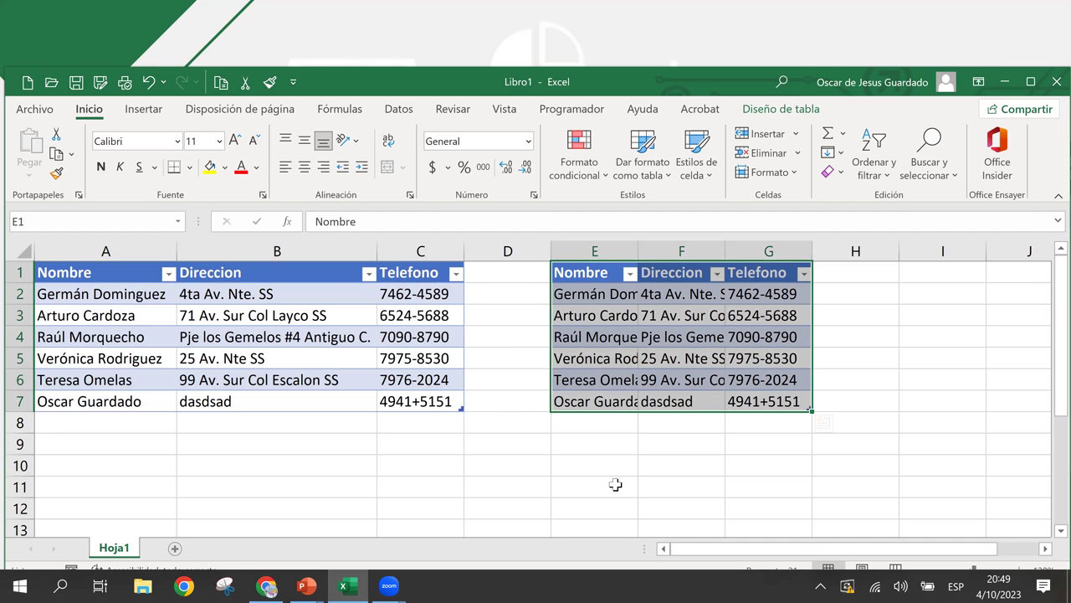
click(590, 333)
click(420, 357)
click(317, 336)
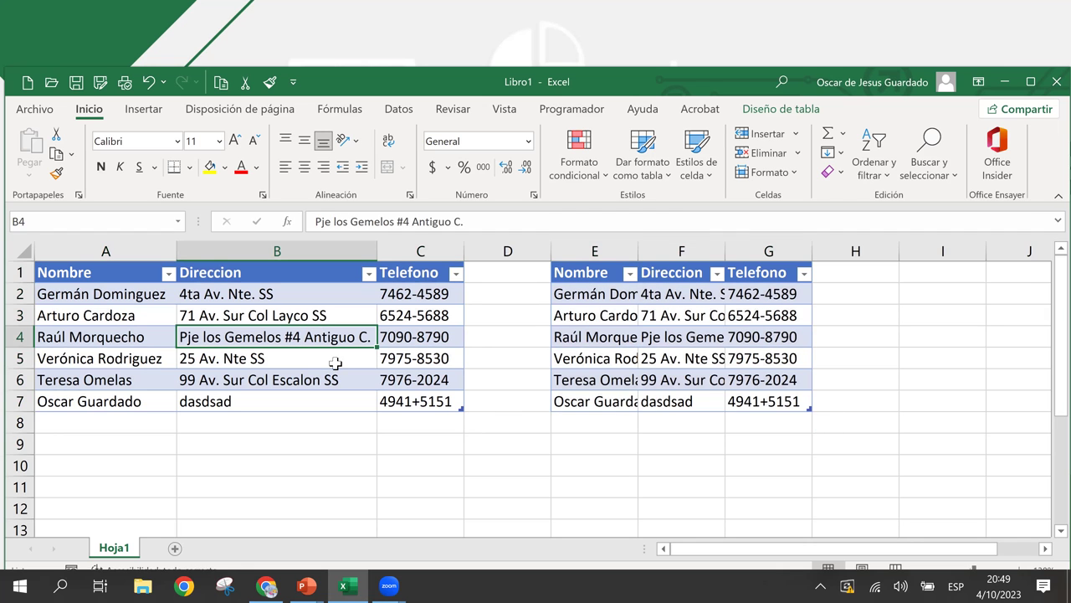
key(ctrl+z)
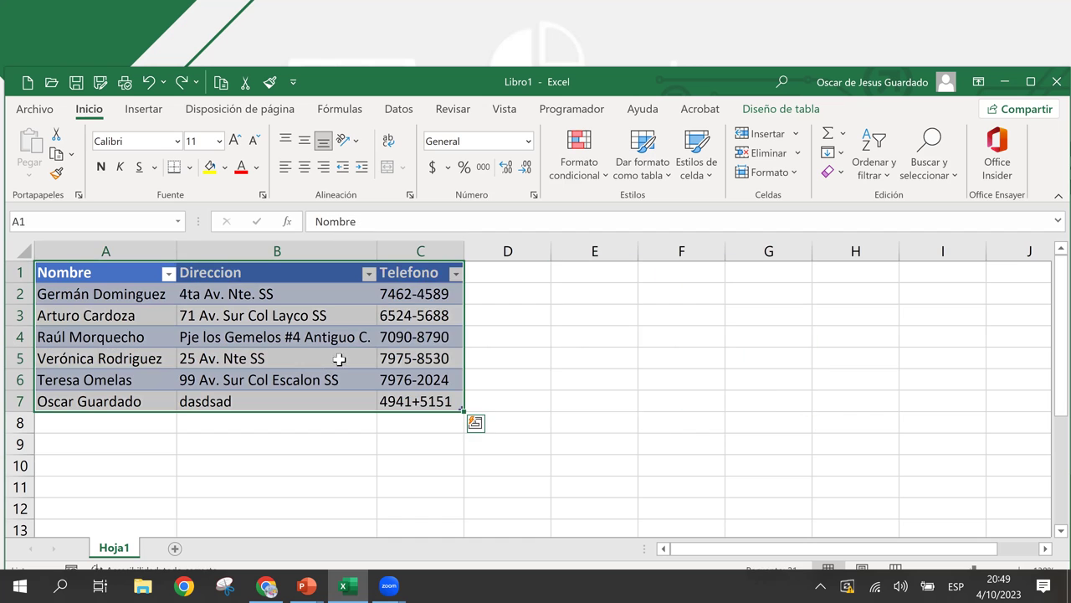
- Dismiss the Quick Analysis suggestions and review the phone numbers in column C
key(ctrl+q)
click(283, 313)
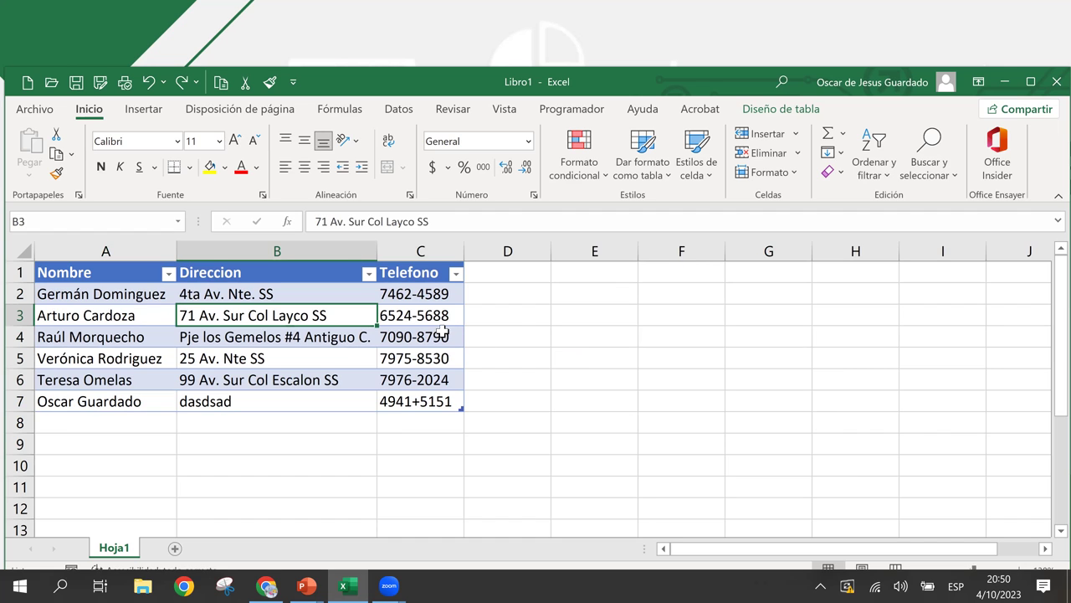
click(401, 311)
click(427, 374)
click(383, 338)
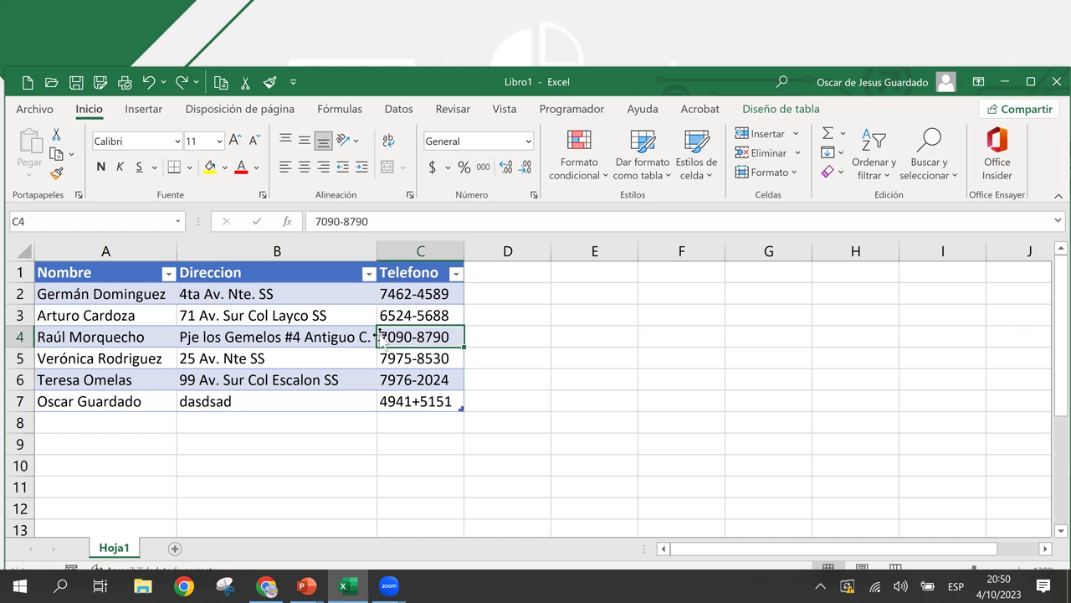
click(289, 335)
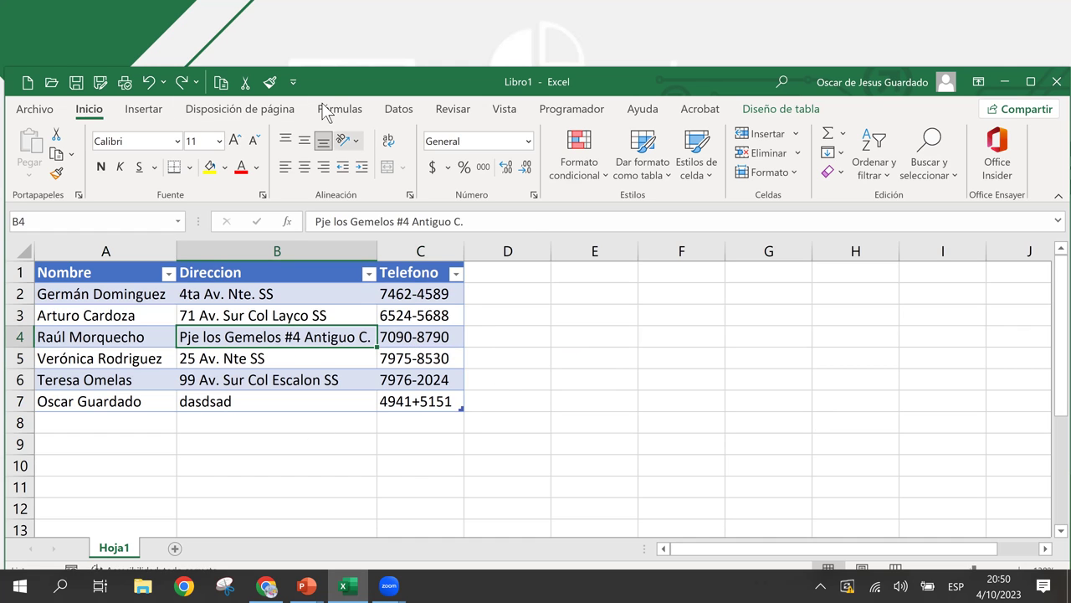
- Open the online 3D model library via Insertar > Ilustraciones > Modelos 3D
click(143, 110)
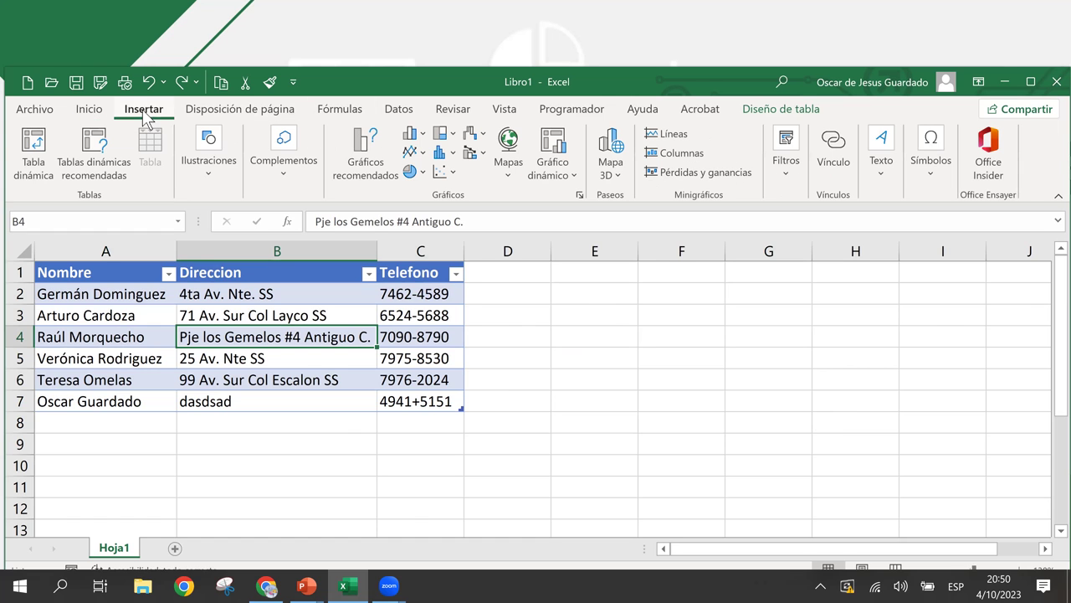
click(201, 176)
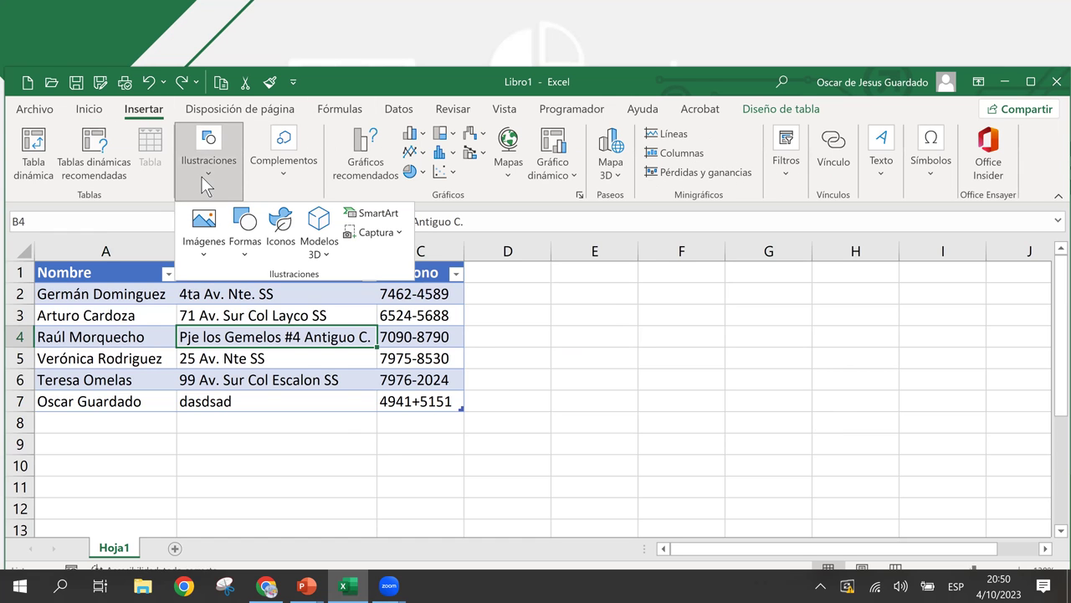
click(246, 247)
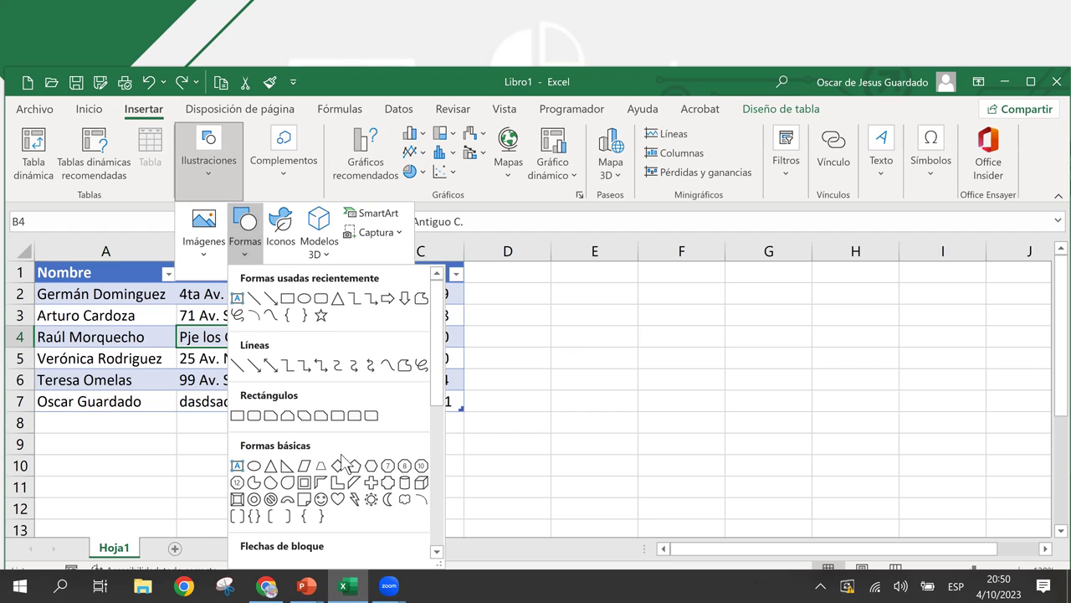
click(327, 251)
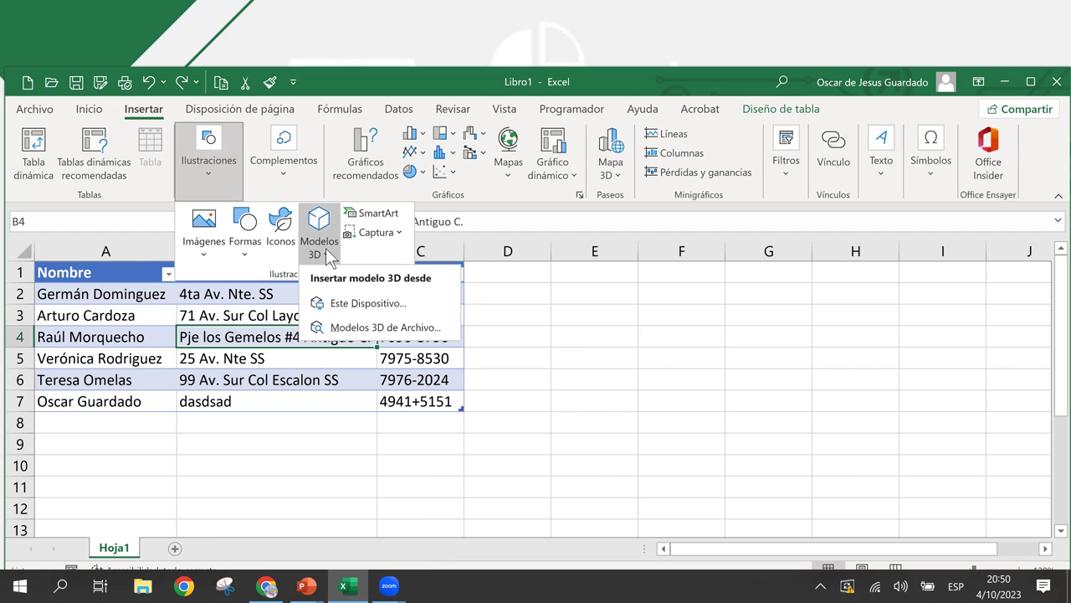
click(352, 328)
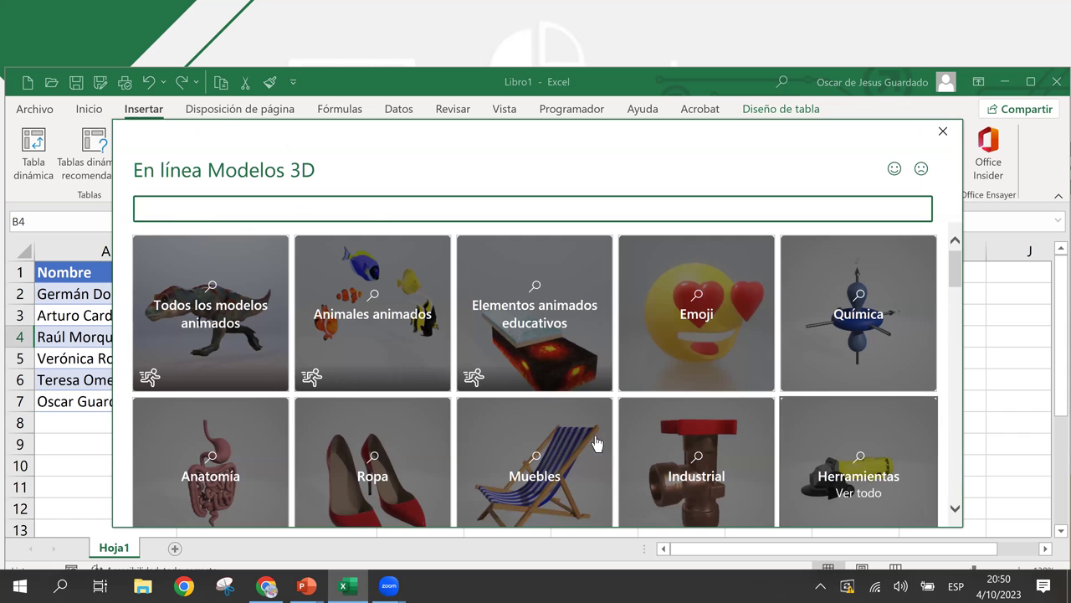
- Open the Animales category and pick the grey sitting cat model
scroll(642, 402, down, 3)
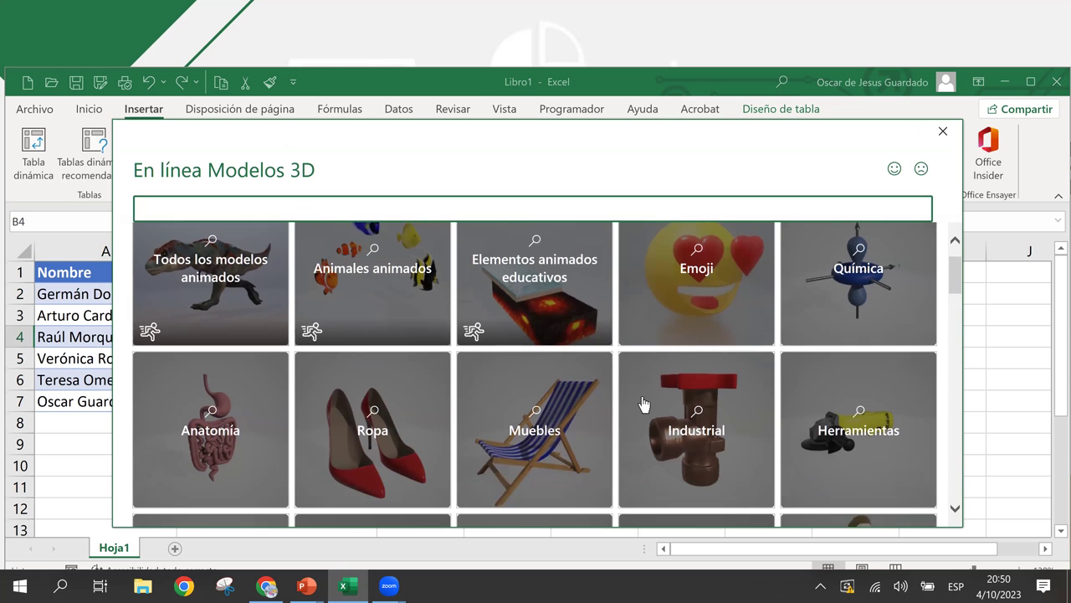
scroll(643, 404, down, 1)
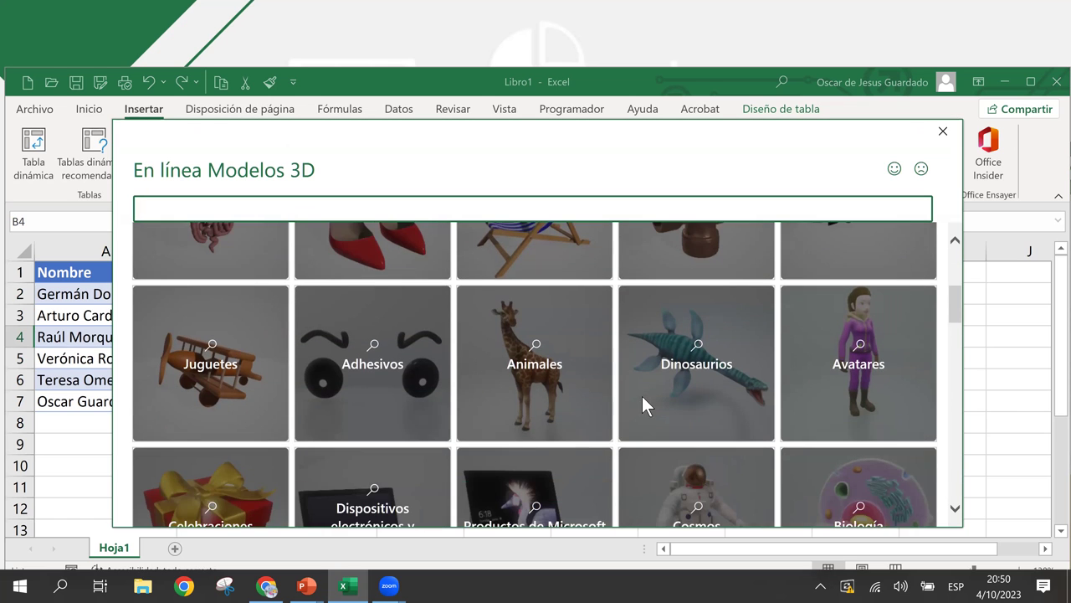
scroll(642, 396, down, 1)
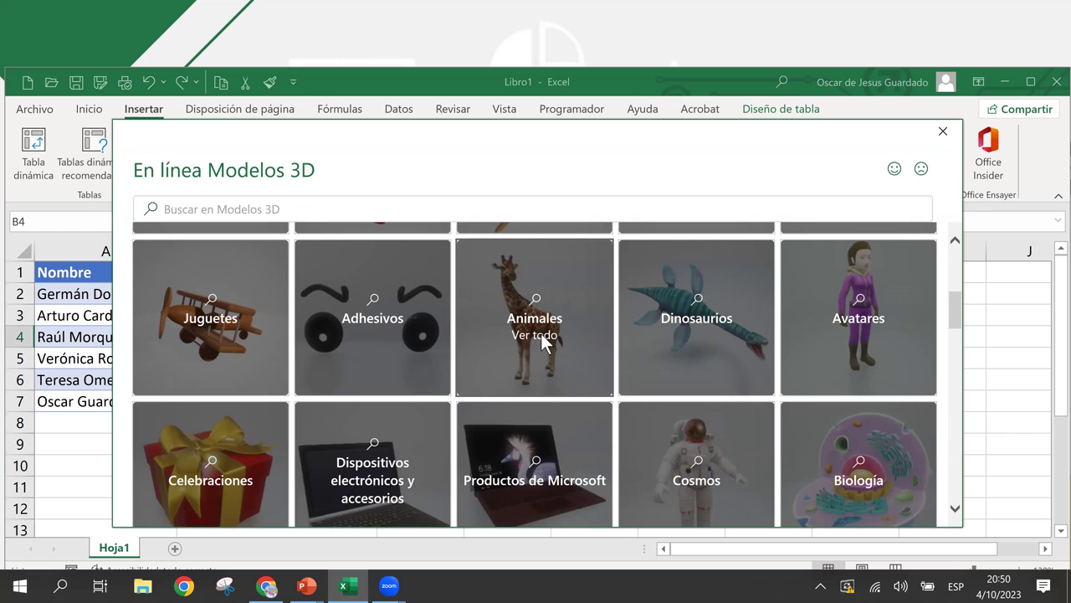
click(541, 333)
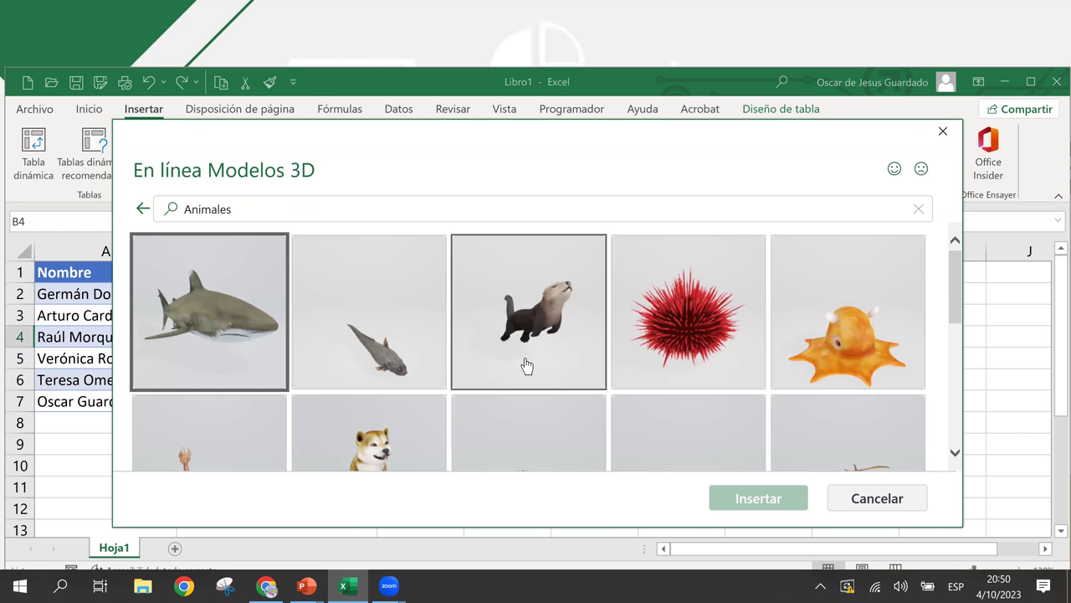
scroll(528, 366, down, 3)
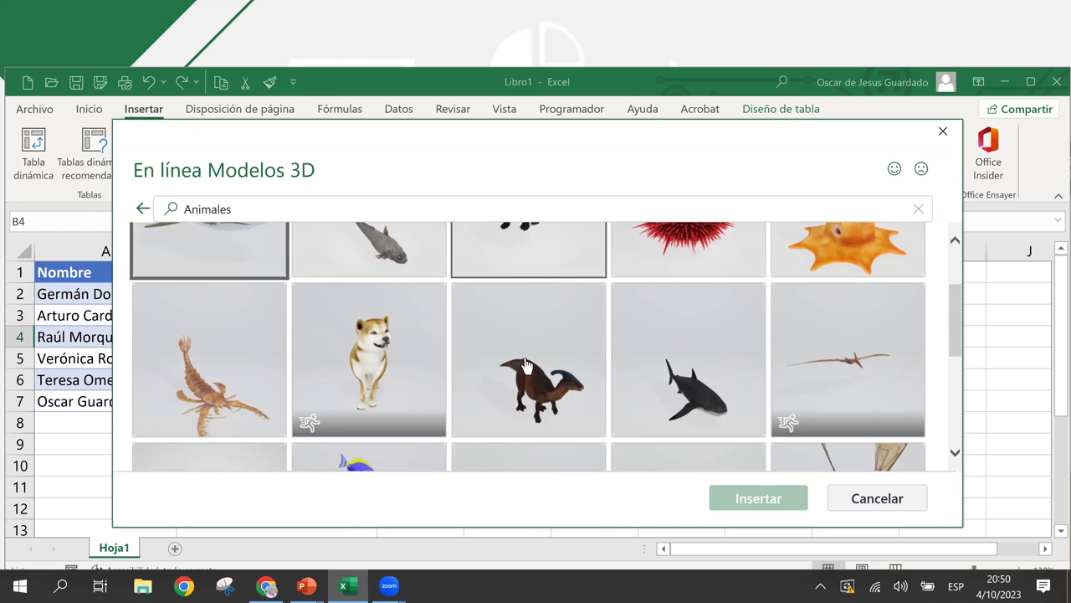
scroll(527, 366, down, 3)
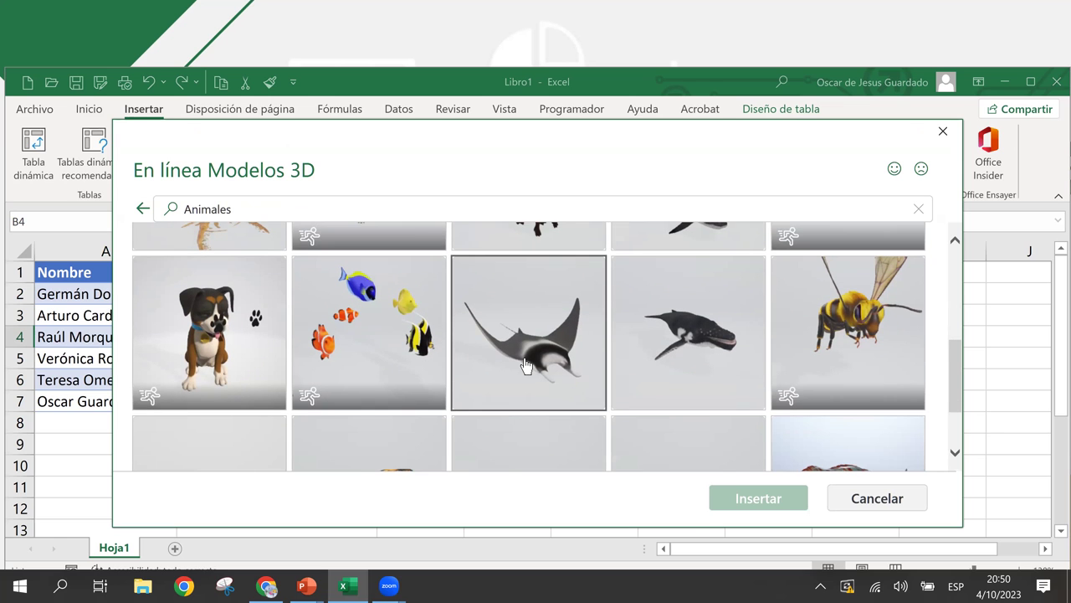
scroll(526, 365, down, 2)
scroll(527, 365, down, 1)
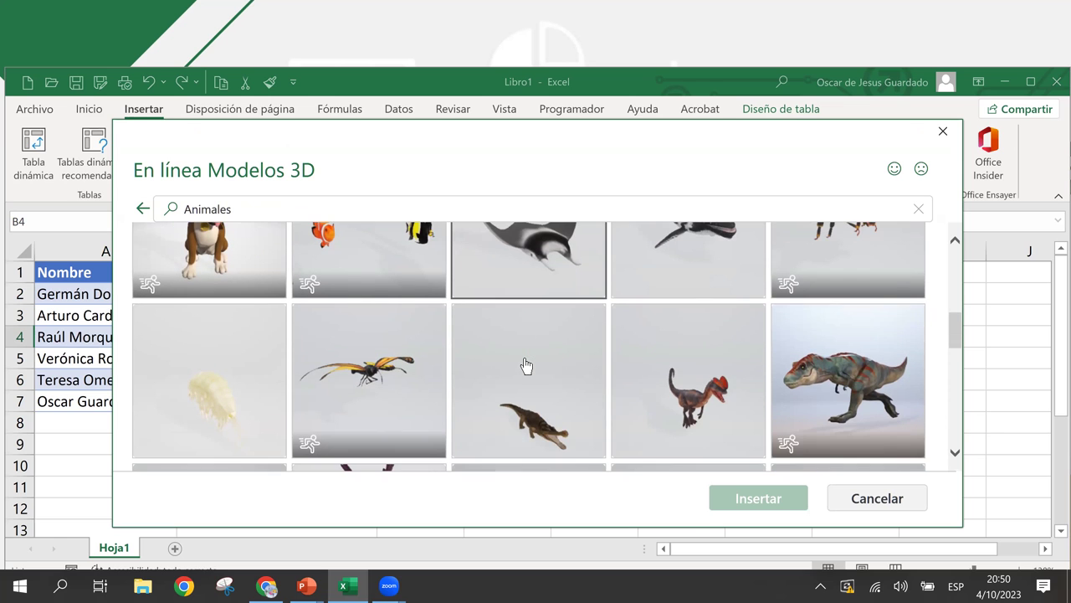
scroll(527, 366, down, 4)
scroll(525, 366, down, 3)
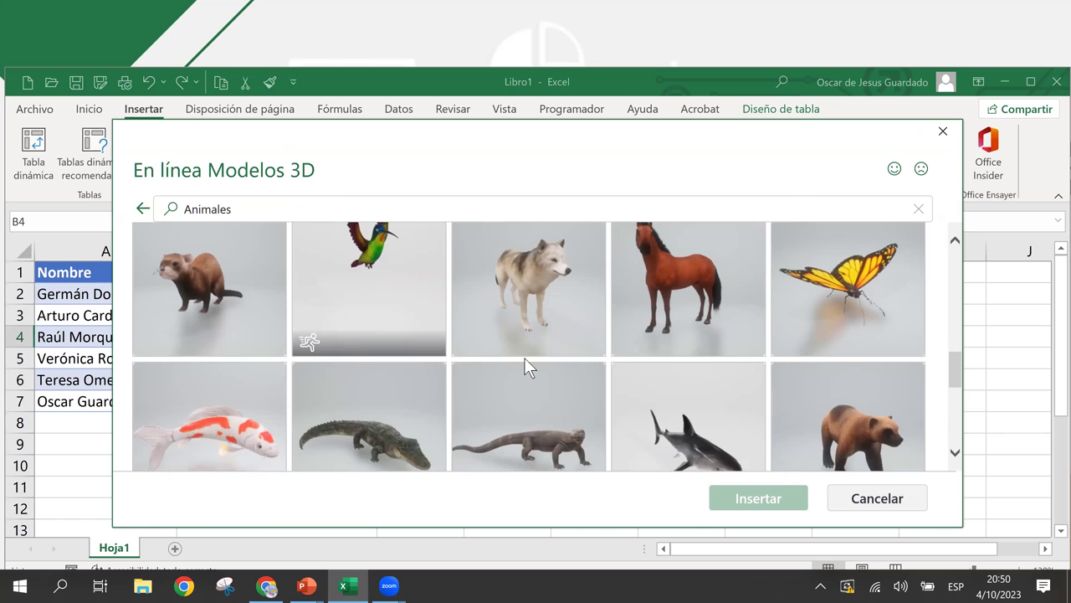
scroll(526, 366, down, 4)
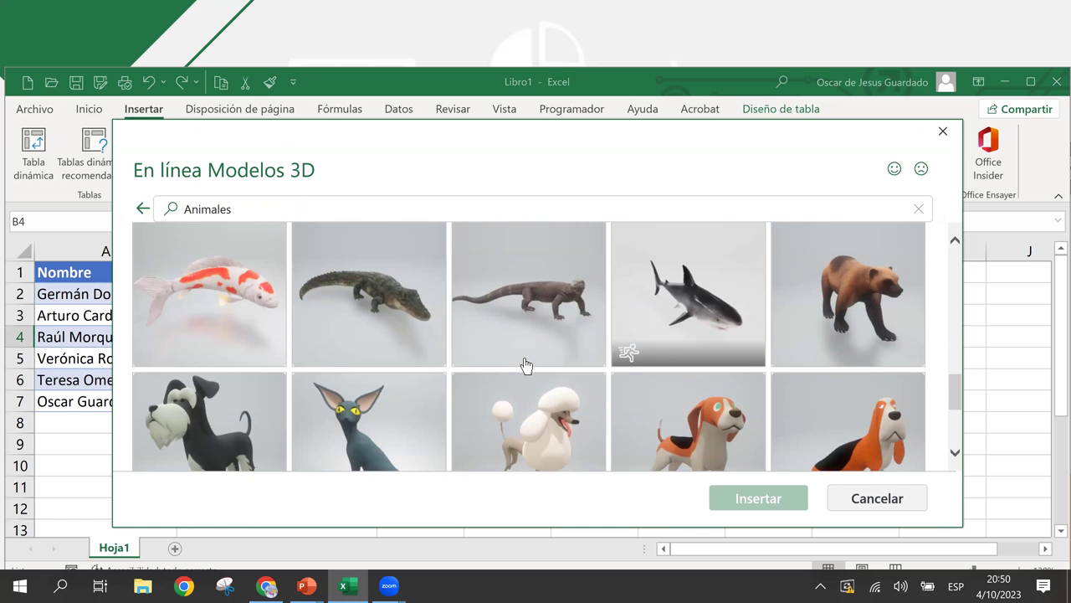
scroll(525, 366, down, 1)
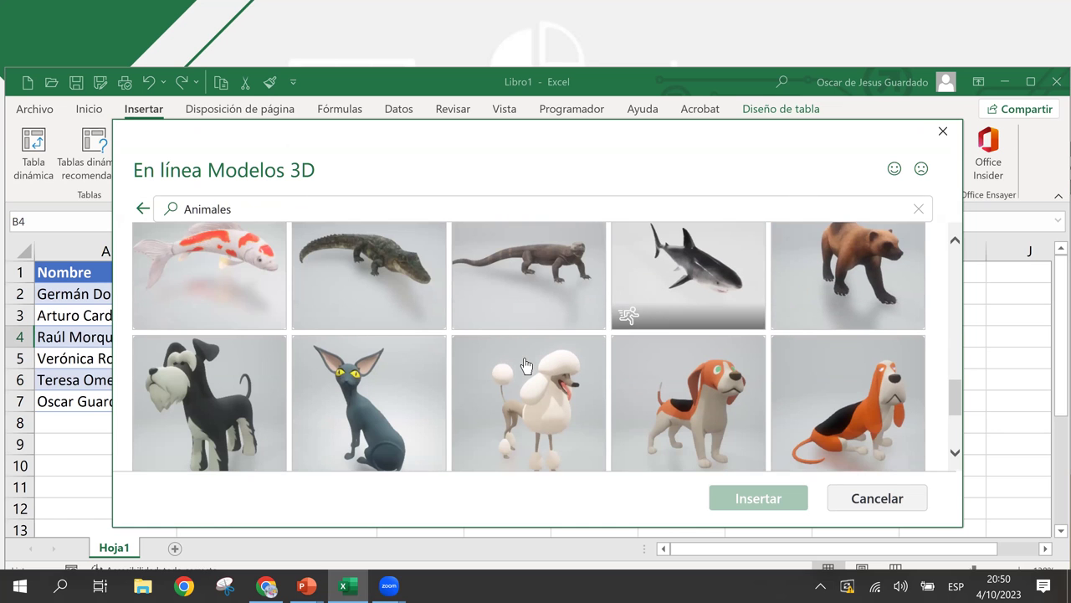
scroll(526, 365, down, 2)
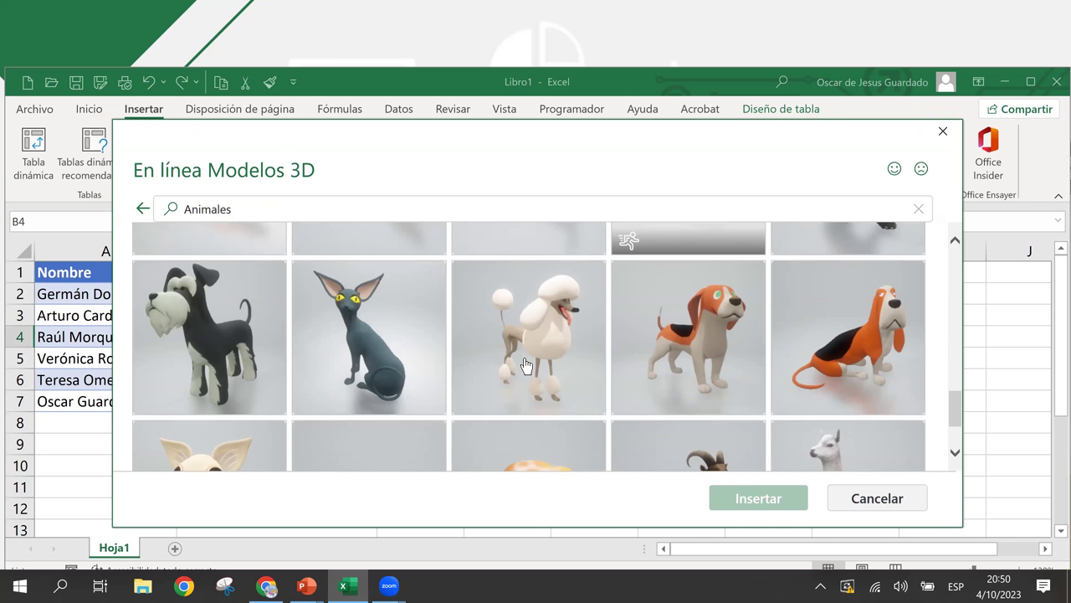
click(388, 360)
- Insert the cat model and rotate it in 3D to face forward
click(760, 502)
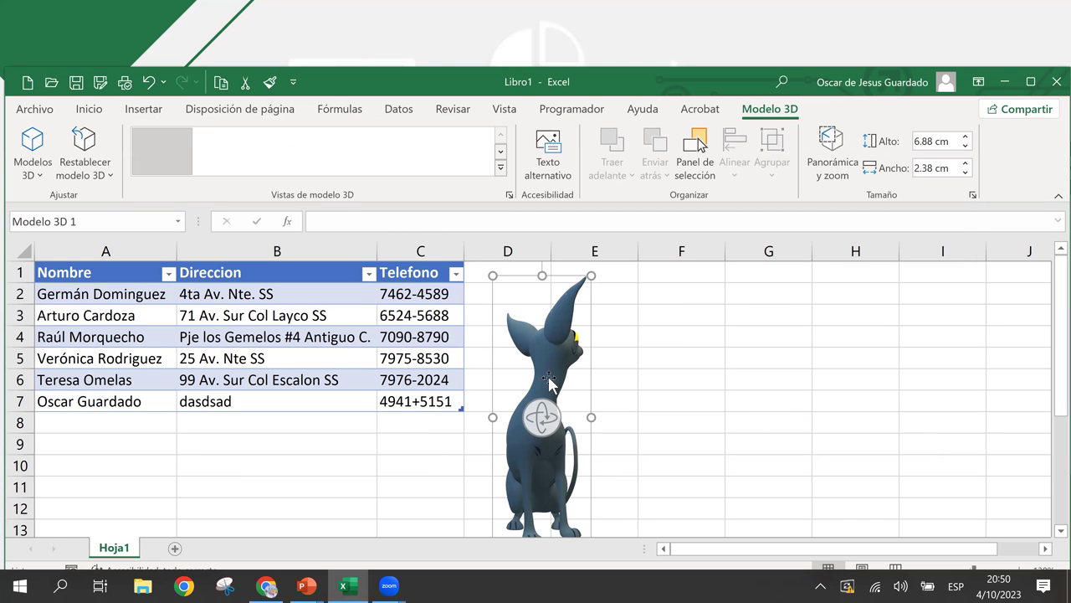
drag(547, 419, 299, 426)
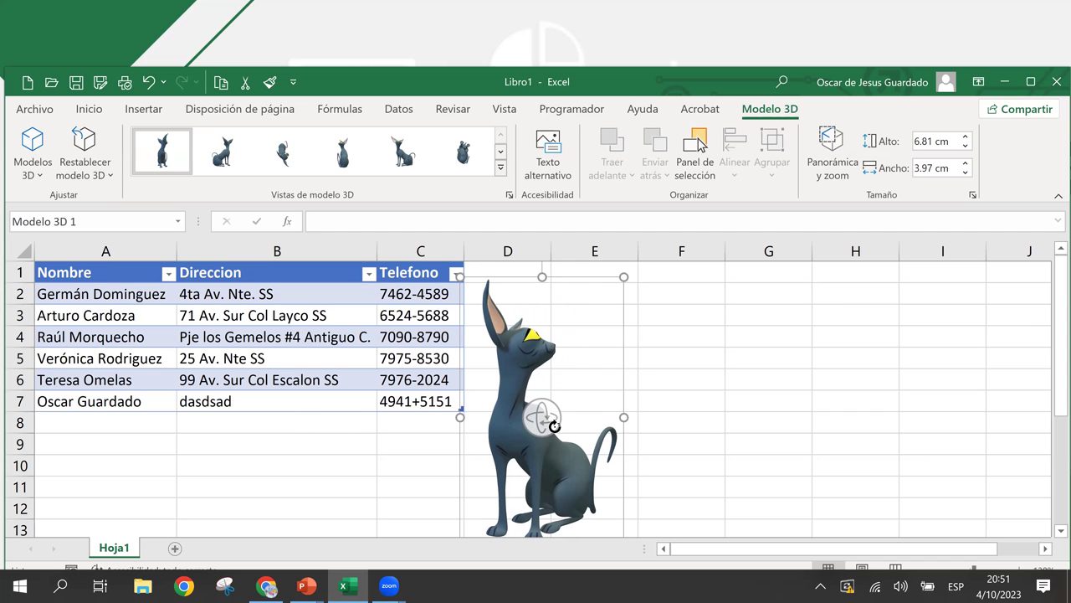
drag(543, 416, 344, 481)
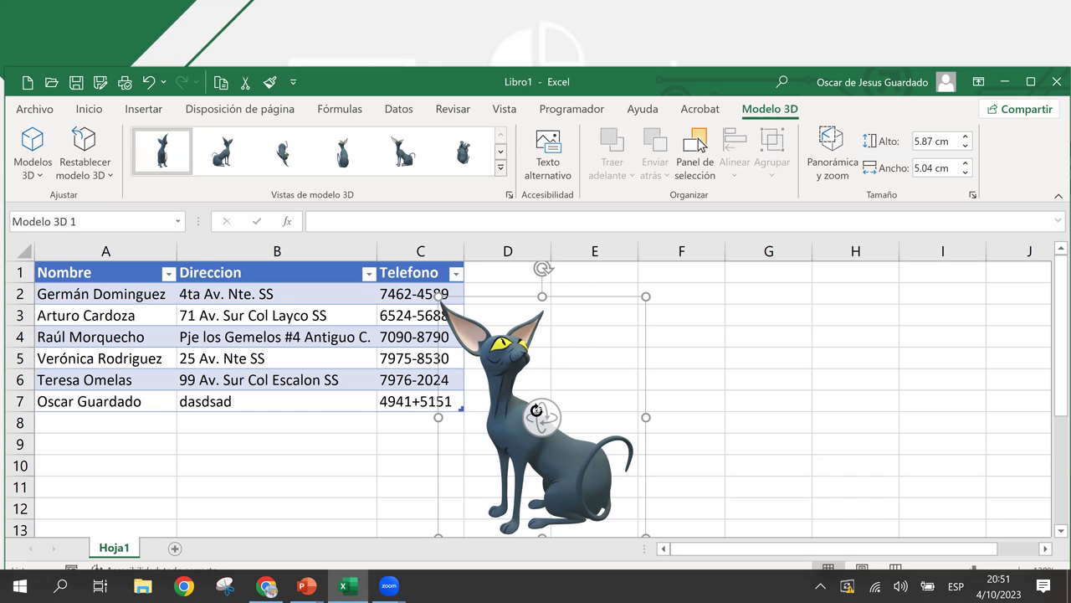
drag(540, 414, 425, 438)
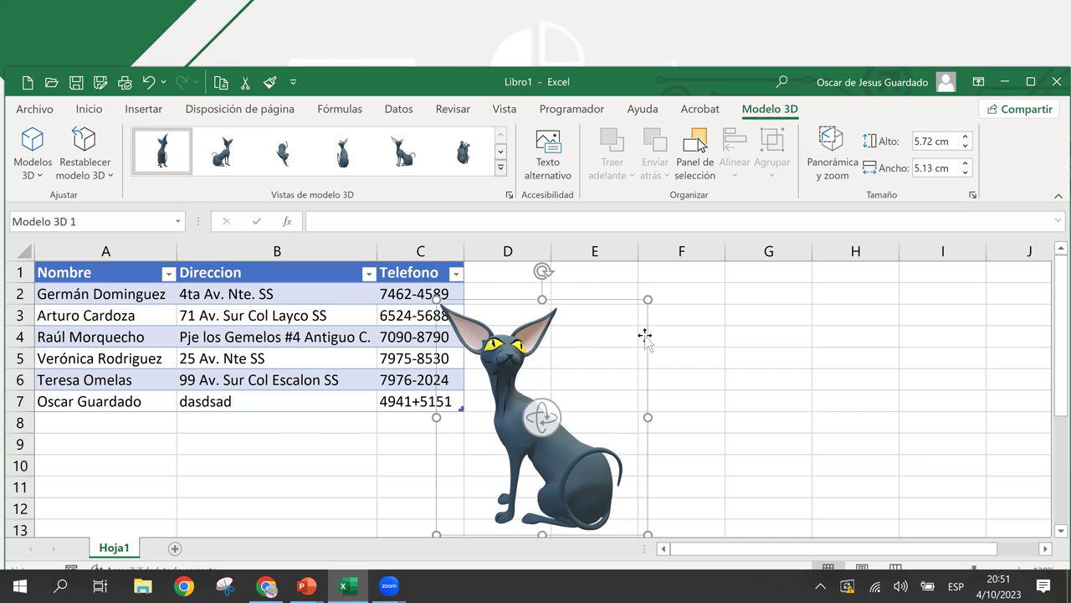
- Resize the cat to 4.57 × 4.1 cm and move it over columns D–F
drag(641, 333, 588, 382)
drag(555, 458, 633, 399)
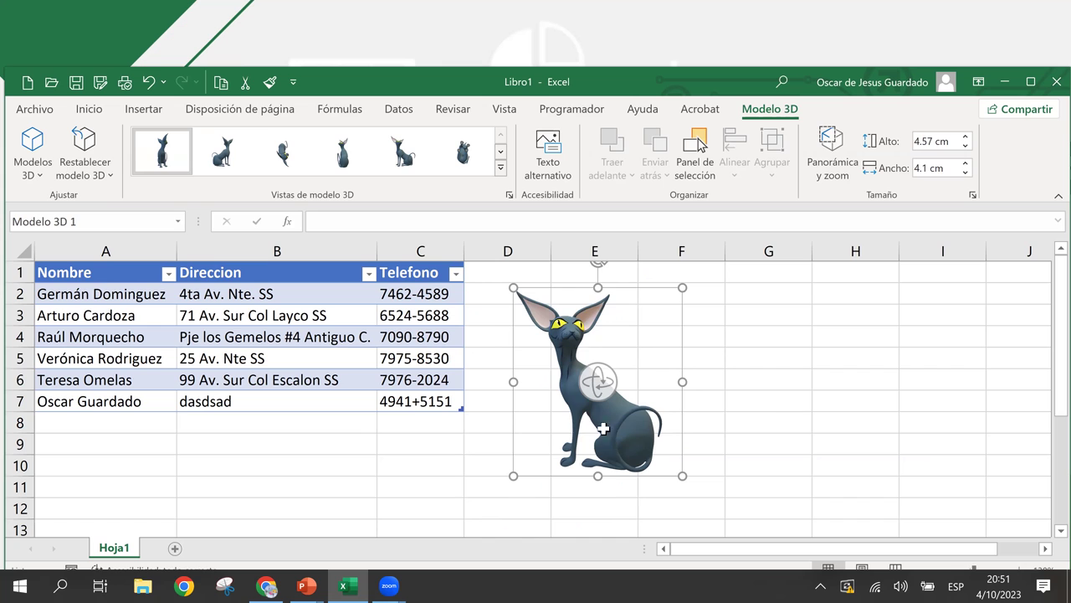
click(717, 360)
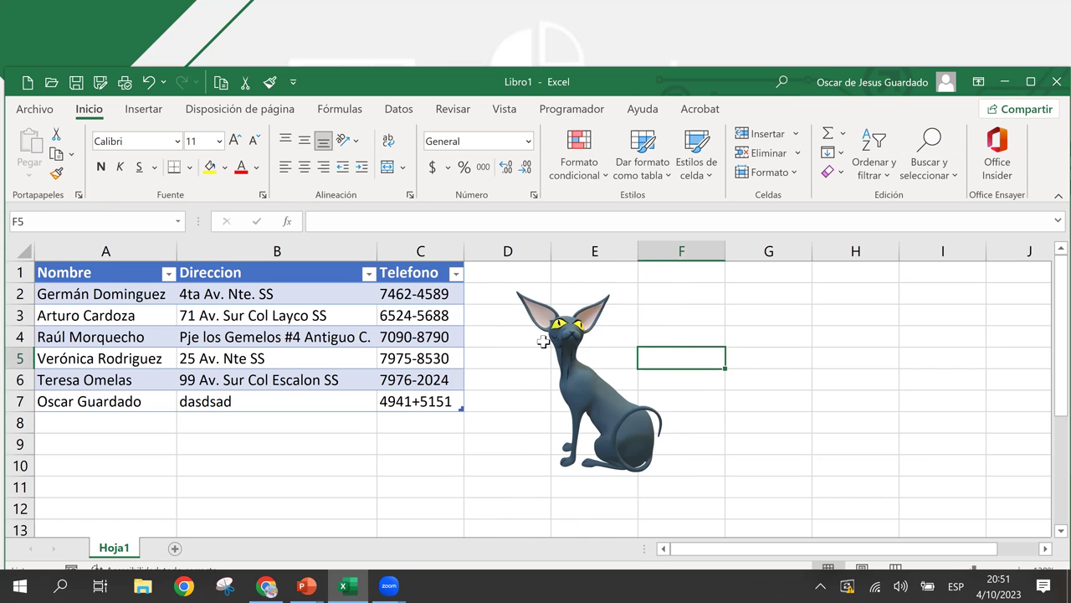
click(590, 380)
- Ctrl-drag a copy of the cat to the right, then select both cats
drag(633, 437, 850, 438)
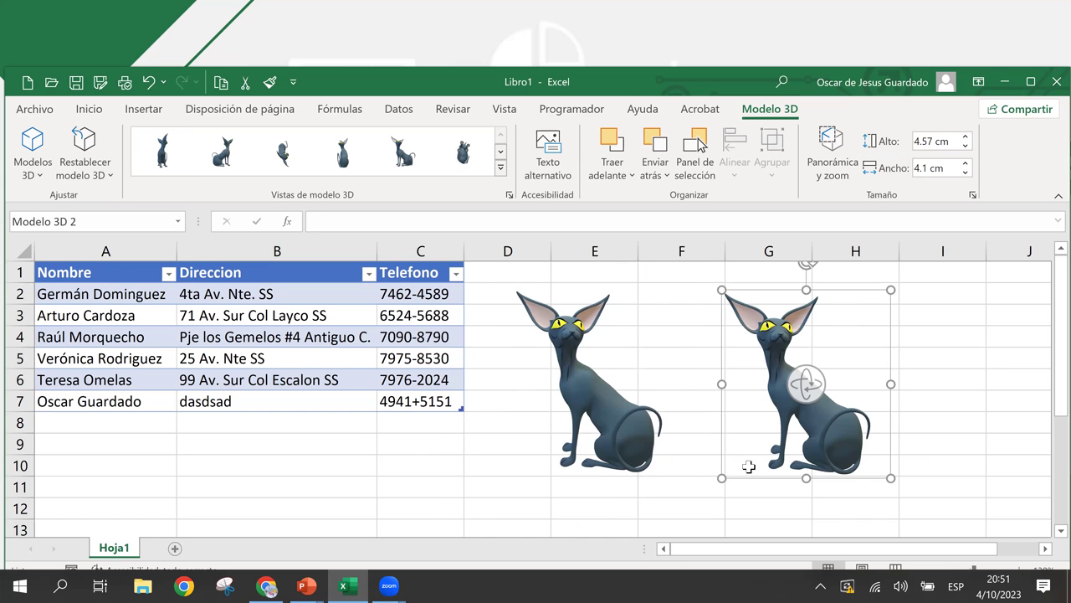
click(661, 448)
click(632, 437)
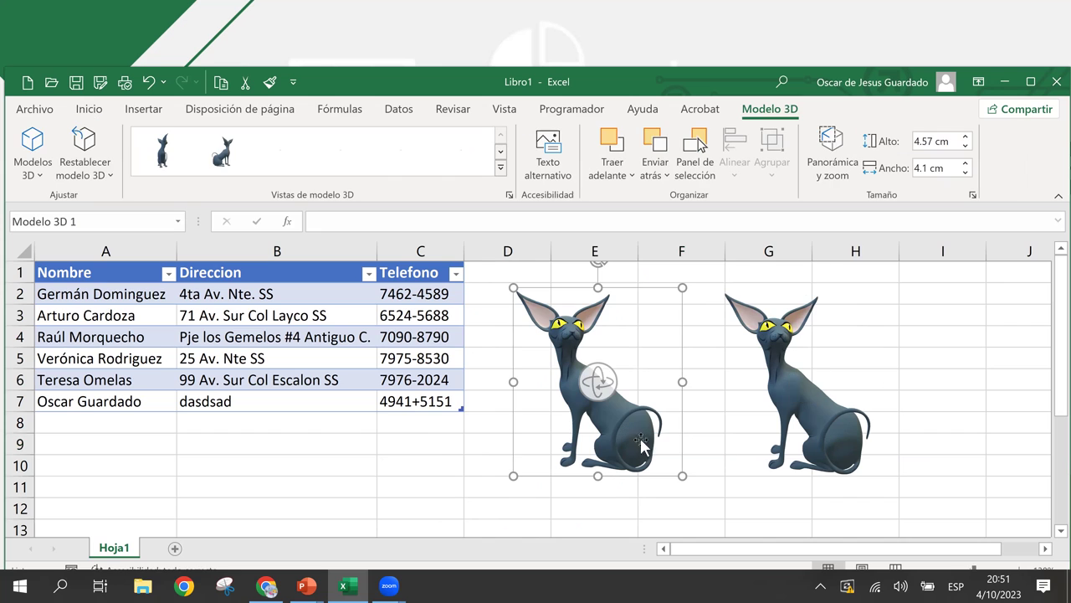
shift+click(792, 410)
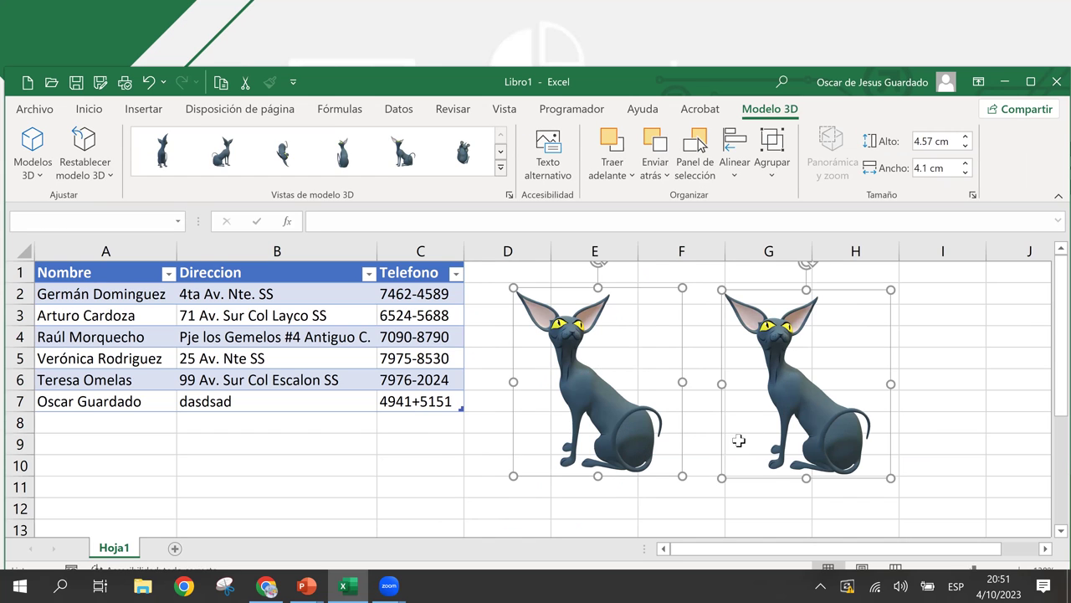
- Duplicate both cats further down around rows 15–24, undoing a misplaced first copy
scroll(868, 389, down, 2)
drag(833, 331, 846, 523)
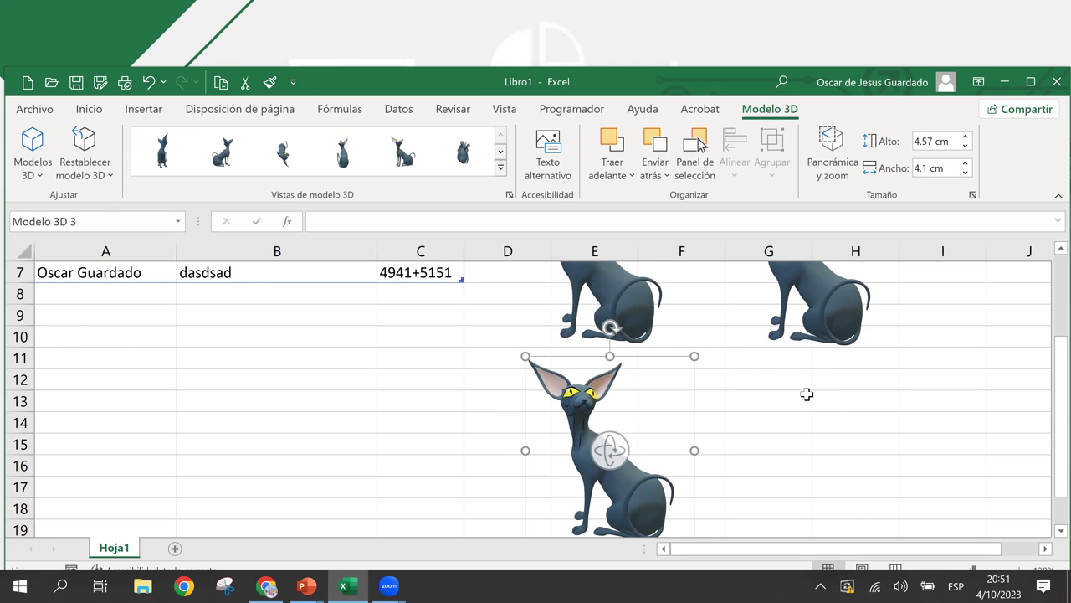
scroll(808, 400, up, 2)
key(ctrl+z)
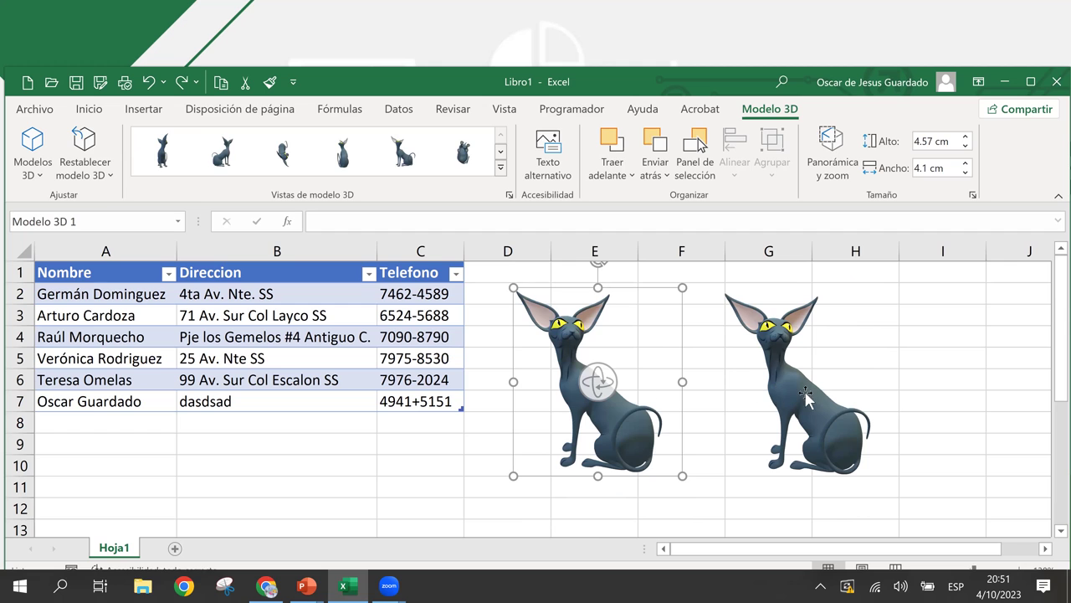
ctrl+click(834, 417)
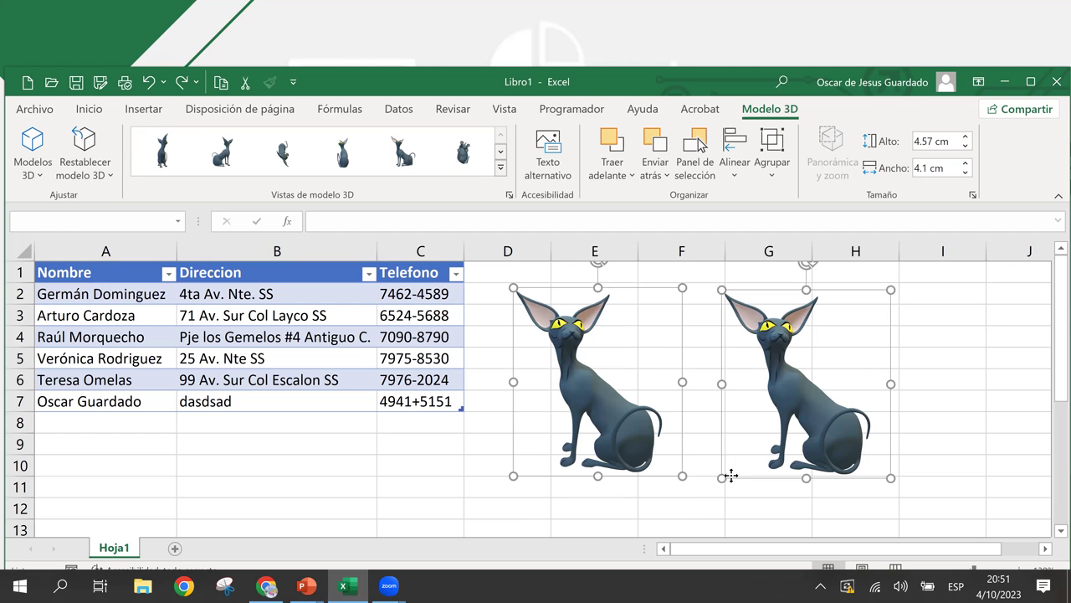
drag(727, 475, 727, 416)
scroll(727, 415, up, 2)
scroll(727, 415, down, 5)
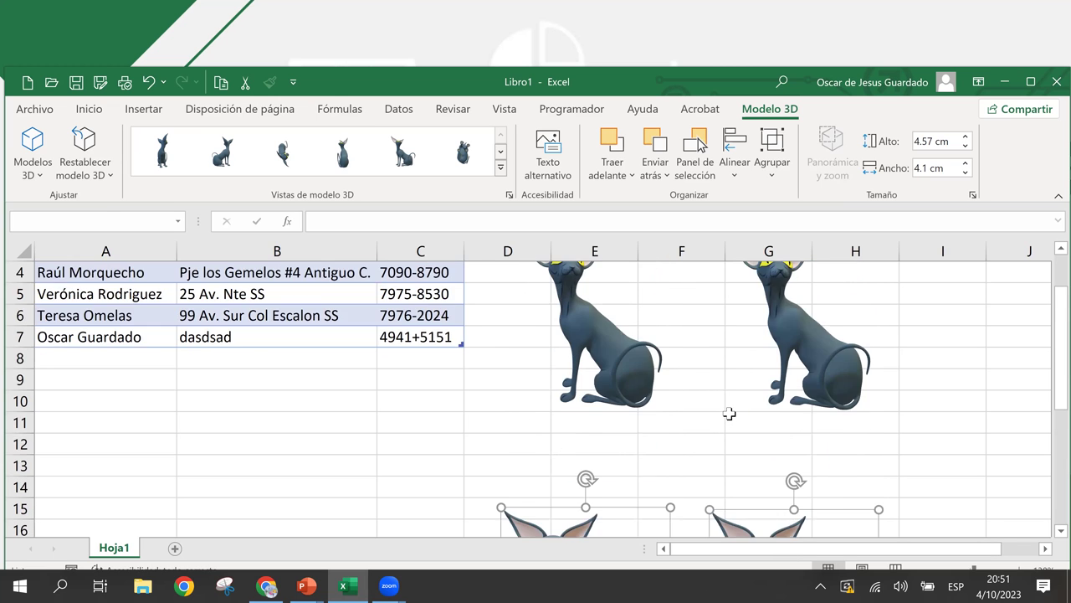
scroll(729, 413, up, 1)
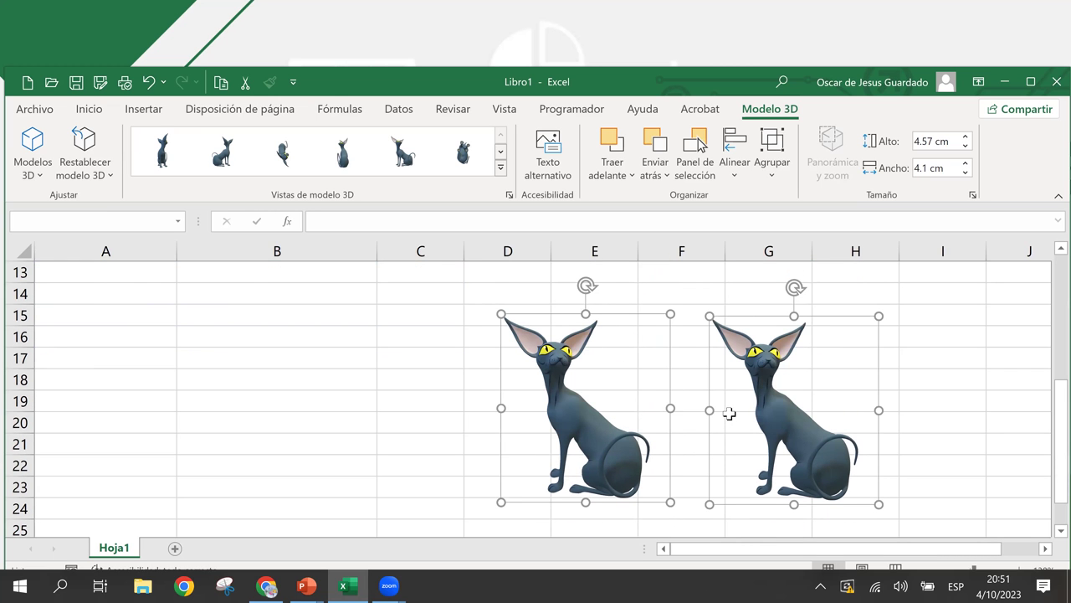
scroll(729, 413, up, 4)
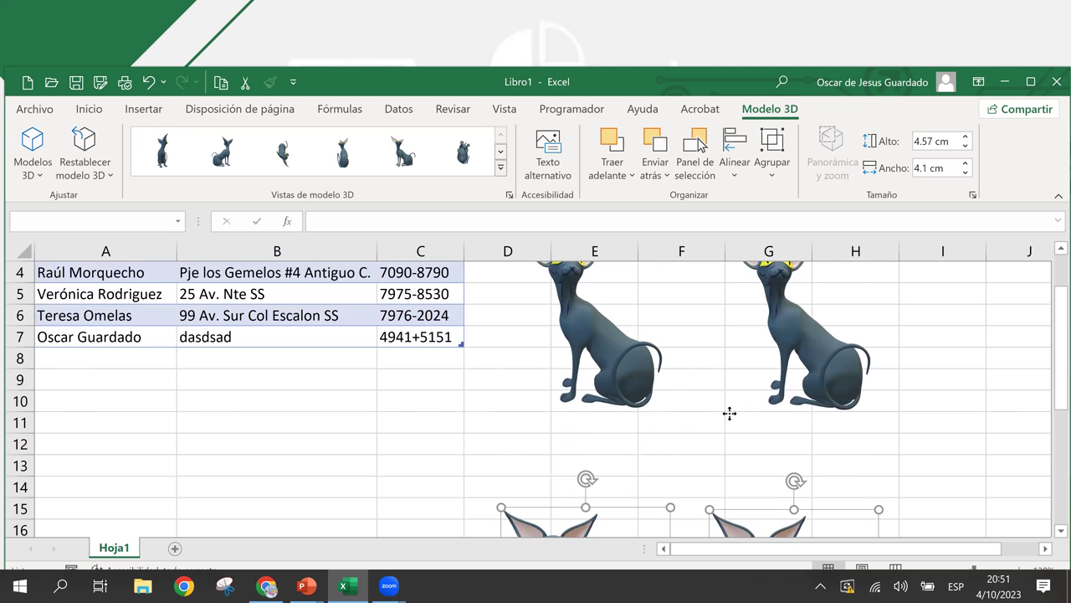
click(802, 365)
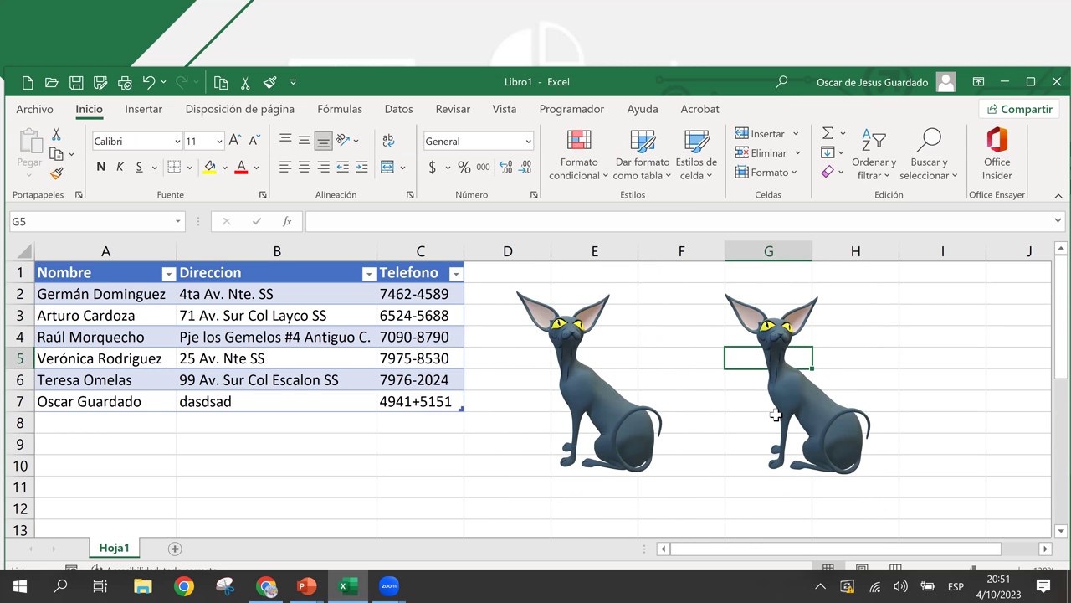
- Delete the two lower cat copies
click(794, 395)
click(793, 395)
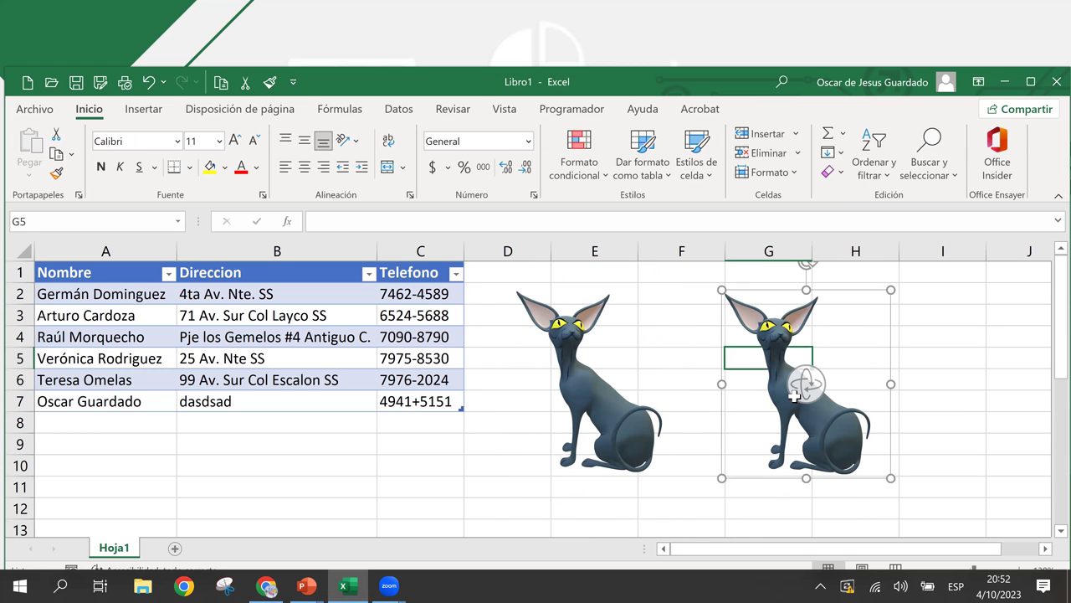
scroll(793, 395, down, 4)
click(794, 399)
click(795, 425)
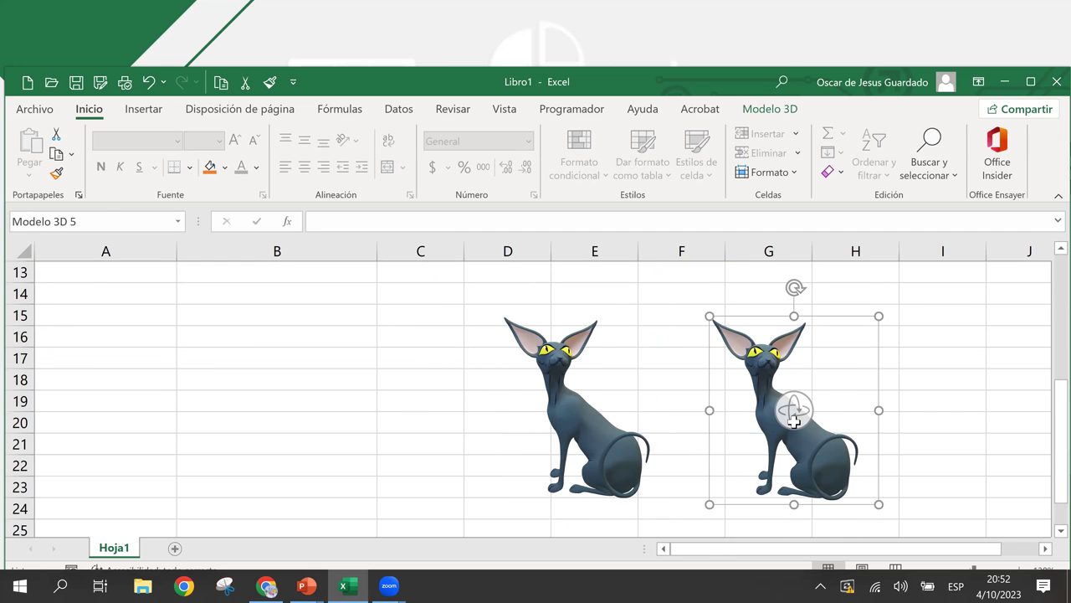
key(Delete)
click(579, 423)
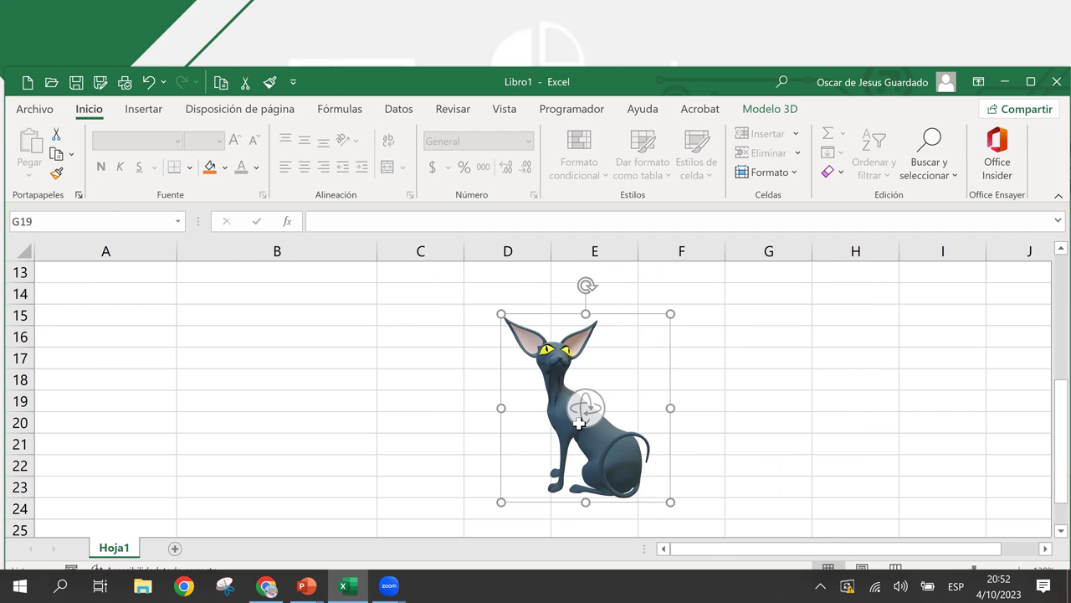
key(Delete)
- Delete the last remaining cat model beside the table
scroll(655, 409, up, 4)
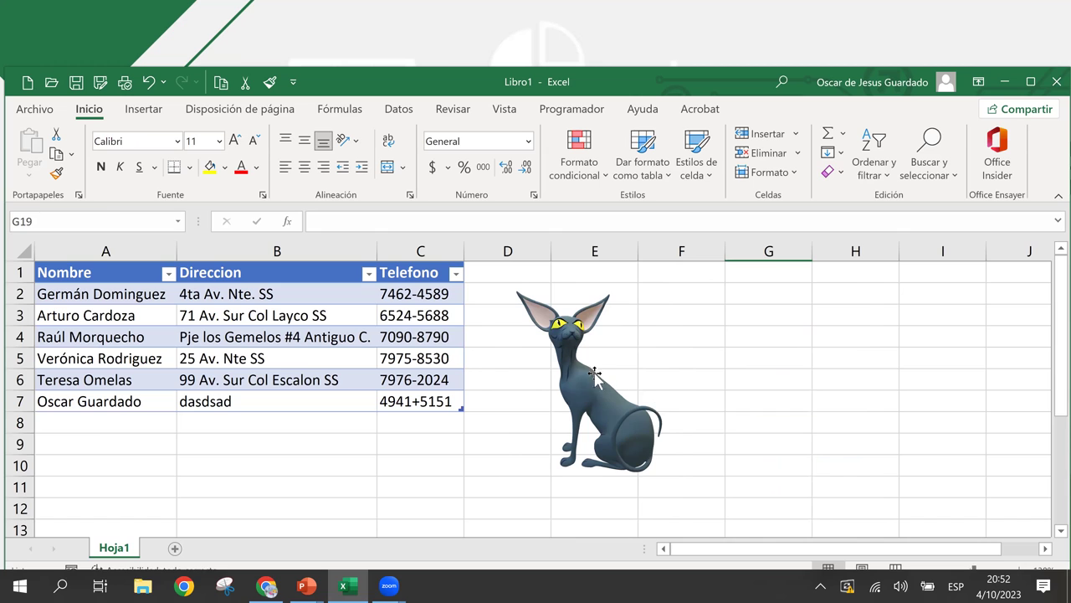
click(591, 379)
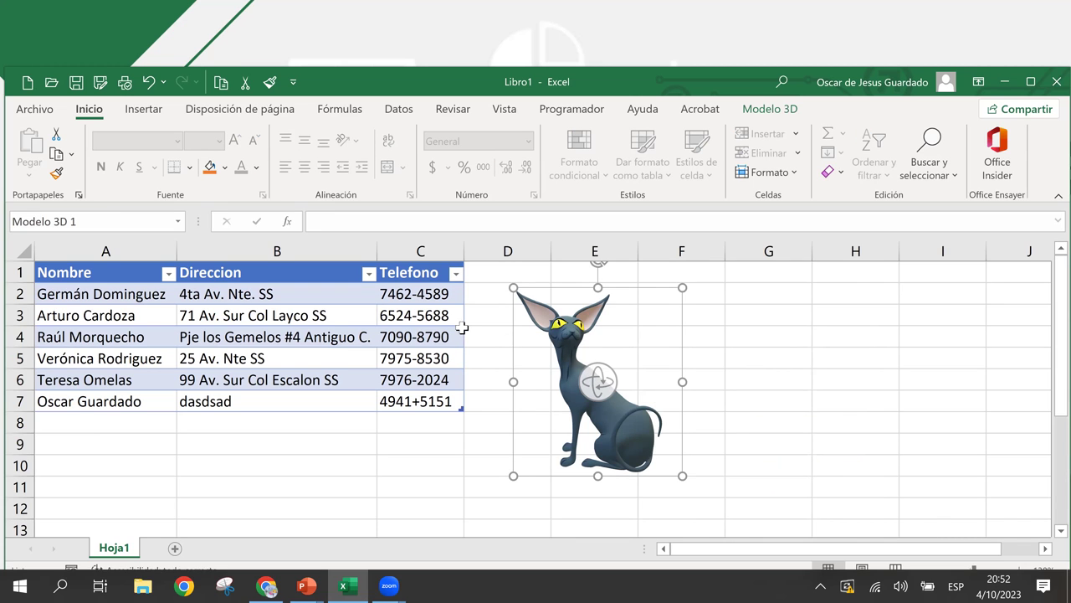
click(159, 318)
click(104, 273)
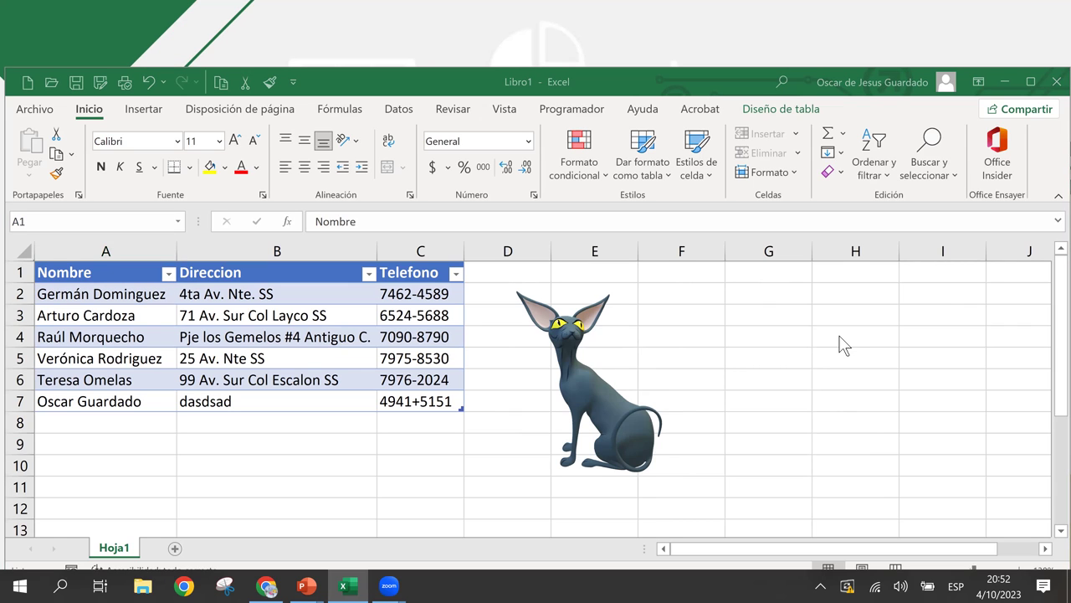
click(599, 410)
key(Delete)
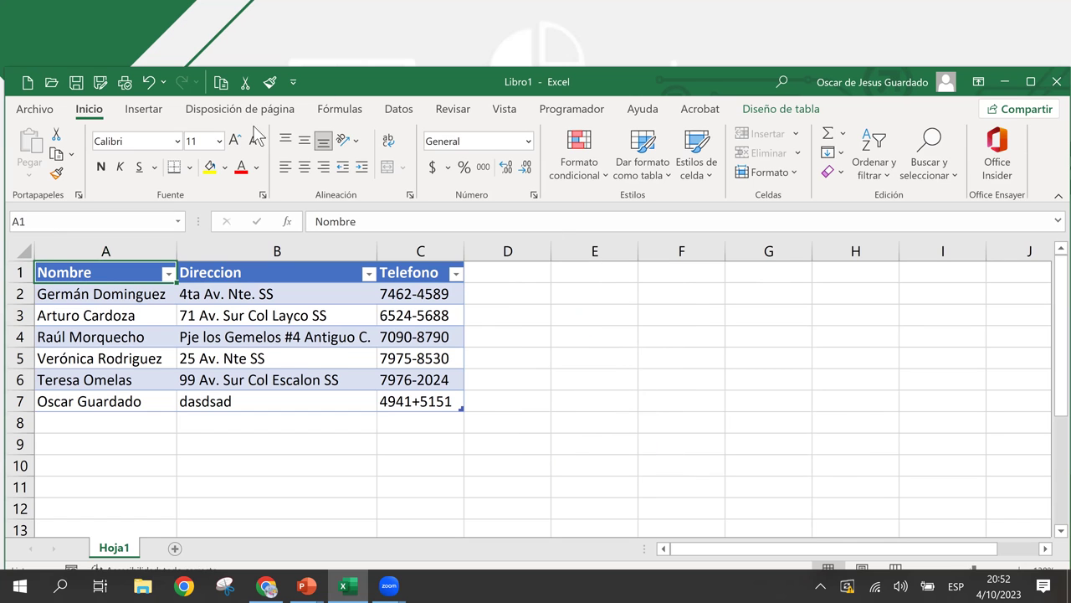
- Open the Modelos 3D dropdown under Insertar > Ilustraciones
click(144, 109)
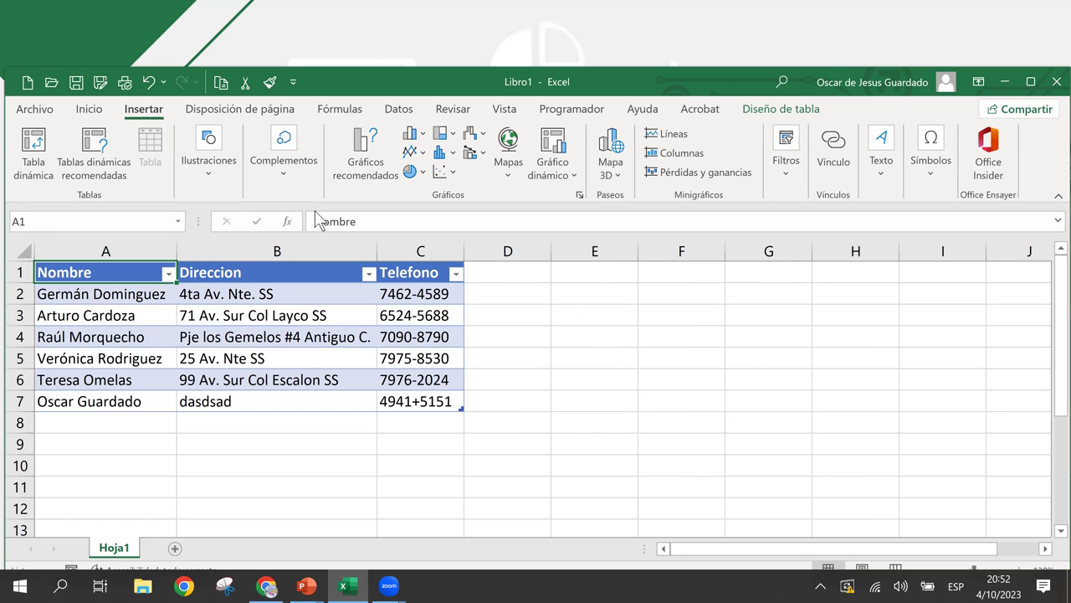
click(213, 182)
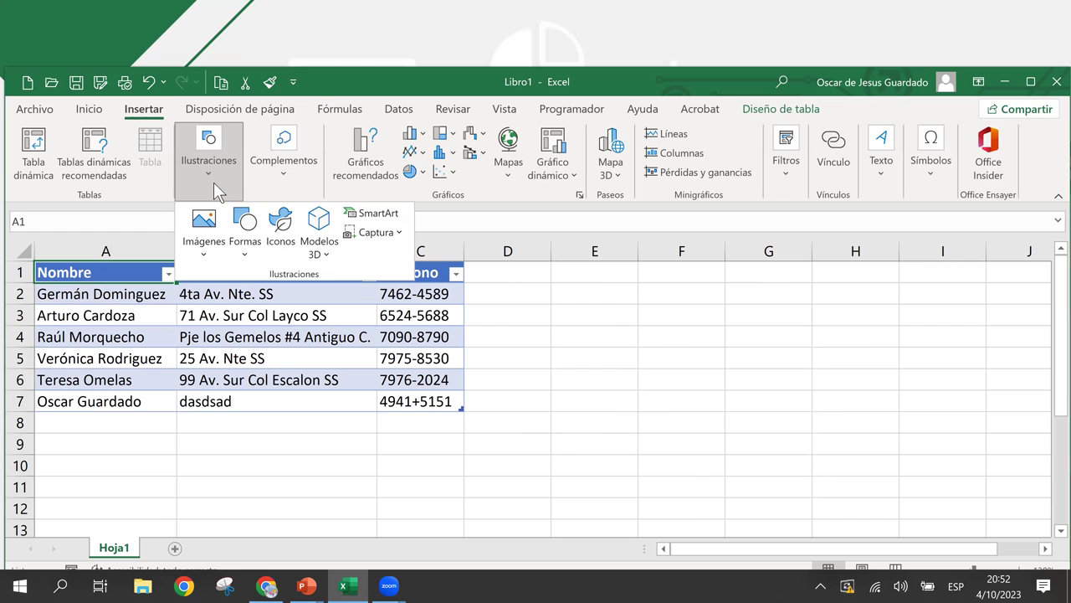
click(331, 254)
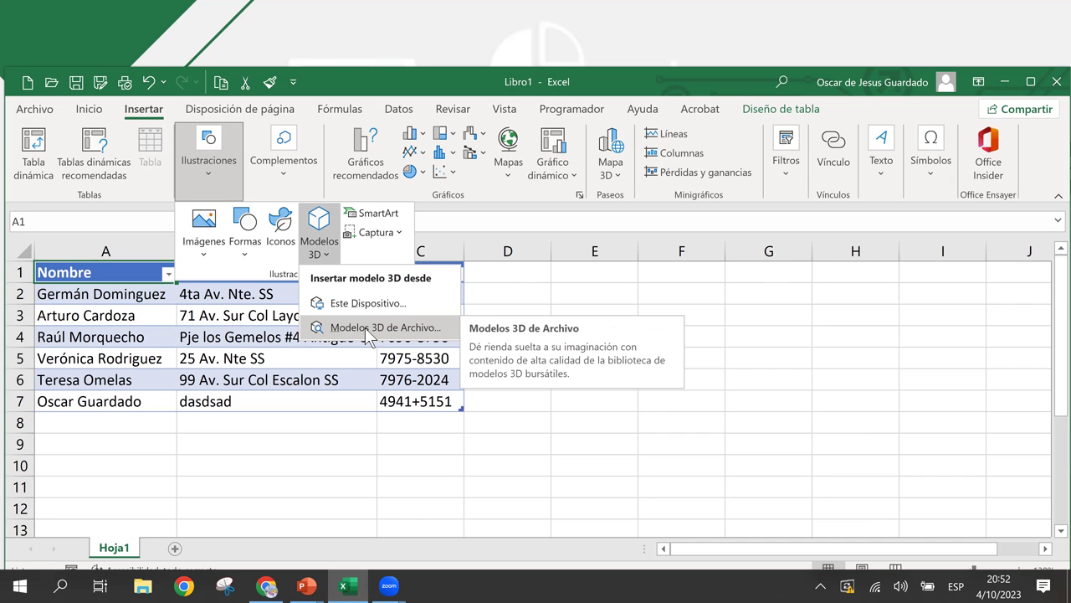
- Open the online 3D model library and choose the Biología category
click(369, 328)
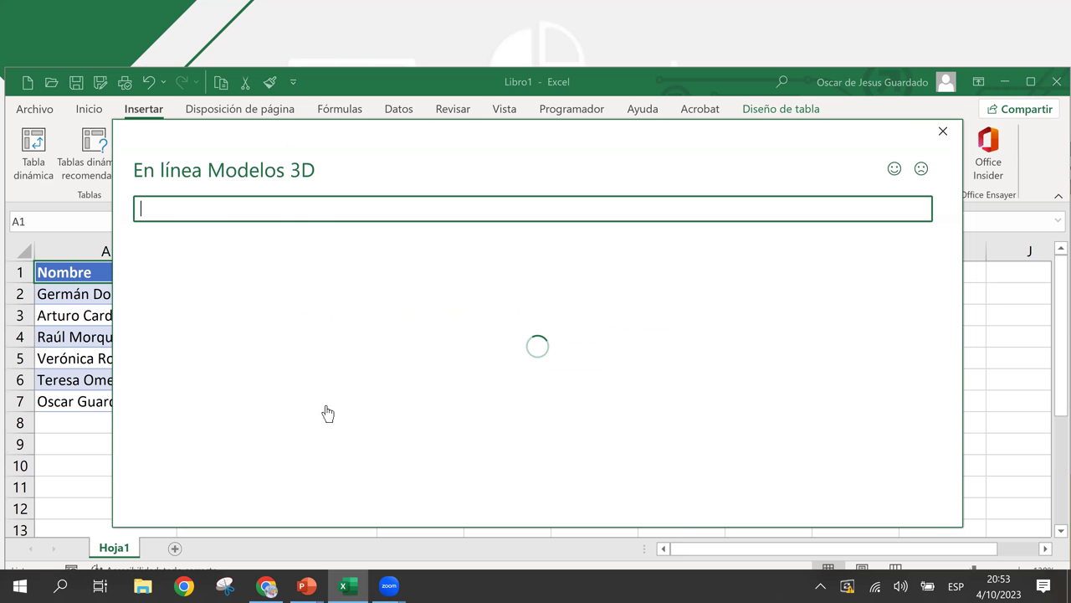
scroll(591, 376, down, 4)
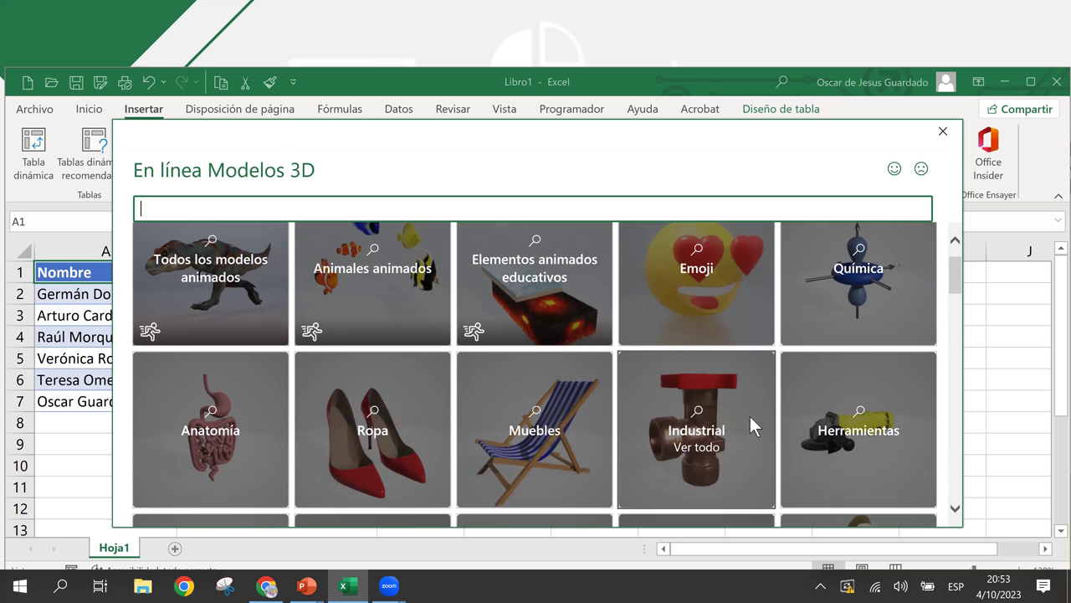
scroll(530, 455, down, 3)
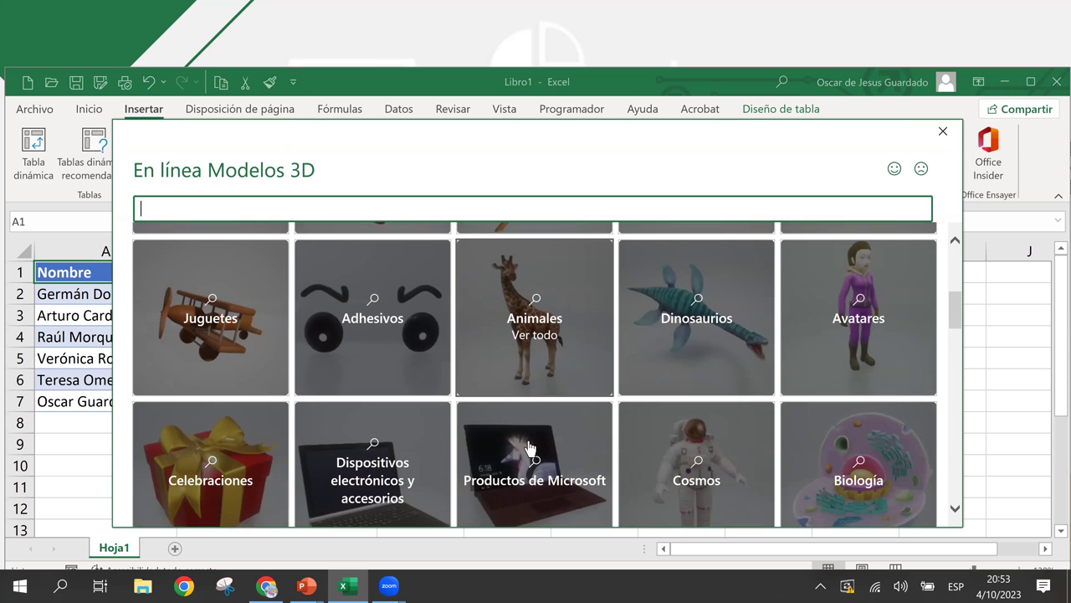
scroll(531, 449, down, 1)
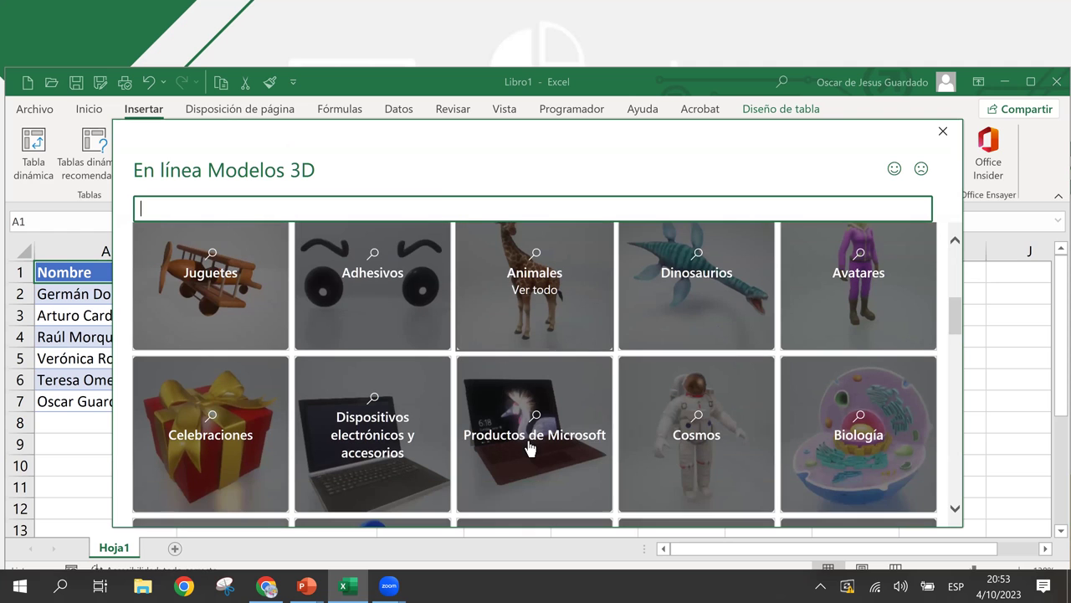
click(826, 466)
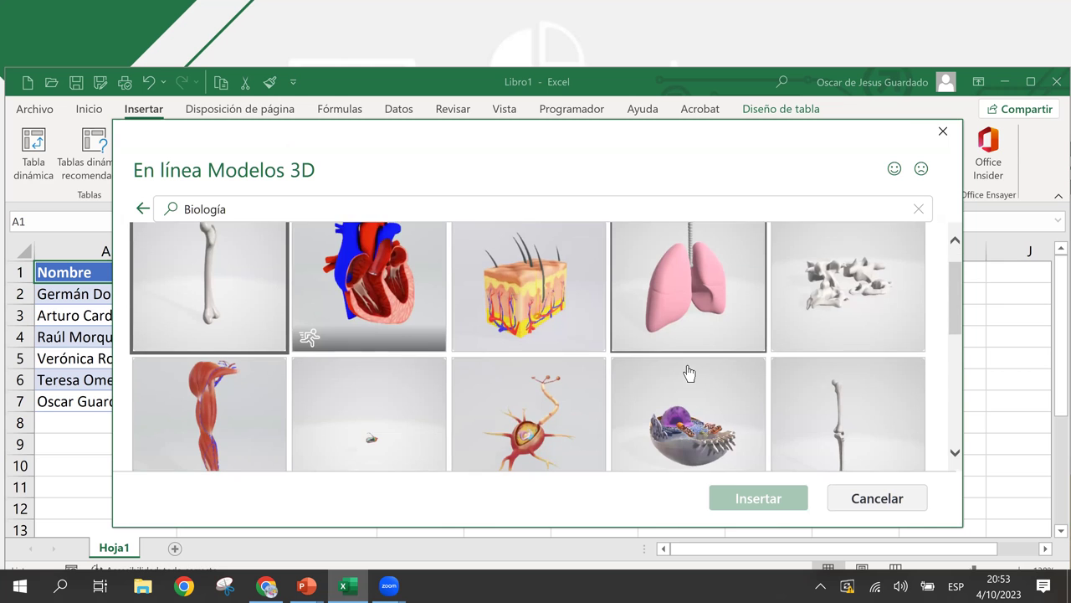
- Browse the Biología models, including the bone, heart, skin section and lungs
scroll(689, 372, down, 1)
scroll(689, 372, down, 2)
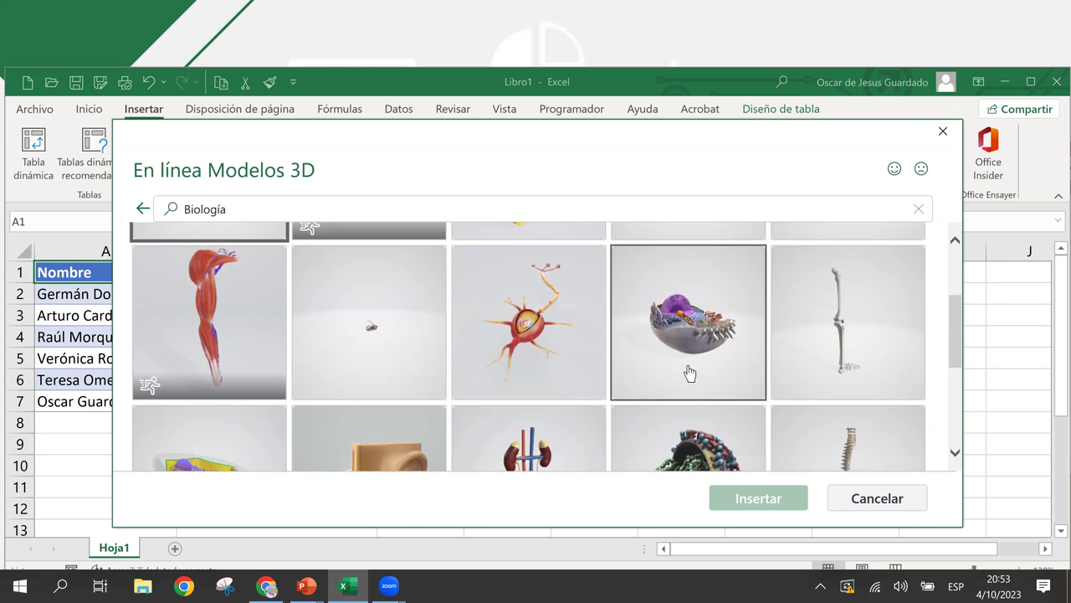
scroll(689, 372, down, 6)
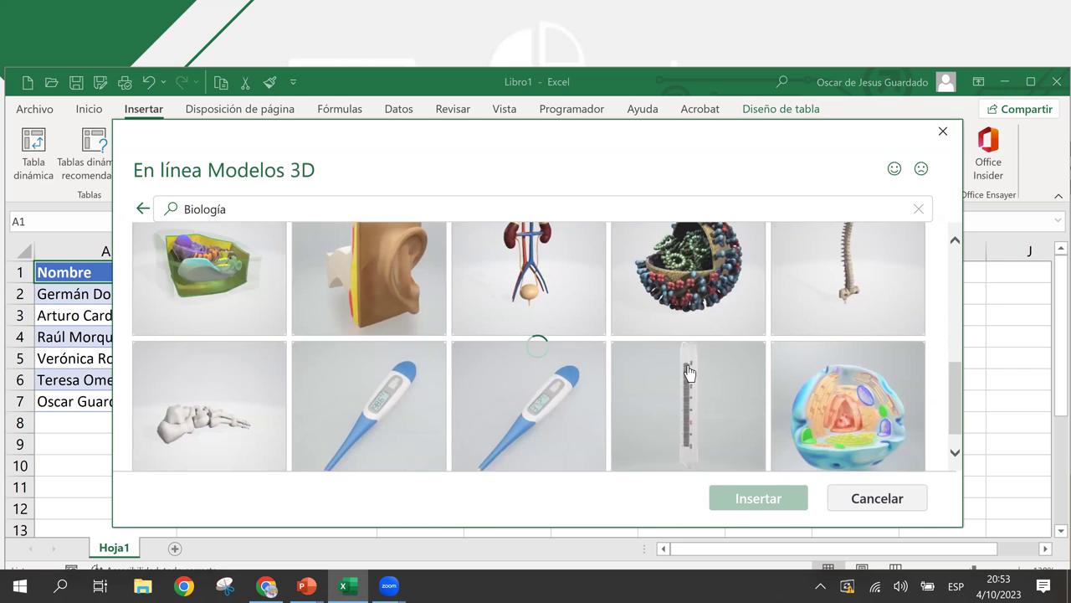
scroll(689, 373, down, 4)
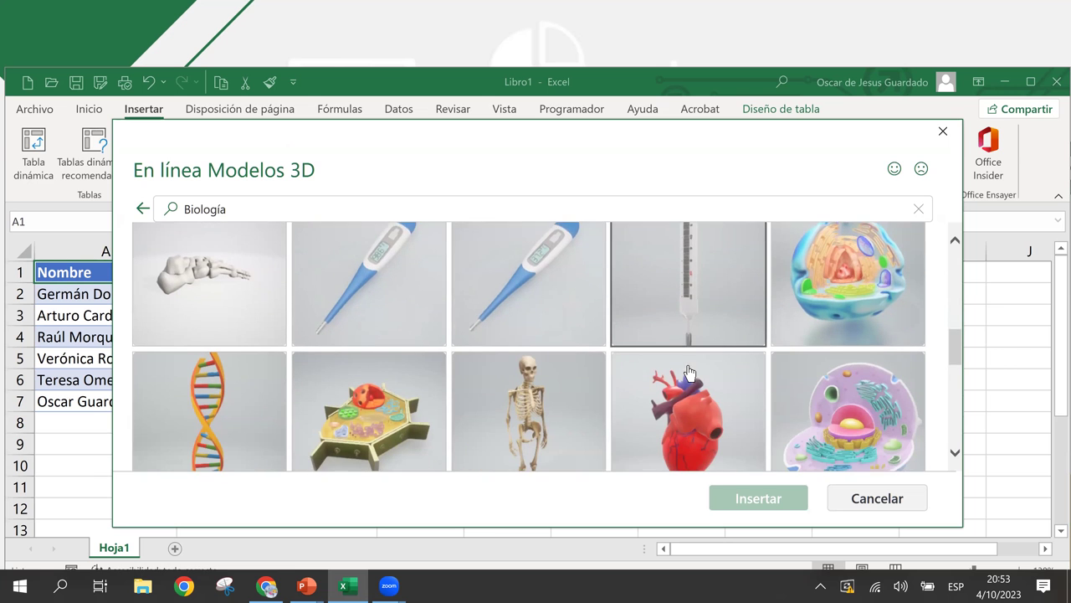
scroll(689, 373, down, 6)
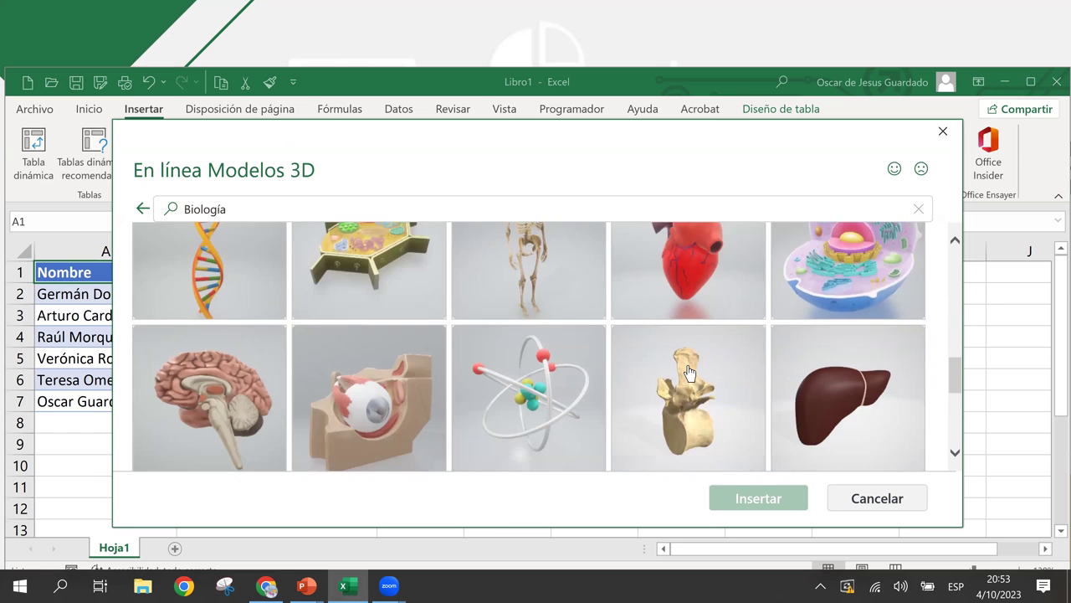
scroll(689, 373, down, 2)
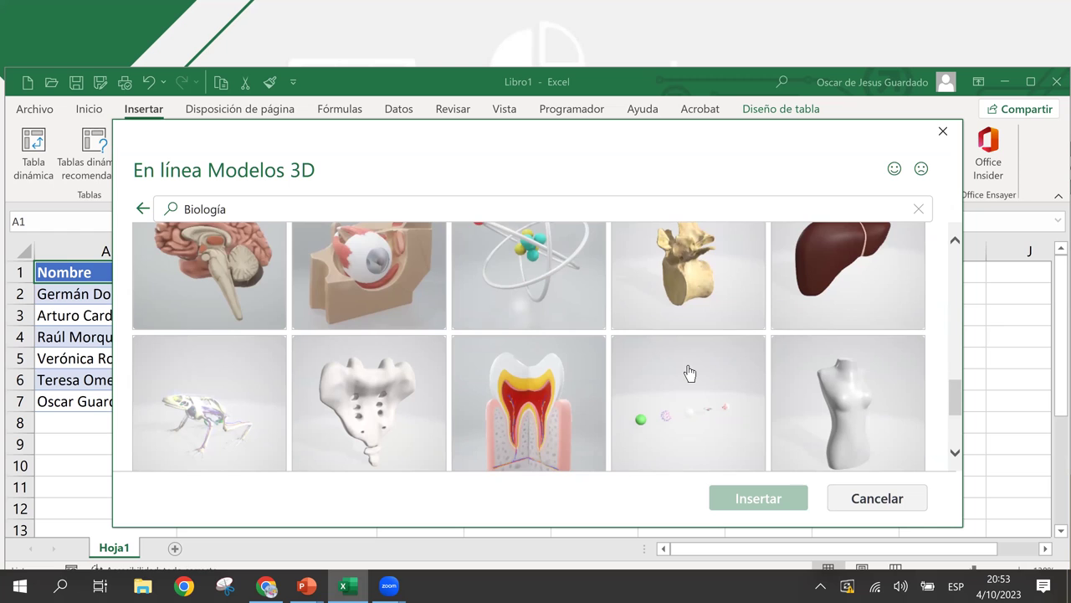
scroll(688, 373, down, 1)
scroll(688, 372, down, 6)
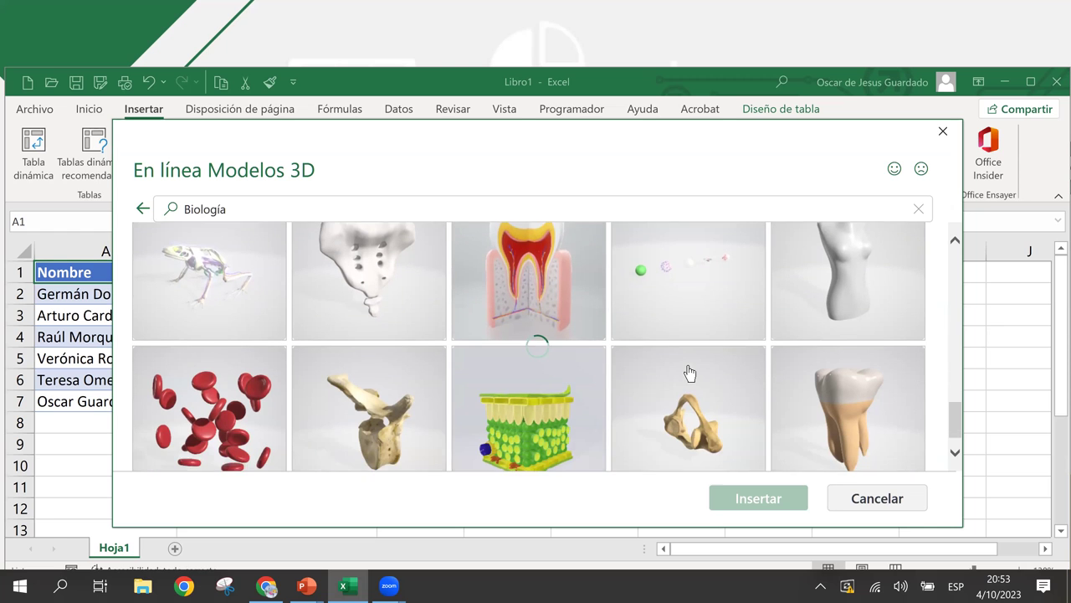
scroll(688, 374, down, 2)
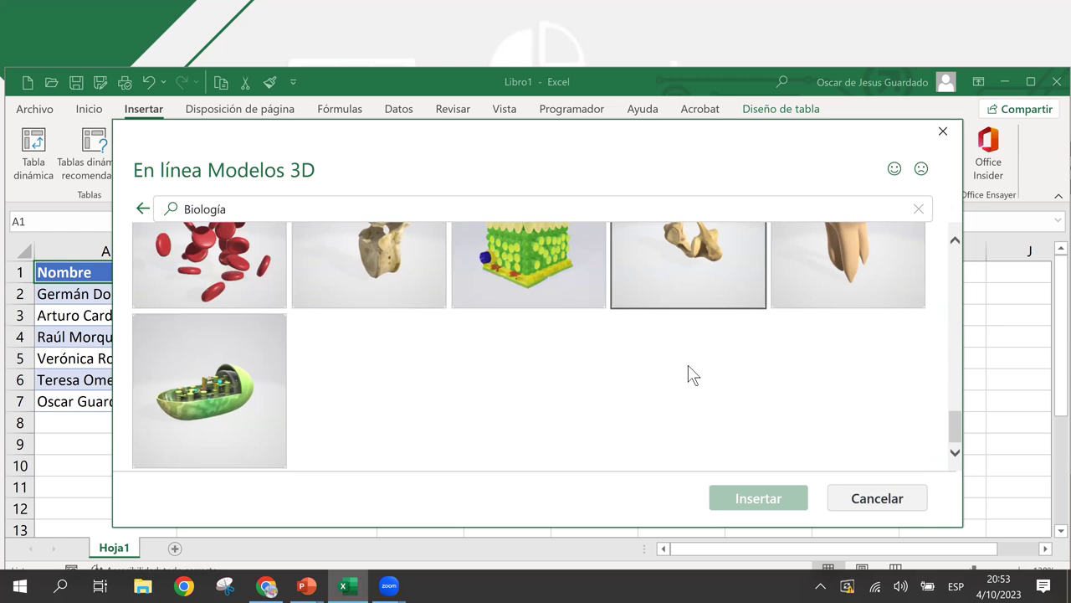
scroll(689, 373, up, 9)
scroll(689, 373, up, 15)
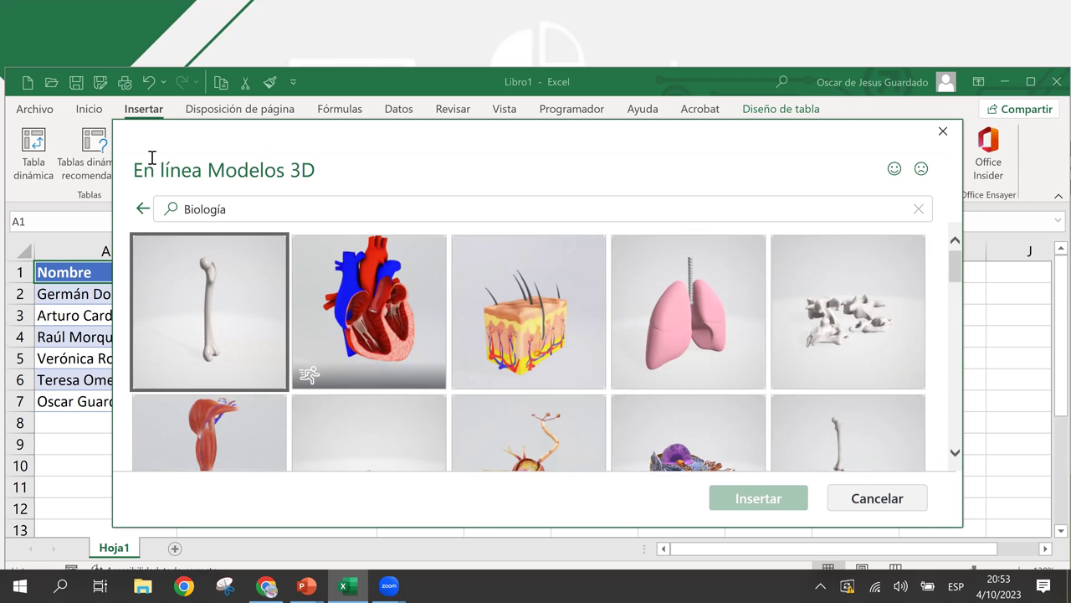
- In the Todos los modelos animados collection, select the animated dog and the grey cartoon character
click(142, 209)
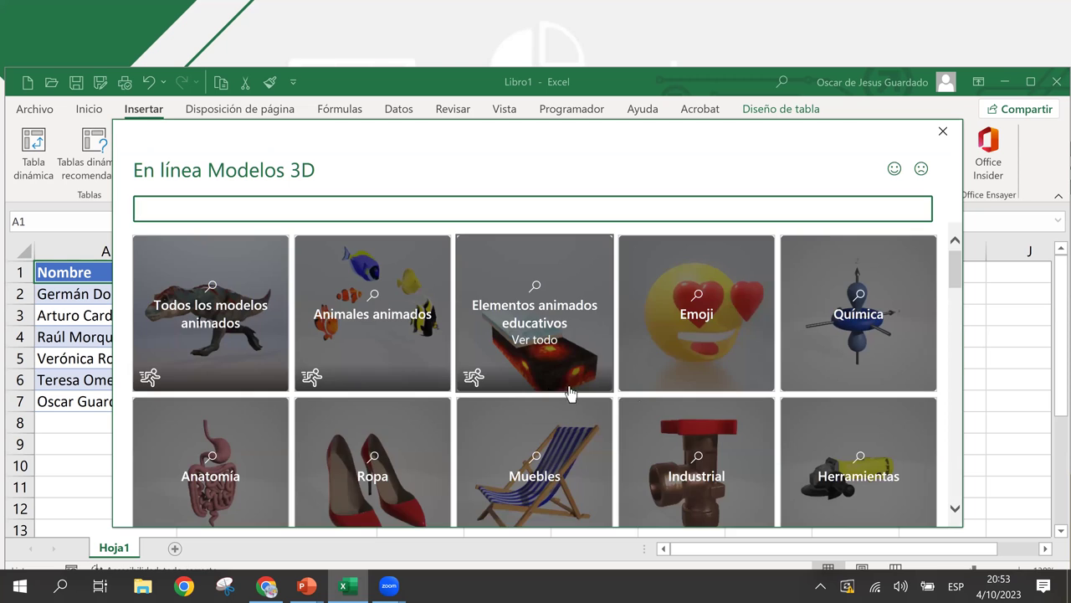
click(221, 323)
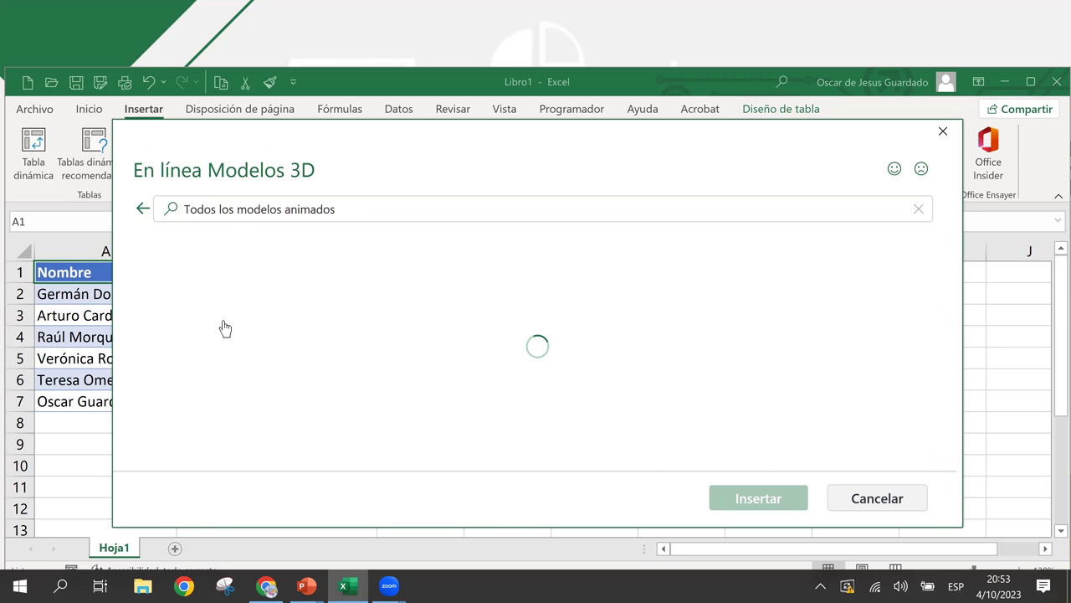
scroll(359, 373, down, 4)
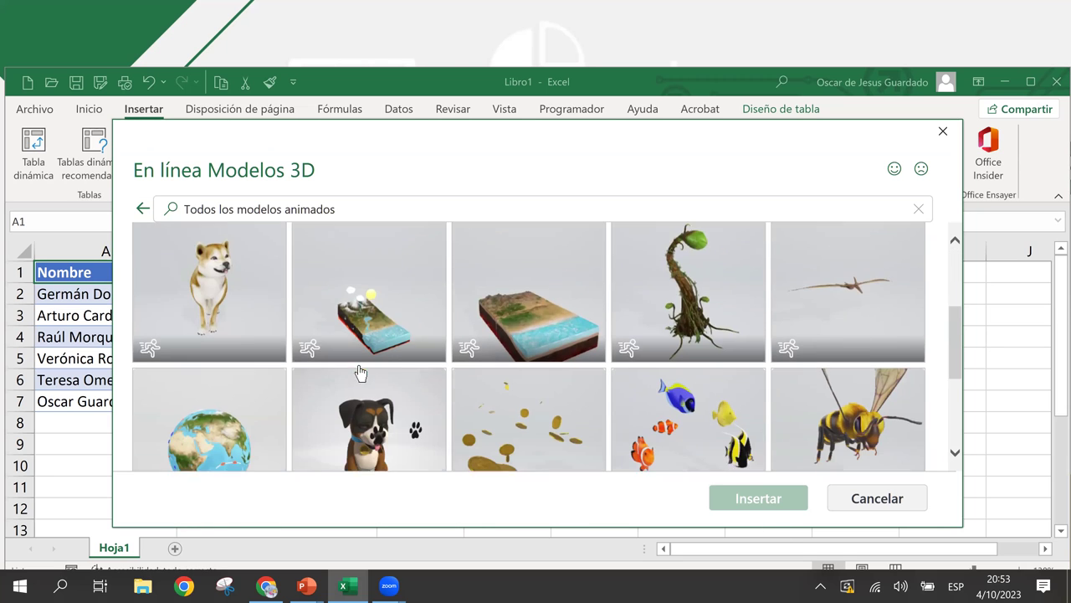
click(363, 356)
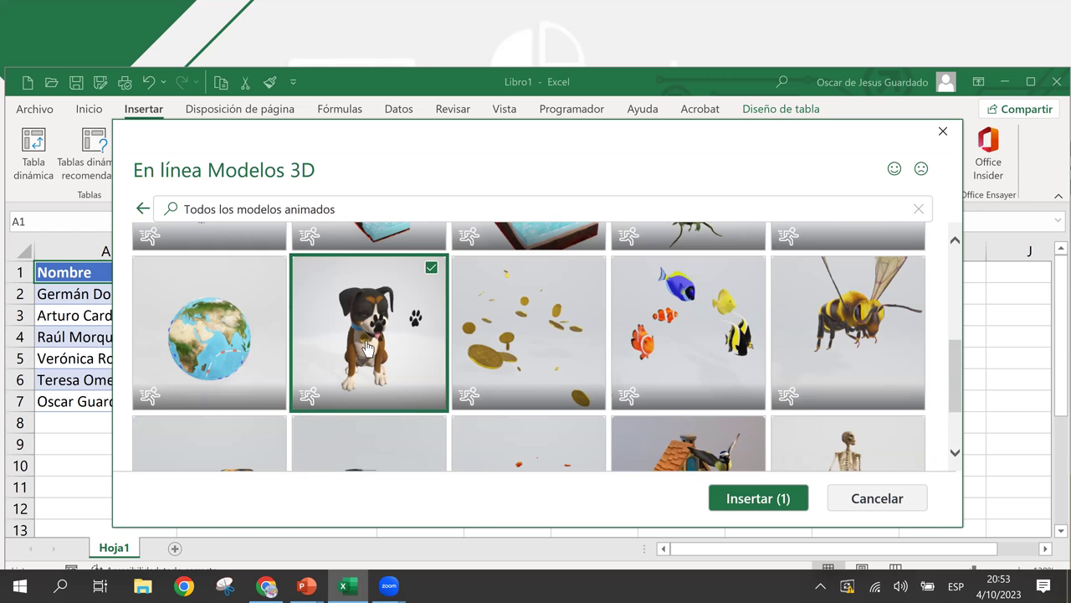
scroll(590, 391, down, 5)
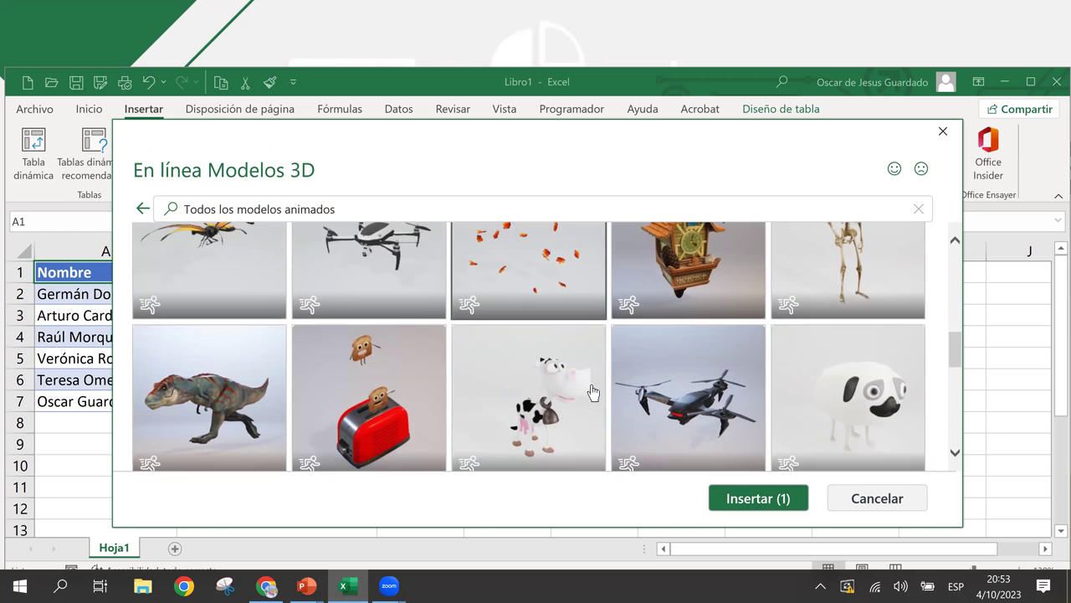
scroll(591, 391, down, 5)
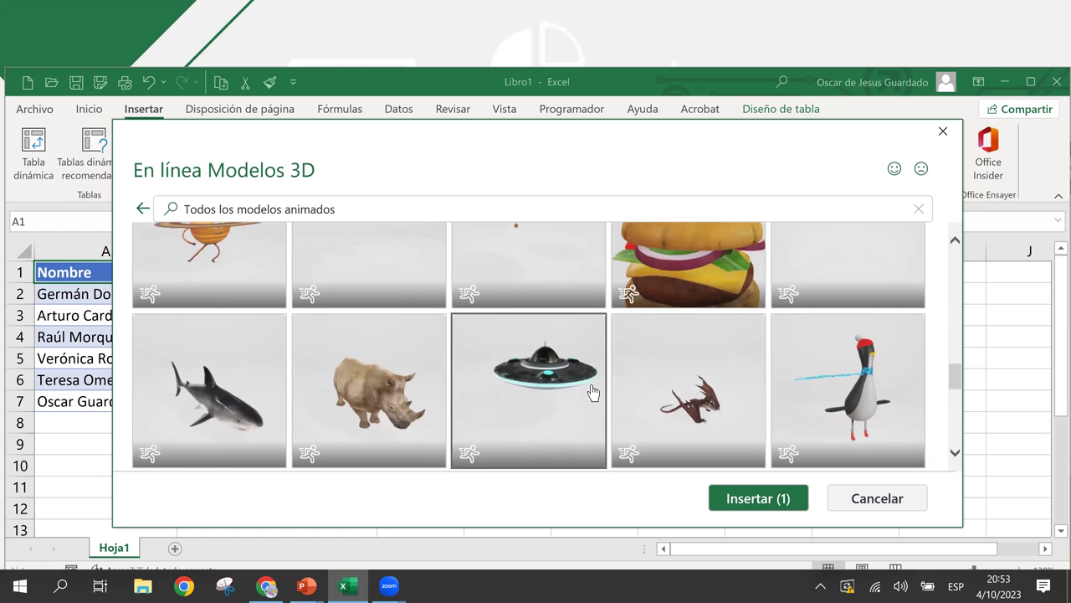
scroll(591, 391, down, 3)
scroll(591, 391, up, 1)
scroll(591, 391, down, 3)
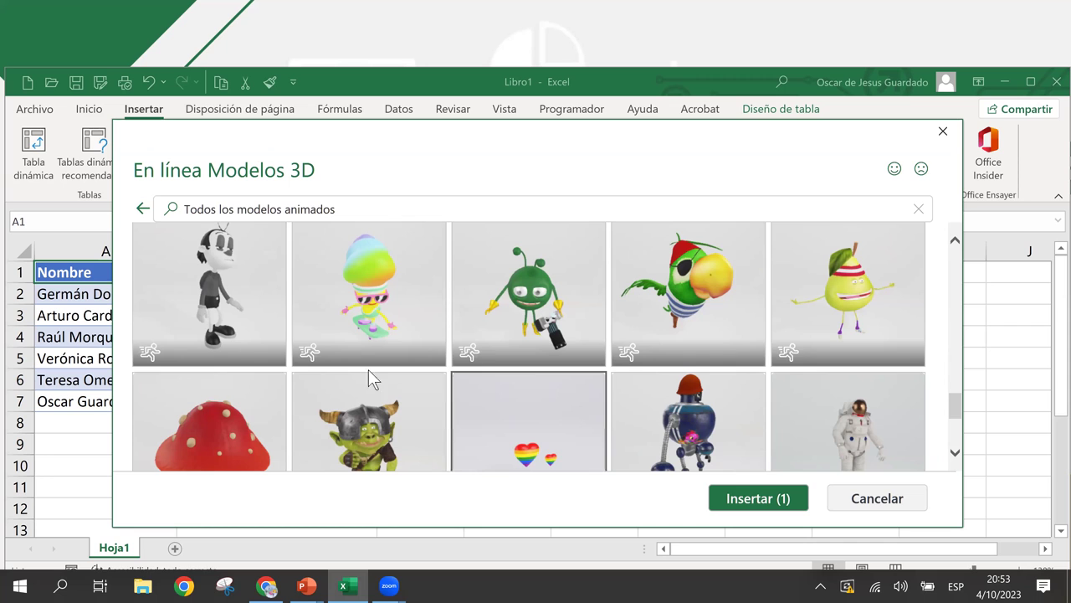
click(228, 317)
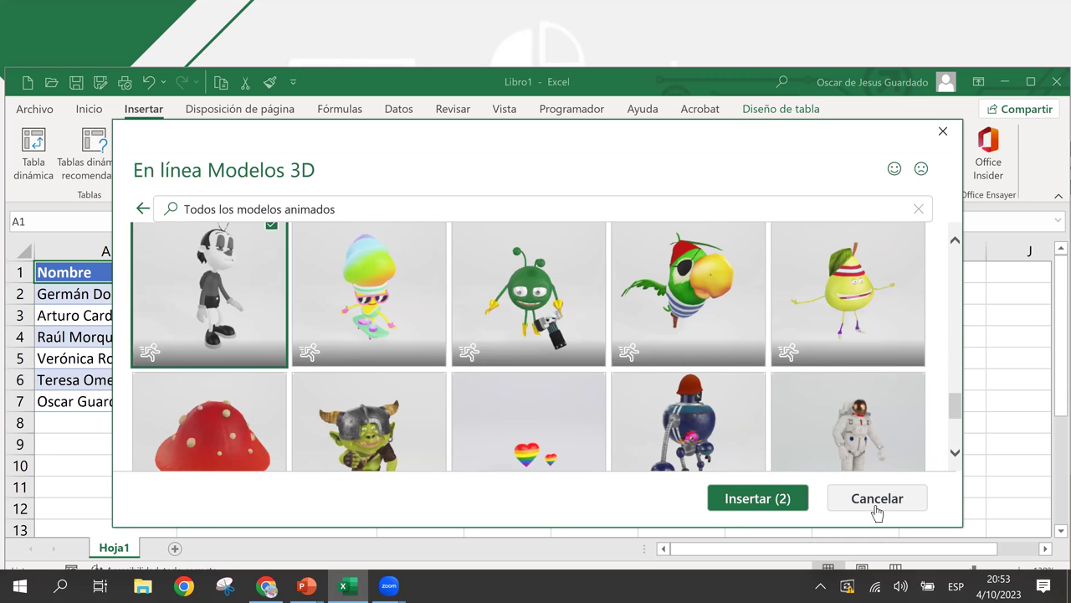
- Insert both selected 3D models (Insertar (2)) onto the sheet beside the friends table
click(744, 506)
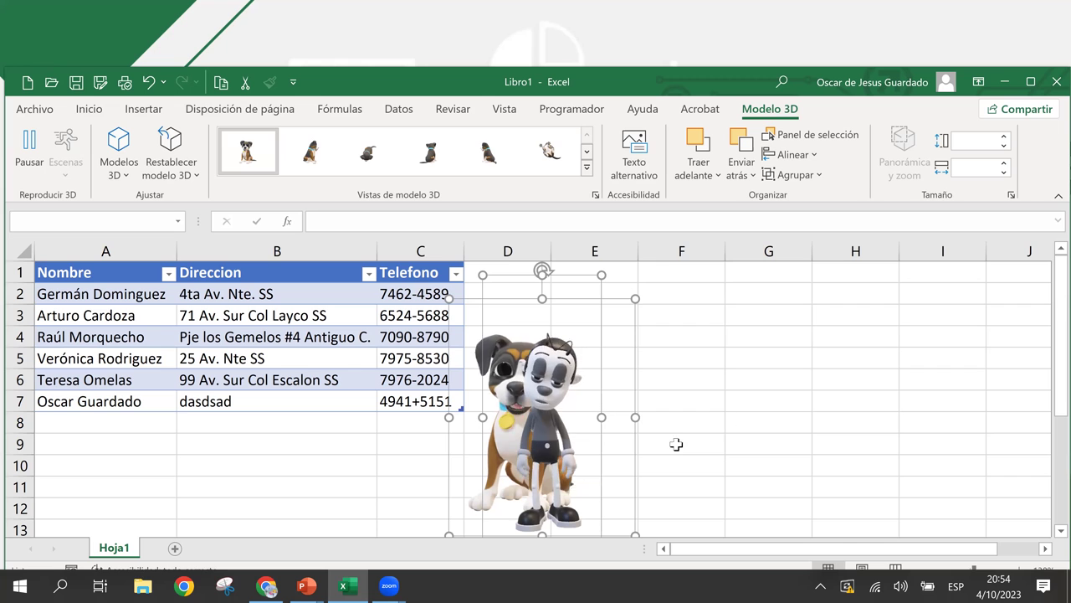
- Move both 3D models over columns G–H and deselect them
drag(597, 441, 849, 429)
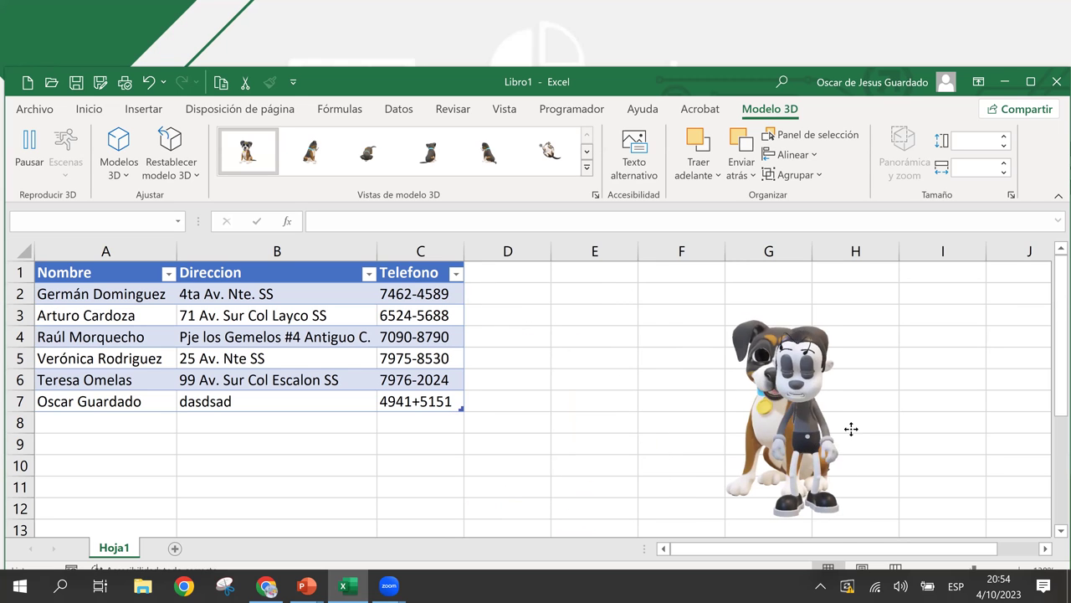
click(953, 440)
key(Escape)
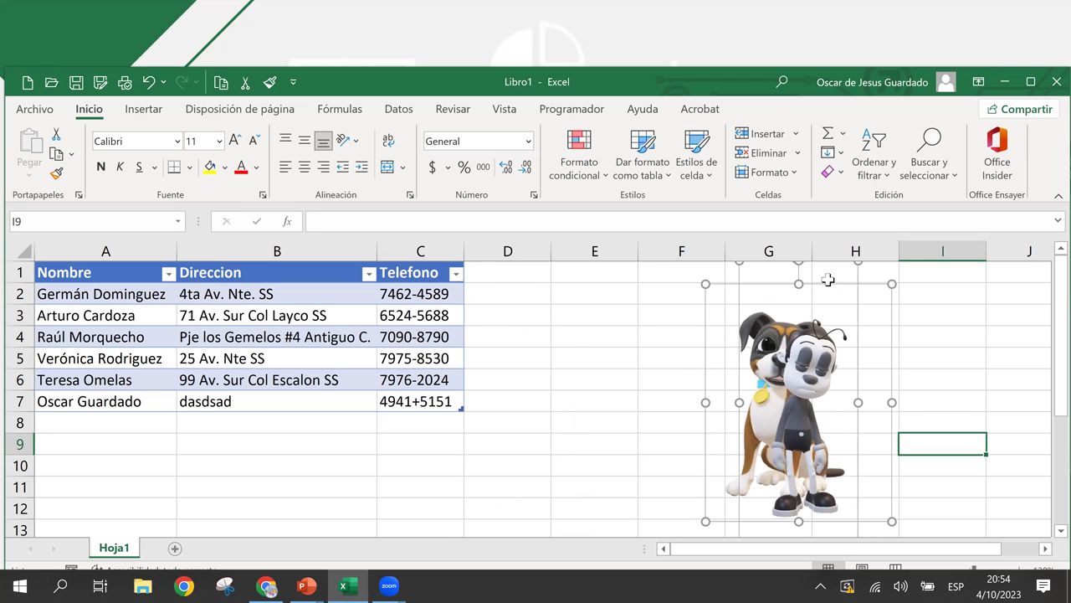
key(Up)
key(Up)
key(Up)
- Pull the cartoon character off the dog into columns D–E, leaving the dog at G–H
click(796, 359)
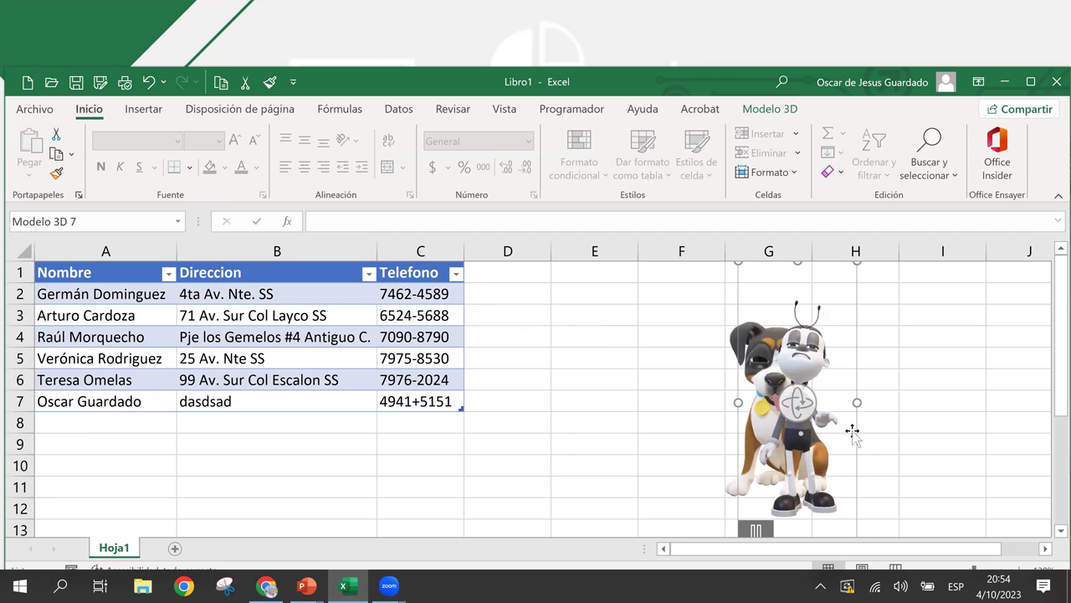
drag(745, 431, 595, 438)
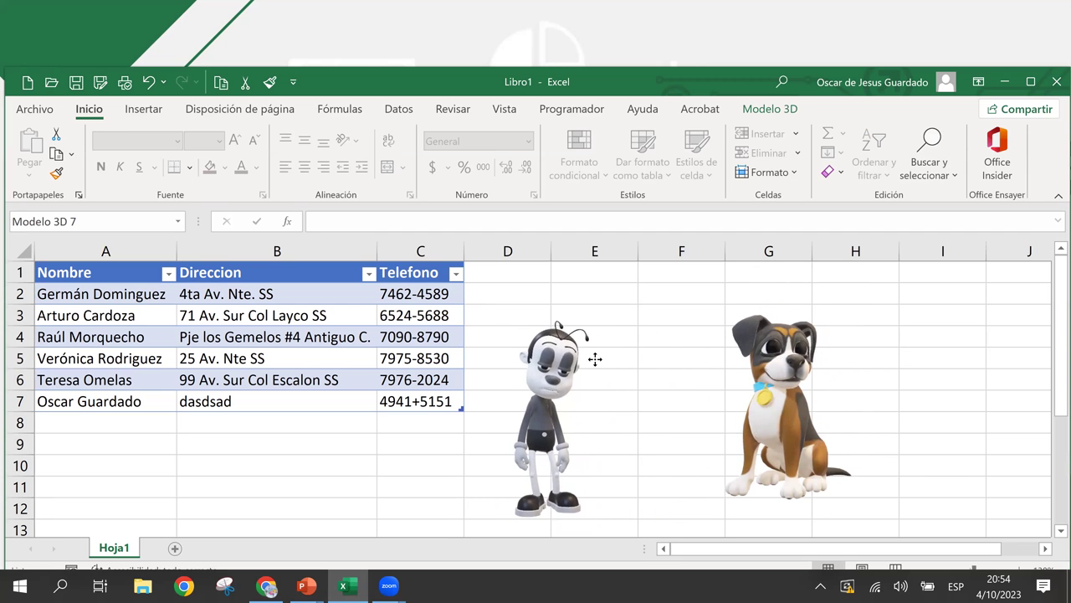
click(798, 371)
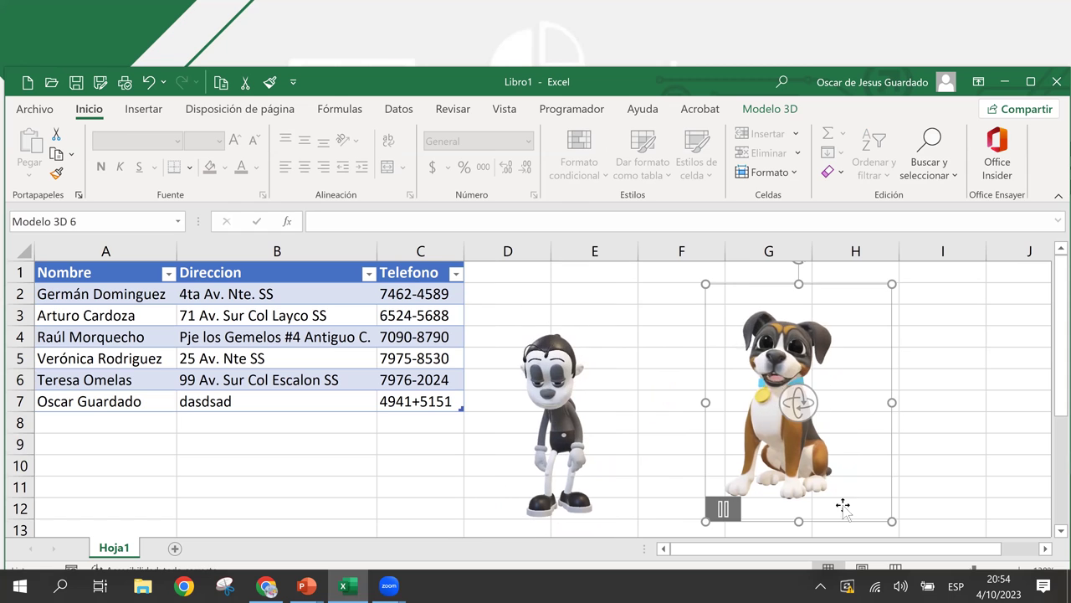
click(956, 400)
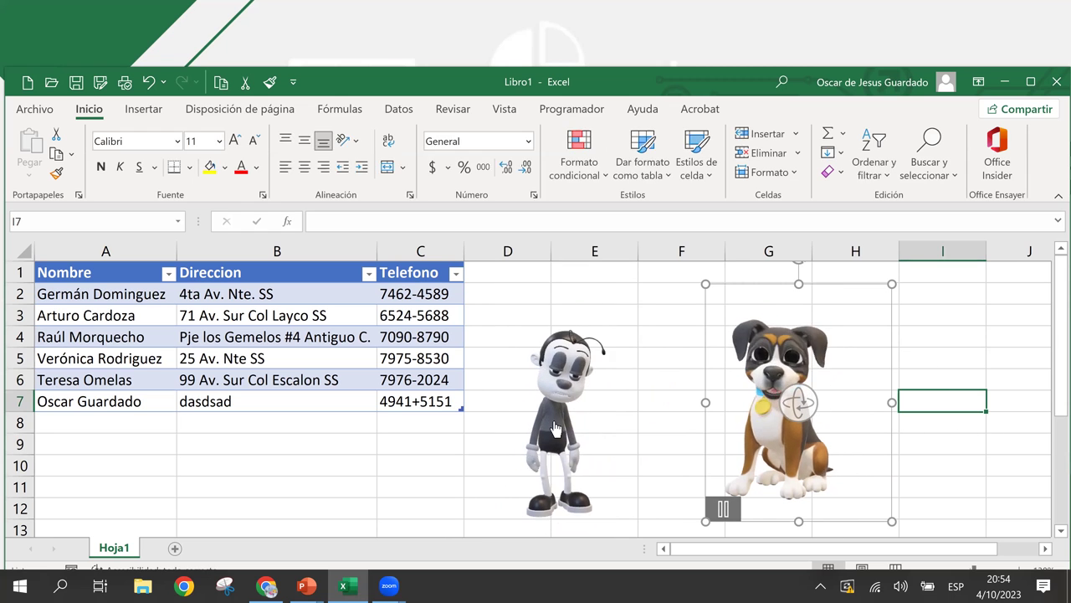
mouse_move(535, 435)
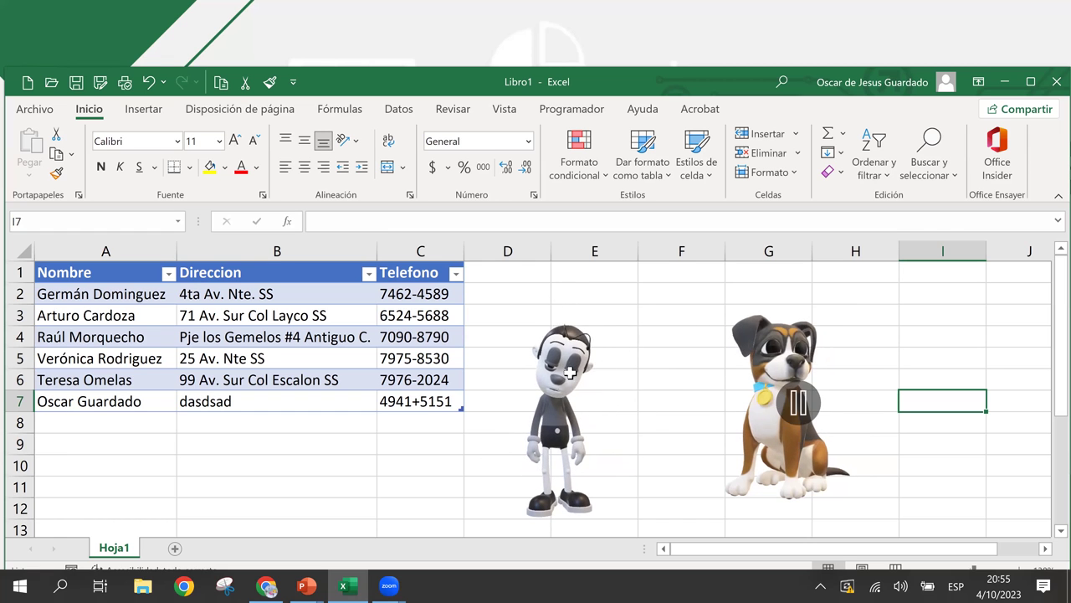
click(594, 470)
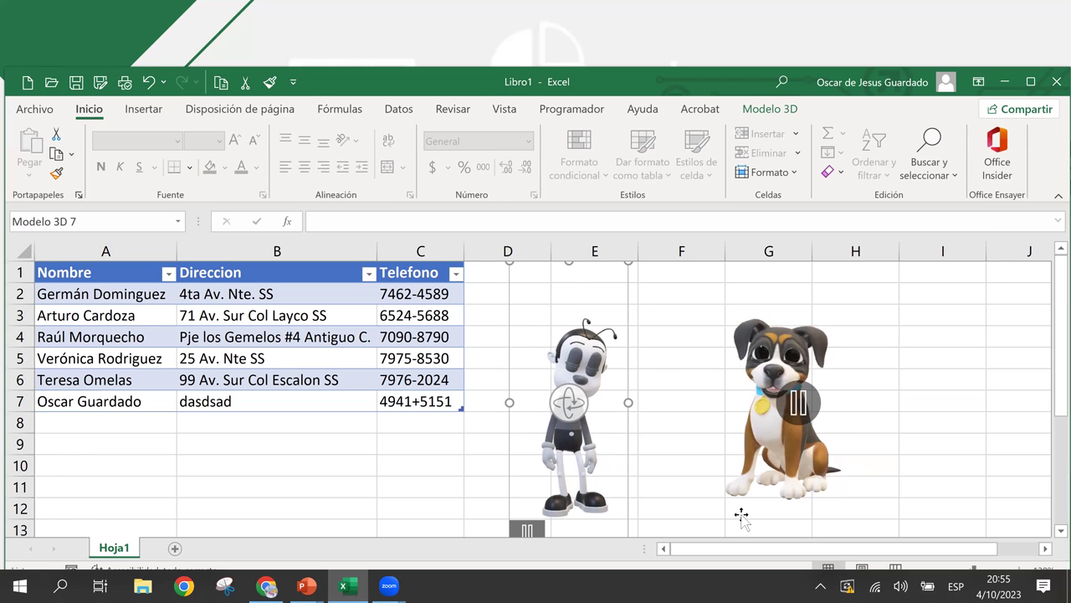
- Delete the cartoon character and move the dog left into column E
key(Delete)
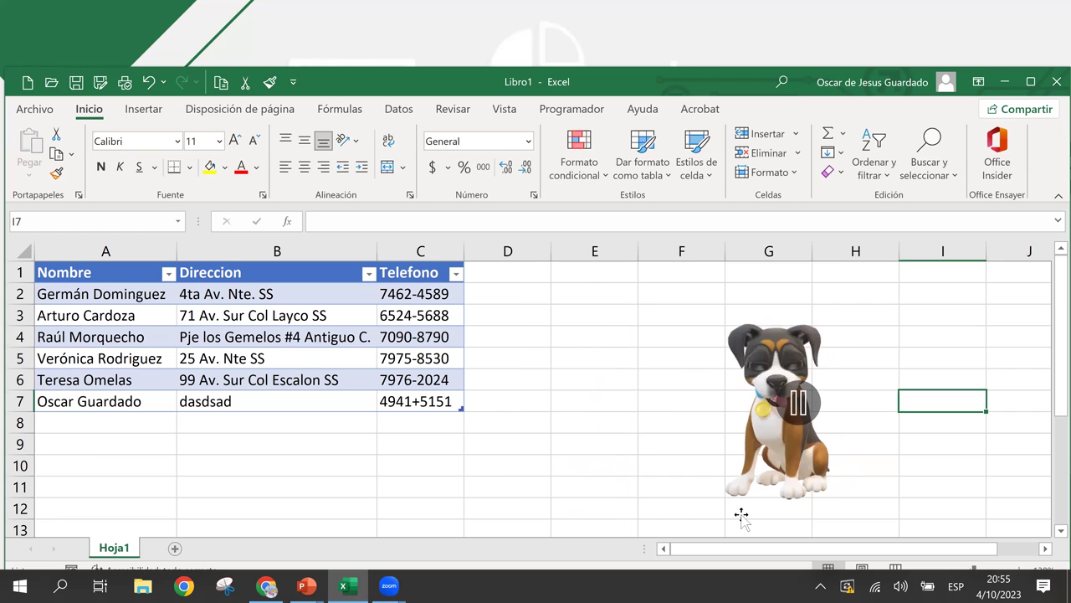
click(824, 332)
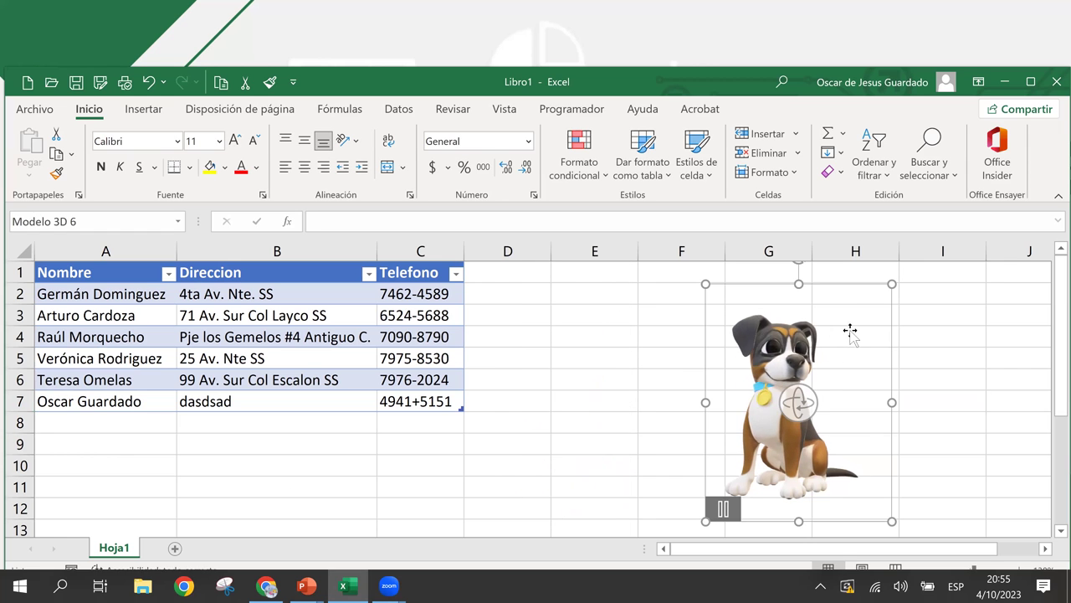
drag(849, 285, 633, 263)
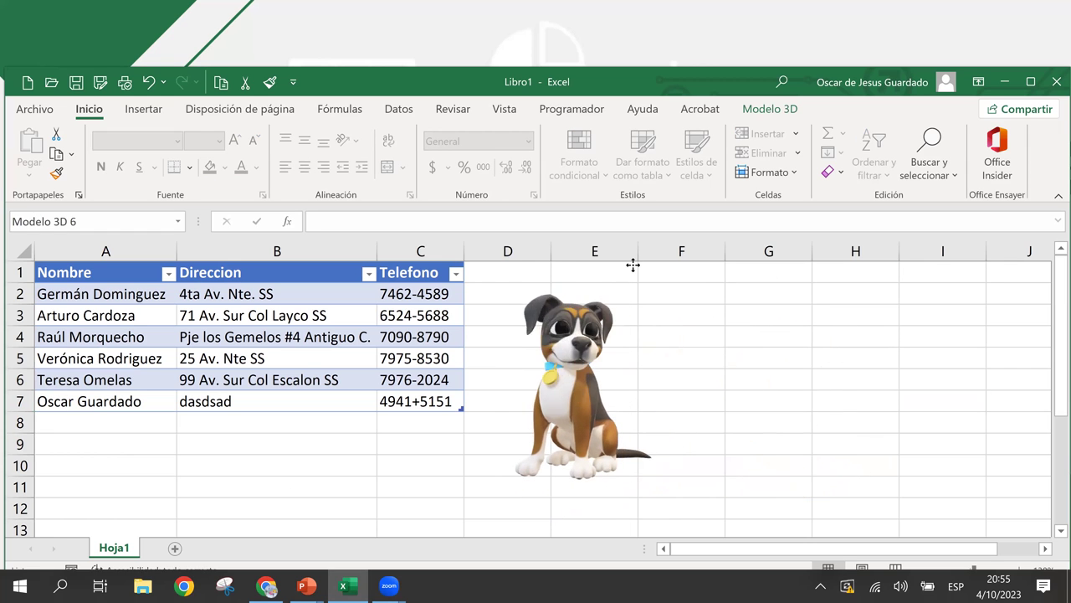
- Shrink the 3D dog and turn it slightly sideways
drag(586, 501, 588, 435)
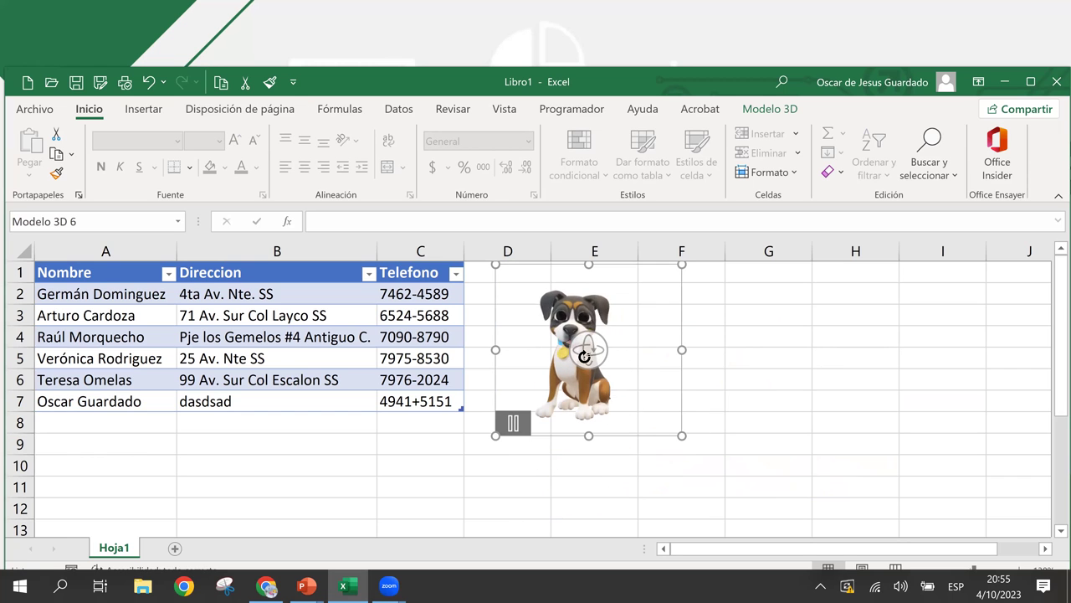
drag(590, 352, 772, 433)
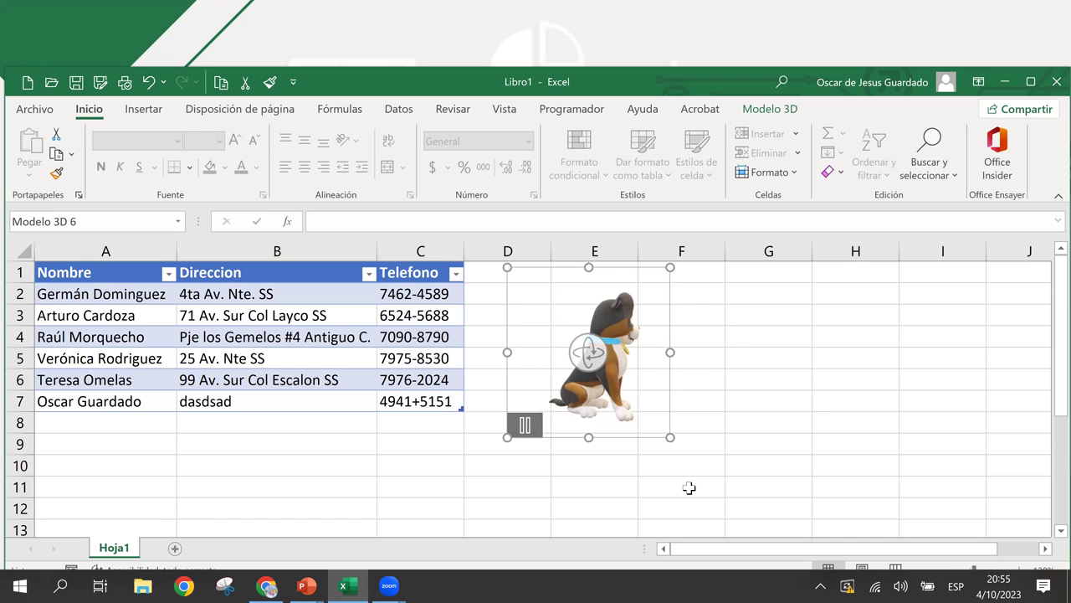
click(825, 430)
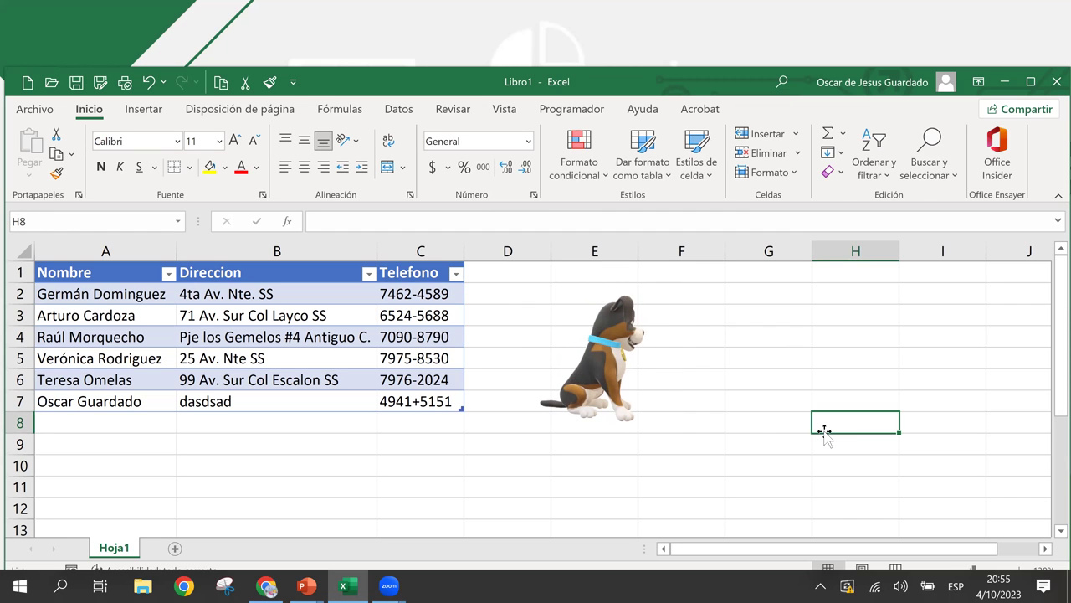
- Enable Fila de totales in Diseño de tabla so C8 counts the 6 Telefono entries
click(259, 492)
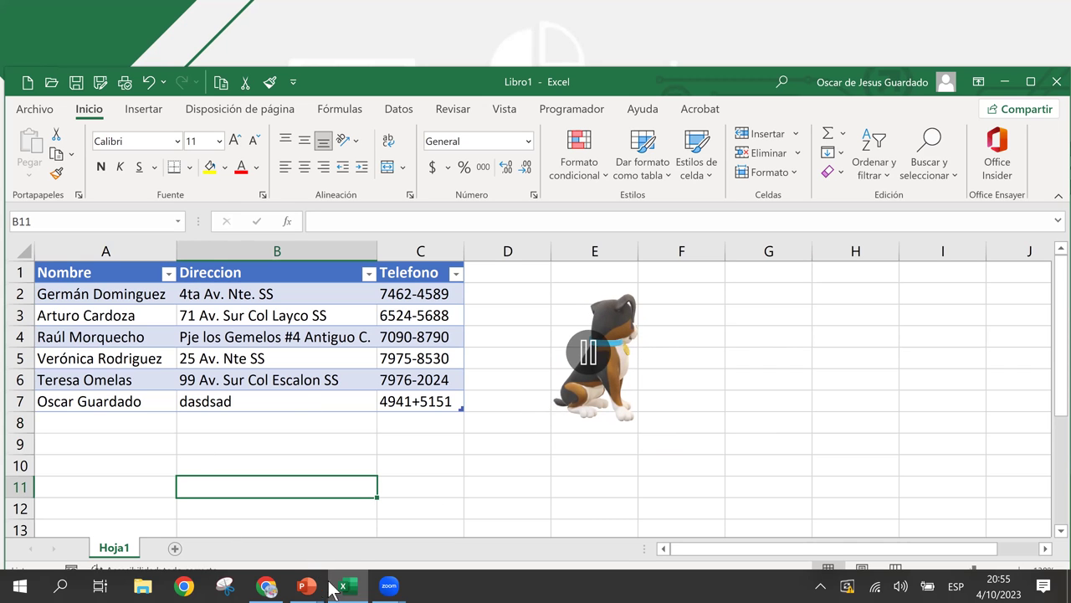
click(427, 354)
click(420, 508)
click(431, 378)
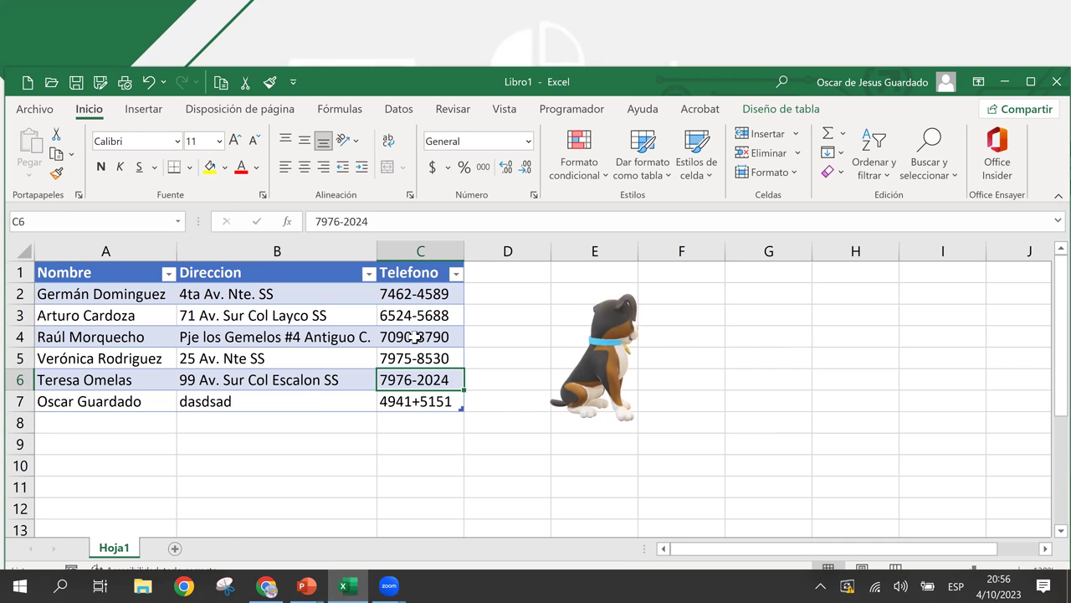
click(419, 335)
click(416, 403)
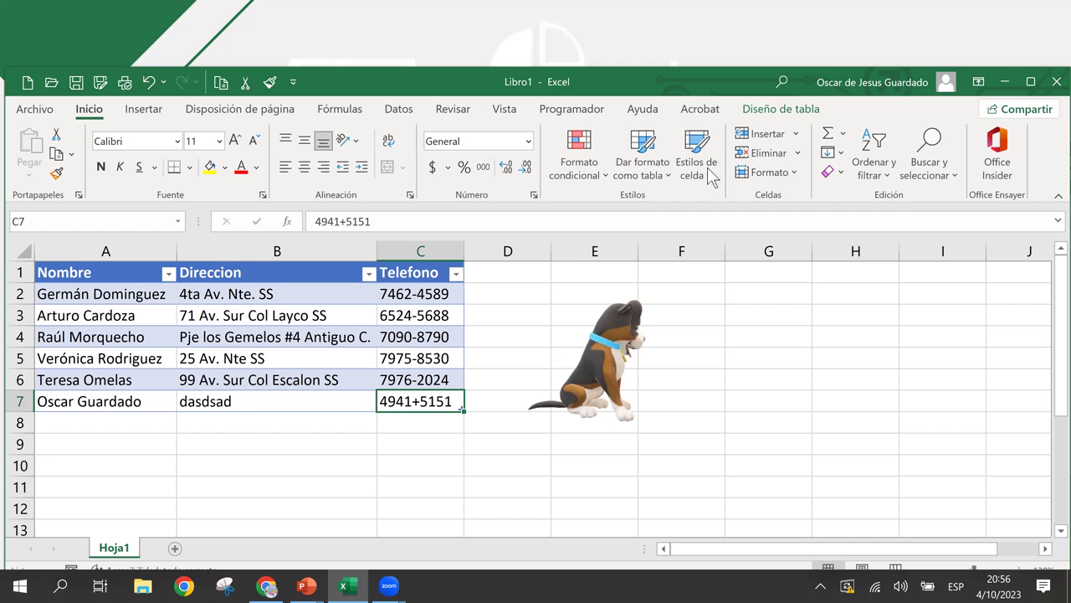
click(774, 111)
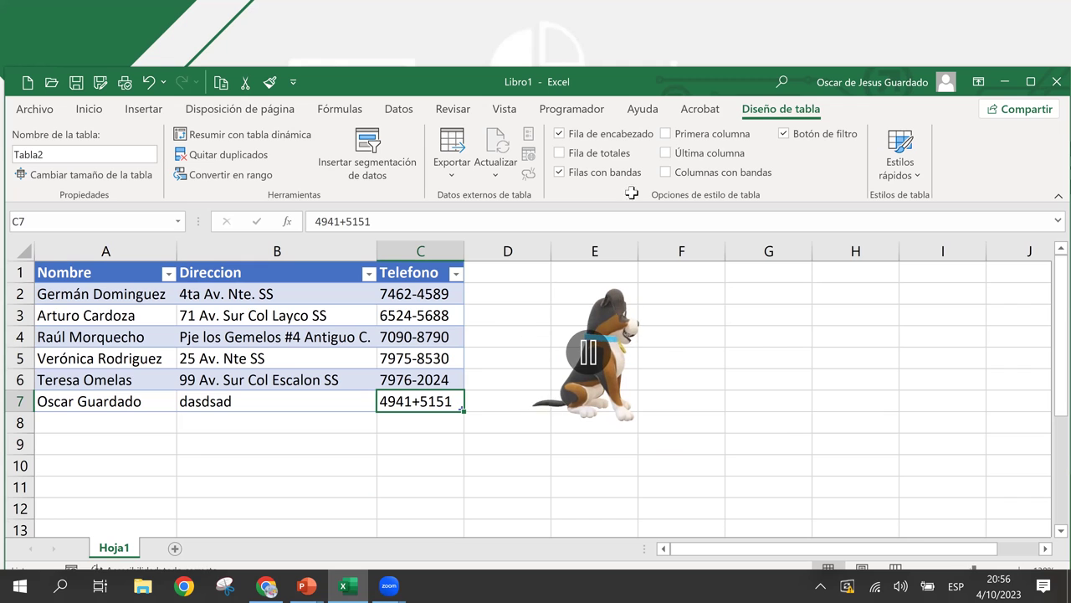
click(559, 153)
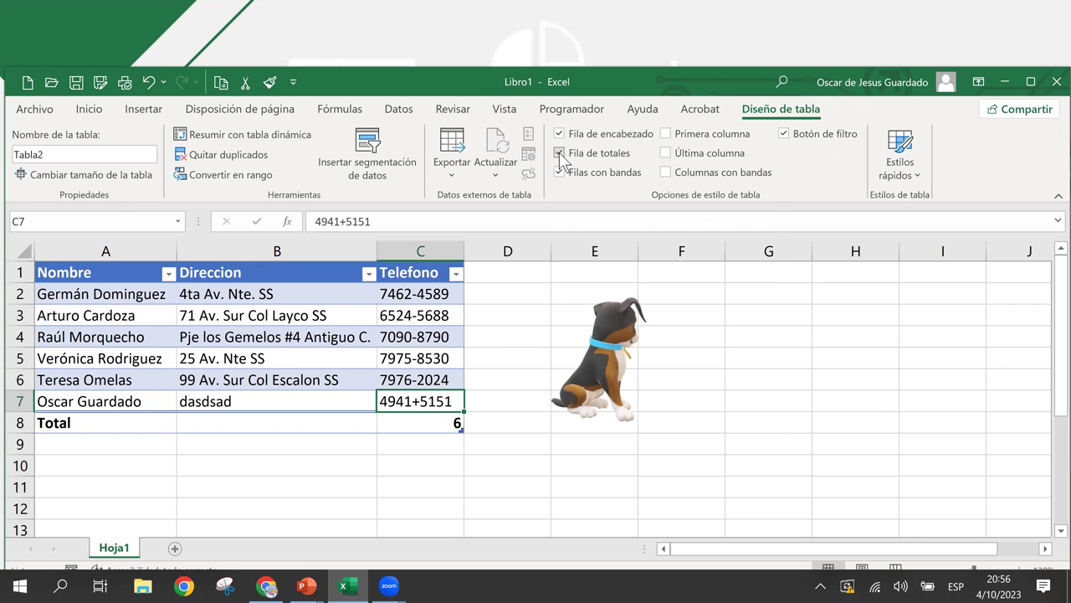
click(417, 431)
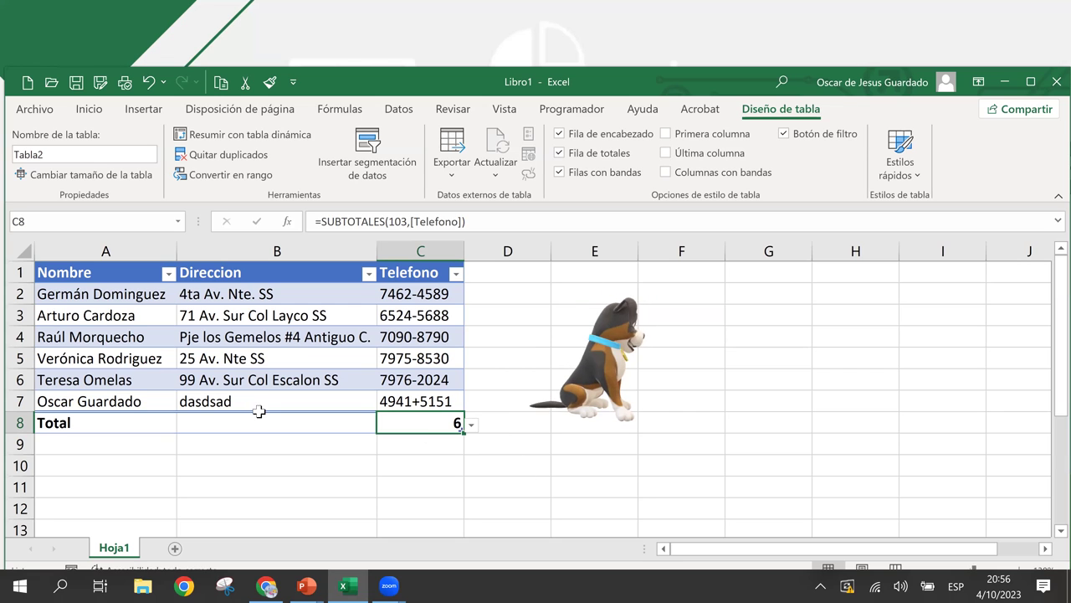
- Set the Direccion total in B8 to Recuento so it shows 6
click(253, 408)
click(244, 421)
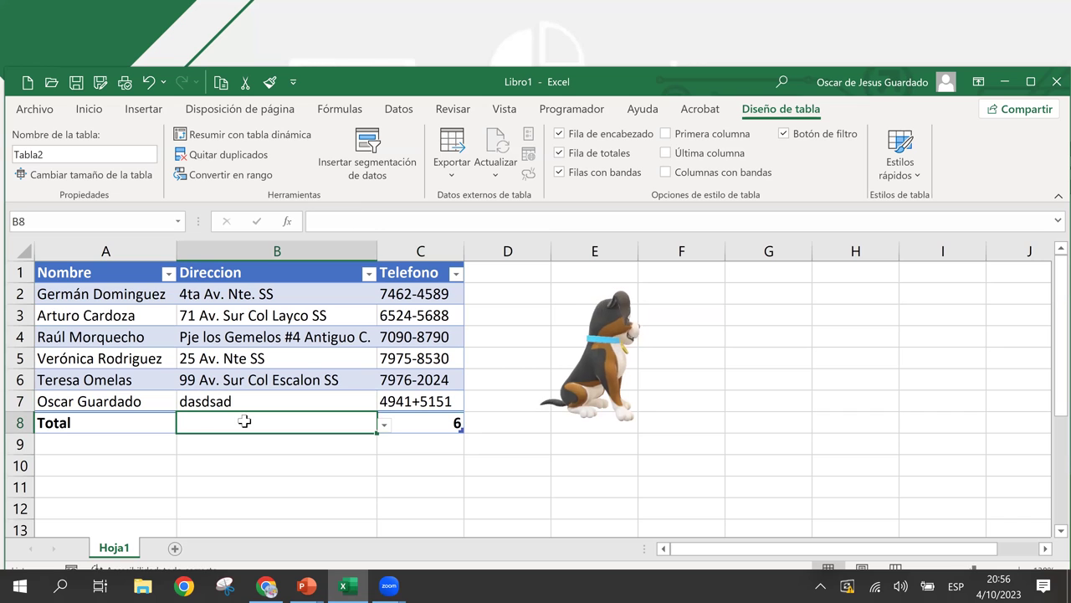
click(383, 424)
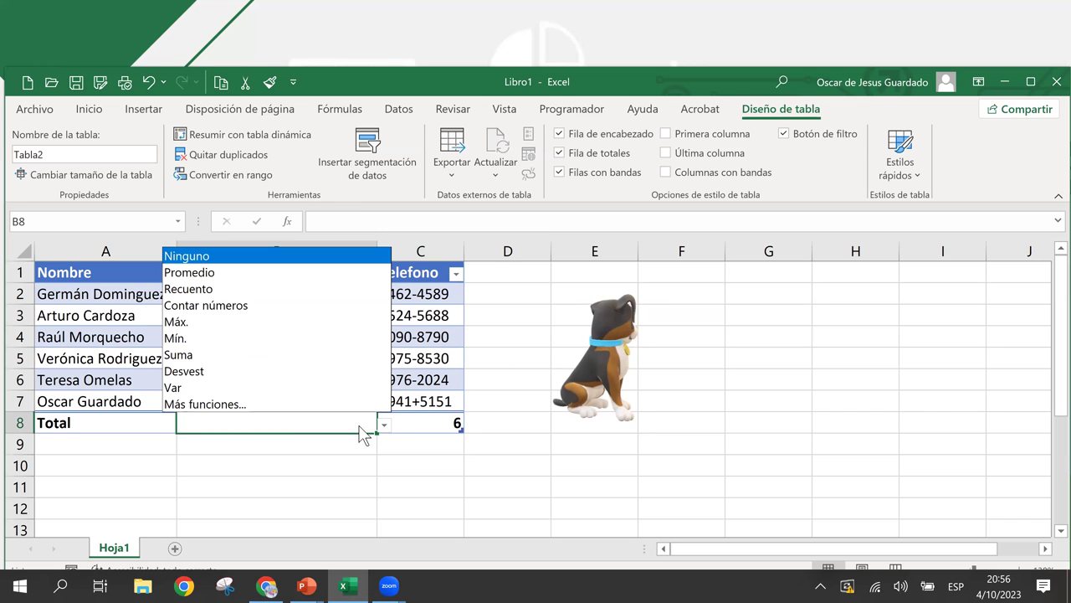
click(237, 295)
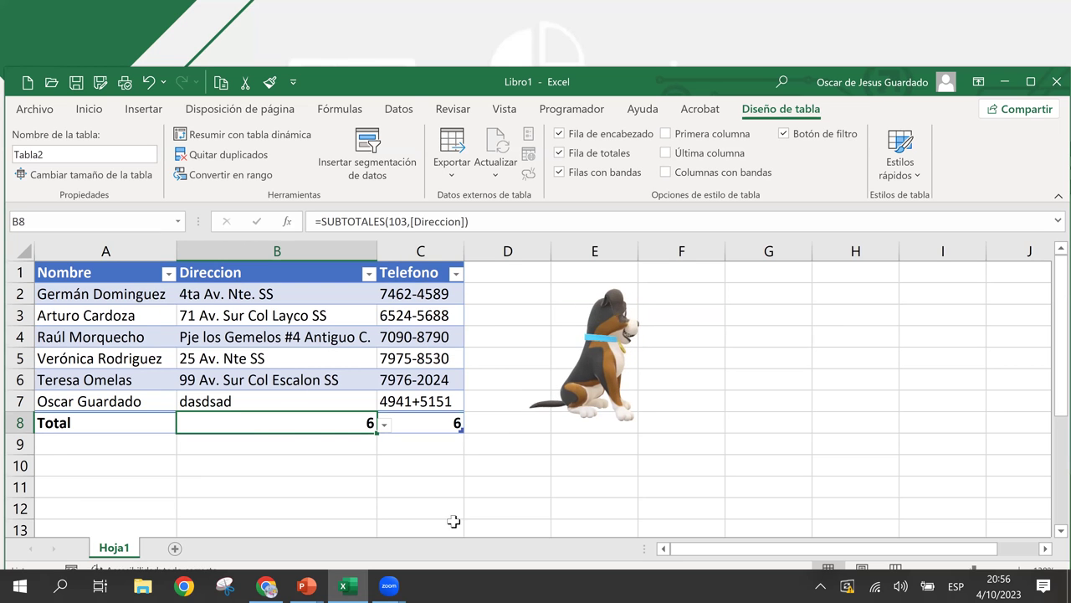
click(145, 427)
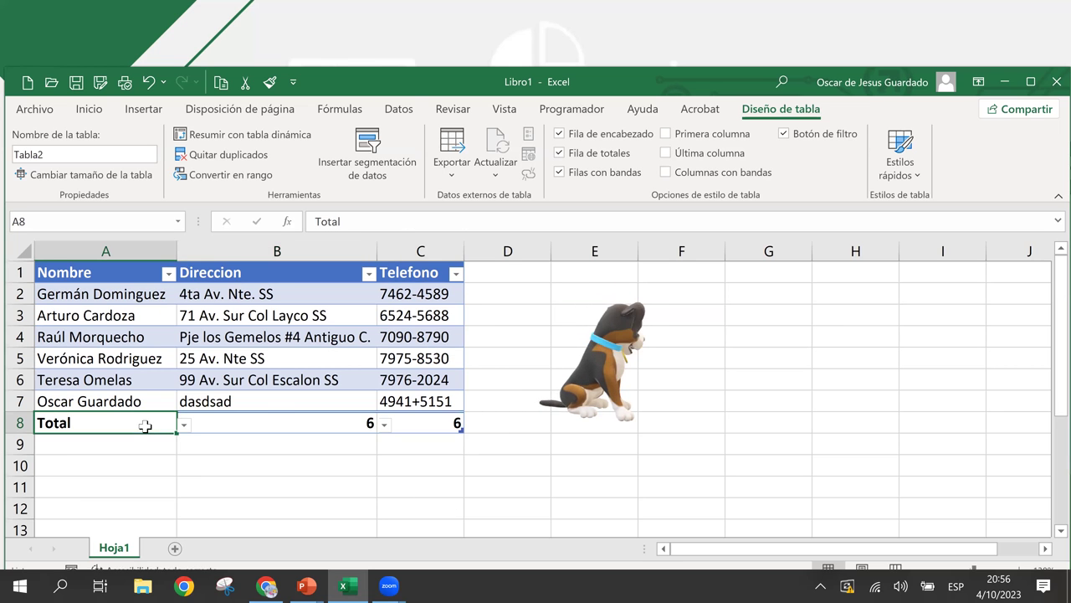
click(260, 416)
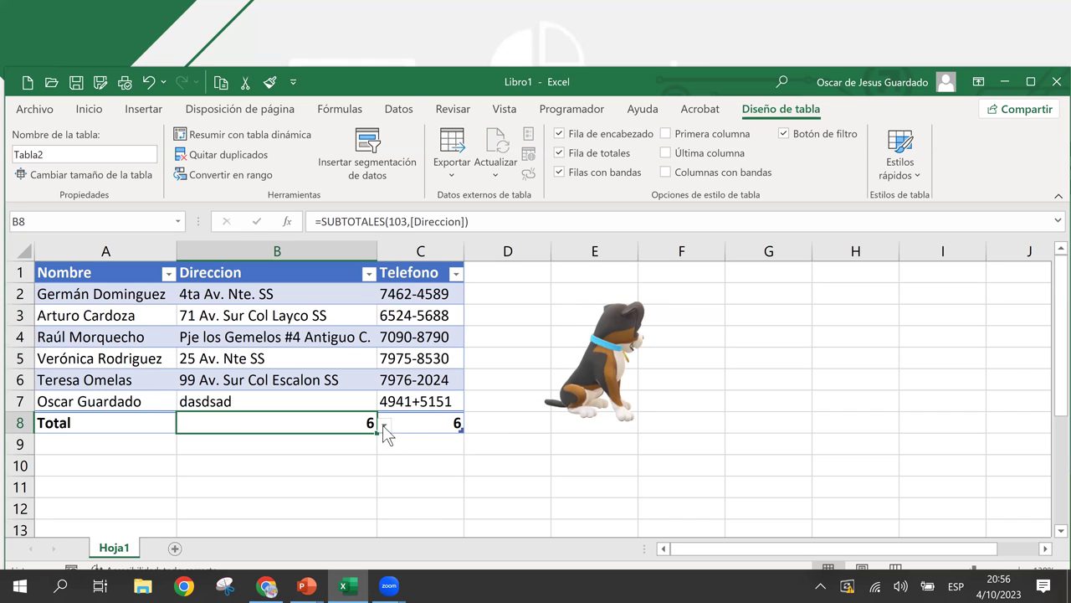
- Leave the Telefono total unchanged, browse the address and phone entries, and return to B8
click(413, 428)
click(470, 425)
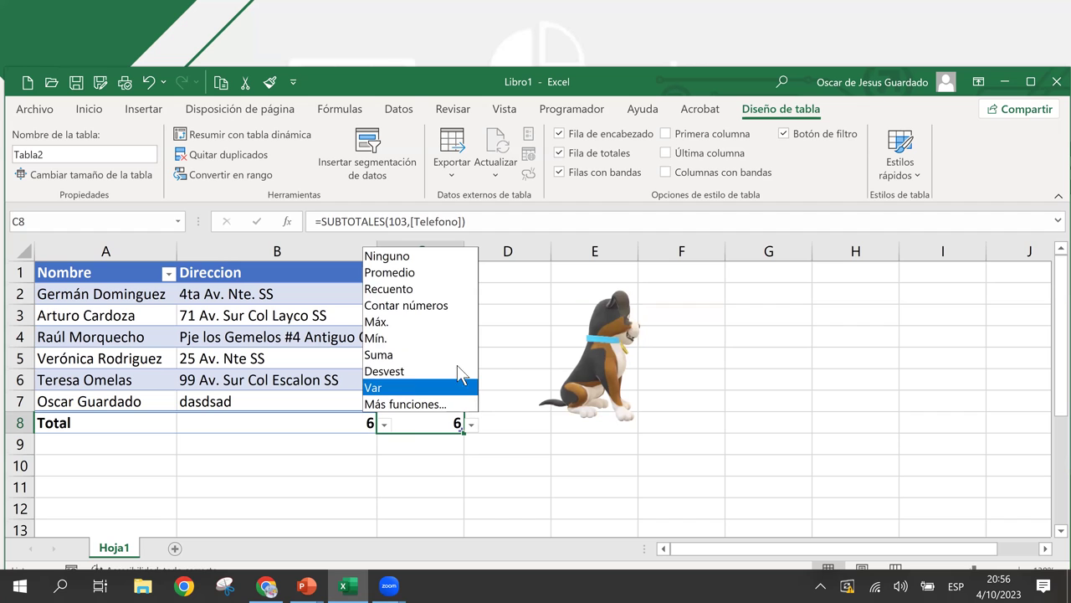
key(Escape)
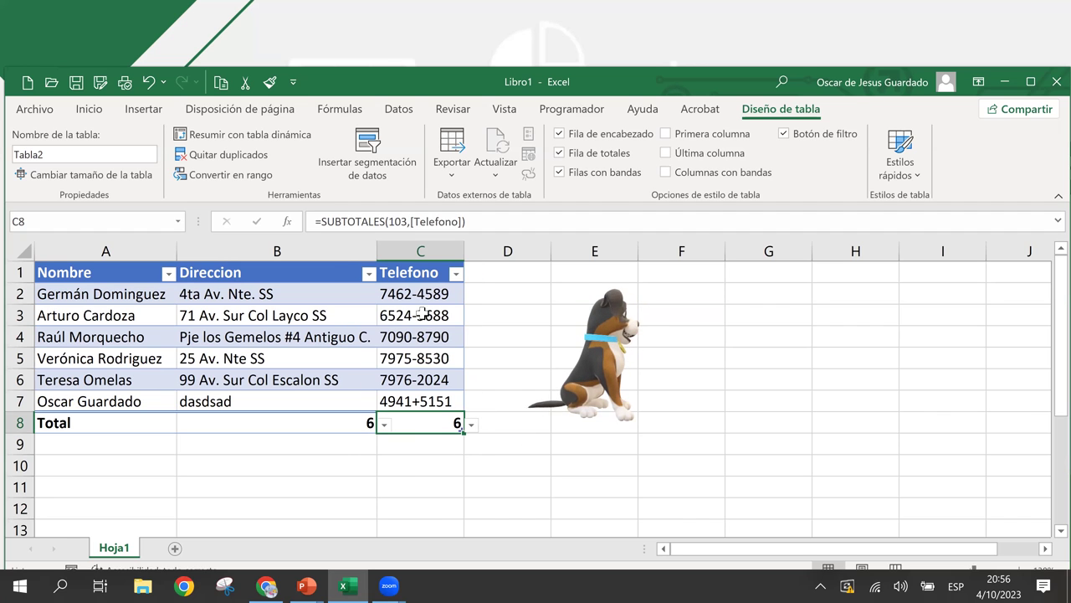
click(262, 321)
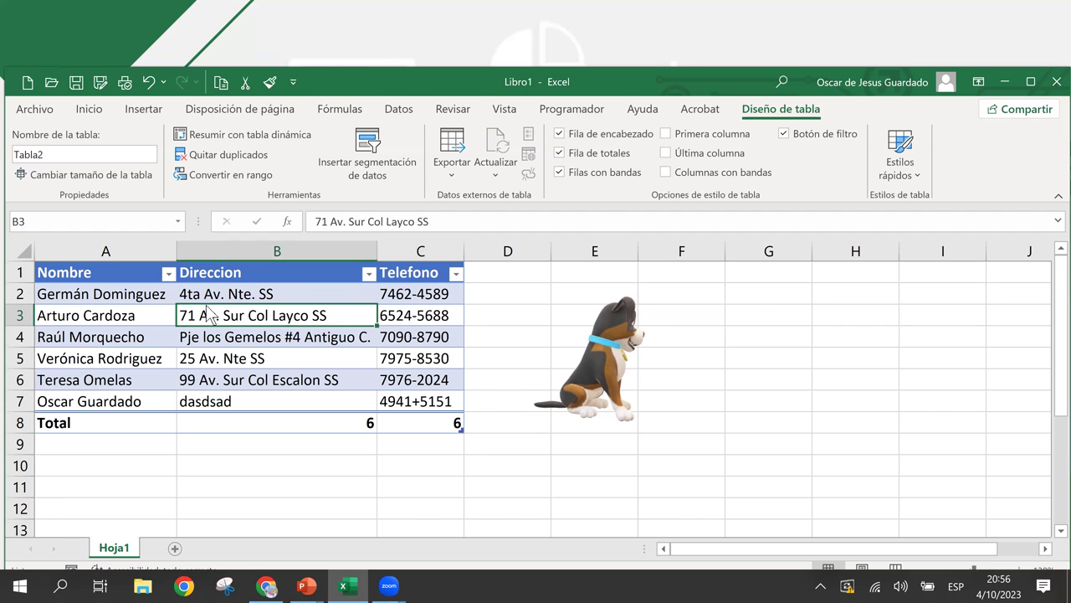
click(380, 331)
click(327, 345)
click(392, 365)
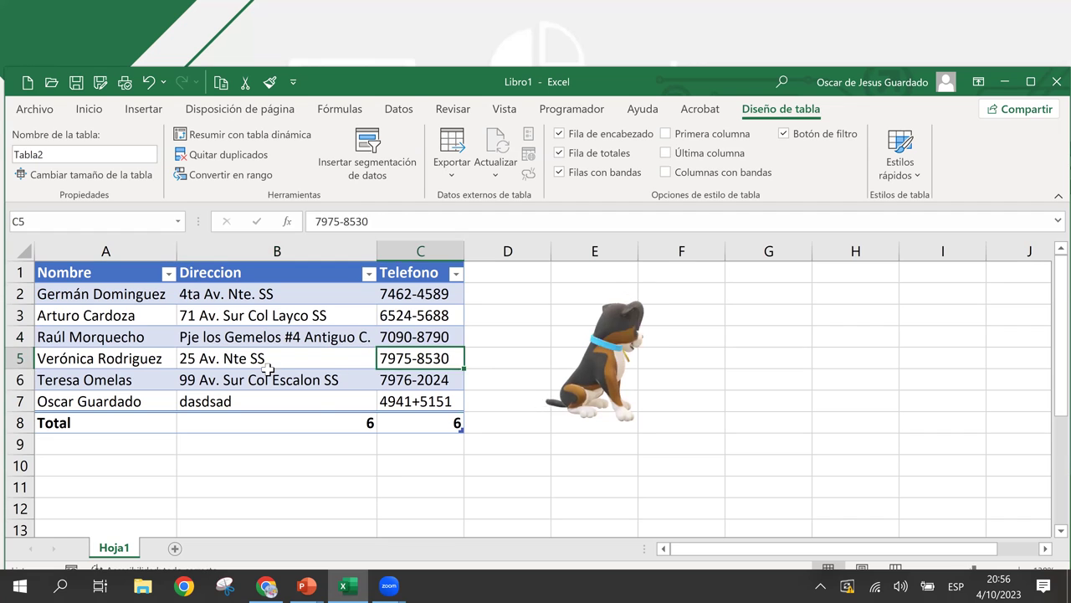
click(270, 376)
click(368, 424)
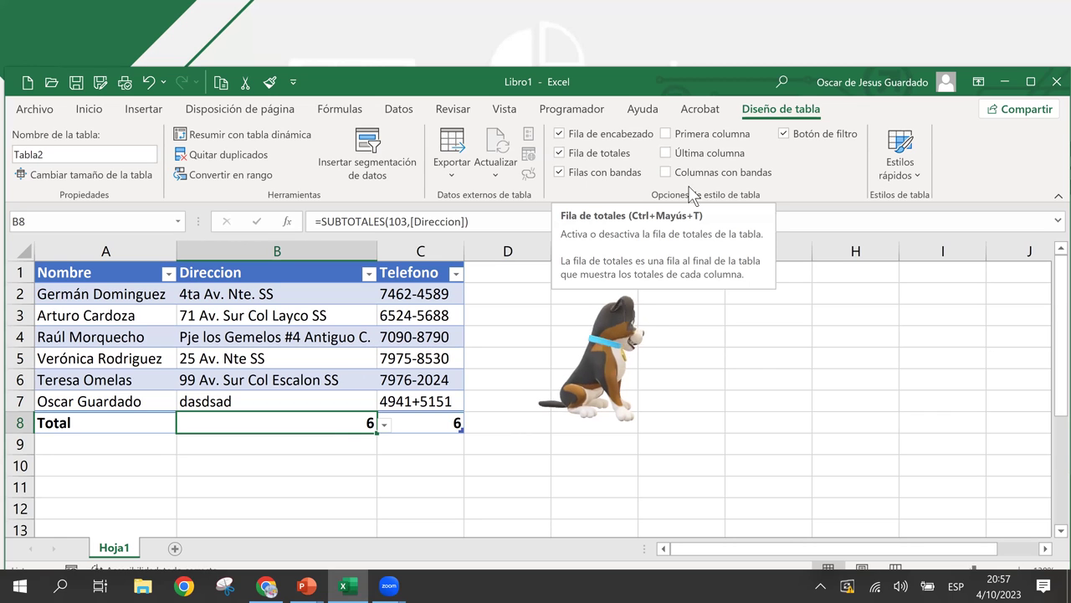
click(786, 135)
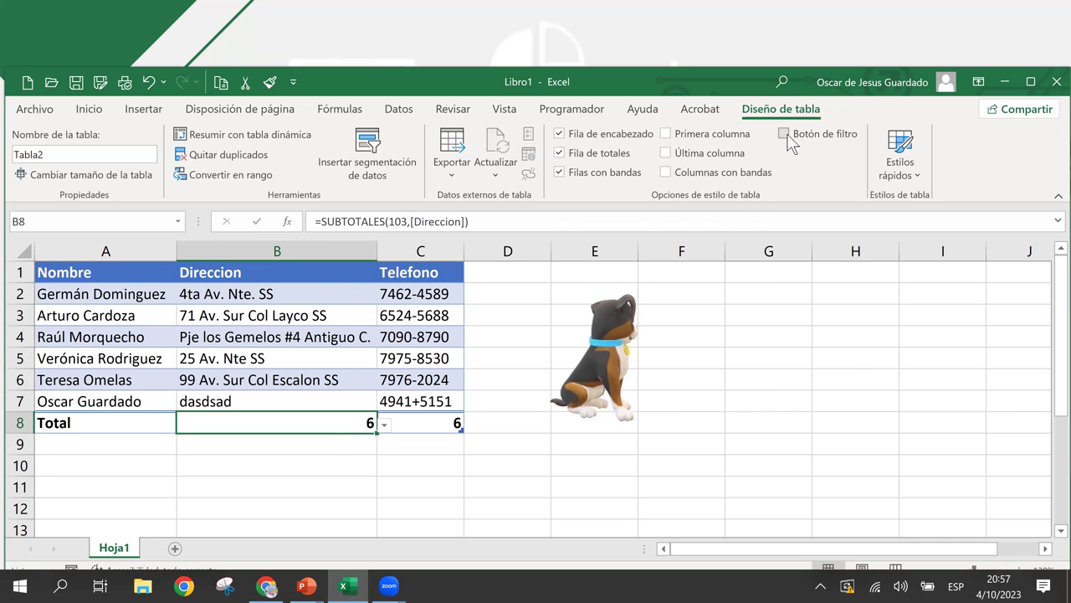
click(784, 136)
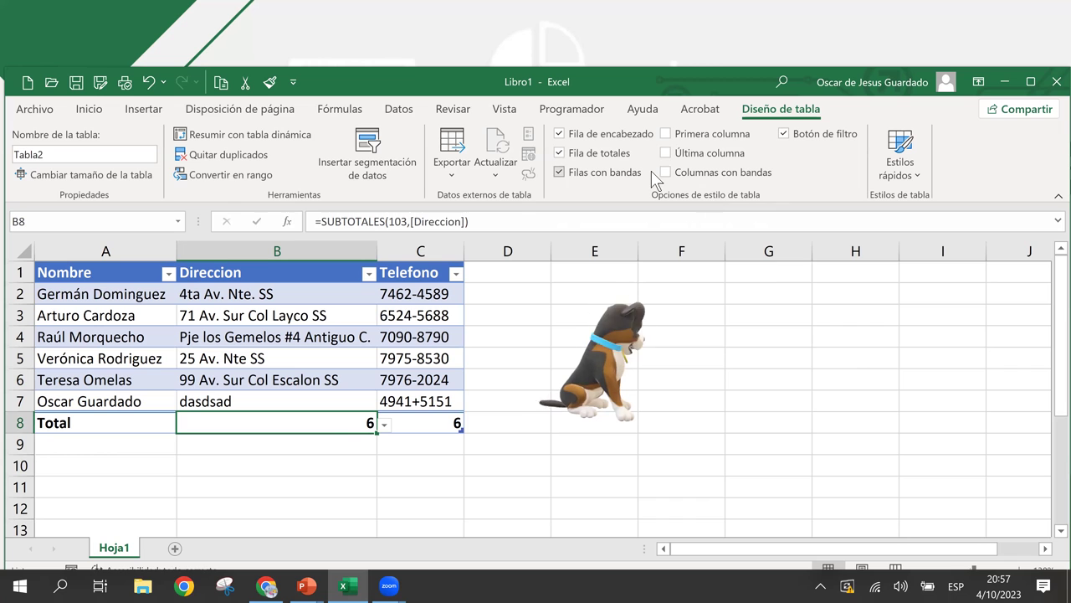
click(512, 294)
click(399, 315)
drag(359, 337, 419, 336)
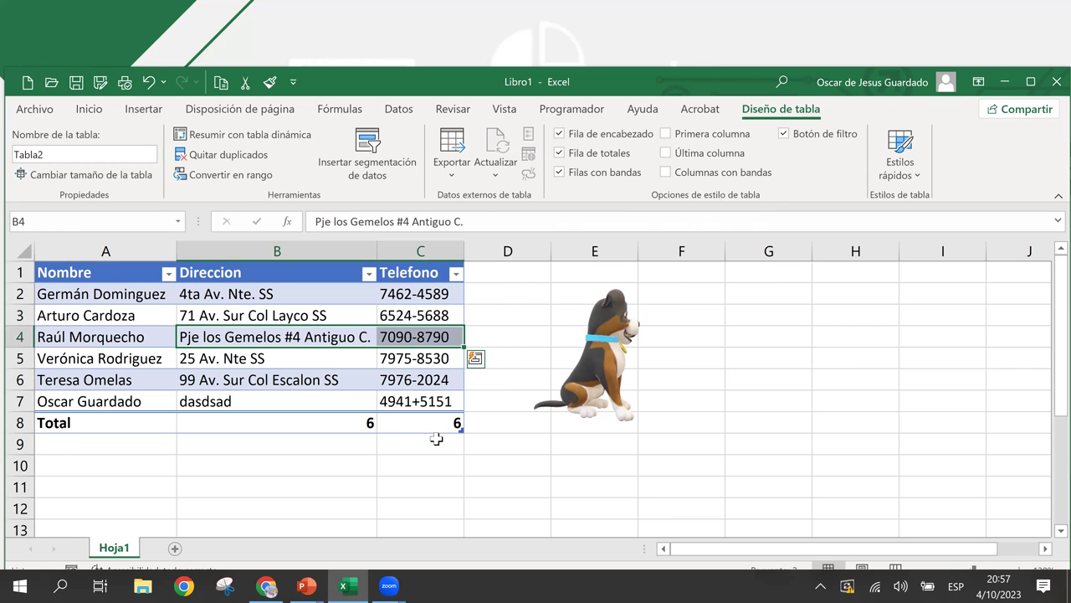
click(435, 440)
click(283, 437)
click(289, 428)
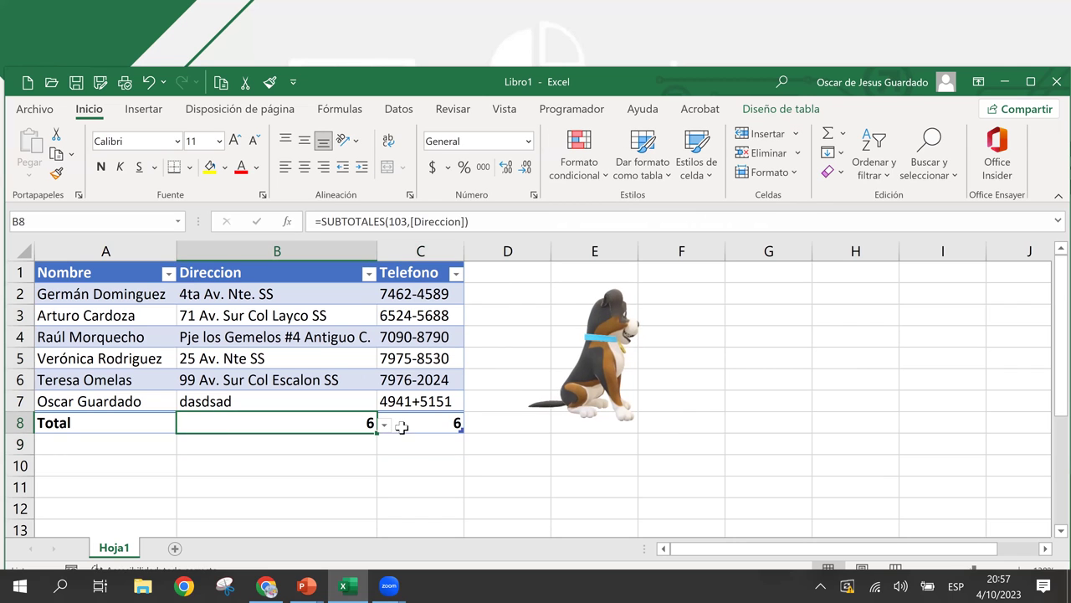
click(404, 426)
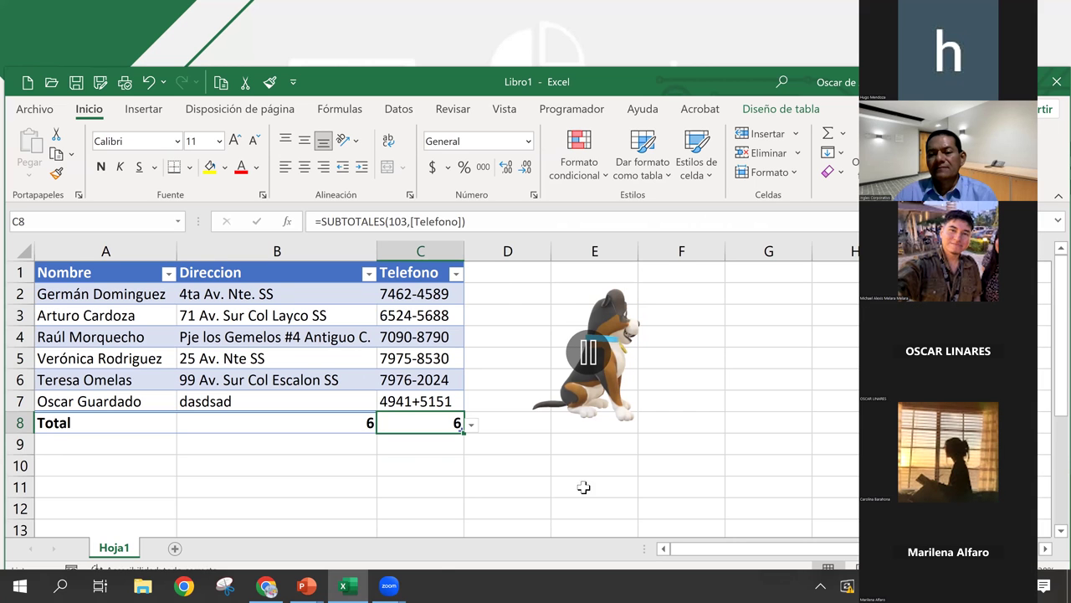
- Bring up the Zoom controls, browse a few contact cells, and end screen sharing with Alt+S
click(390, 585)
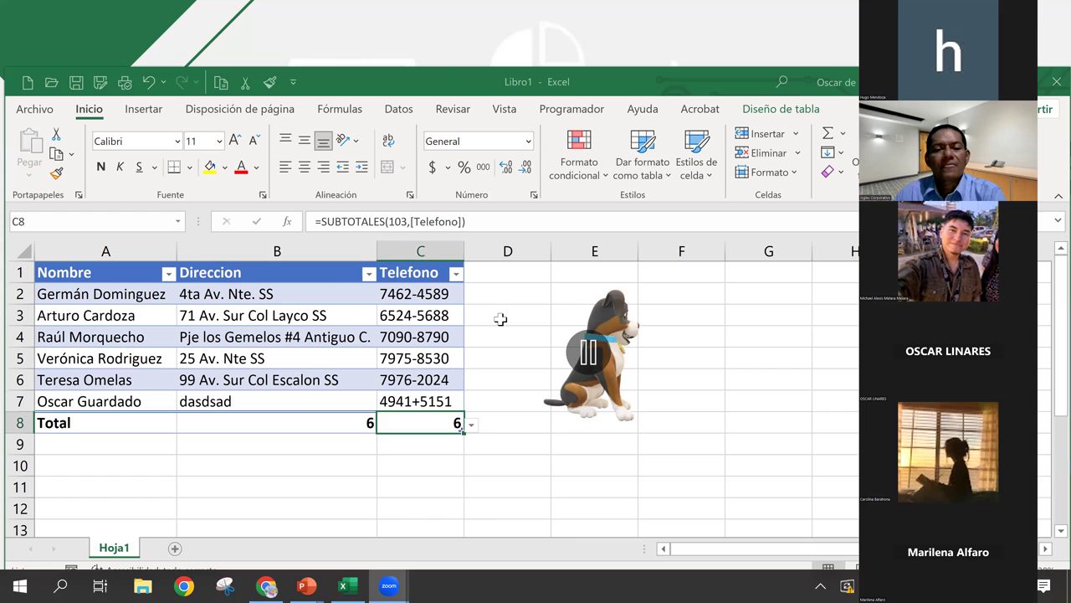
click(301, 379)
click(293, 337)
click(284, 315)
click(391, 315)
click(418, 376)
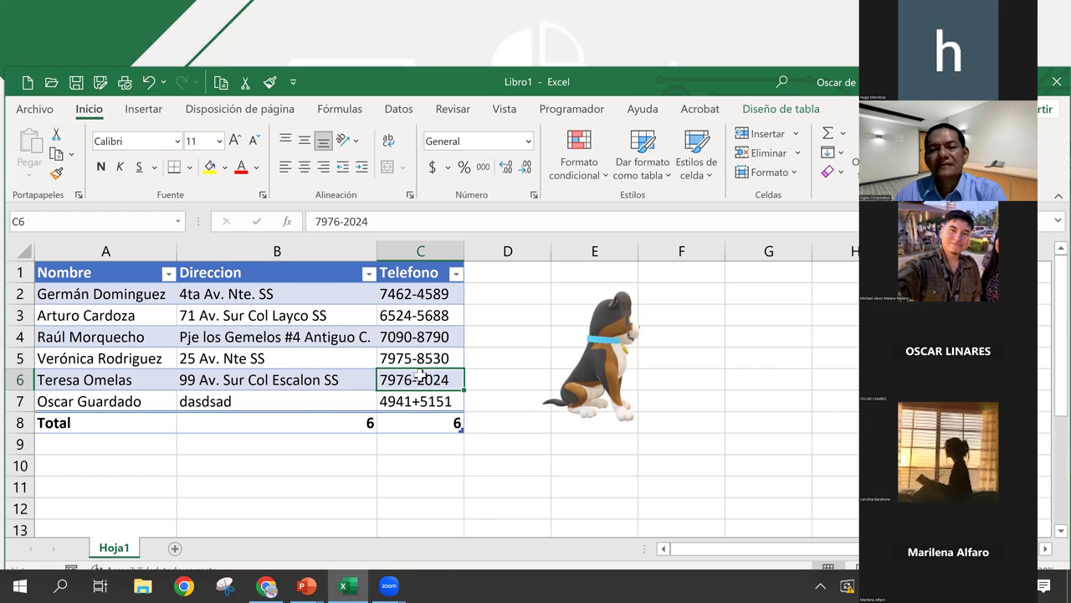
key(alt+s)
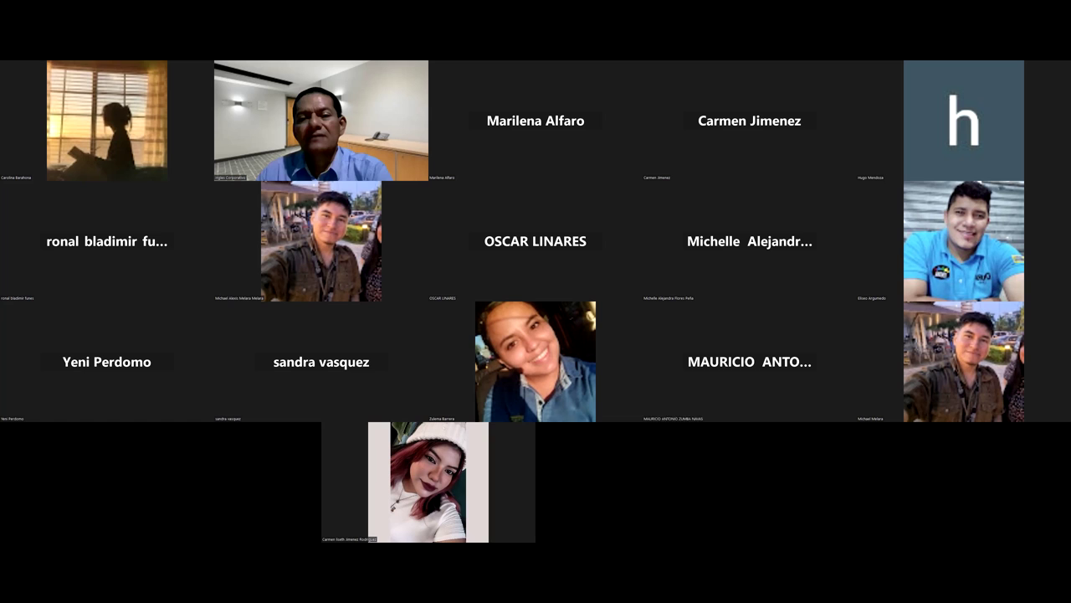